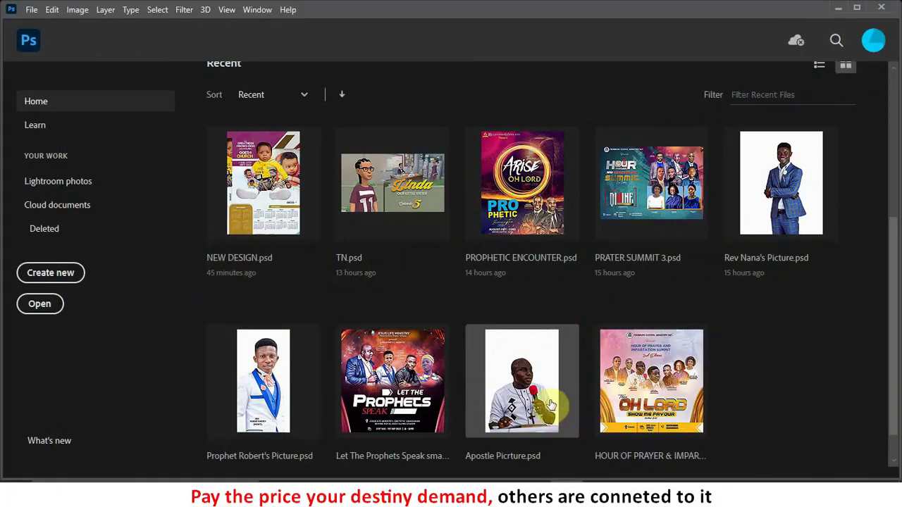
# Step: Create a new A4 portrait document (210 × 297 mm, 300 ppi) from the Print presets
pyautogui.scroll(3, 296, 360)
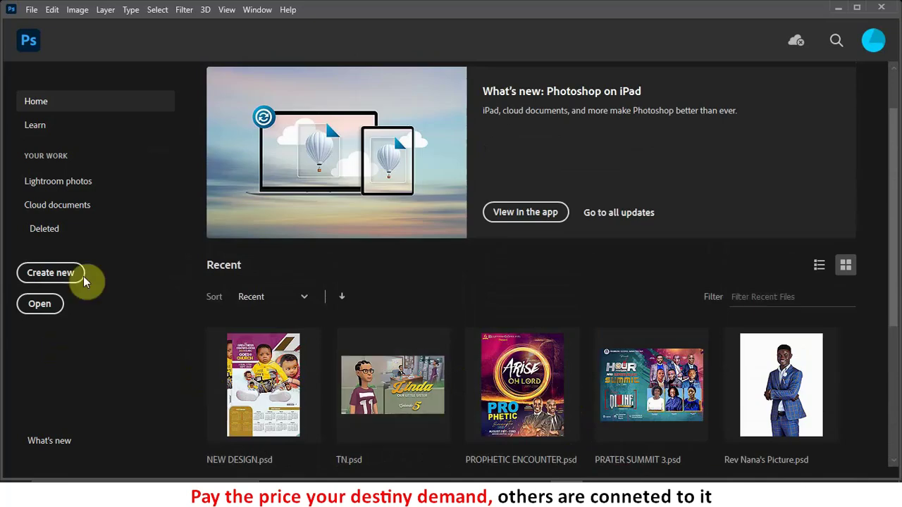
pyautogui.click(48, 279)
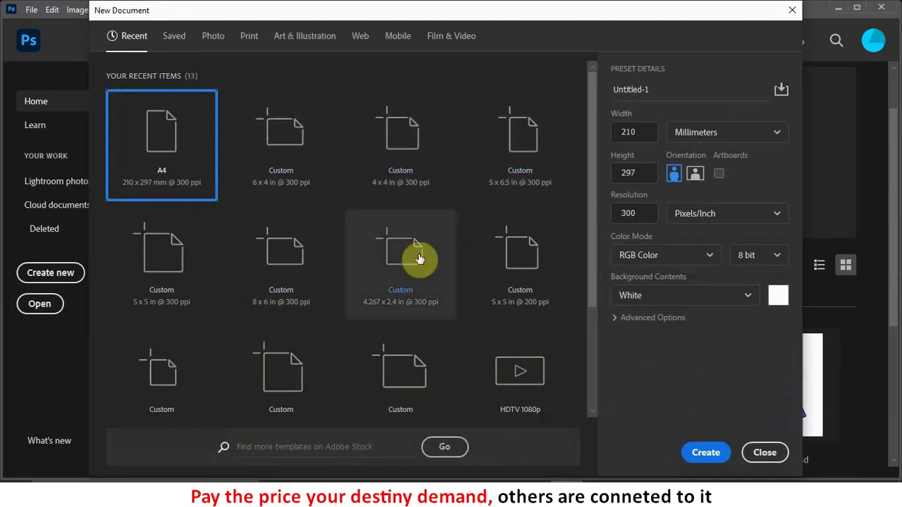
pyautogui.click(250, 37)
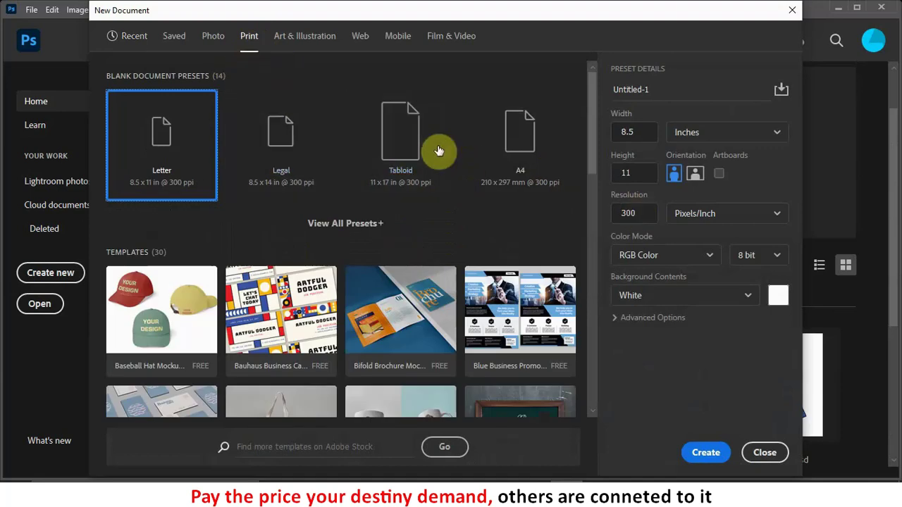
pyautogui.click(527, 145)
pyautogui.click(699, 455)
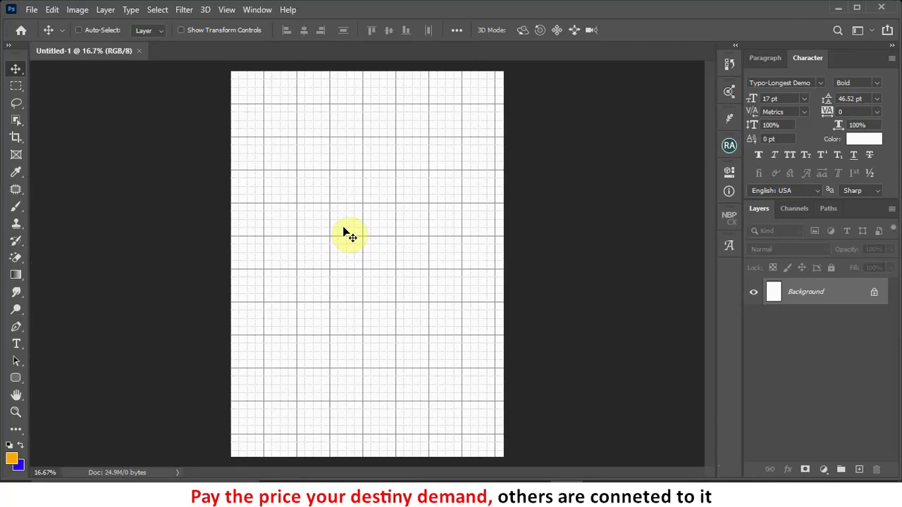
pyautogui.hotkey('ctrl', "'")
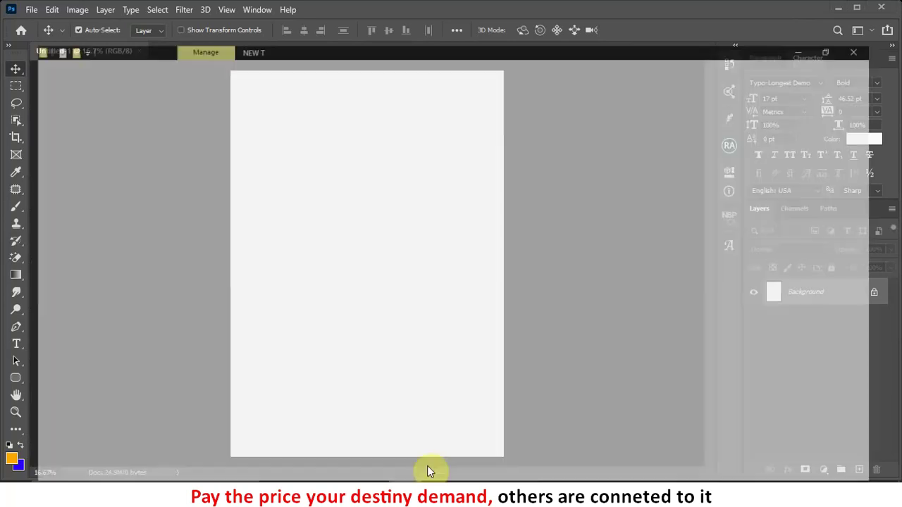
pyautogui.click(429, 470)
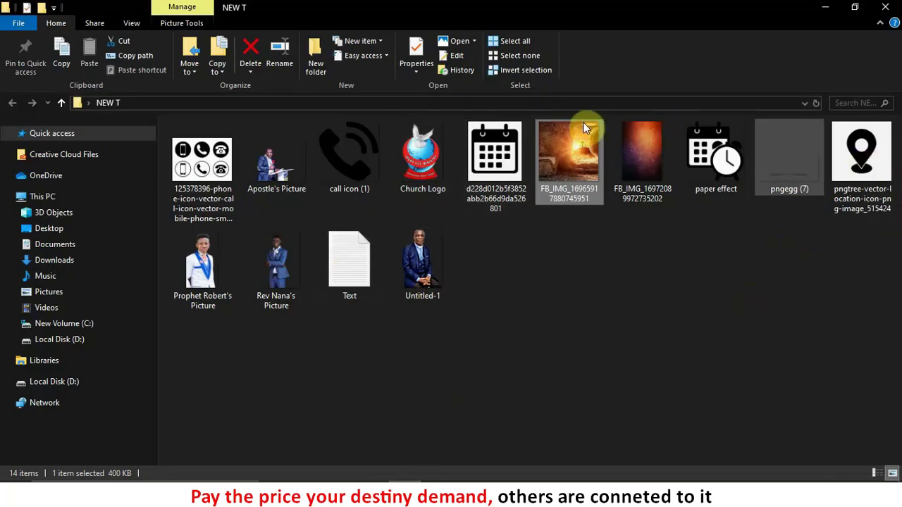
pyautogui.click(573, 303)
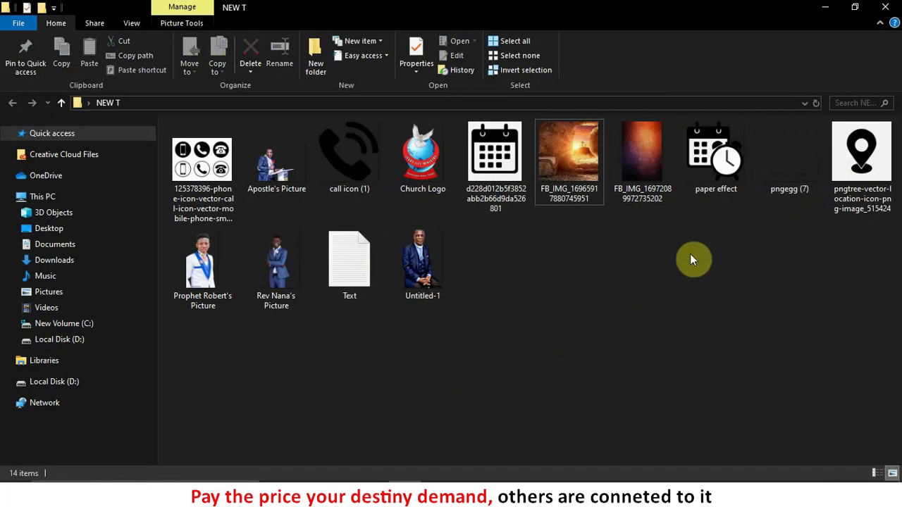
pyautogui.moveTo(647, 137); pyautogui.dragTo(483, 370)
# Step: Place the bokeh image, flip it horizontally, and scale it up to cover the A4 canvas
pyautogui.moveTo(401, 244); pyautogui.dragTo(401, 242)
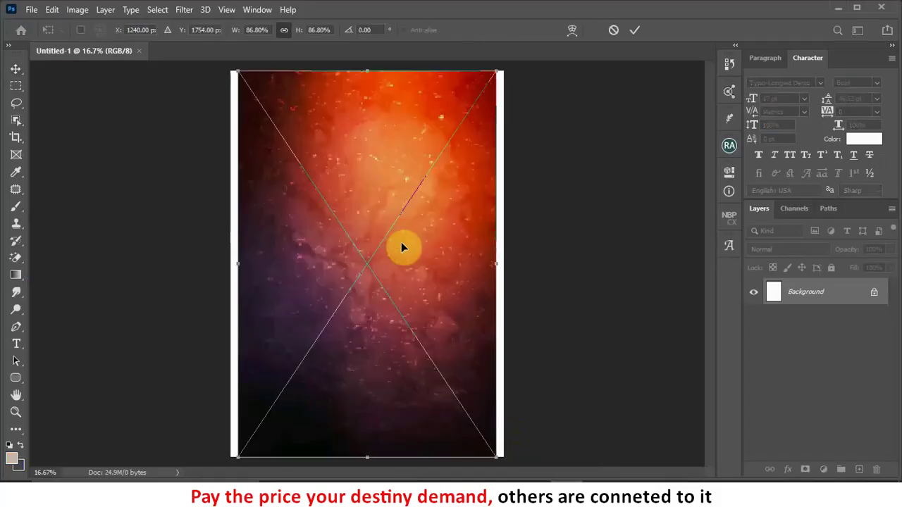
pyautogui.rightClick(401, 245)
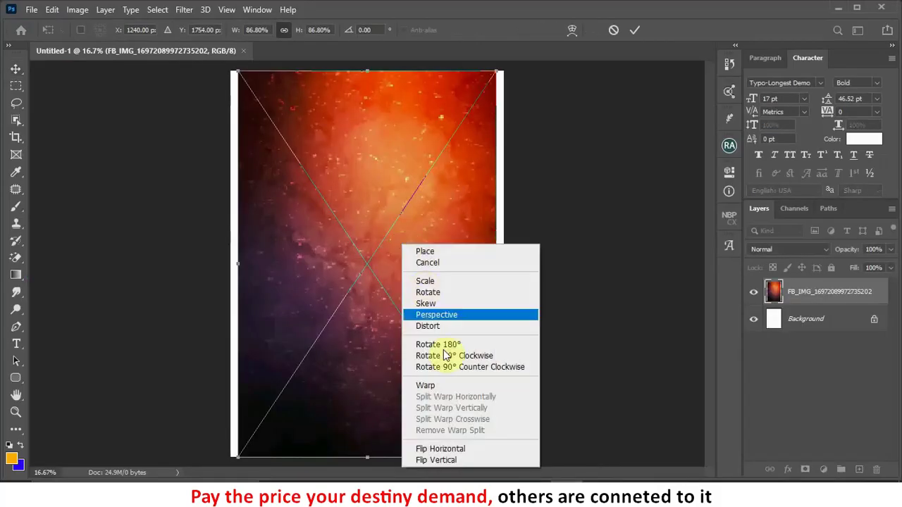
pyautogui.click(450, 451)
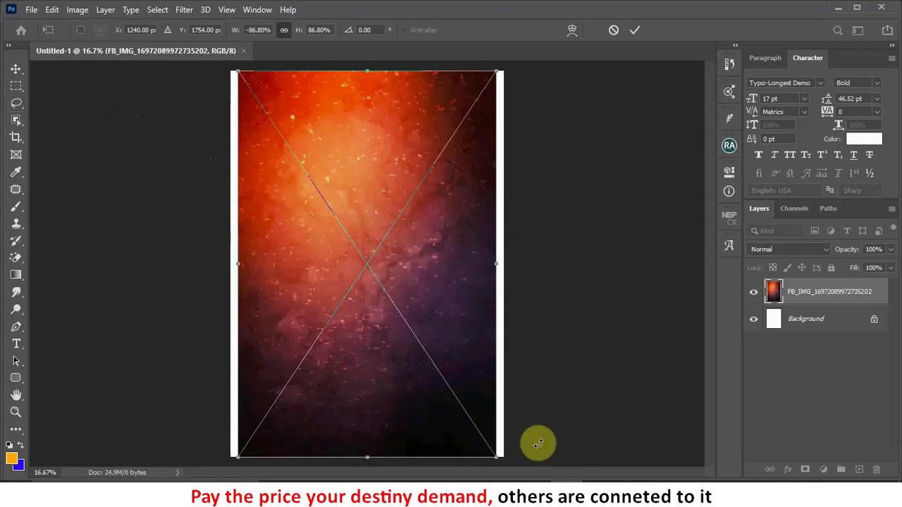
pyautogui.moveTo(493, 454)
pyautogui.mouseDown()
pyautogui.moveTo(501, 415)
pyautogui.moveTo(505, 462)
pyautogui.mouseUp()
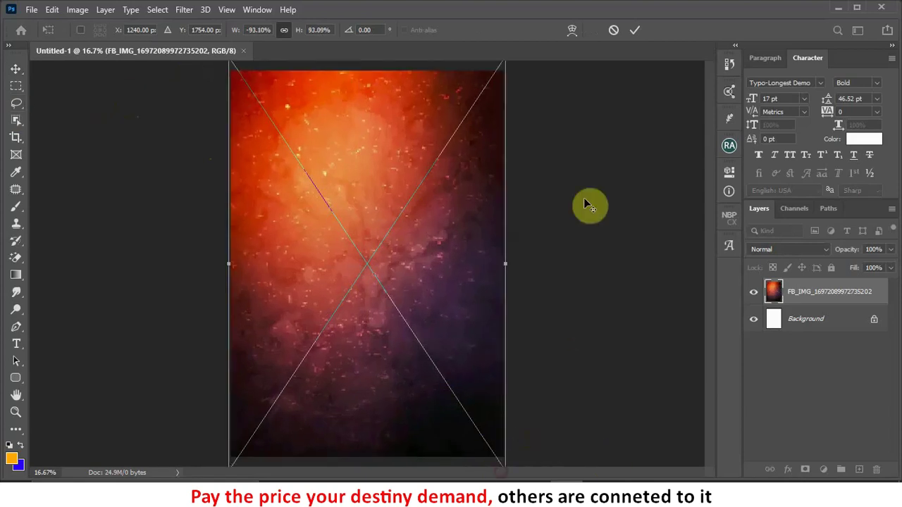
pyautogui.click(636, 29)
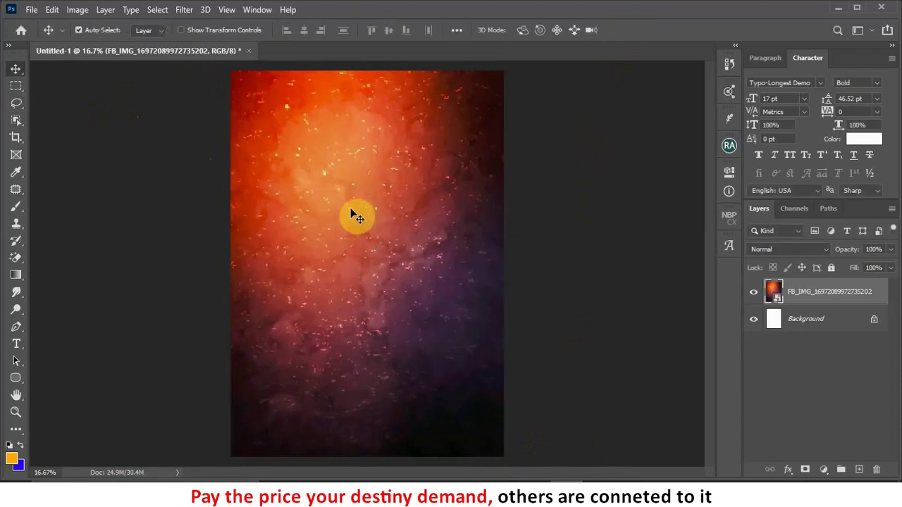
# Step: Blur the background with a 35-pixel Gaussian Blur, then return to the NEW T folder
pyautogui.click(180, 10)
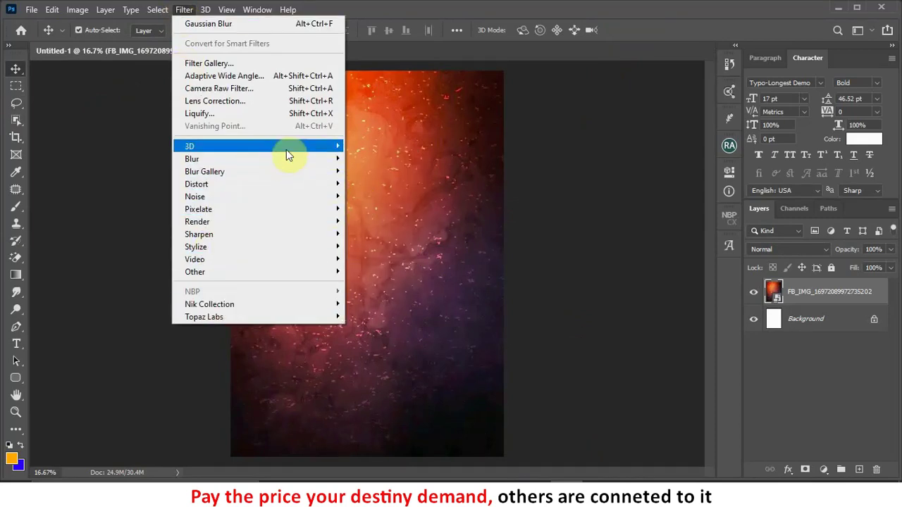
pyautogui.moveTo(272, 160)
pyautogui.click(372, 206)
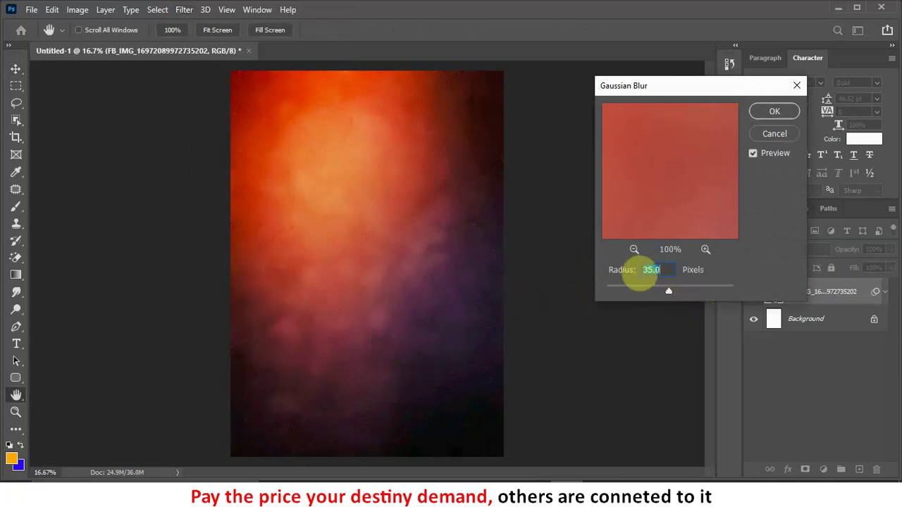
pyautogui.click(782, 111)
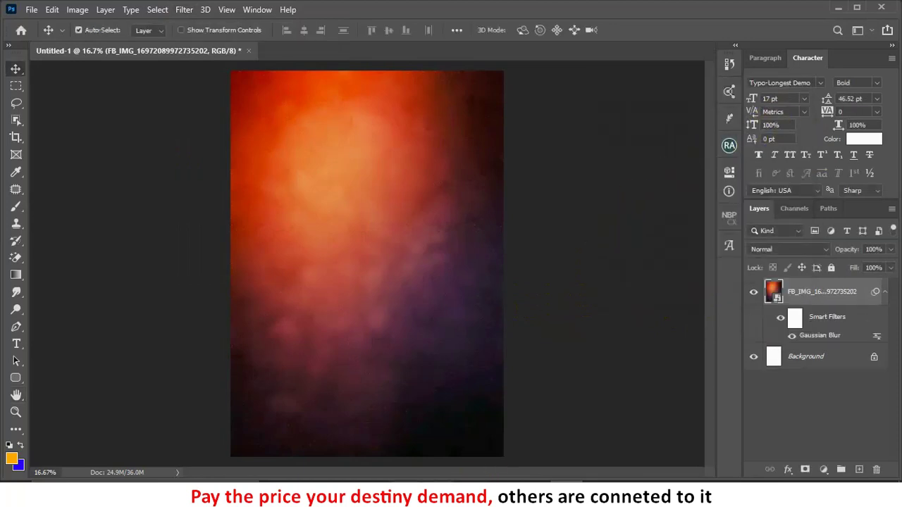
pyautogui.hotkey('alt', 'Tab')
pyautogui.click(489, 360)
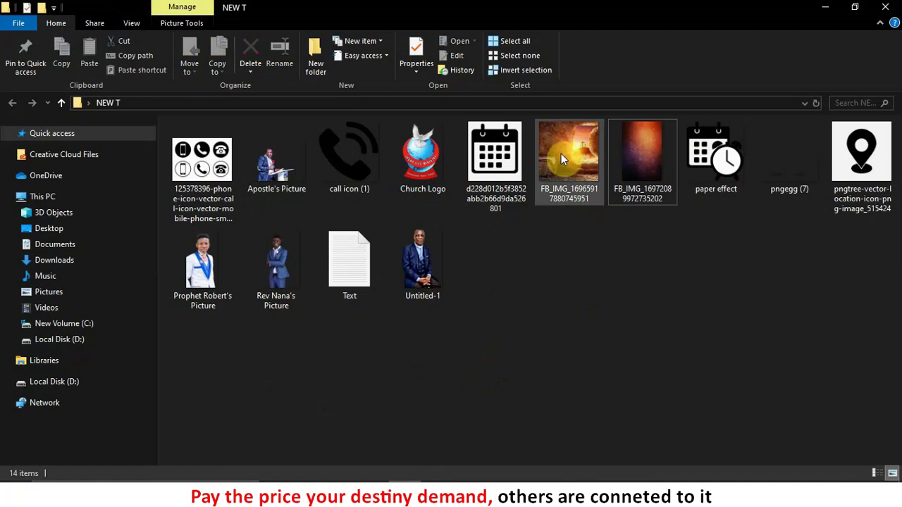
pyautogui.moveTo(577, 148); pyautogui.dragTo(471, 277)
pyautogui.moveTo(413, 185); pyautogui.dragTo(406, 146)
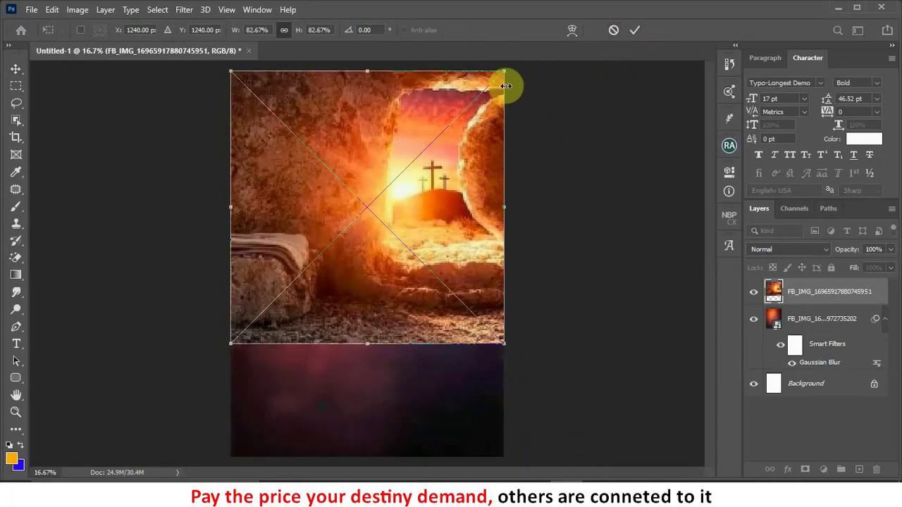
# Step: Scale the tomb photo to the page width and duplicate its layer
pyautogui.moveTo(504, 70); pyautogui.dragTo(493, 84)
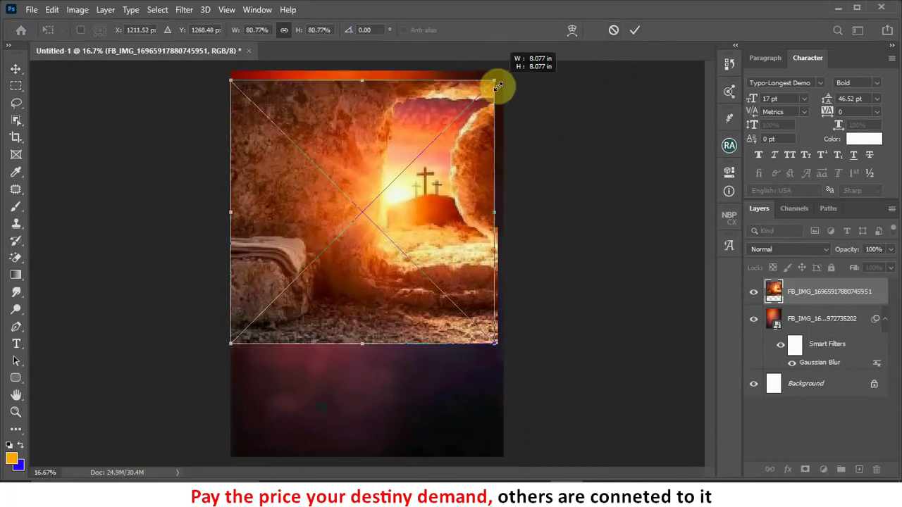
pyautogui.press('Return')
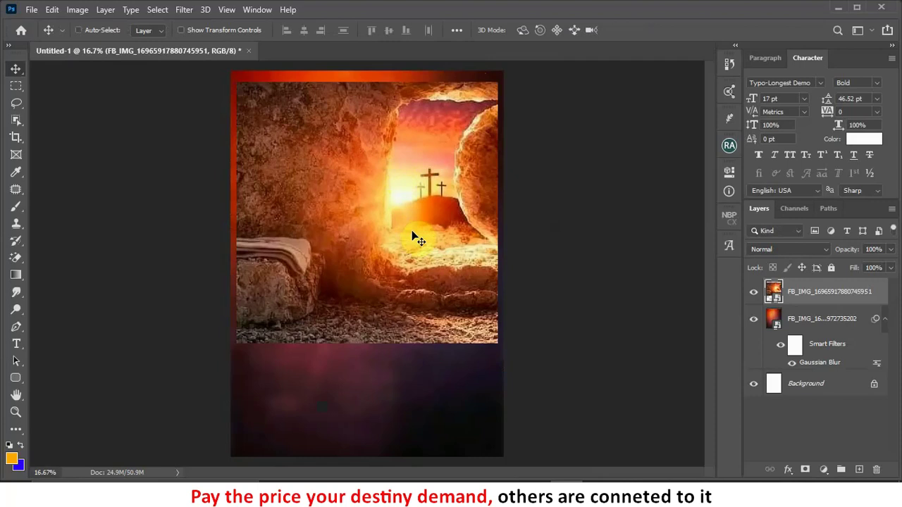
pyautogui.hotkey('ctrl', 'j')
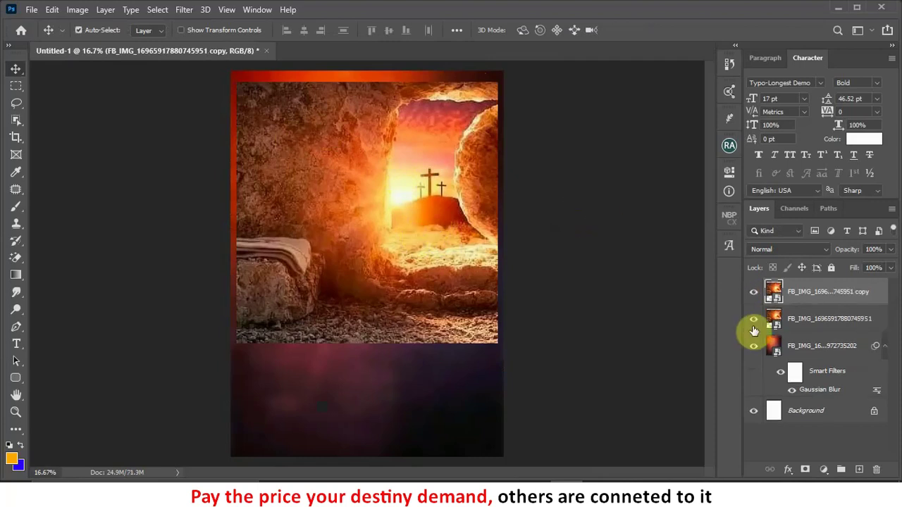
# Step: Hide the tomb copy and add a white layer mask to the original tomb layer
pyautogui.click(753, 292)
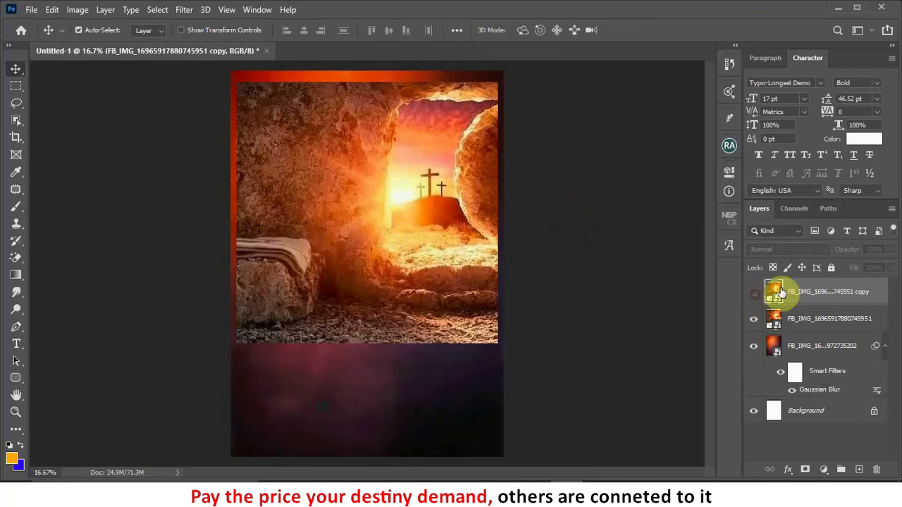
pyautogui.click(754, 320)
pyautogui.click(752, 319)
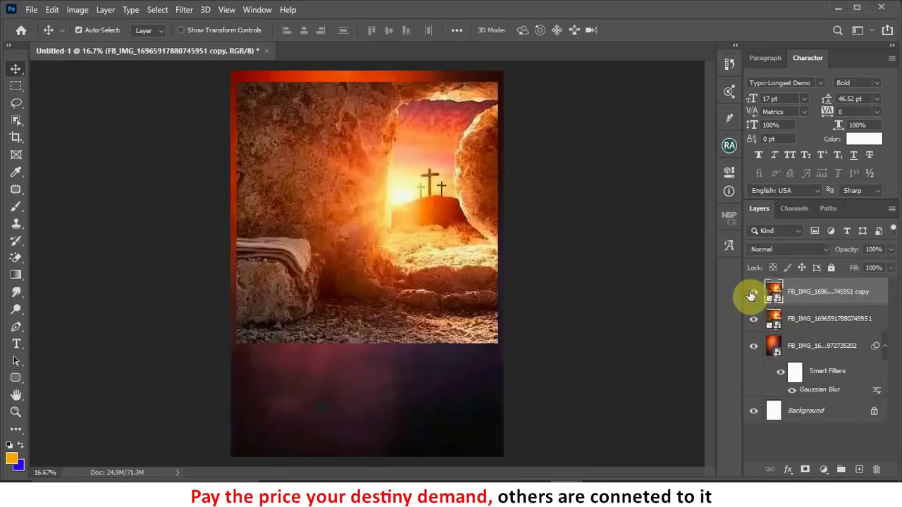
pyautogui.click(752, 293)
pyautogui.moveTo(437, 248); pyautogui.dragTo(452, 385)
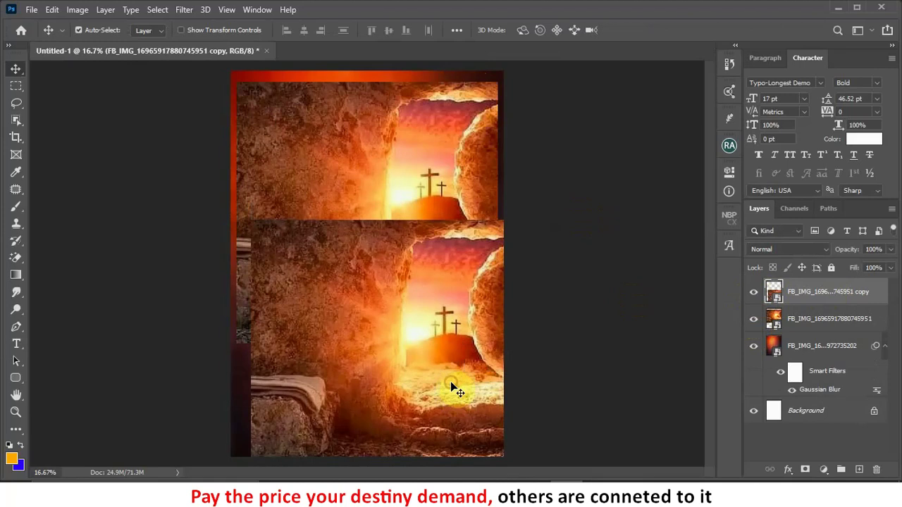
pyautogui.hotkey('ctrl', 'z')
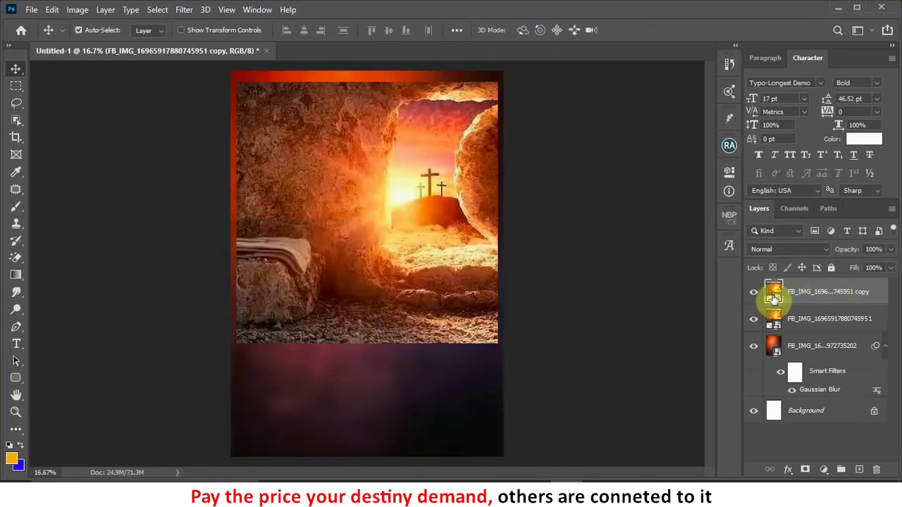
pyautogui.click(753, 293)
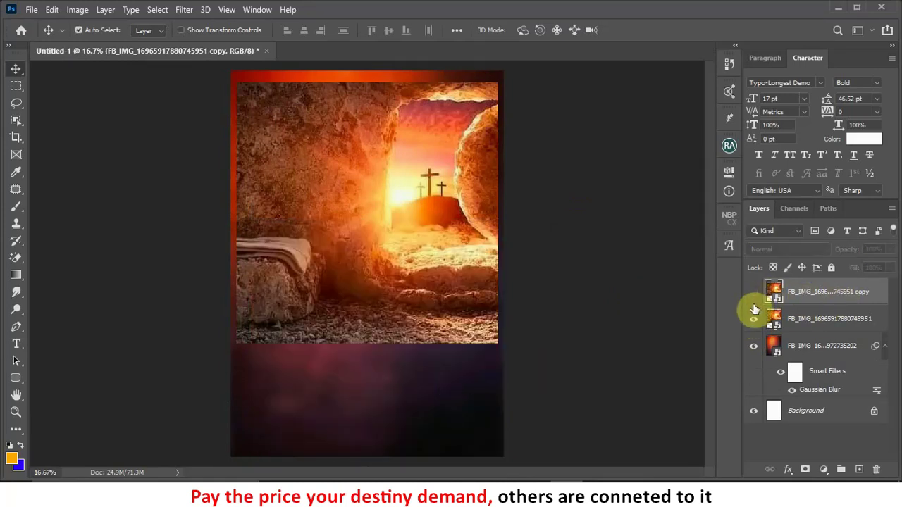
pyautogui.click(810, 323)
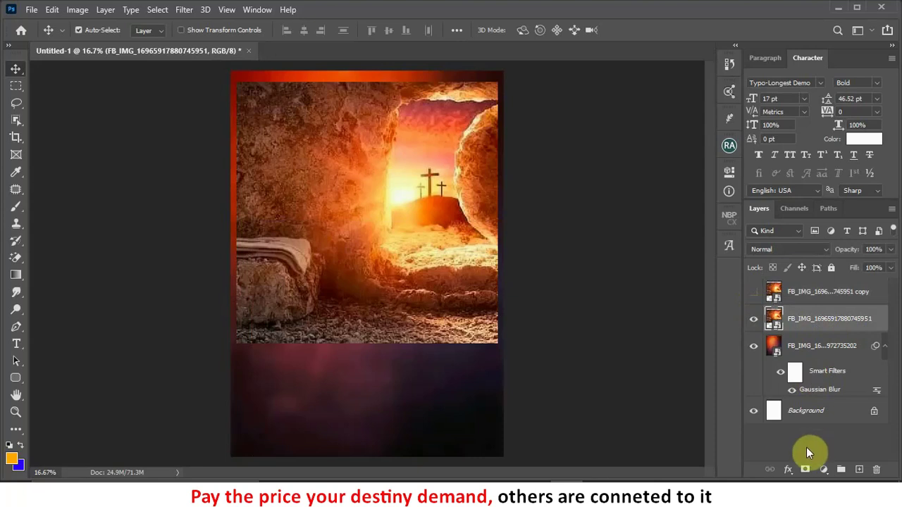
pyautogui.click(805, 470)
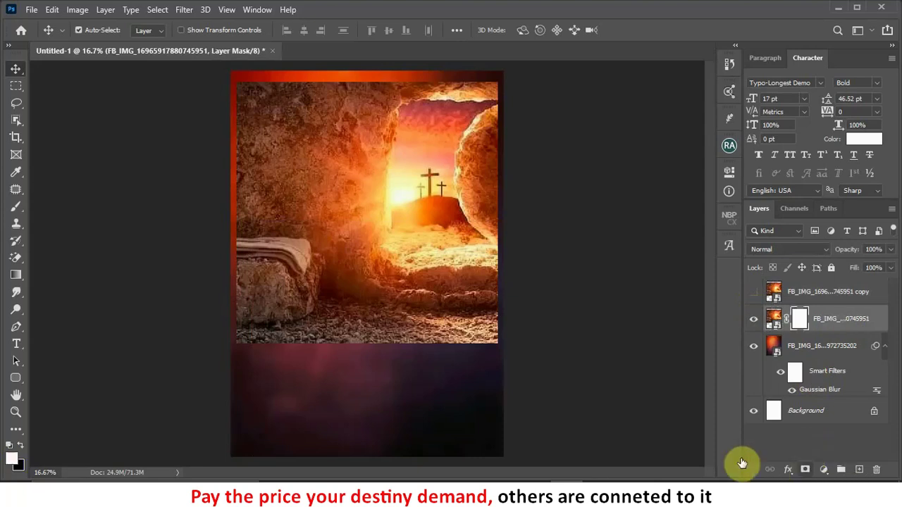
# Step: Paint black on the tomb layer's mask to fade out the rock at the lower left
pyautogui.click(19, 211)
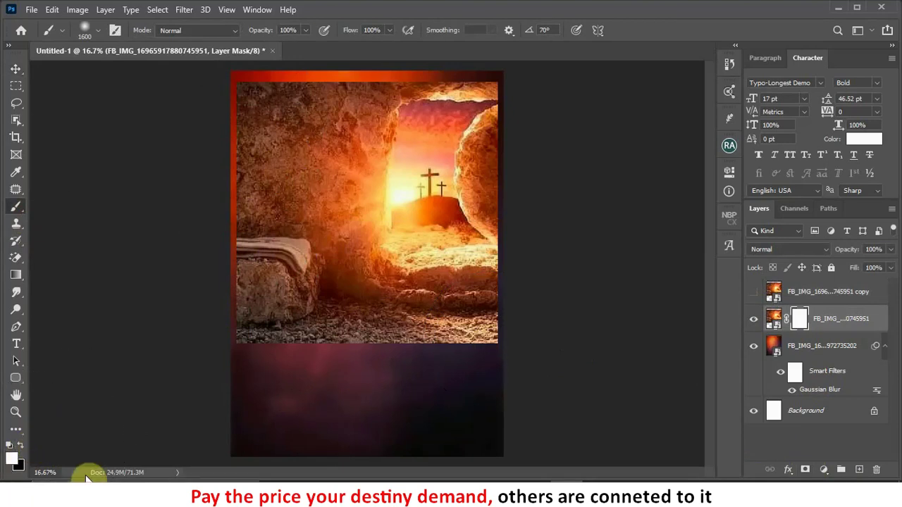
pyautogui.click(20, 445)
pyautogui.moveTo(241, 319)
pyautogui.mouseDown()
pyautogui.moveTo(294, 340)
pyautogui.moveTo(373, 353)
pyautogui.moveTo(504, 331)
pyautogui.moveTo(361, 339)
pyautogui.moveTo(272, 268)
pyautogui.moveTo(243, 99)
pyautogui.moveTo(252, 54)
pyautogui.moveTo(305, 50)
pyautogui.moveTo(274, 69)
pyautogui.moveTo(258, 136)
pyautogui.moveTo(289, 102)
pyautogui.moveTo(289, 141)
pyautogui.moveTo(314, 115)
pyautogui.moveTo(304, 146)
pyautogui.moveTo(304, 275)
pyautogui.moveTo(317, 348)
pyautogui.moveTo(286, 236)
pyautogui.moveTo(295, 288)
pyautogui.moveTo(462, 348)
pyautogui.moveTo(502, 350)
pyautogui.moveTo(469, 54)
pyautogui.mouseUp()
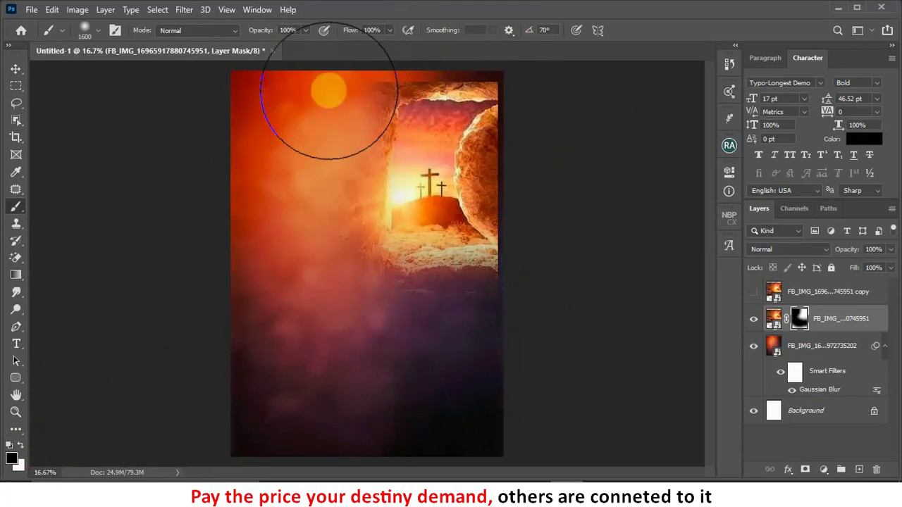
pyautogui.press('[')
pyautogui.press('[')
pyautogui.press('[')
pyautogui.press('[')
pyautogui.press('[')
pyautogui.press('[')
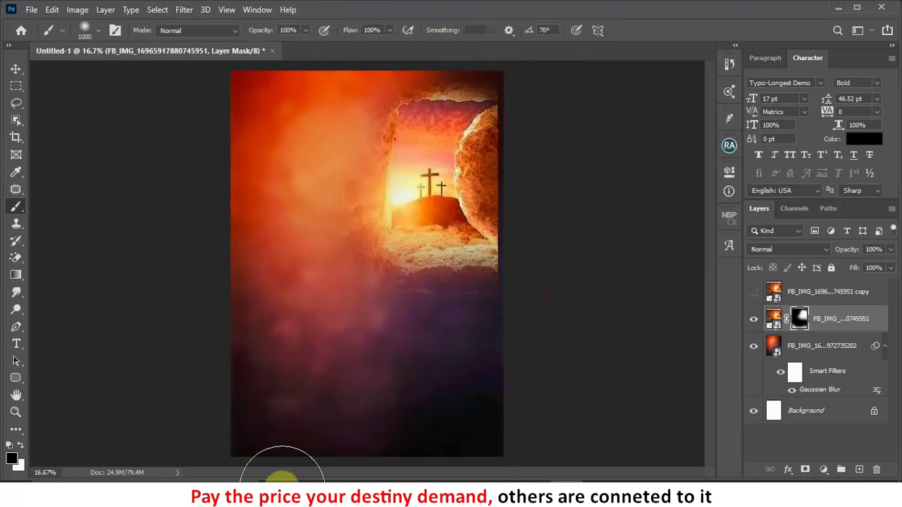
# Step: Set the tomb layer to Soft Light, nudge it right and down, and show the copy
pyautogui.click(15, 69)
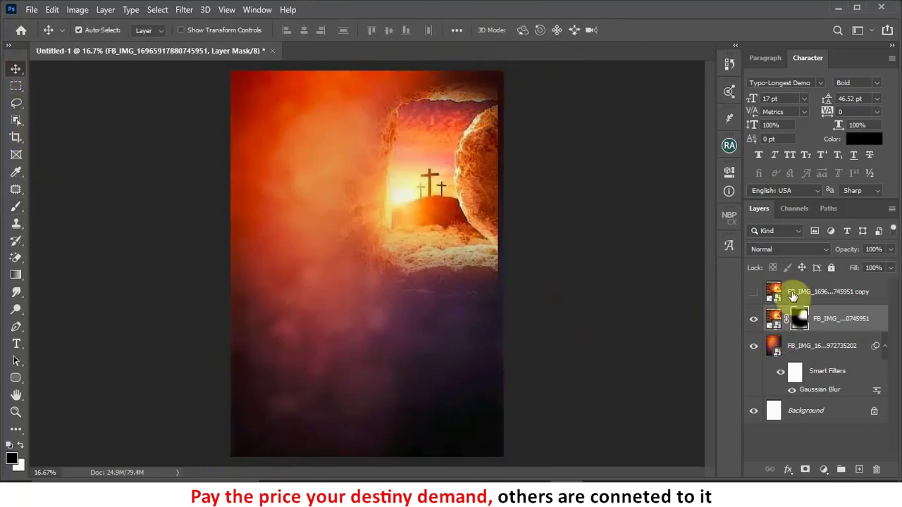
pyautogui.click(795, 246)
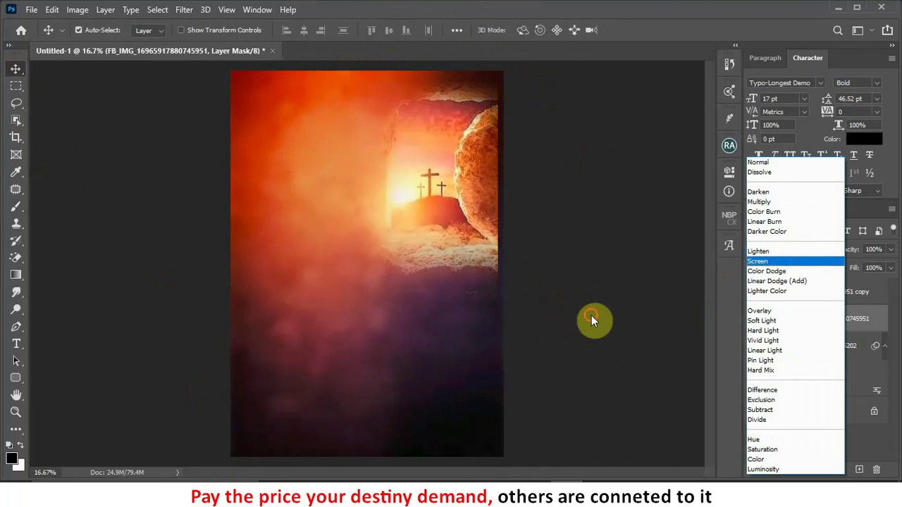
pyautogui.click(591, 321)
pyautogui.click(775, 252)
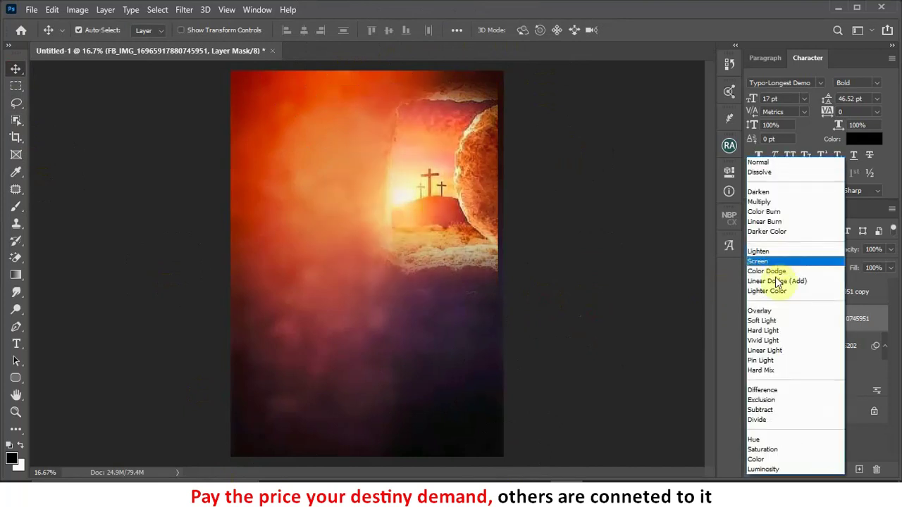
pyautogui.click(770, 323)
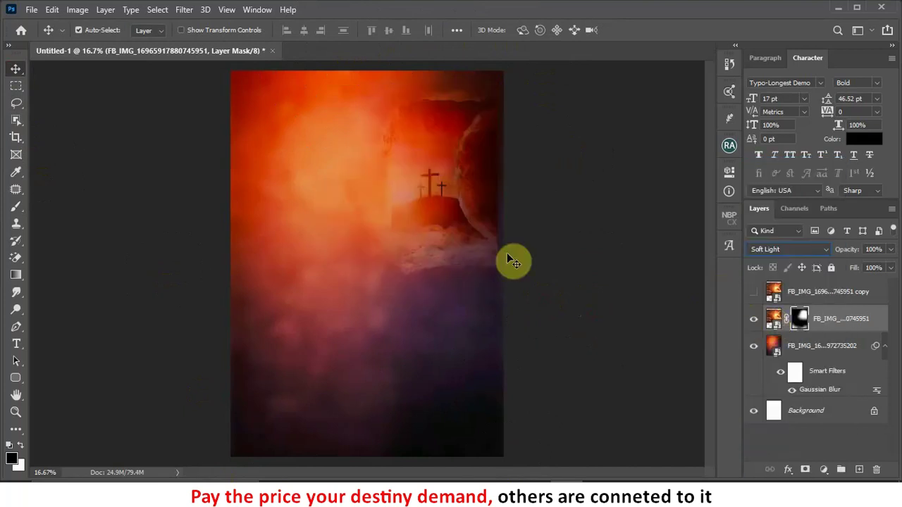
pyautogui.moveTo(483, 212); pyautogui.dragTo(501, 226)
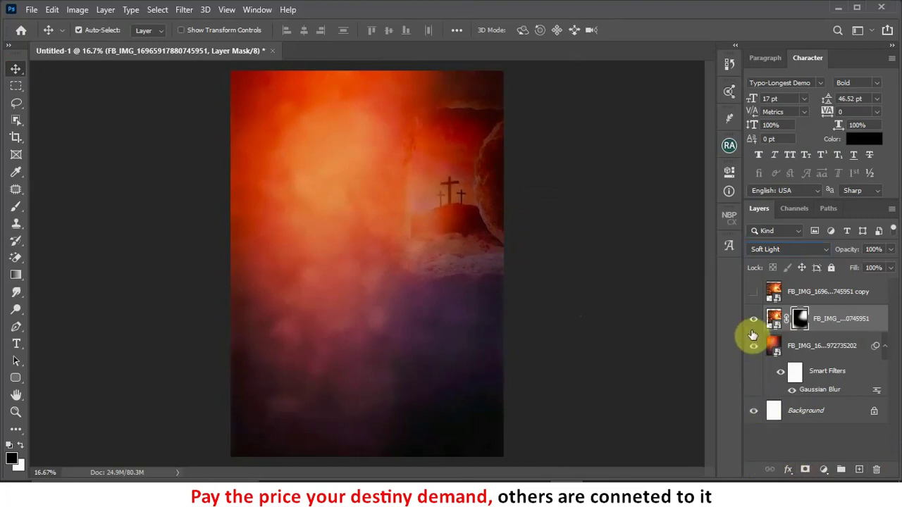
pyautogui.click(751, 292)
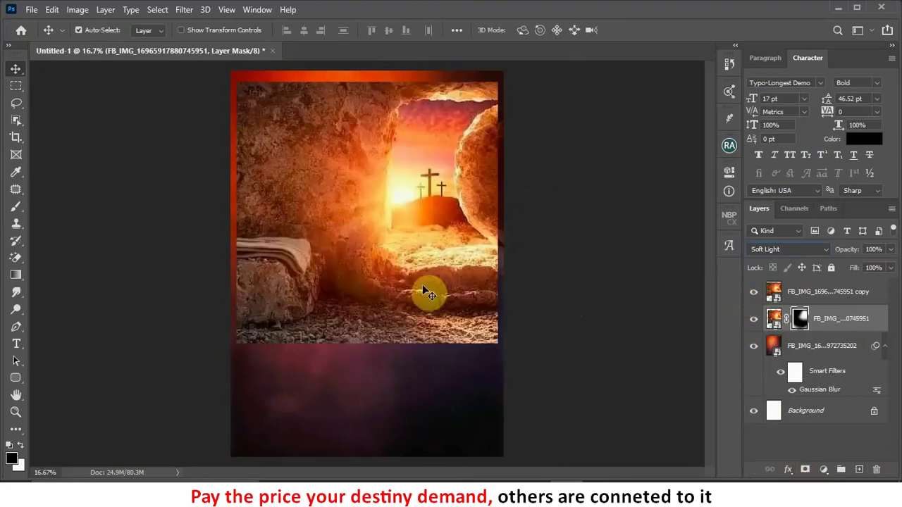
# Step: Add a layer mask to the tomb copy and paint black to hide parts of it
pyautogui.click(800, 295)
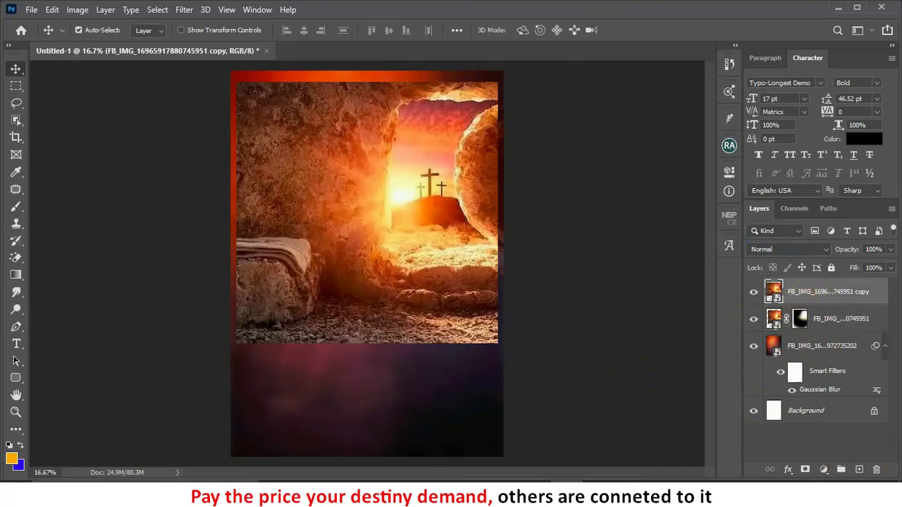
pyautogui.click(806, 469)
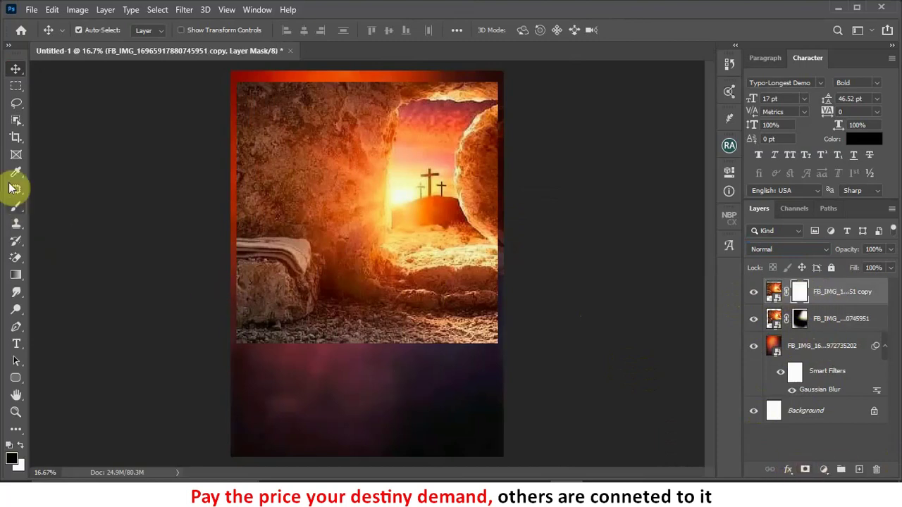
pyautogui.click(16, 206)
pyautogui.moveTo(372, 120)
pyautogui.mouseDown()
pyautogui.moveTo(409, 119)
pyautogui.moveTo(434, 239)
pyautogui.moveTo(477, 203)
pyautogui.moveTo(459, 95)
pyautogui.moveTo(376, 105)
pyautogui.moveTo(396, 309)
pyautogui.moveTo(543, 317)
pyautogui.moveTo(529, 302)
pyautogui.moveTo(483, 97)
pyautogui.moveTo(428, 363)
pyautogui.moveTo(510, 246)
pyautogui.moveTo(334, 91)
pyautogui.moveTo(185, 95)
pyautogui.moveTo(227, 96)
pyautogui.moveTo(427, 316)
pyautogui.moveTo(363, 413)
pyautogui.moveTo(163, 368)
pyautogui.moveTo(218, 353)
pyautogui.moveTo(421, 362)
pyautogui.moveTo(131, 372)
pyautogui.moveTo(402, 353)
pyautogui.moveTo(185, 367)
pyautogui.moveTo(489, 369)
pyautogui.moveTo(402, 237)
pyautogui.moveTo(197, 117)
pyautogui.mouseUp()
# Step: Set the tomb copy's blend mode to Soft Light and move it up and left
pyautogui.click(16, 67)
pyautogui.click(795, 250)
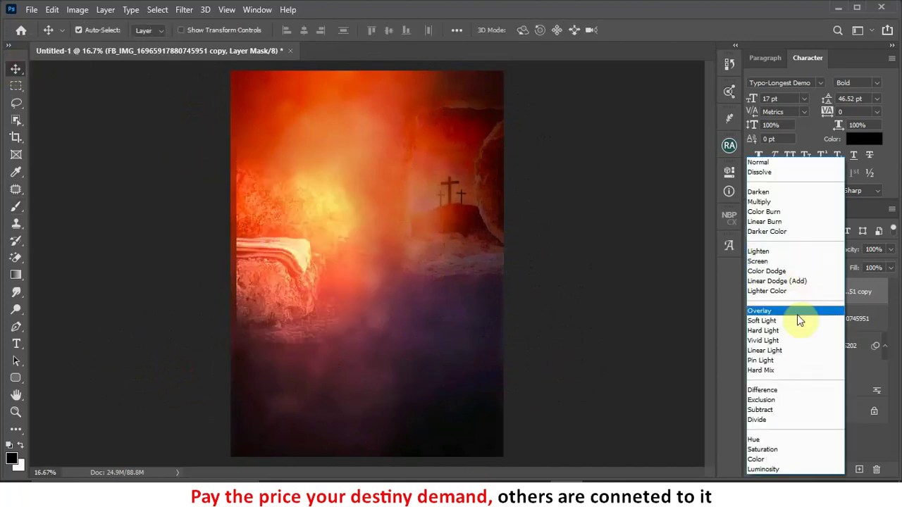
pyautogui.click(795, 321)
pyautogui.moveTo(280, 290); pyautogui.dragTo(271, 264)
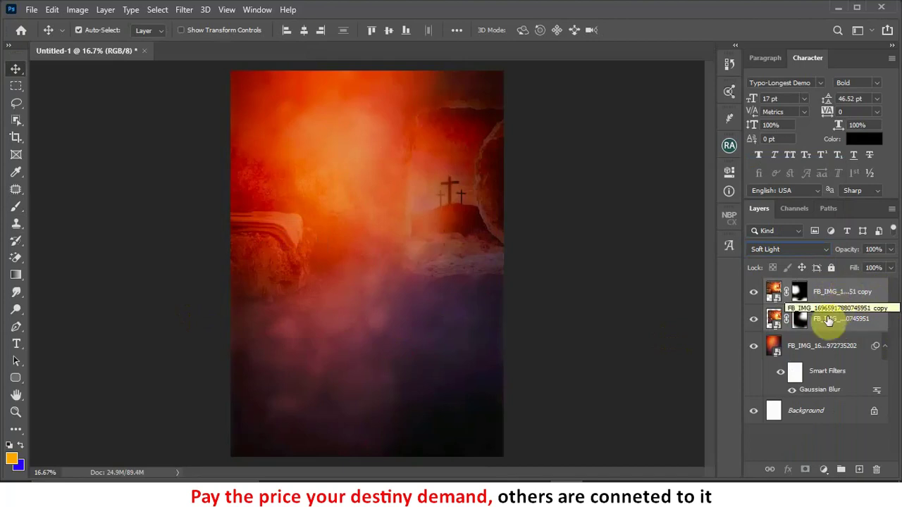
# Step: Lower the tomb copy's opacity to 50% and shift both tomb layers upward
pyautogui.click(891, 250)
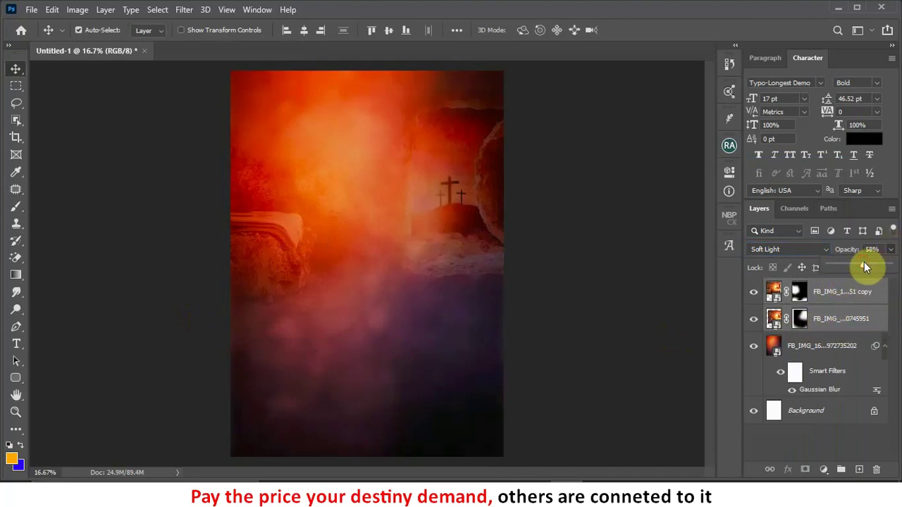
pyautogui.moveTo(864, 266); pyautogui.dragTo(872, 256)
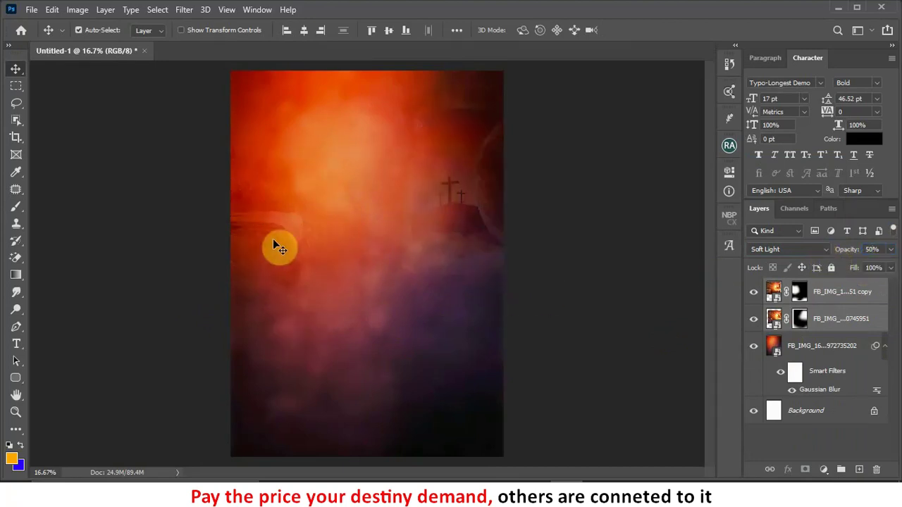
pyautogui.moveTo(274, 241); pyautogui.dragTo(272, 237)
pyautogui.click(484, 284)
pyautogui.moveTo(481, 265); pyautogui.dragTo(469, 239)
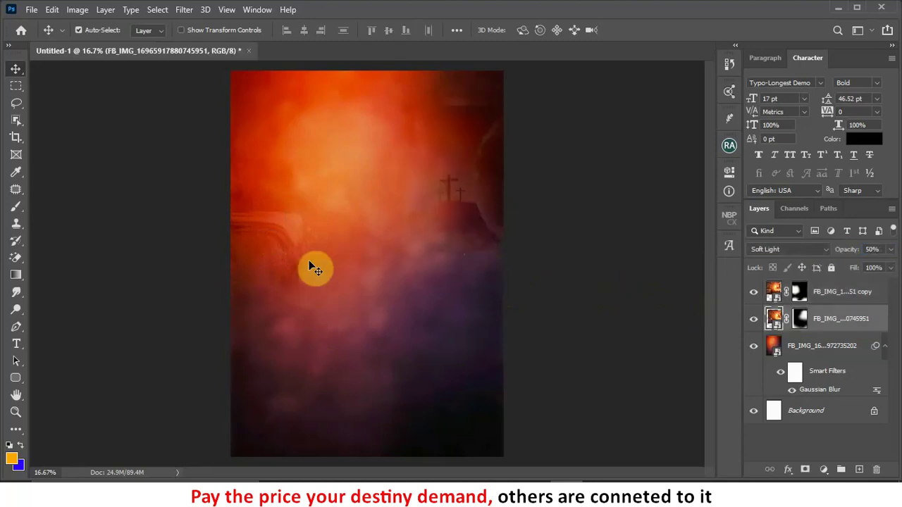
pyautogui.moveTo(307, 252)
pyautogui.mouseDown()
pyautogui.moveTo(306, 242)
pyautogui.moveTo(306, 249)
pyautogui.mouseUp()
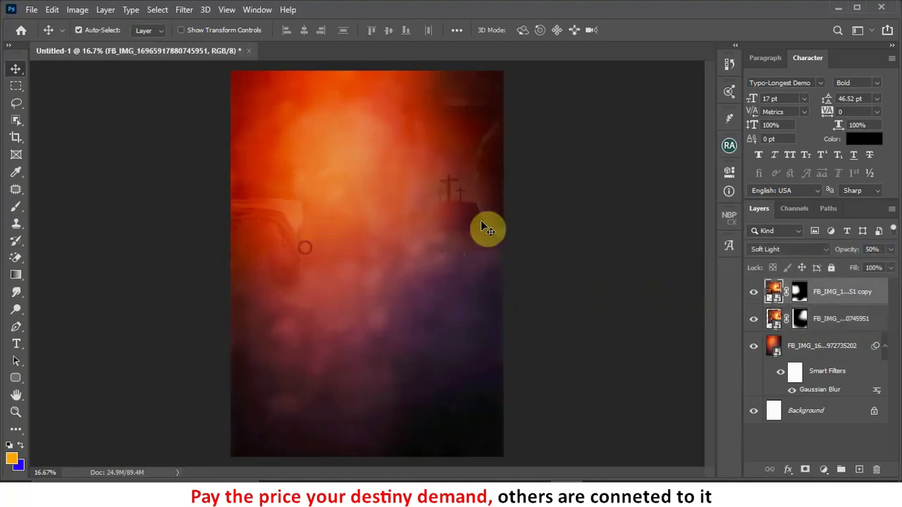
# Step: Select both tomb layers and the blurred bokeh layer together
pyautogui.click(485, 232)
pyautogui.scroll(-1, 559, 248)
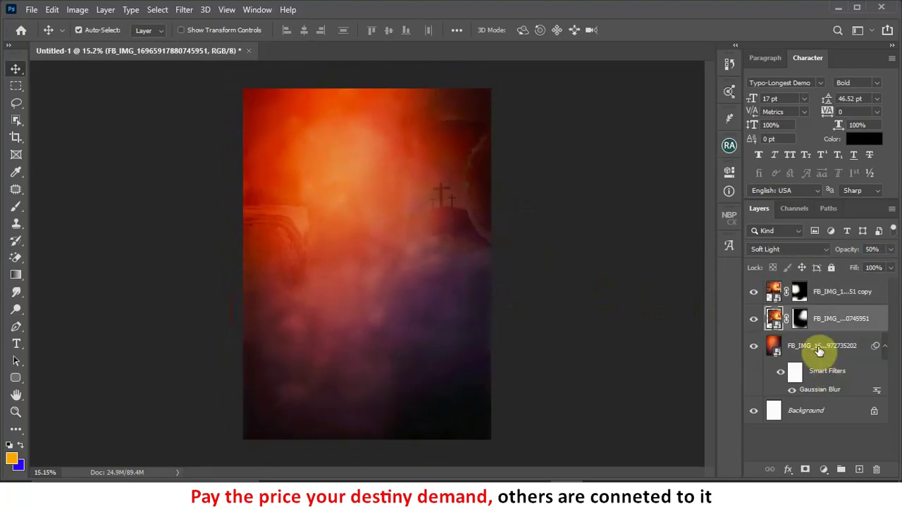
pyautogui.click(835, 293)
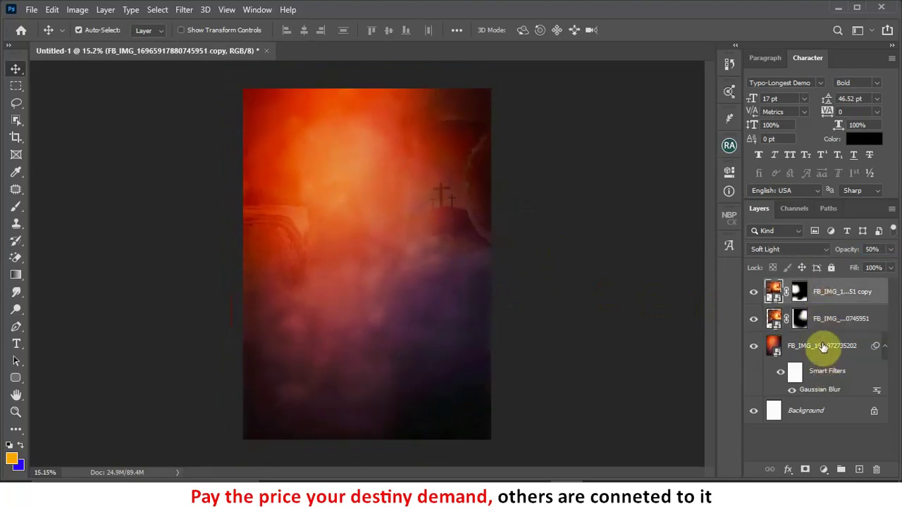
pyautogui.keyDown('shift'); pyautogui.click(821, 352); pyautogui.keyUp('shift')
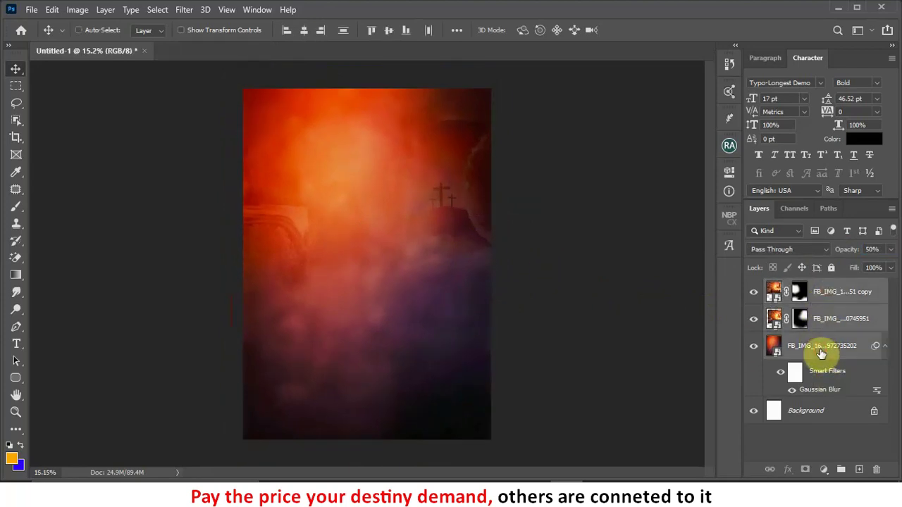
# Step: Group the tomb and bokeh layers with Ctrl+G, name the group 'Background', and switch to NEW T
pyautogui.hotkey('ctrl', 'g')
pyautogui.doubleClick(804, 286)
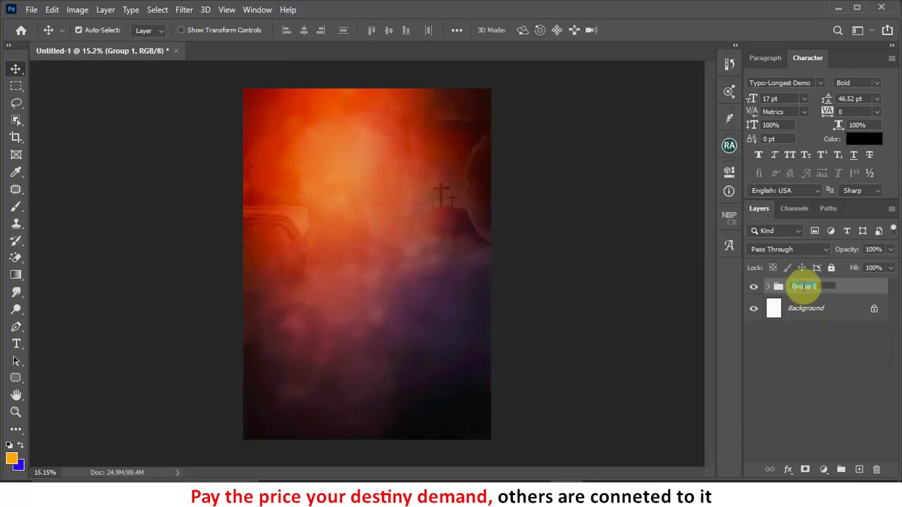
pyautogui.write('Backg')
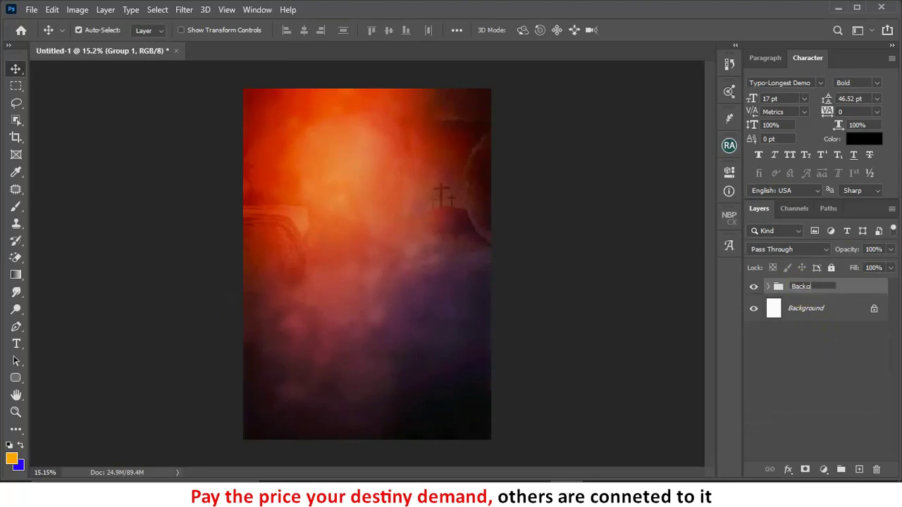
pyautogui.write('round')
pyautogui.click(804, 289)
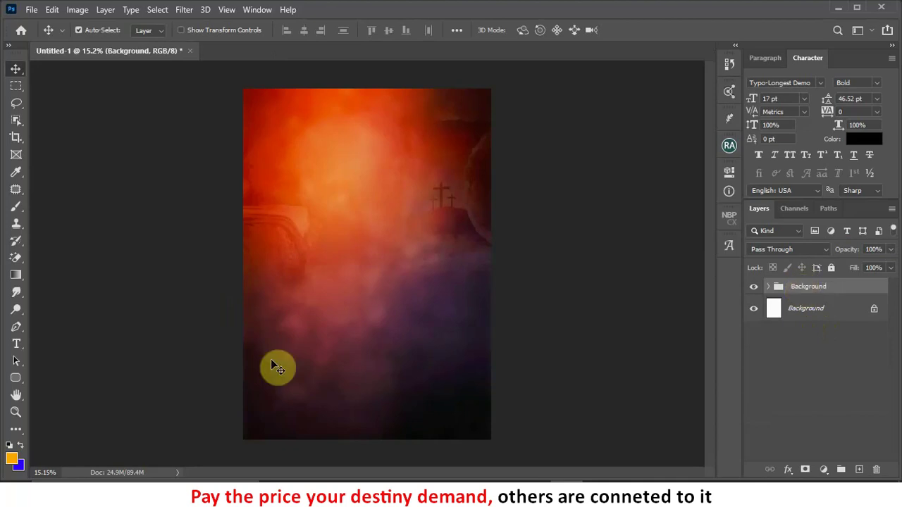
pyautogui.click(392, 475)
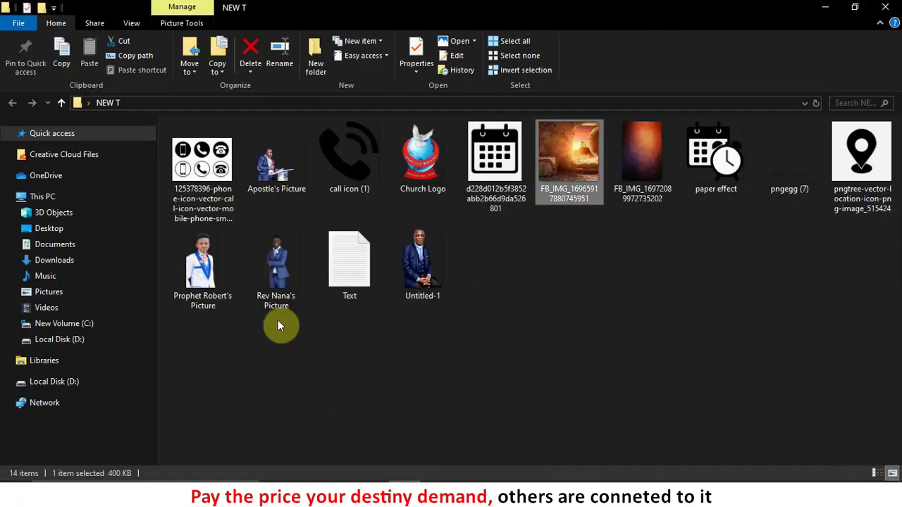
# Step: Open the Text file in Notepad and select its JESUS LIFE MINISTRY and RESURRECTION POWER TEMPLE lines
pyautogui.click(289, 357)
pyautogui.click(349, 271)
pyautogui.doubleClick(349, 271)
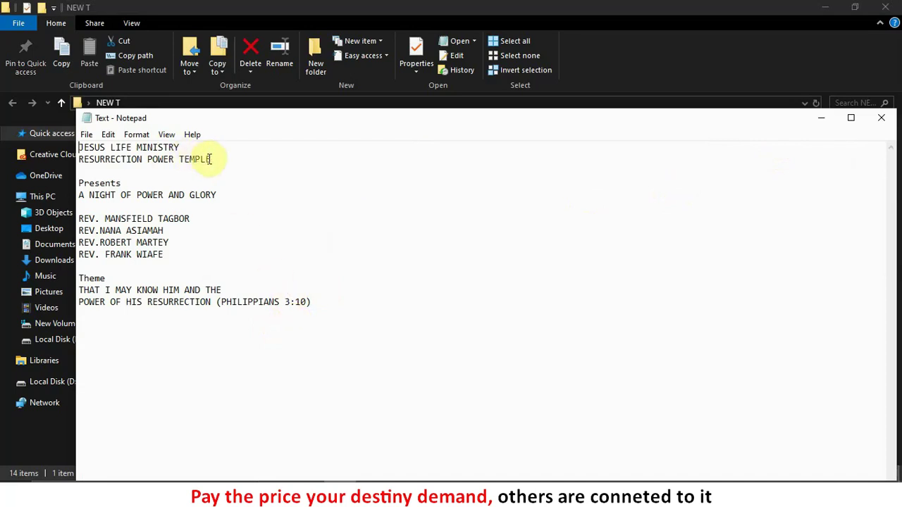
pyautogui.moveTo(220, 162); pyautogui.dragTo(45, 140)
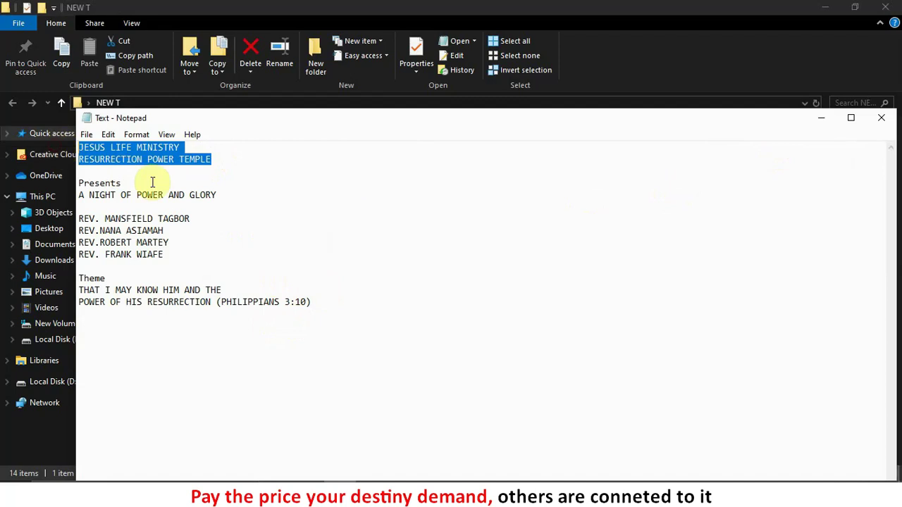
pyautogui.click(822, 119)
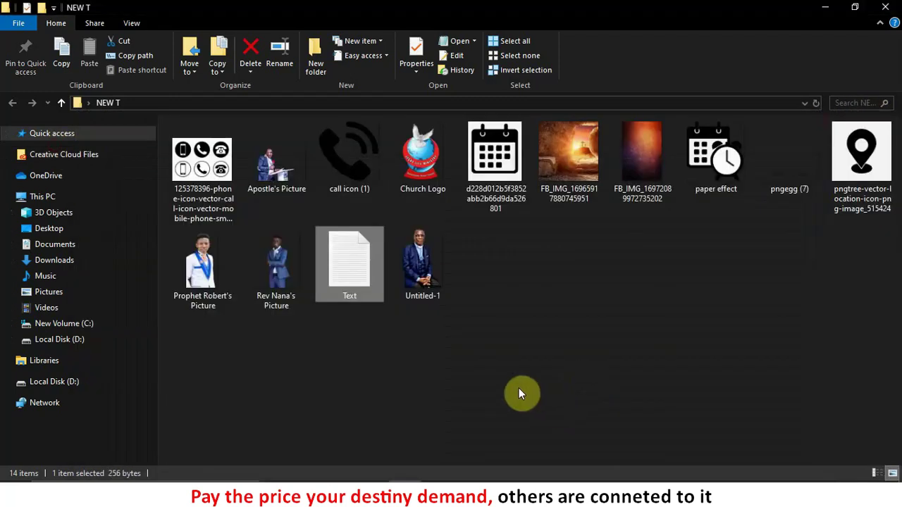
# Step: Add a text box holding the church title near the poster's top
pyautogui.click(545, 496)
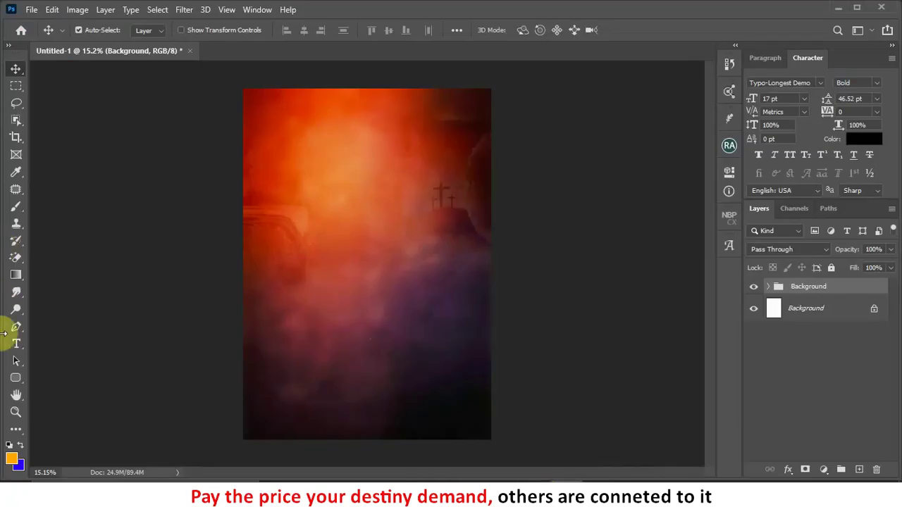
pyautogui.press('t')
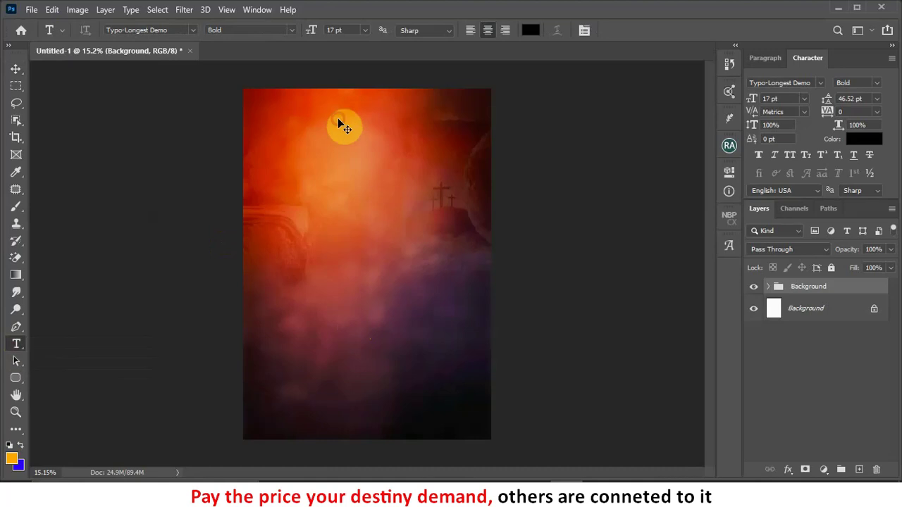
pyautogui.keyDown('ctrl'); pyautogui.click(344, 127); pyautogui.keyUp('ctrl')
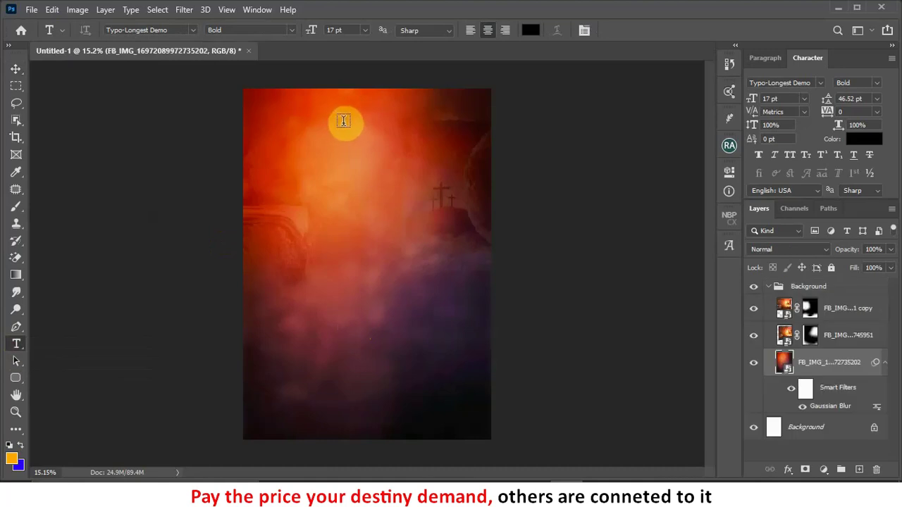
pyautogui.click(346, 122)
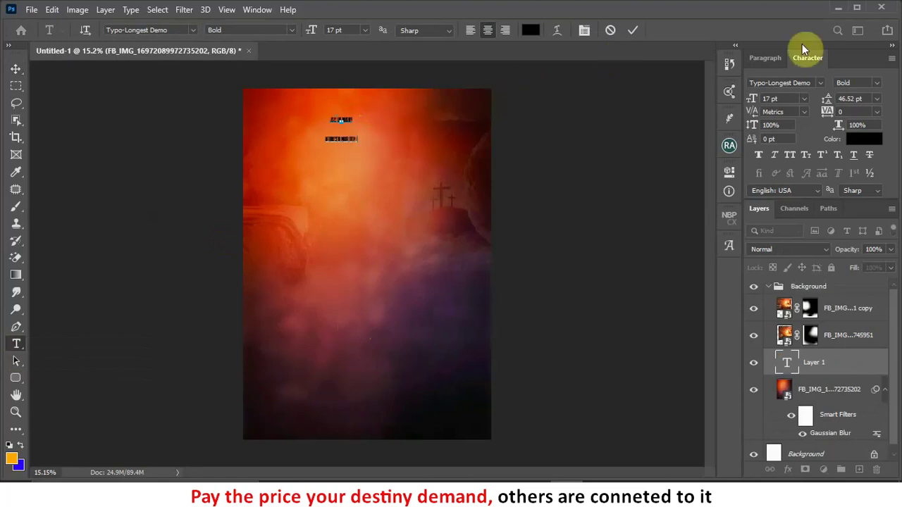
pyautogui.click(866, 140)
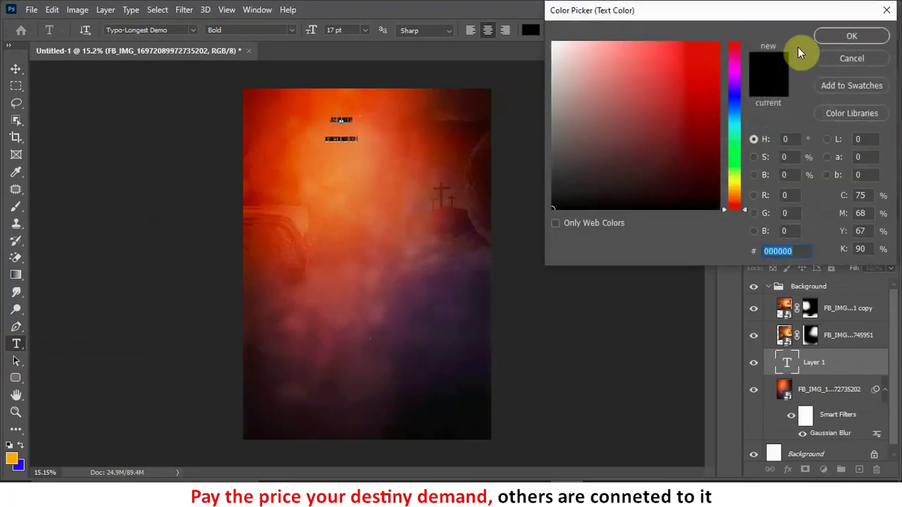
pyautogui.click(837, 33)
pyautogui.click(632, 31)
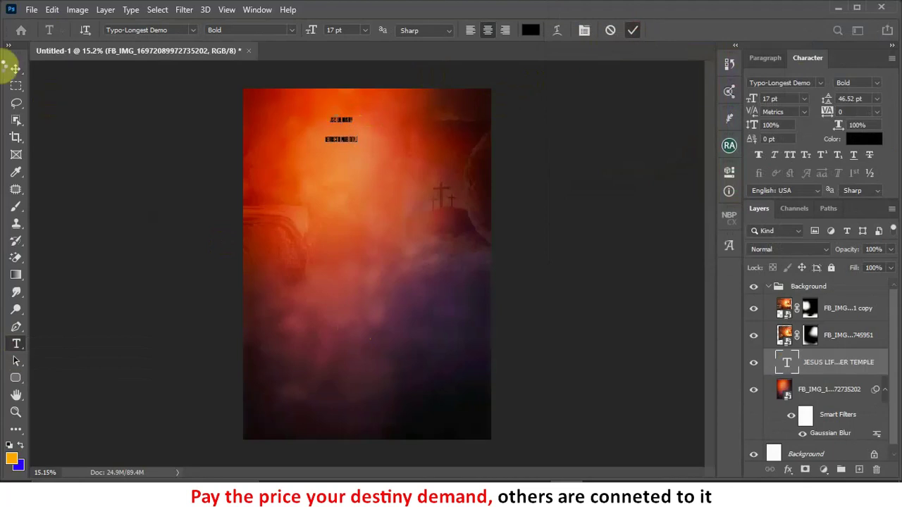
pyautogui.click(16, 70)
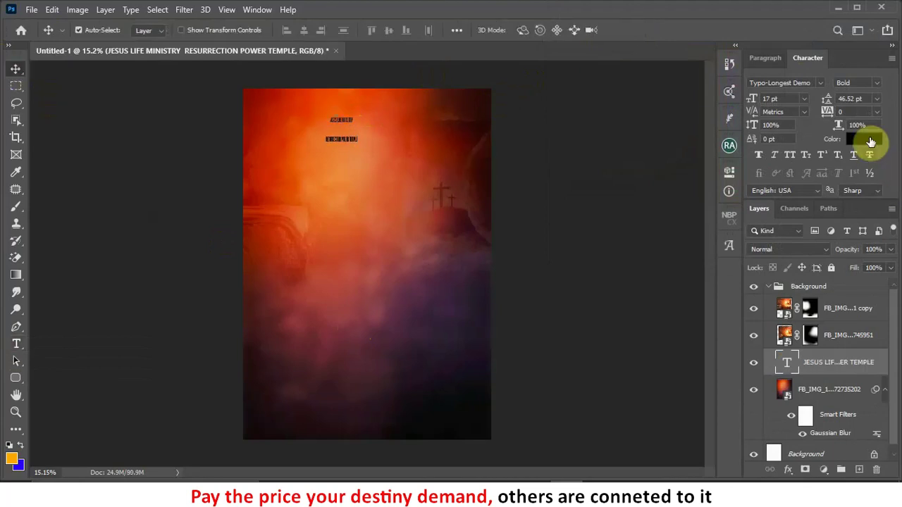
# Step: Make the title text white (#ffffff) in Arial, undoing an accidental photo move
pyautogui.click(867, 140)
pyautogui.click(552, 42)
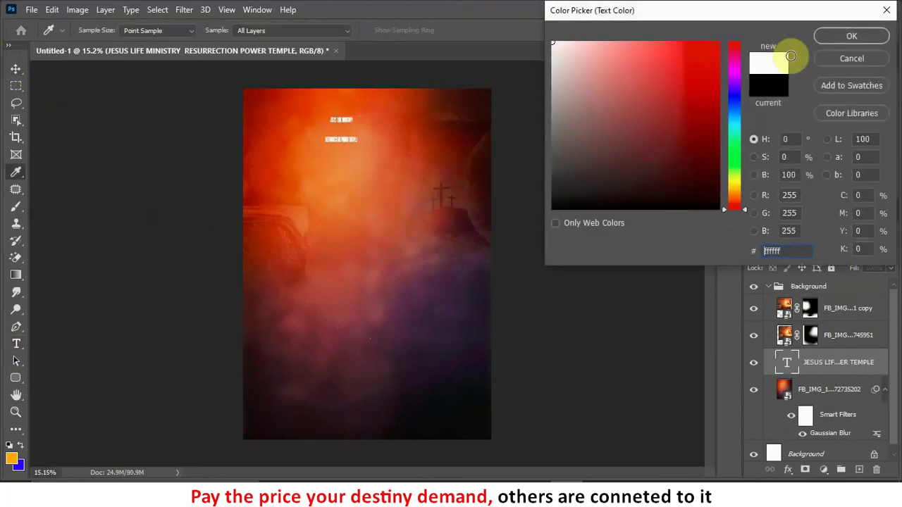
pyautogui.click(850, 36)
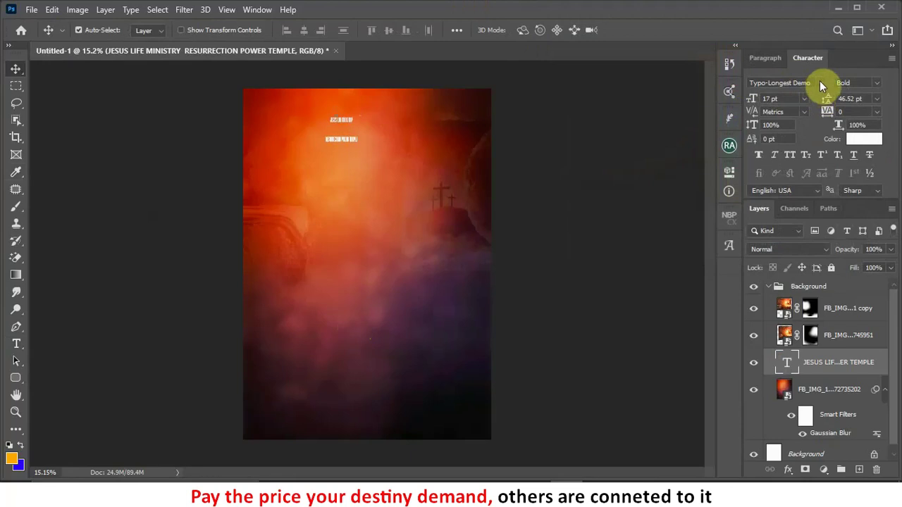
pyautogui.click(819, 81)
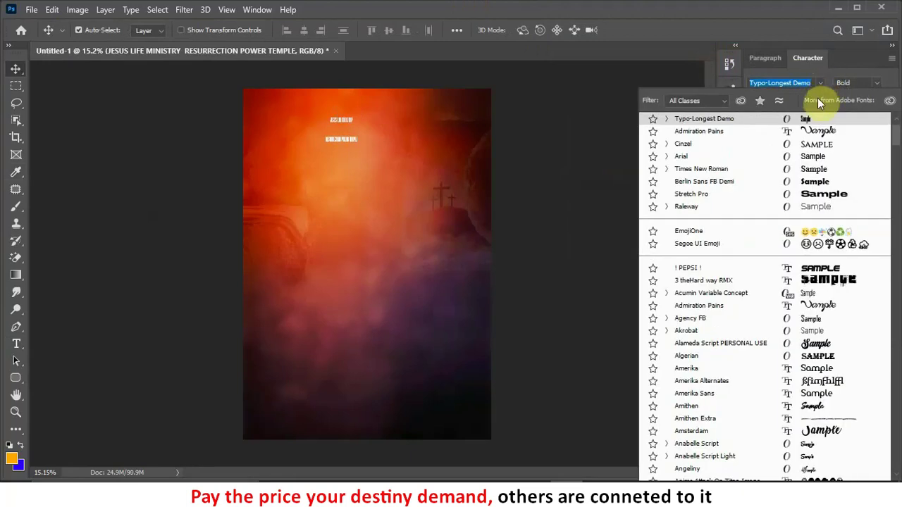
pyautogui.click(696, 155)
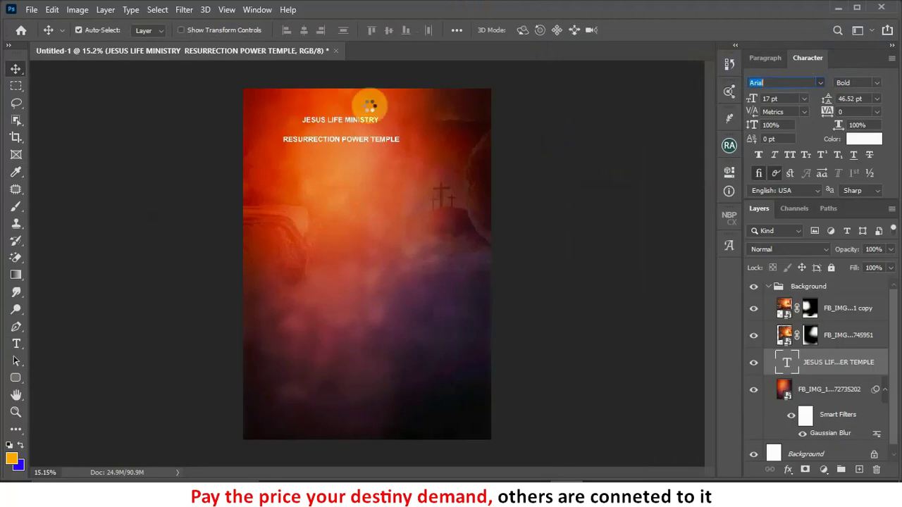
pyautogui.moveTo(342, 142); pyautogui.dragTo(369, 145)
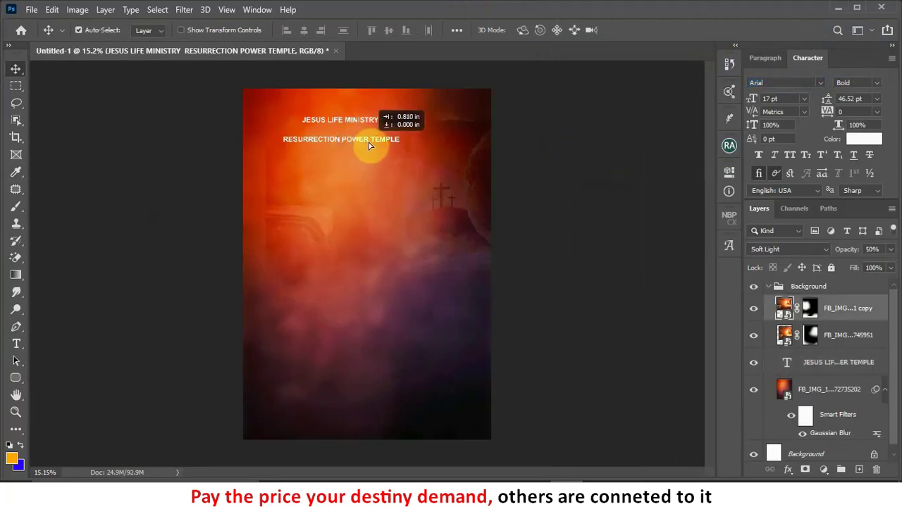
pyautogui.hotkey('ctrl', 'z')
pyautogui.hotkey('ctrl', 'z')
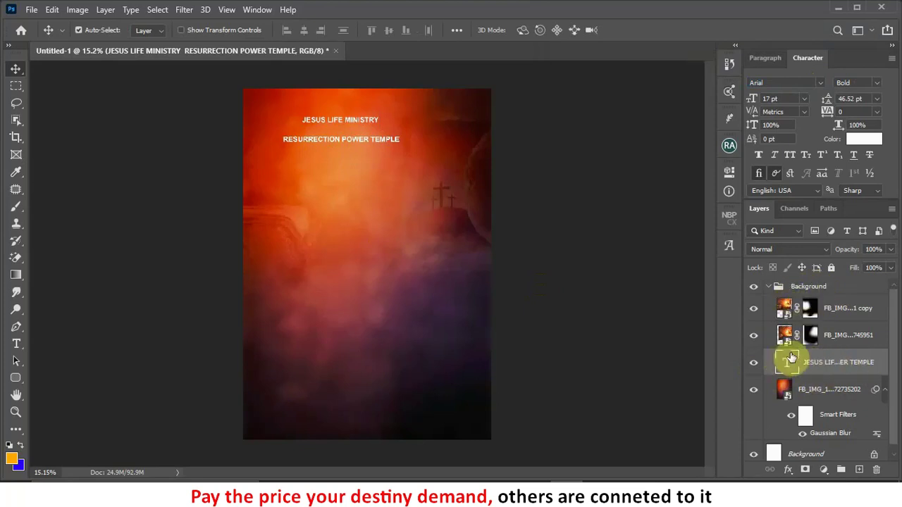
# Step: Move the title layer above the collapsed Background group and duplicate it below the original
pyautogui.moveTo(836, 363); pyautogui.dragTo(820, 280)
pyautogui.moveTo(818, 362); pyautogui.dragTo(816, 285)
pyautogui.moveTo(817, 362); pyautogui.dragTo(816, 321)
pyautogui.click(816, 294)
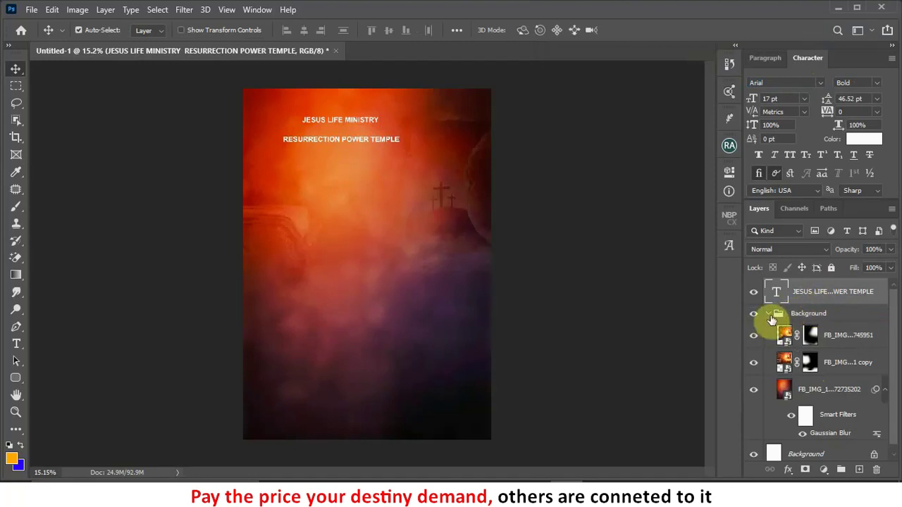
pyautogui.click(769, 315)
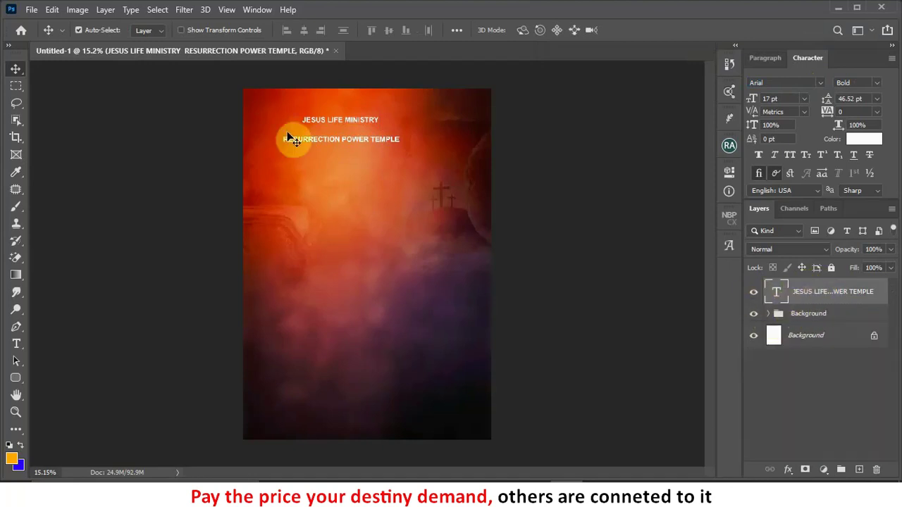
pyautogui.scroll(1, 325, 121)
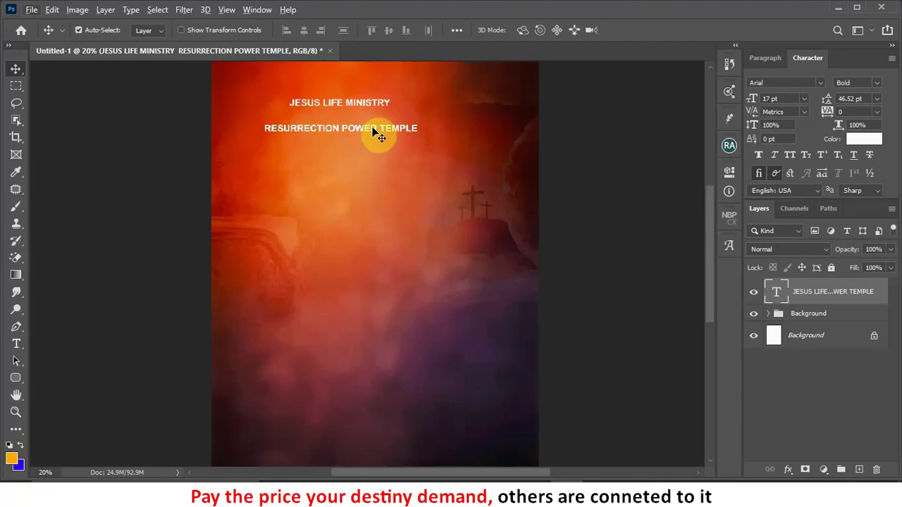
pyautogui.moveTo(374, 125); pyautogui.dragTo(382, 185)
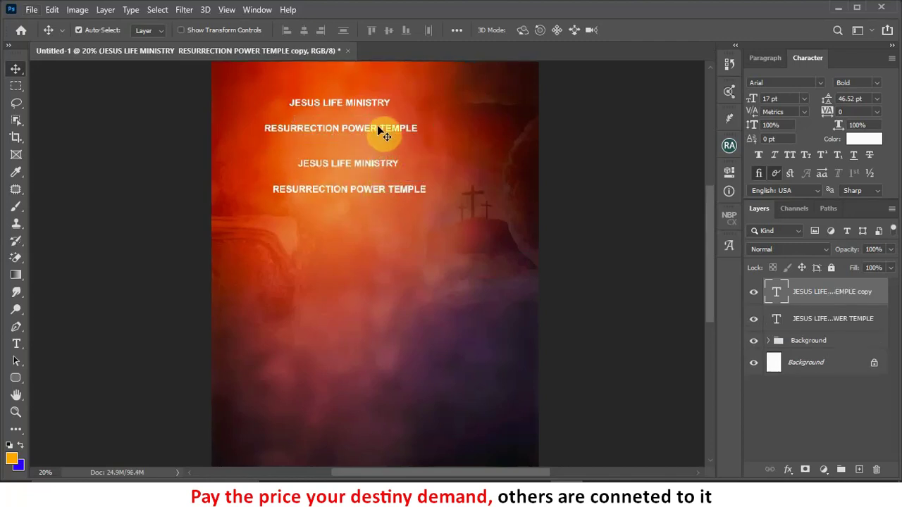
# Step: Delete the RESURRECTION POWER TEMPLE line from the original, leaving JESUS LIFE MINISTRY
pyautogui.doubleClick(377, 125)
pyautogui.moveTo(420, 127); pyautogui.dragTo(223, 142)
pyautogui.press('BackSpace')
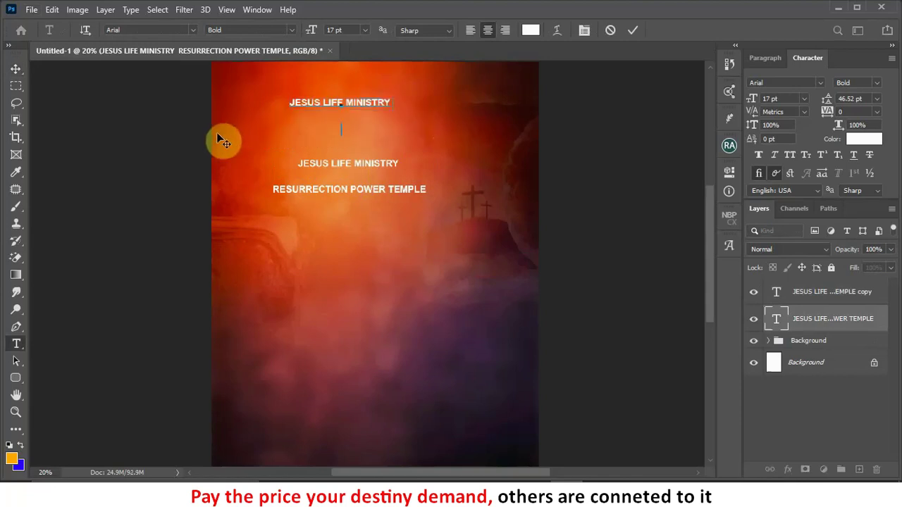
pyautogui.press('BackSpace')
pyautogui.click(634, 31)
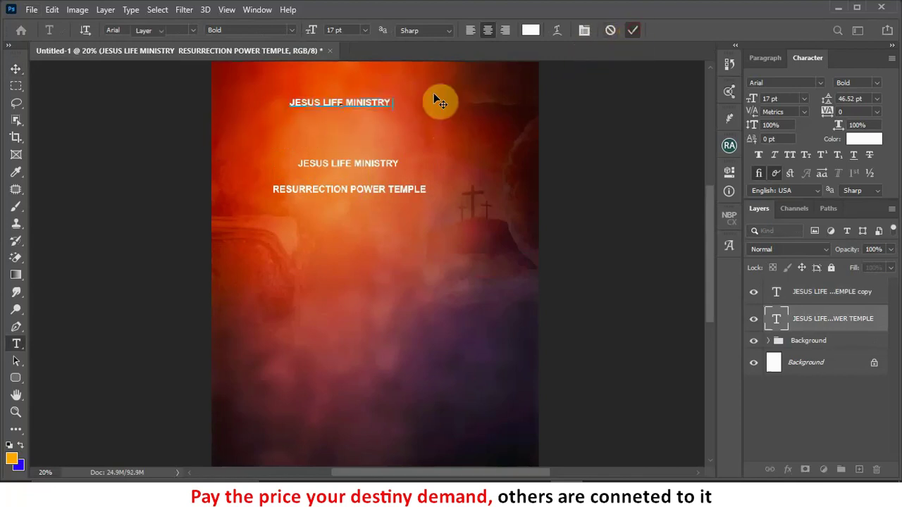
# Step: Delete JESUS LIFE MINISTRY from the copy, leaving RESURRECTION POWER TEMPLE
pyautogui.click(367, 167)
pyautogui.doubleClick(398, 176)
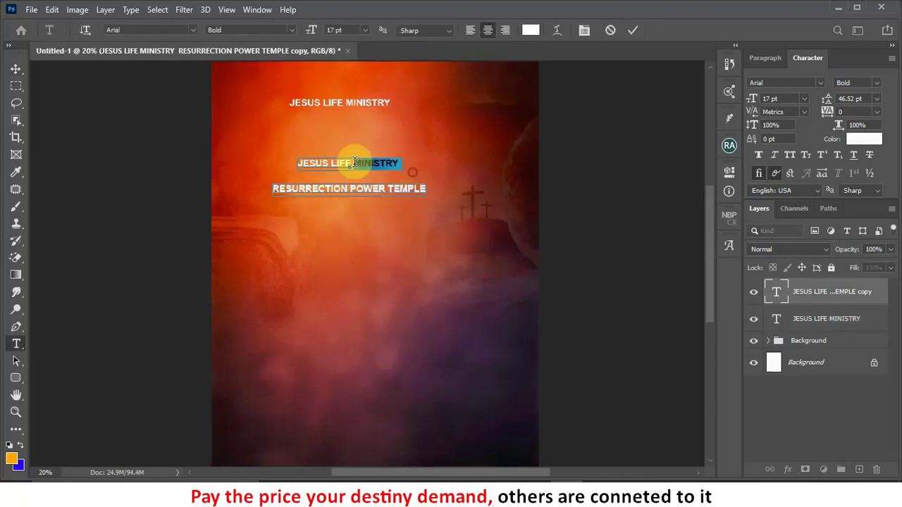
pyautogui.moveTo(354, 162); pyautogui.dragTo(250, 157)
pyautogui.press('BackSpace')
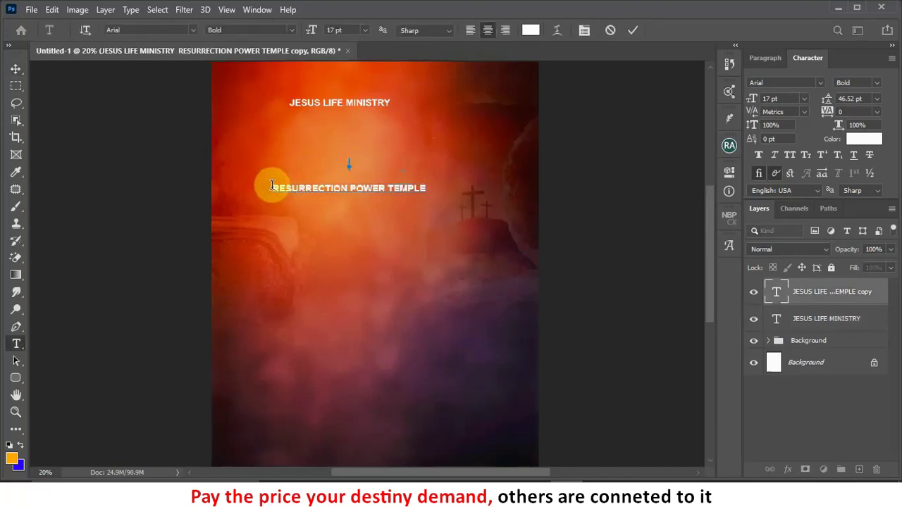
pyautogui.click(273, 187)
pyautogui.press('BackSpace')
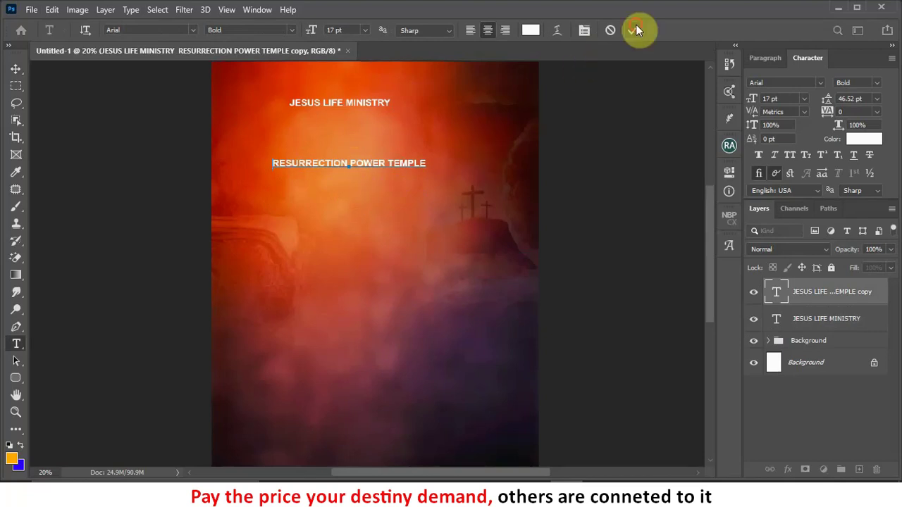
pyautogui.click(636, 26)
# Step: Enlarge JESUS LIFE MINISTRY to 25 pt and position it near the top centre
pyautogui.press('v')
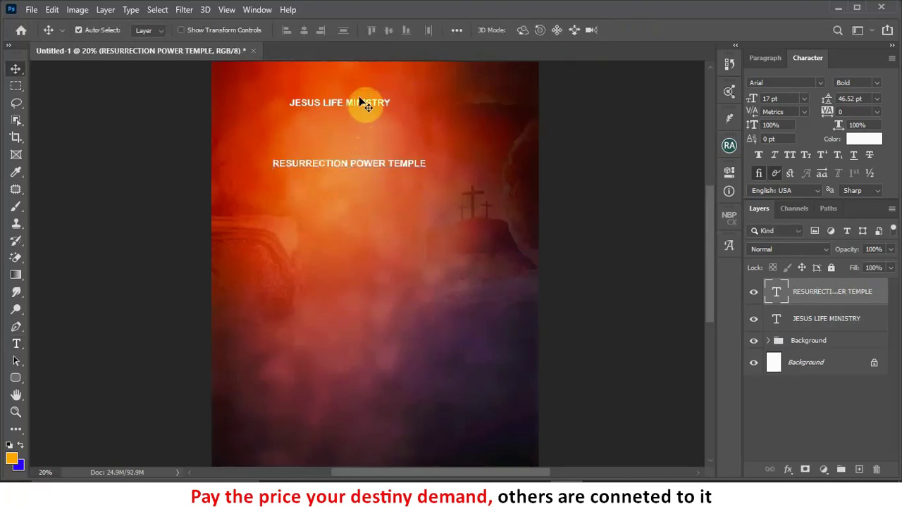
pyautogui.moveTo(366, 109); pyautogui.dragTo(384, 98)
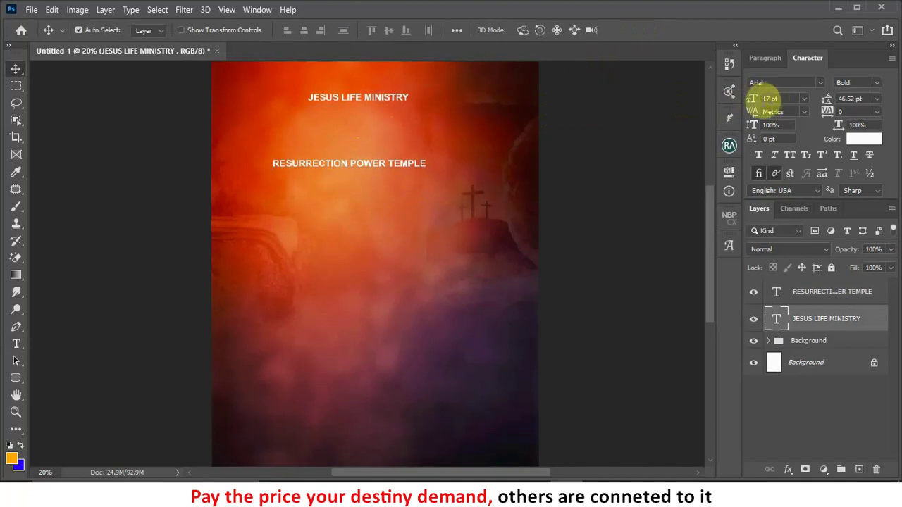
pyautogui.moveTo(753, 102); pyautogui.dragTo(761, 99)
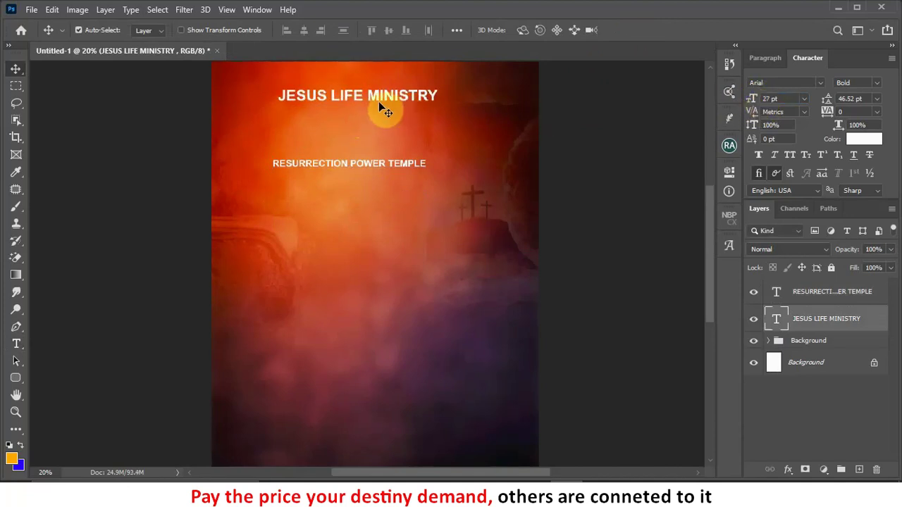
pyautogui.click(768, 99)
pyautogui.write('2')
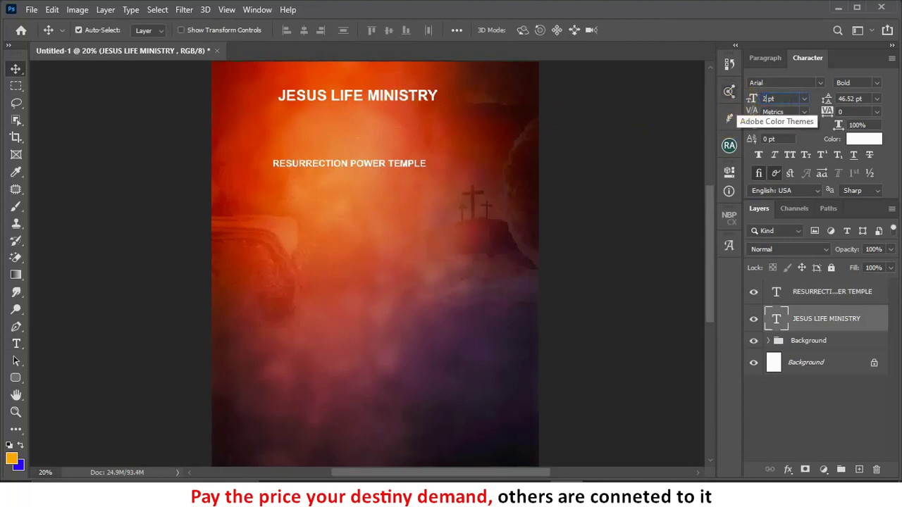
pyautogui.moveTo(396, 94); pyautogui.dragTo(400, 95)
# Step: Set RESURRECTION POWER TEMPLE to 13 pt with tracking 40, tucked under the title
pyautogui.moveTo(385, 168); pyautogui.dragTo(398, 106)
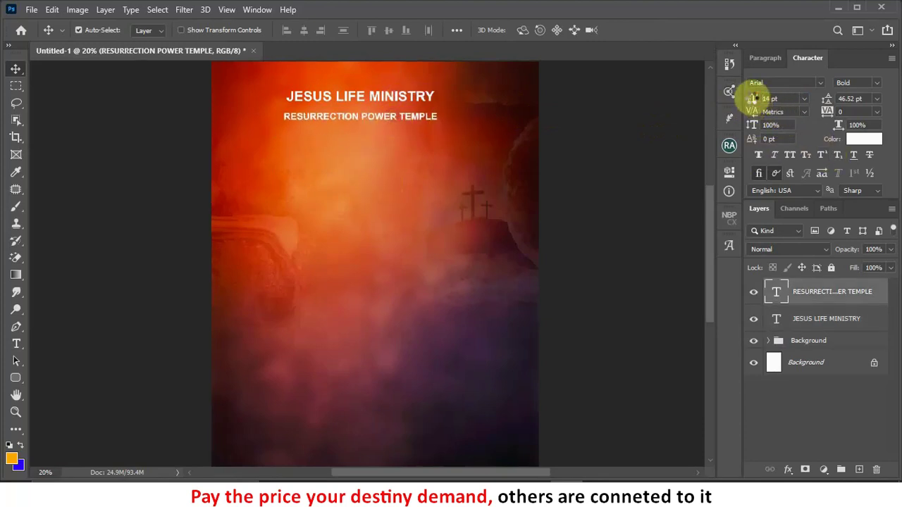
pyautogui.moveTo(754, 100); pyautogui.dragTo(749, 95)
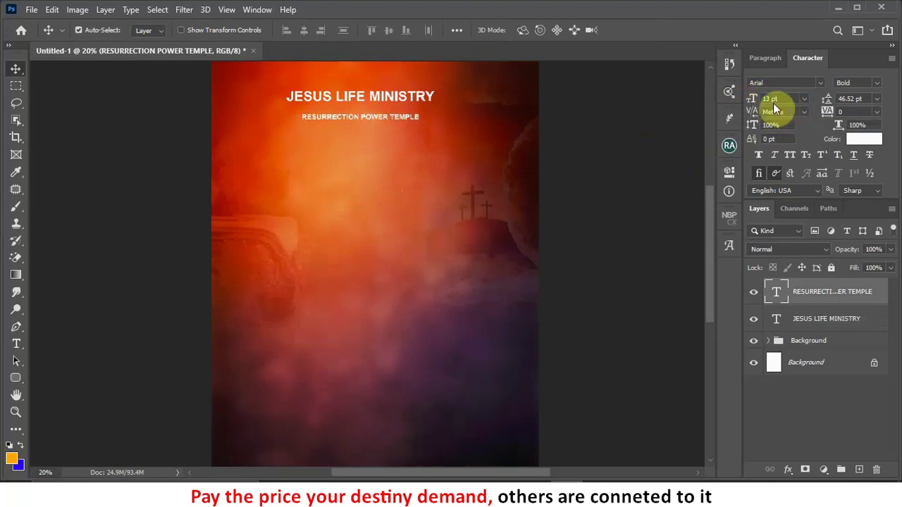
pyautogui.moveTo(828, 112); pyautogui.dragTo(826, 115)
pyautogui.moveTo(374, 120); pyautogui.dragTo(372, 112)
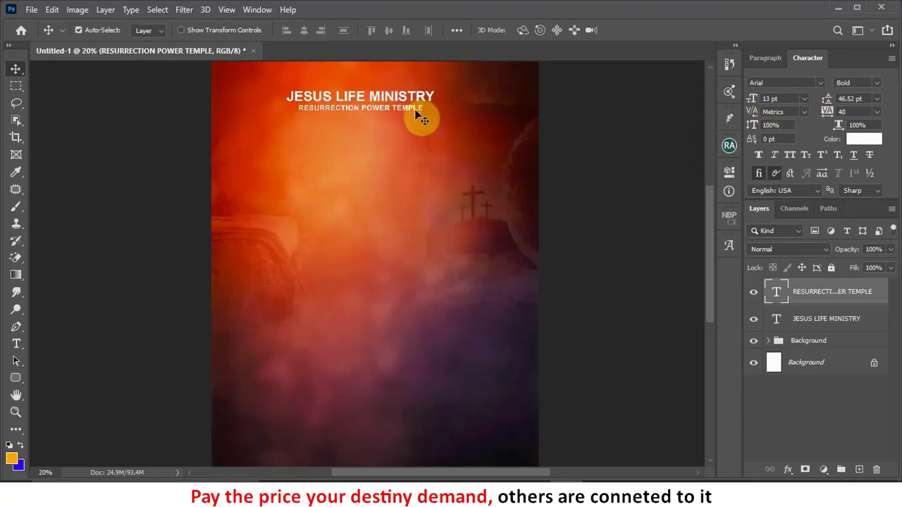
pyautogui.hotkey('alt', 'Tab')
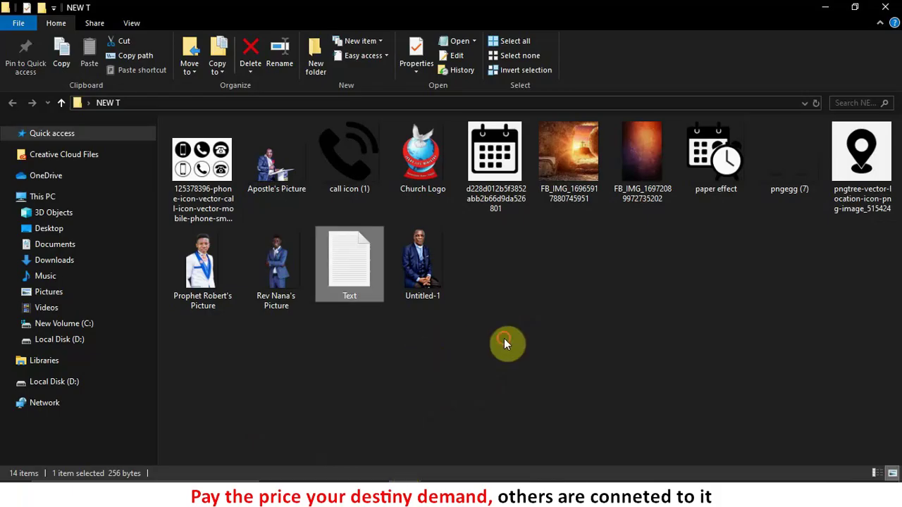
# Step: Place the Church Logo file on the poster, scaled to 18.70%, left of the title
pyautogui.click(405, 134)
pyautogui.moveTo(476, 261); pyautogui.dragTo(329, 151)
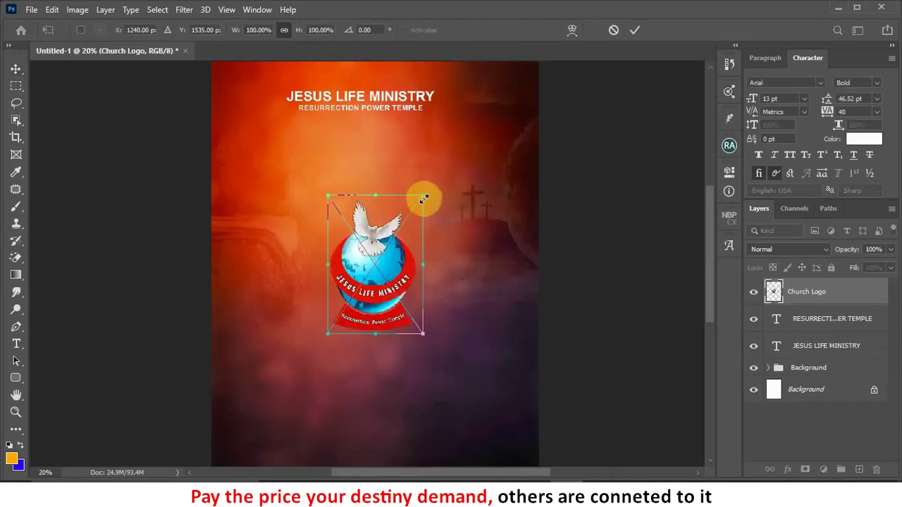
pyautogui.moveTo(423, 191); pyautogui.dragTo(424, 195)
pyautogui.moveTo(376, 280); pyautogui.dragTo(285, 95)
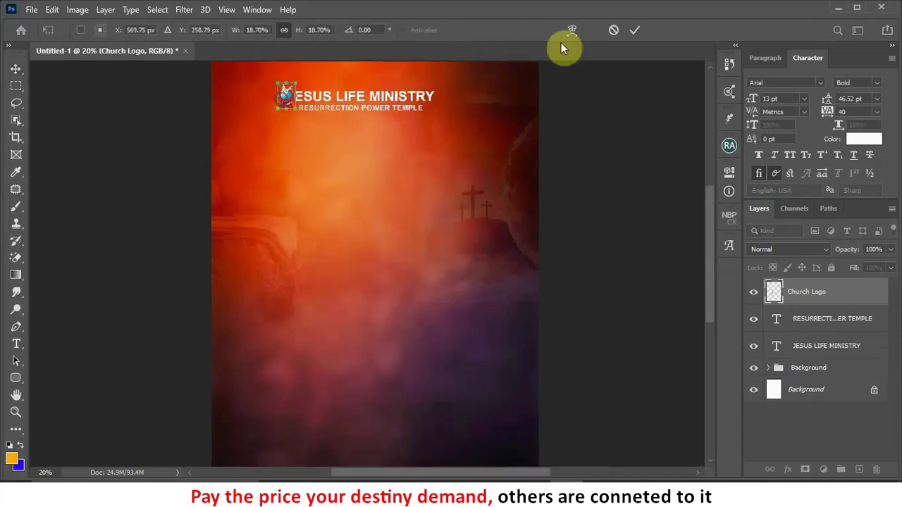
pyautogui.press('Return')
pyautogui.scroll(2, 231, 78)
pyautogui.scroll(1, 272, 118)
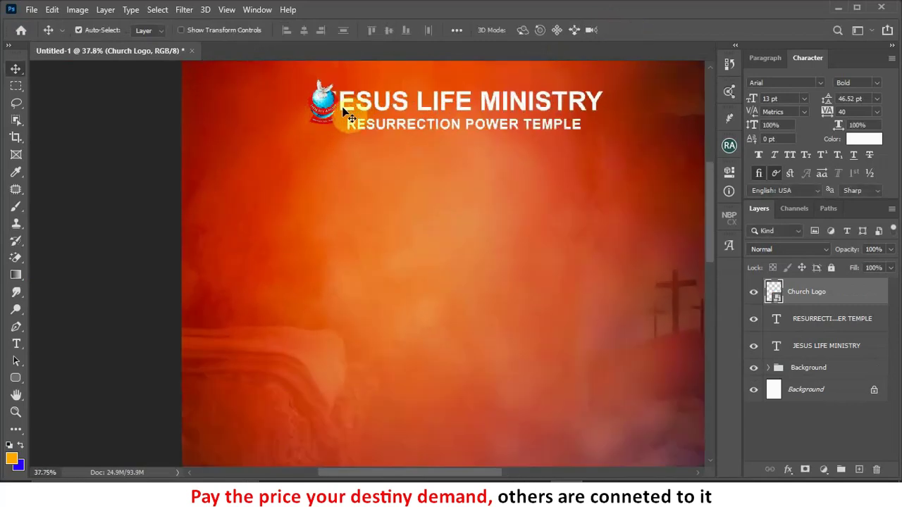
pyautogui.scroll(-2, 328, 114)
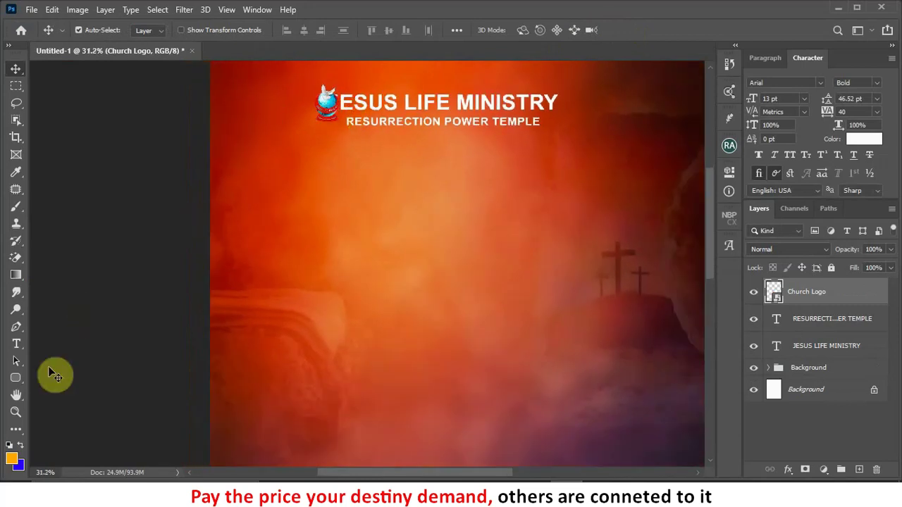
# Step: Draw a black 175 × 347 px rounded rectangle with 10 px corners over the logo
pyautogui.click(19, 380)
pyautogui.rightClick(20, 383)
pyautogui.click(71, 389)
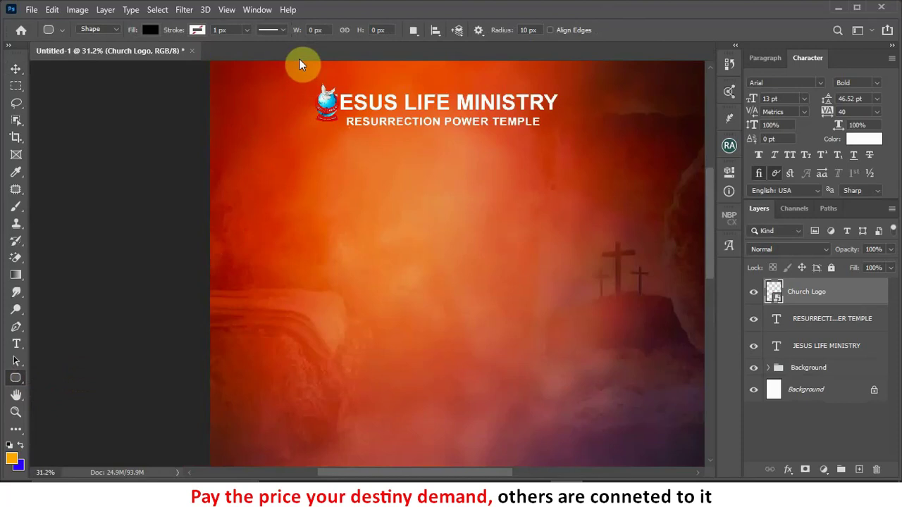
pyautogui.moveTo(297, 68); pyautogui.dragTo(335, 139)
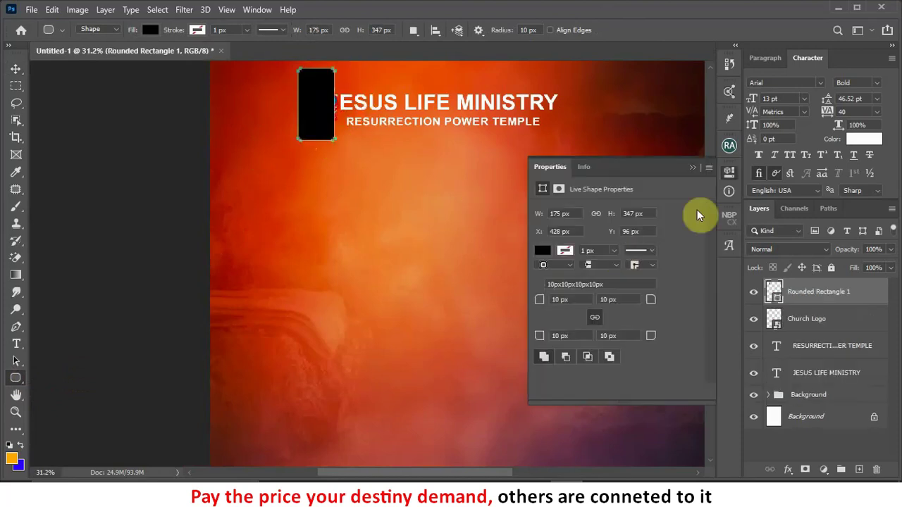
pyautogui.click(694, 169)
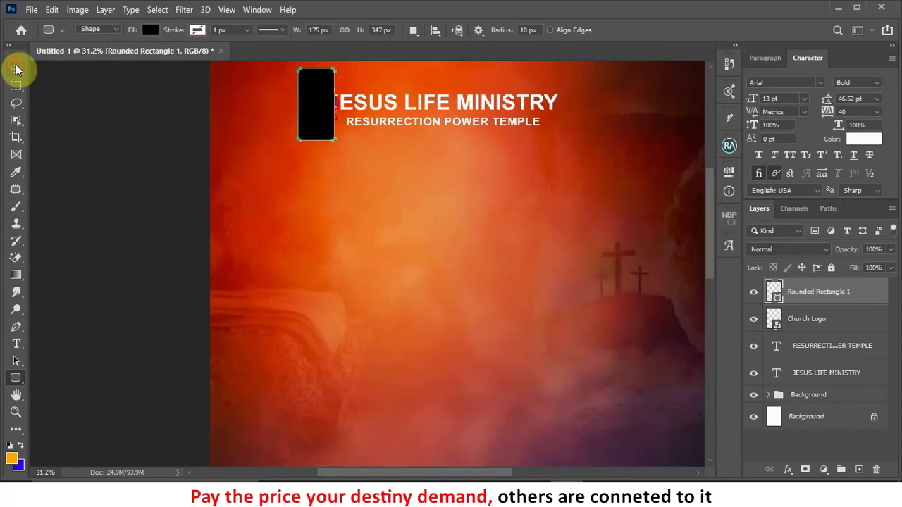
pyautogui.click(16, 69)
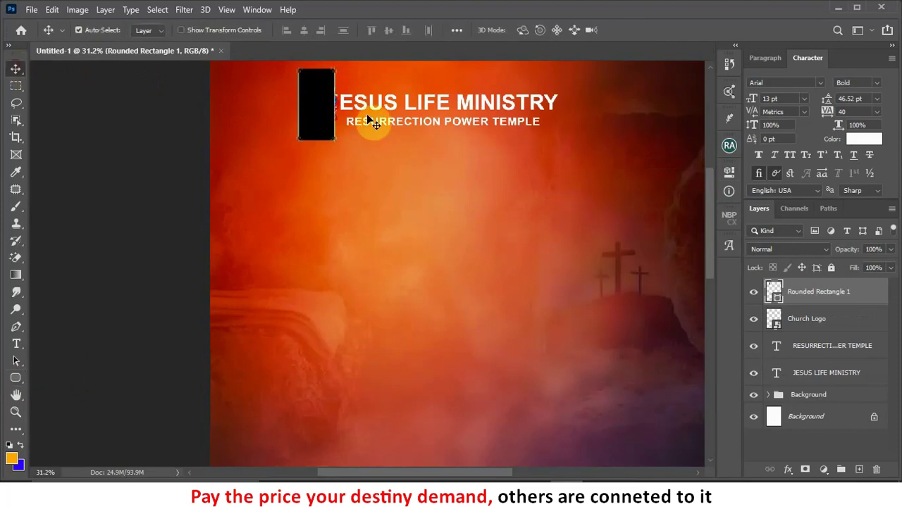
pyautogui.doubleClick(780, 302)
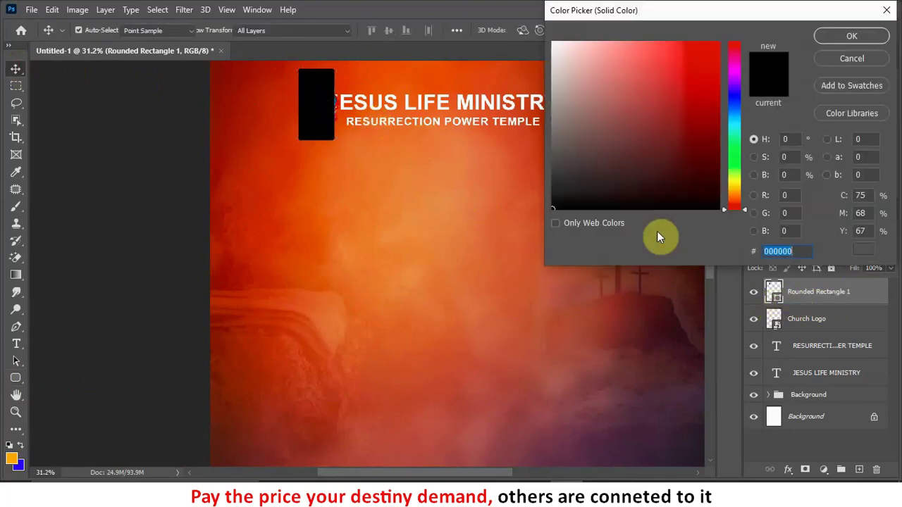
# Step: Change the rounded rectangle's fill to white (ffffff)
pyautogui.moveTo(628, 197); pyautogui.dragTo(553, 42)
pyautogui.click(835, 37)
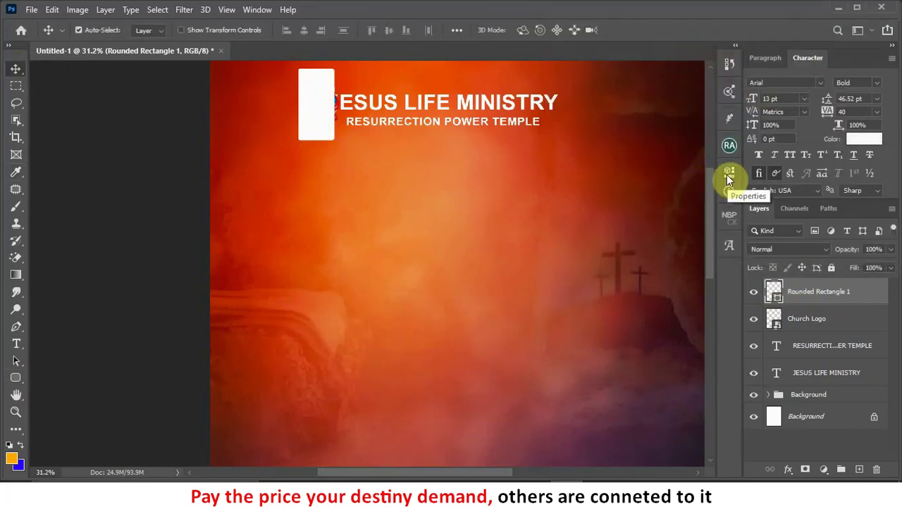
pyautogui.click(773, 59)
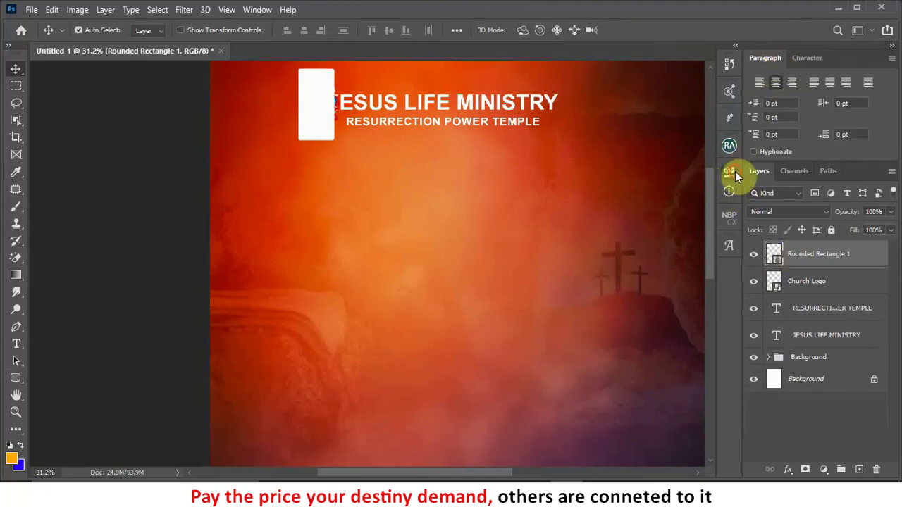
pyautogui.click(735, 172)
pyautogui.click(804, 58)
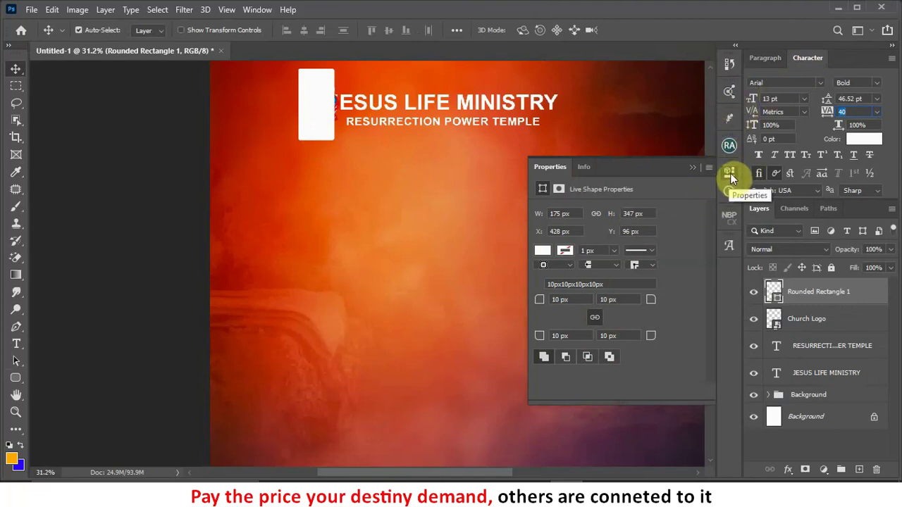
# Step: Set all four corner radii of the white rectangle to 30 px in Properties
pyautogui.click(730, 173)
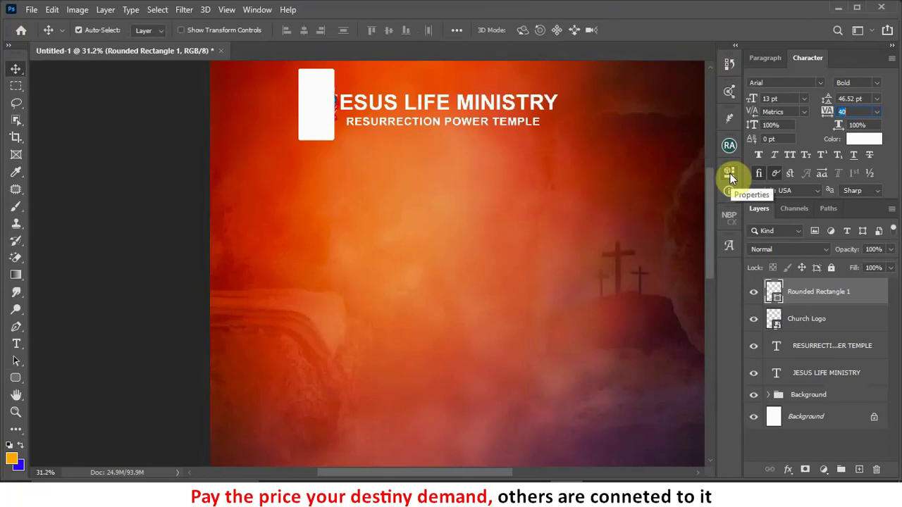
pyautogui.click(248, 11)
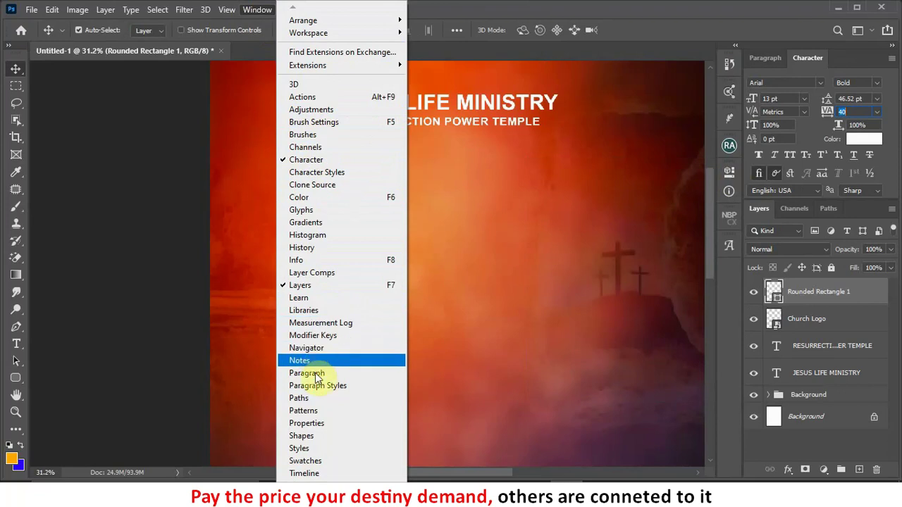
pyautogui.click(311, 424)
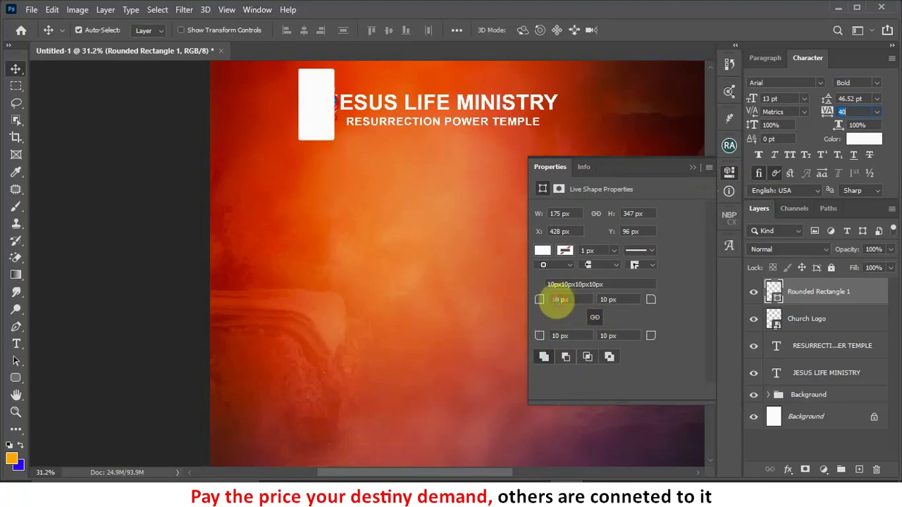
pyautogui.click(558, 299)
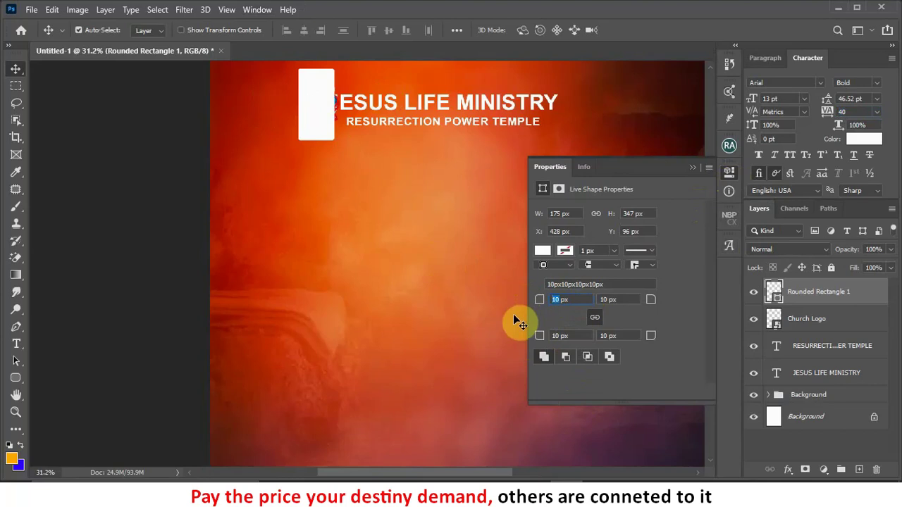
pyautogui.write('50')
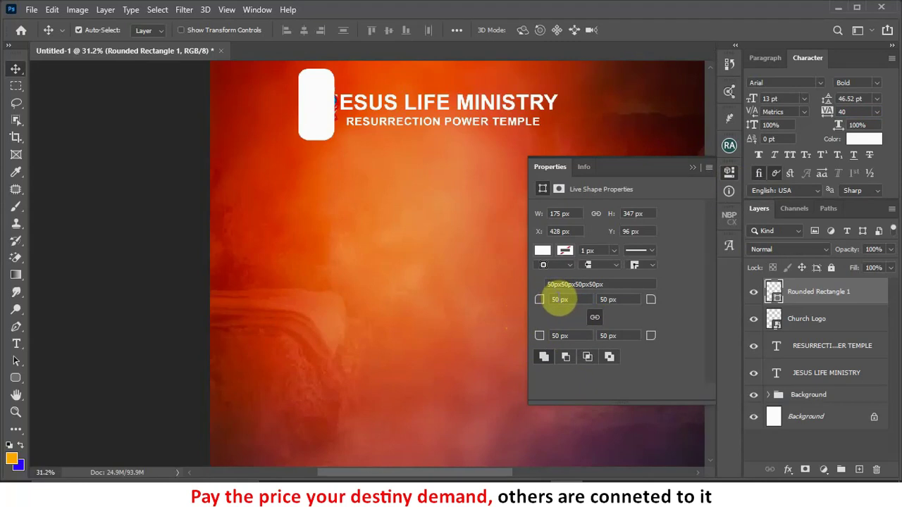
pyautogui.doubleClick(560, 300)
pyautogui.write('3')
pyautogui.press('Return')
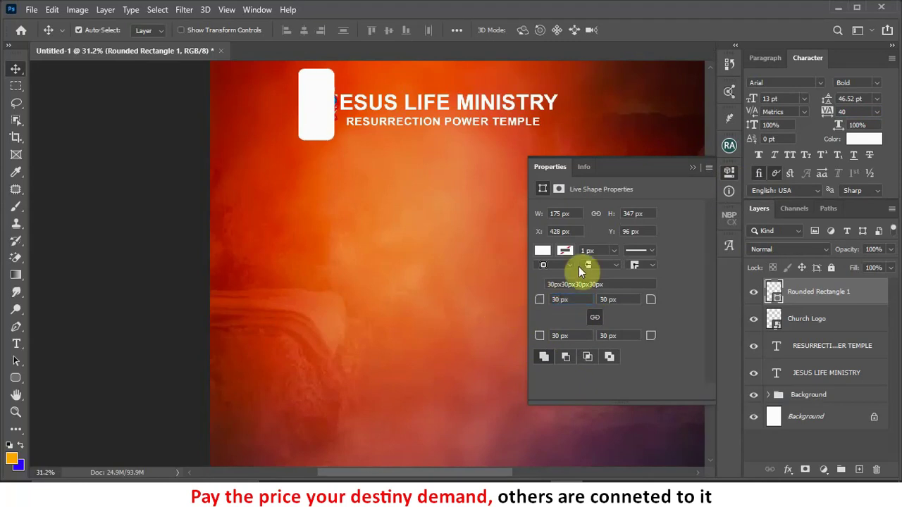
pyautogui.click(694, 167)
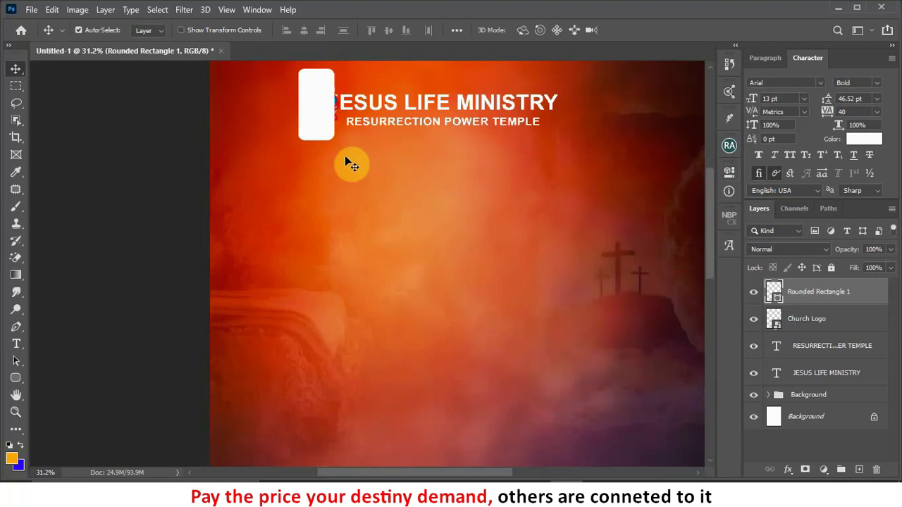
# Step: Move the white rectangle to the top edge, stretch it taller, and stack the logo above it
pyautogui.moveTo(325, 115); pyautogui.dragTo(332, 95)
pyautogui.hotkey('ctrl', 't')
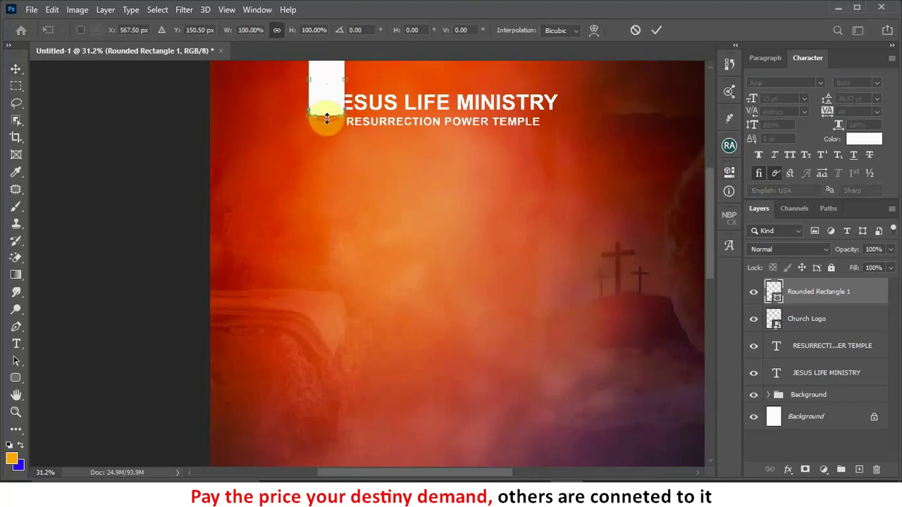
pyautogui.moveTo(327, 115); pyautogui.dragTo(325, 132)
pyautogui.click(654, 32)
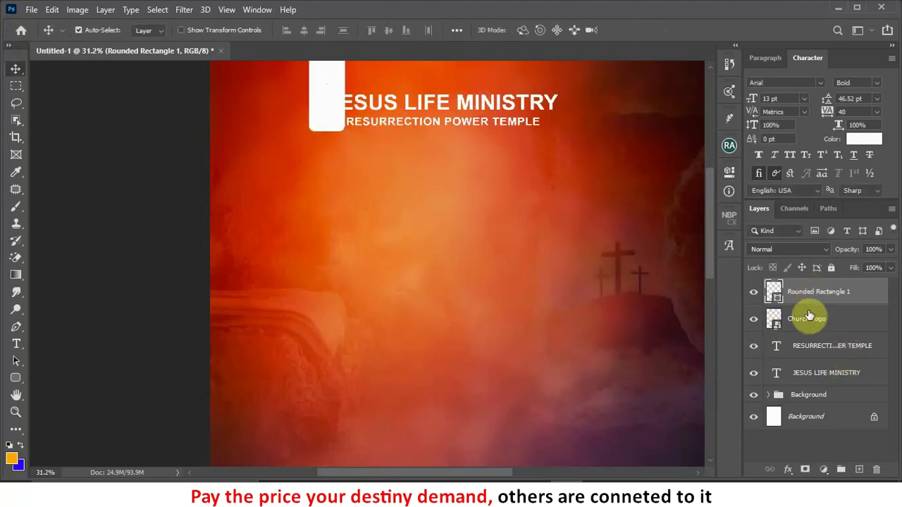
pyautogui.moveTo(808, 322); pyautogui.dragTo(806, 282)
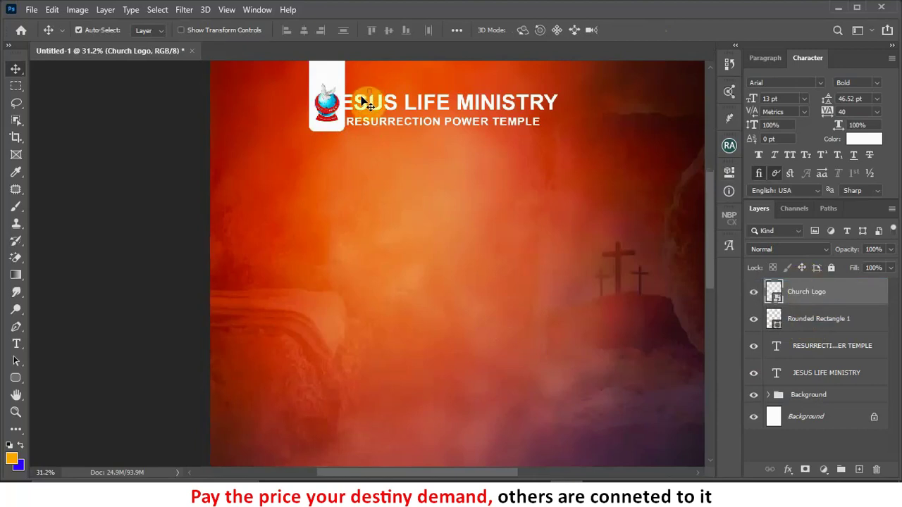
pyautogui.scroll(-2, 364, 104)
# Step: Align the logo on the tab, with title and subtitle nudged up beside it
pyautogui.moveTo(398, 97); pyautogui.dragTo(412, 114)
pyautogui.moveTo(335, 104); pyautogui.dragTo(340, 84)
pyautogui.click(336, 97)
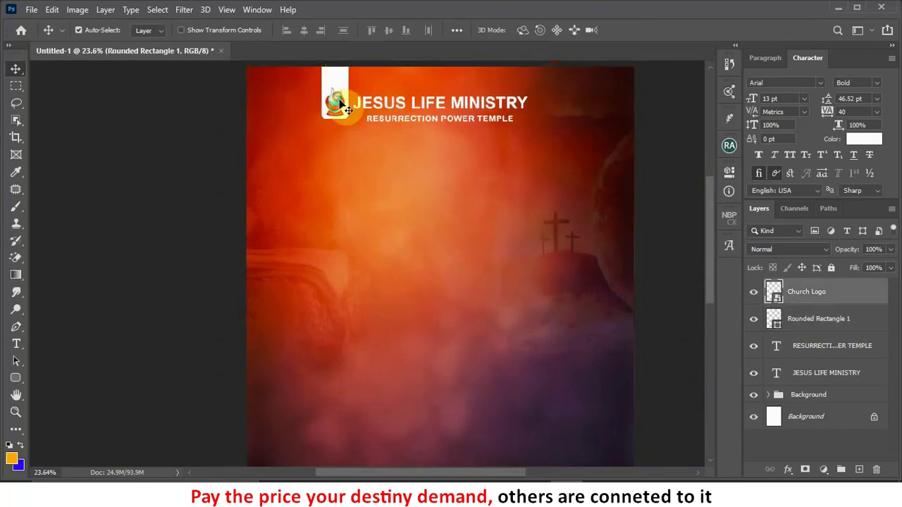
pyautogui.press('Up')
pyautogui.press('Up')
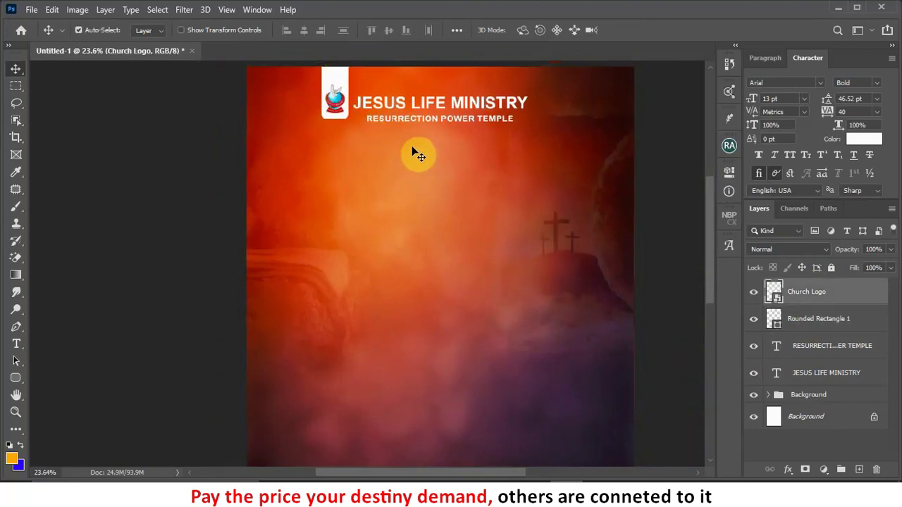
pyautogui.click(405, 105)
pyautogui.hotkey('shift', 'Up')
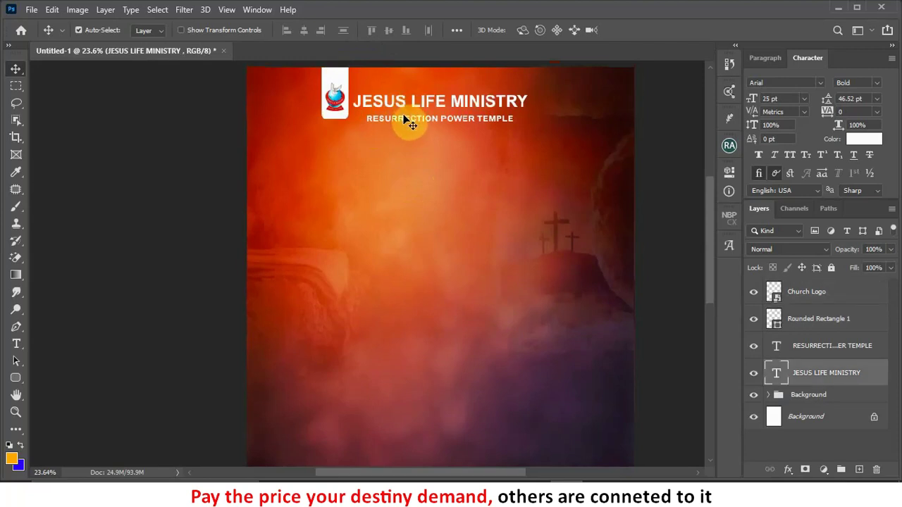
pyautogui.click(405, 119)
pyautogui.hotkey('shift', 'Up')
pyautogui.hotkey('shift', 'Up')
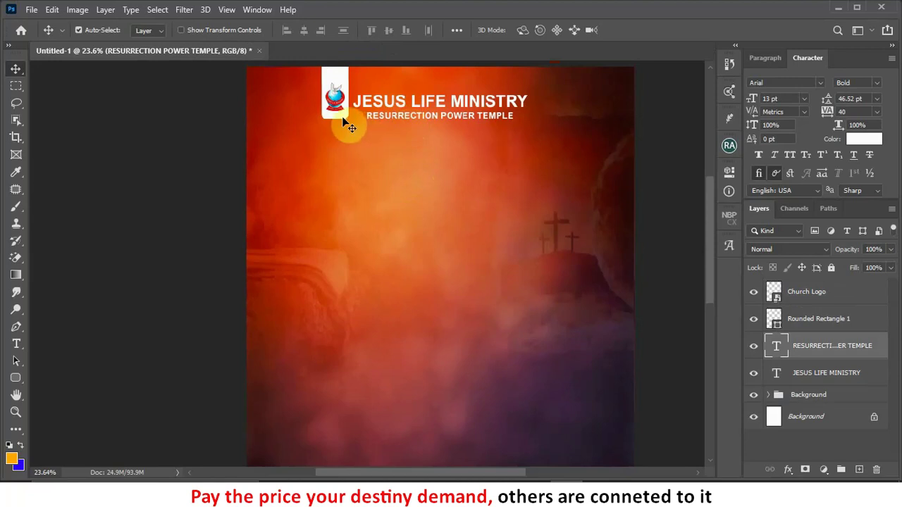
pyautogui.moveTo(345, 120); pyautogui.dragTo(342, 124)
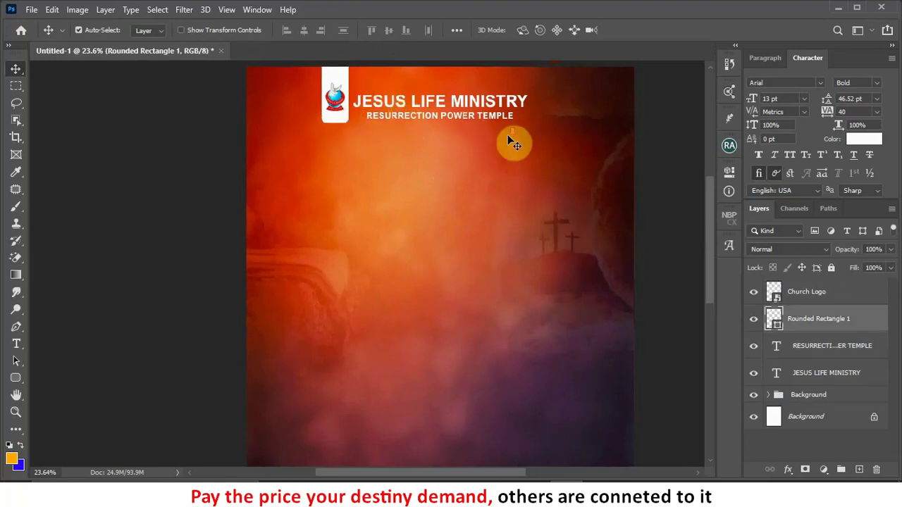
pyautogui.scroll(-2, 514, 142)
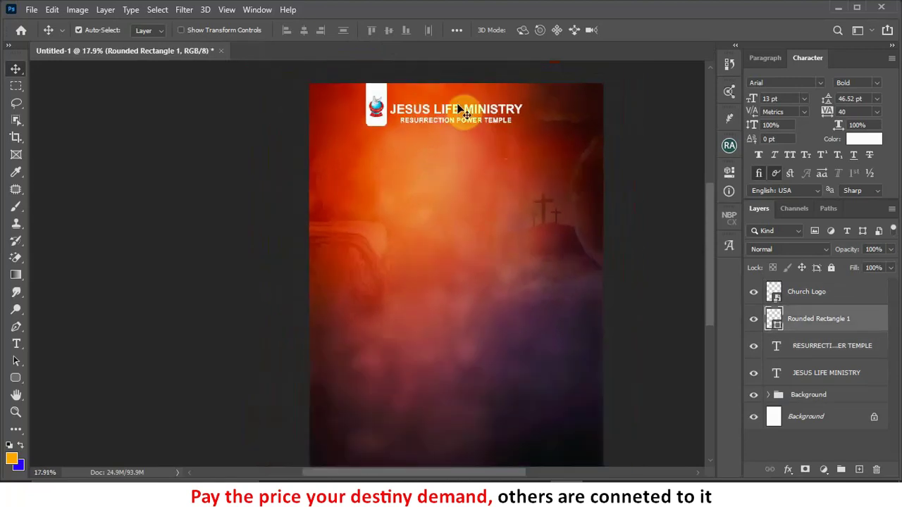
pyautogui.scroll(1, 457, 104)
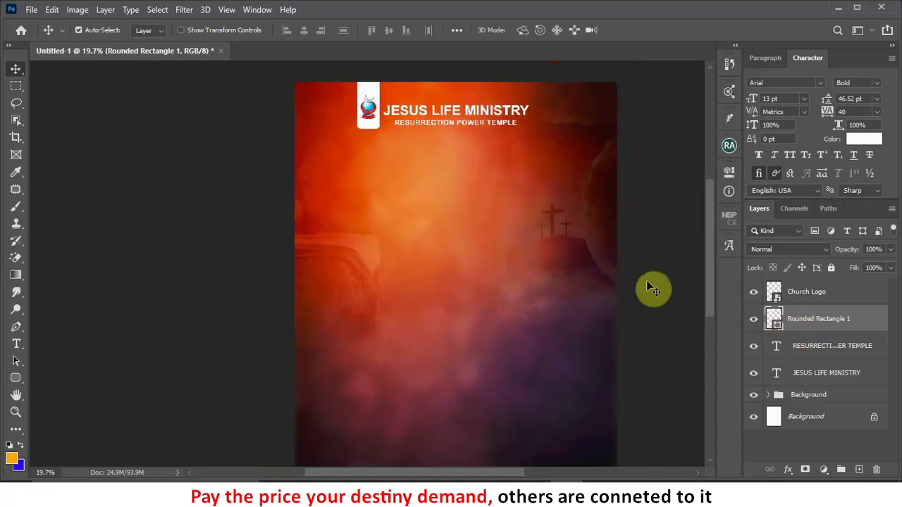
# Step: Group the logo, white tab, title and subtitle layers as 'Church Name'
pyautogui.click(817, 381)
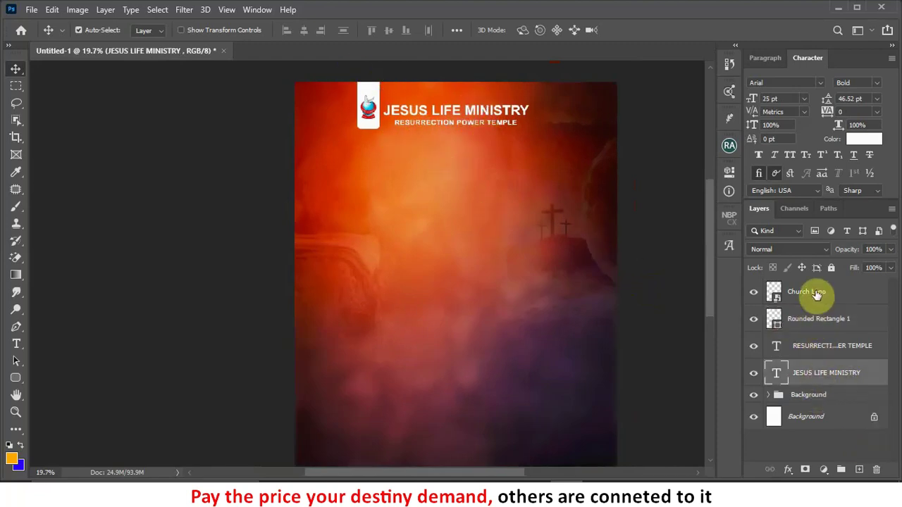
pyautogui.keyDown('shift'); pyautogui.click(815, 293); pyautogui.keyUp('shift')
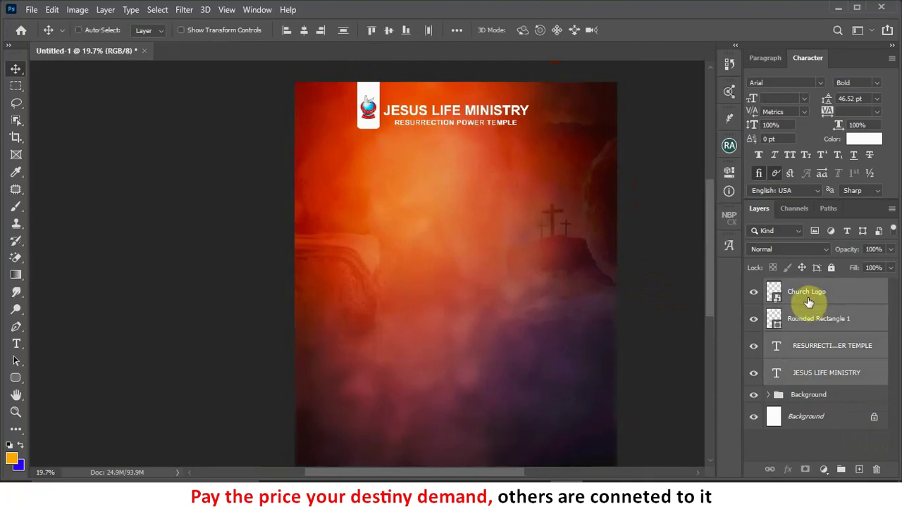
pyautogui.hotkey('ctrl', 'g')
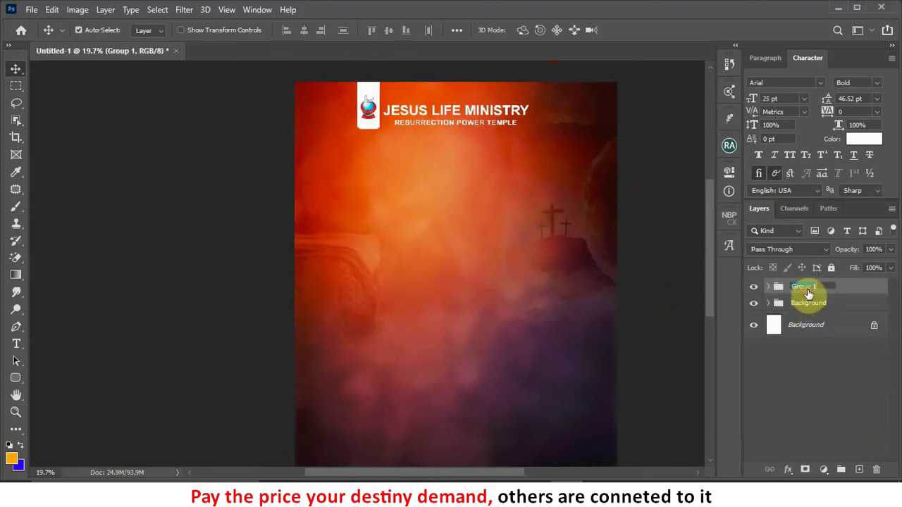
pyautogui.write('N')
pyautogui.write('Church Name')
pyautogui.press('Return')
# Step: Nudge the Church Name group slightly right toward the poster's centre
pyautogui.hotkey('shift', 'Right')
pyautogui.hotkey('shift', 'Right')
pyautogui.hotkey('shift', 'Right')
pyautogui.hotkey('shift', 'Right')
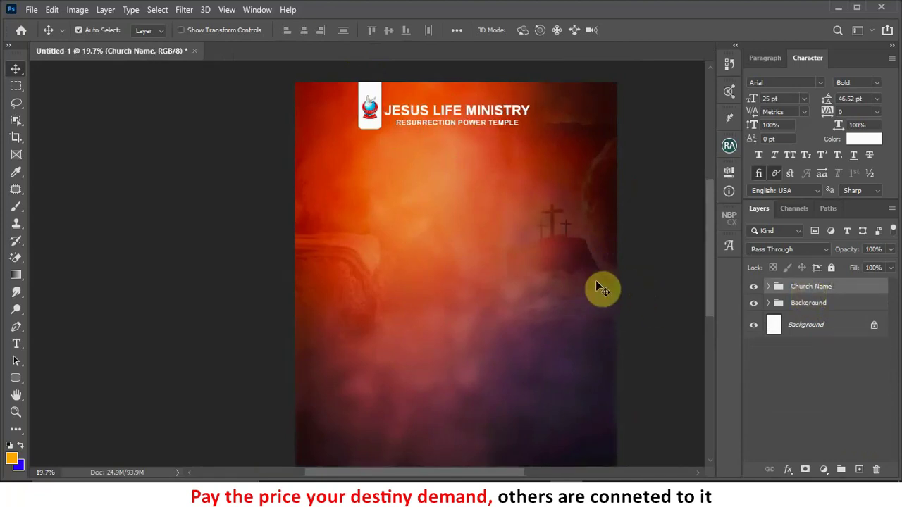
pyautogui.hotkey('shift', 'Right')
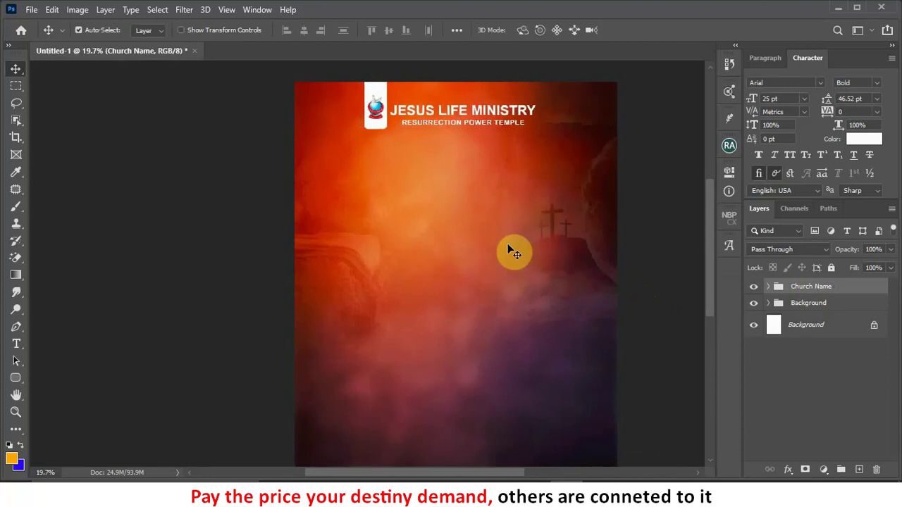
pyautogui.hotkey('shift', 'Left')
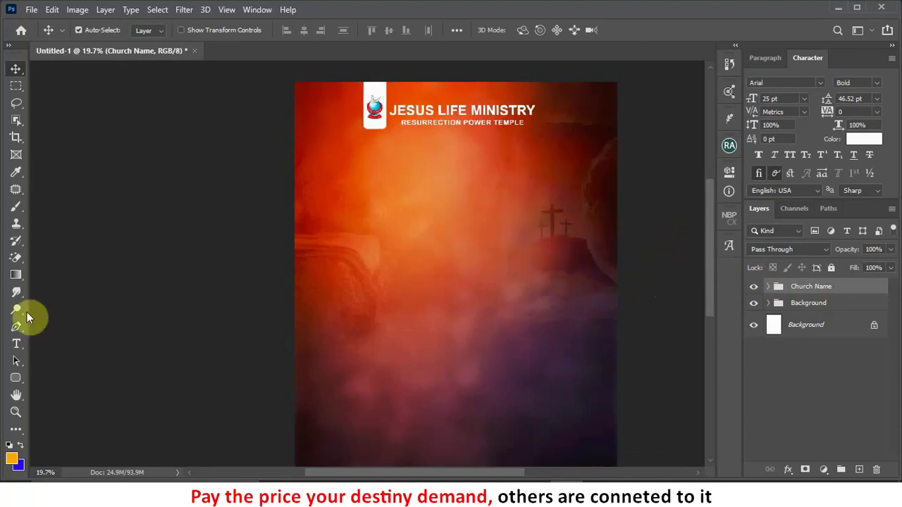
pyautogui.click(17, 348)
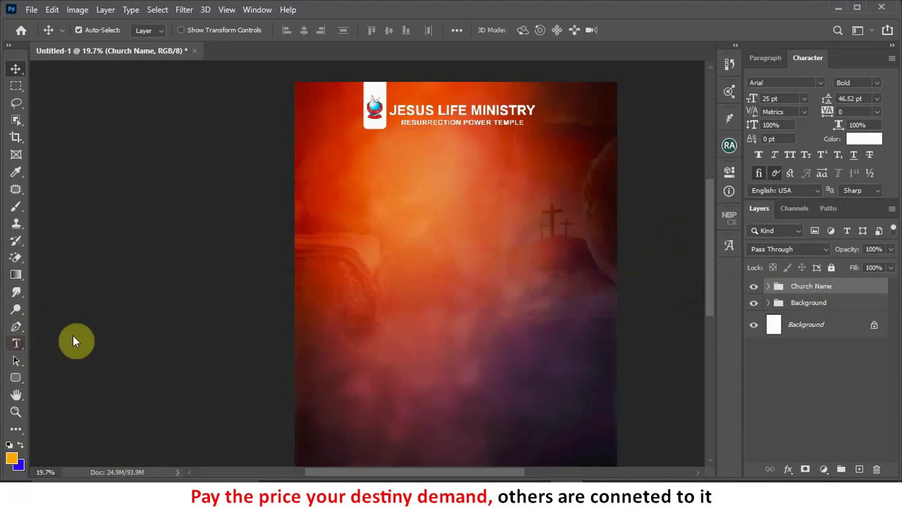
# Step: Type a white 'Presents' line under the church name and nudge it into place
pyautogui.click(434, 182)
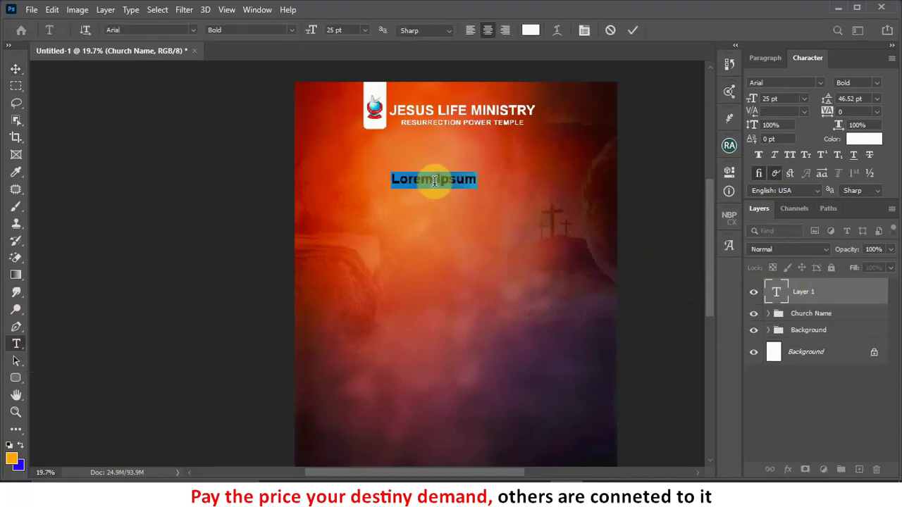
pyautogui.press('BackSpace')
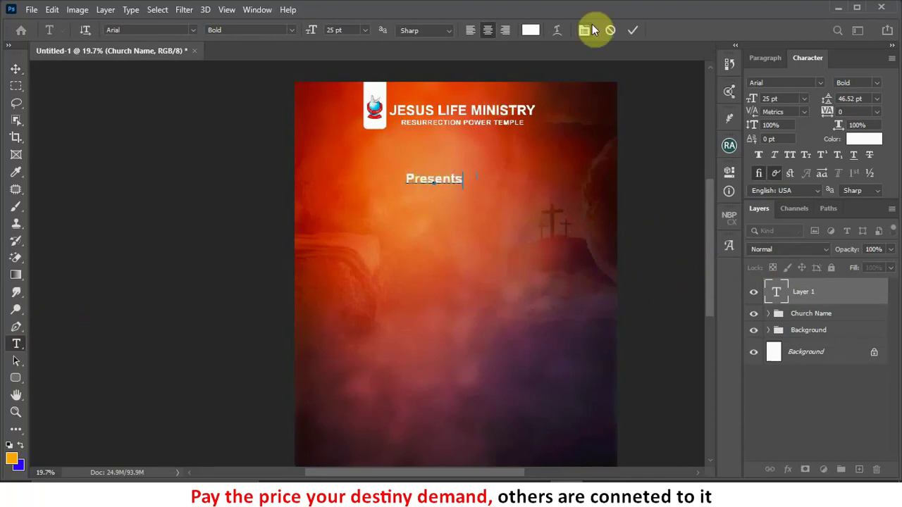
pyautogui.click(633, 31)
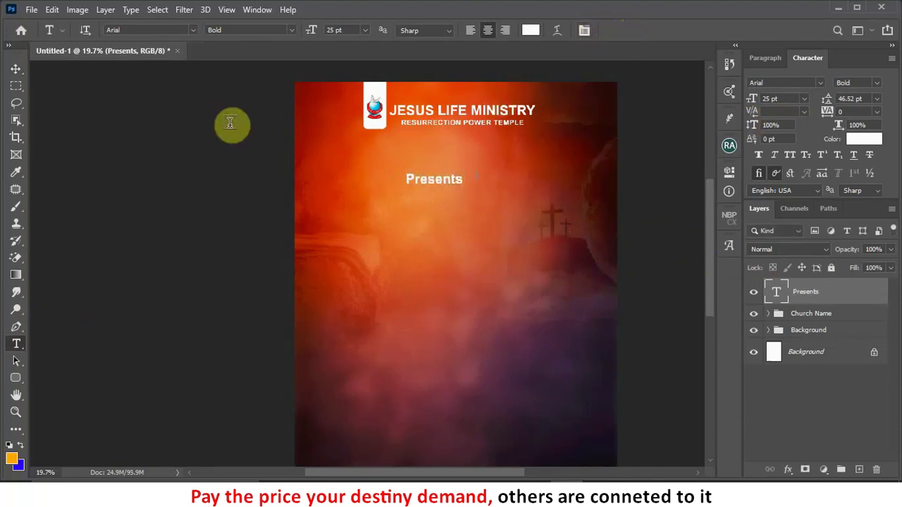
pyautogui.click(15, 71)
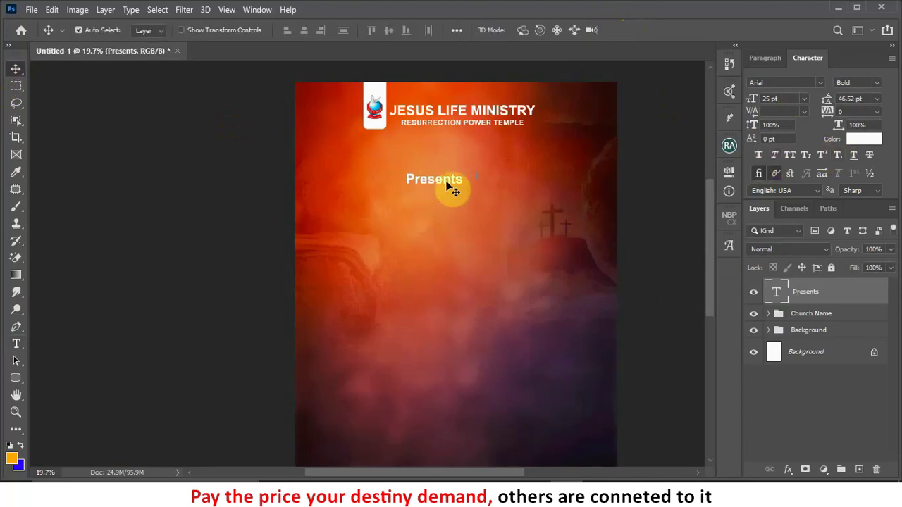
pyautogui.moveTo(441, 184); pyautogui.dragTo(453, 180)
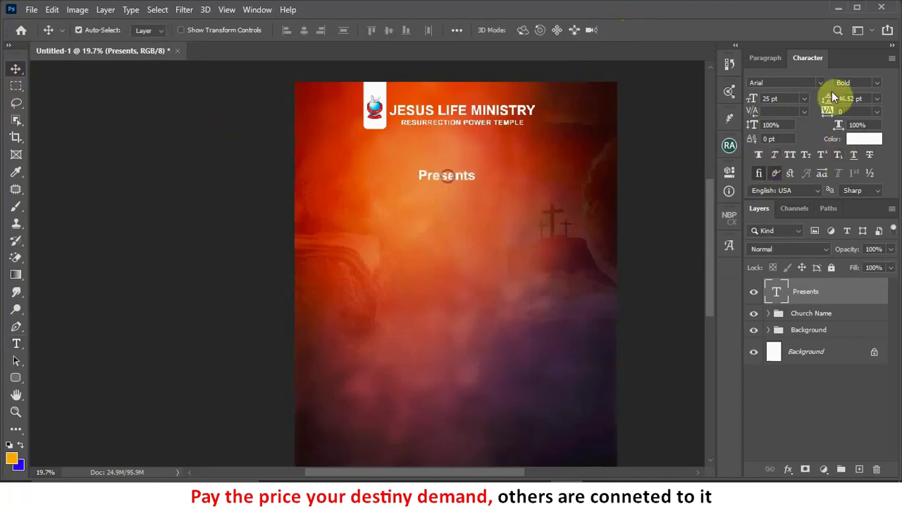
# Step: Set Presents to Regular weight, centre it, and Alt-drag a copy just below
pyautogui.click(877, 82)
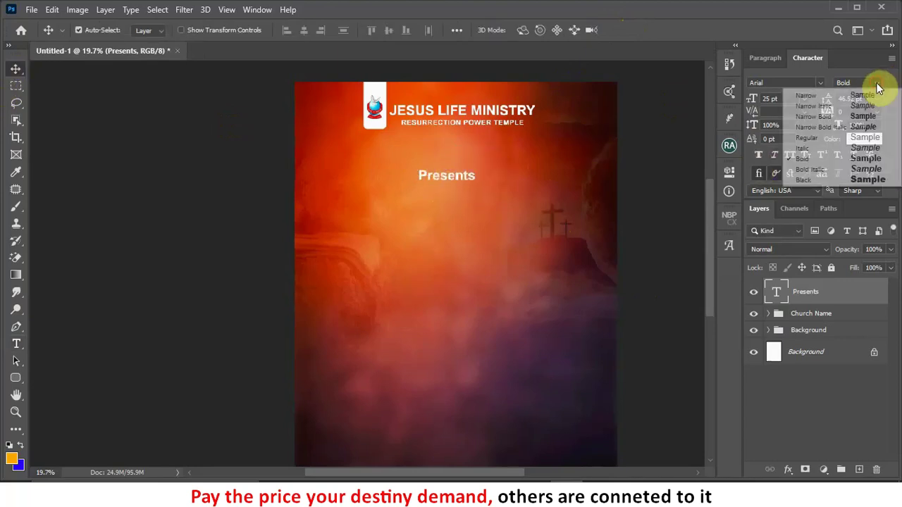
pyautogui.click(807, 138)
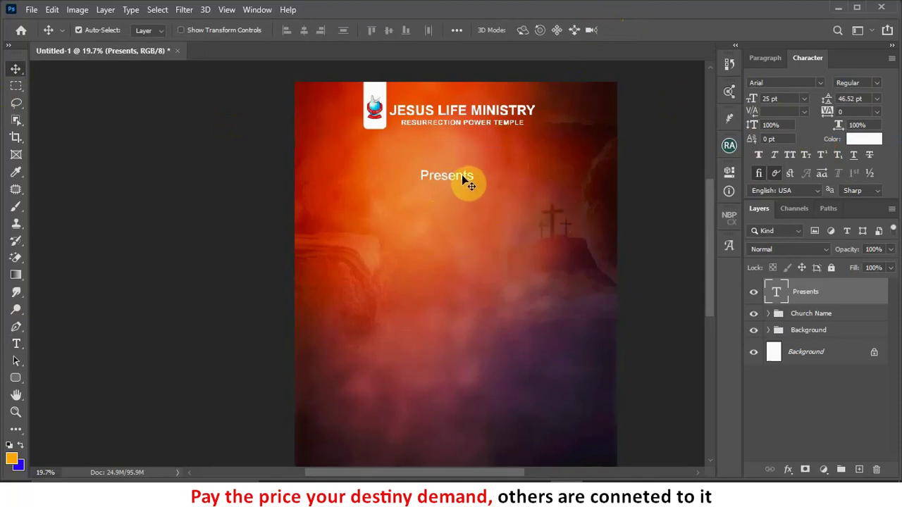
pyautogui.moveTo(463, 177); pyautogui.dragTo(472, 176)
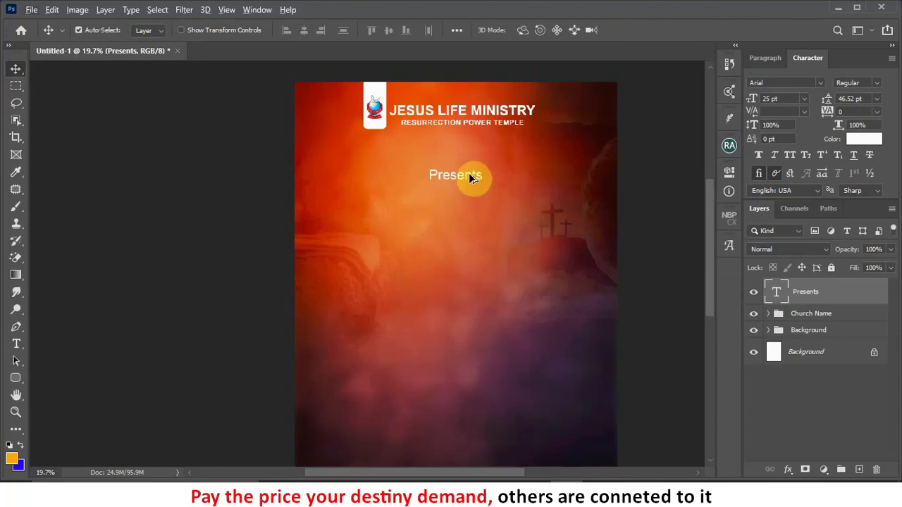
pyautogui.moveTo(470, 187); pyautogui.dragTo(471, 204)
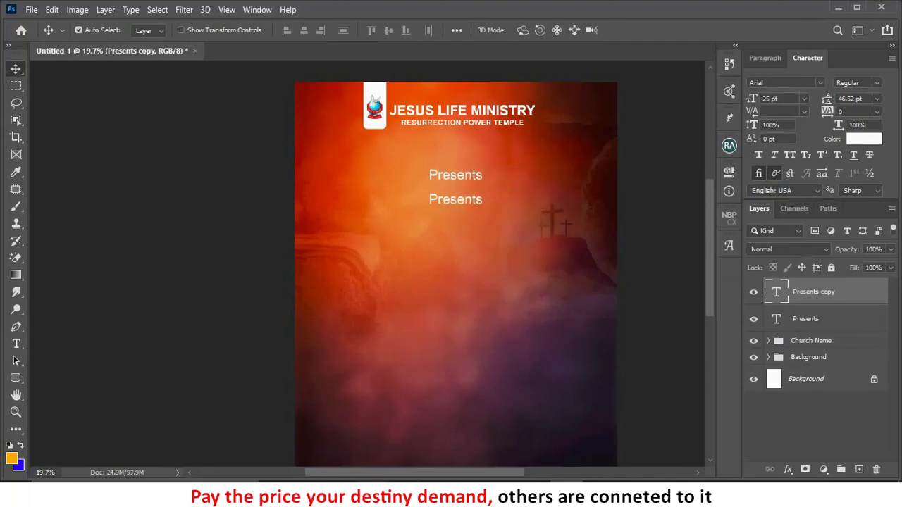
pyautogui.click(337, 493)
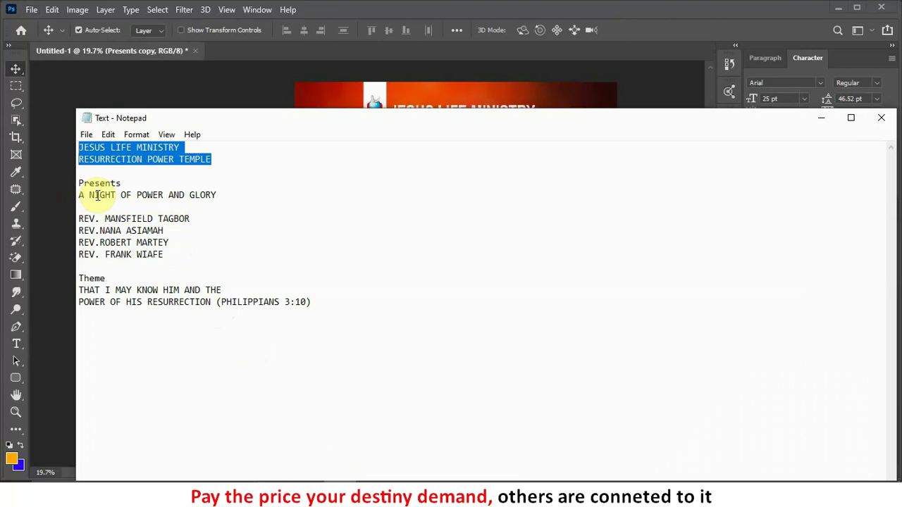
# Step: Copy the 'A NIGHT OF POWER AND GLORY' line from the notes and return to Photoshop
pyautogui.moveTo(224, 197); pyautogui.dragTo(60, 195)
pyautogui.hotkey('ctrl', 'c')
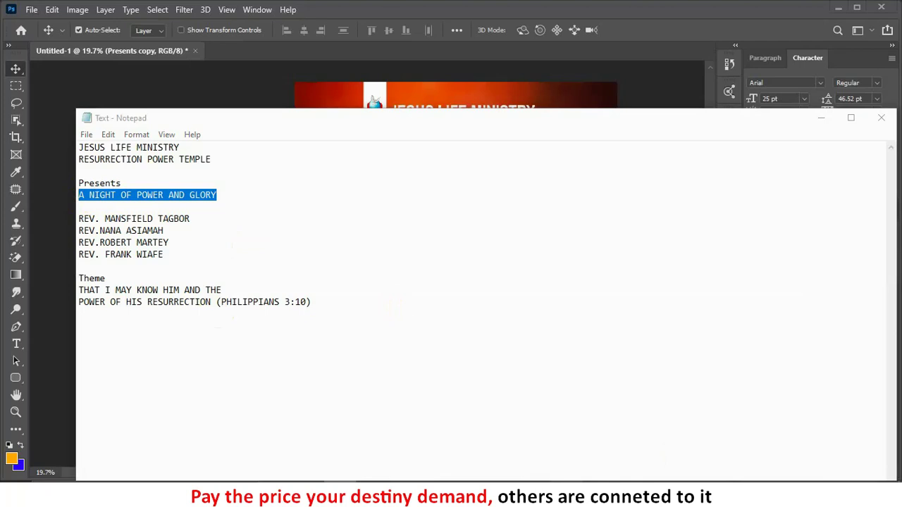
pyautogui.hotkey('alt', 'Tab')
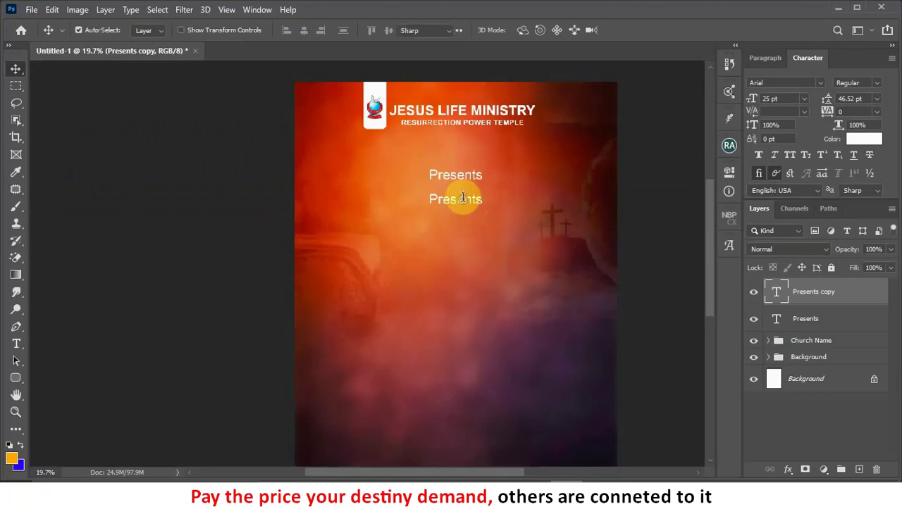
# Step: Paste the event title over the duplicate Presents and duplicate that line lower down
pyautogui.doubleClick(462, 203)
pyautogui.hotkey('ctrl', 'v')
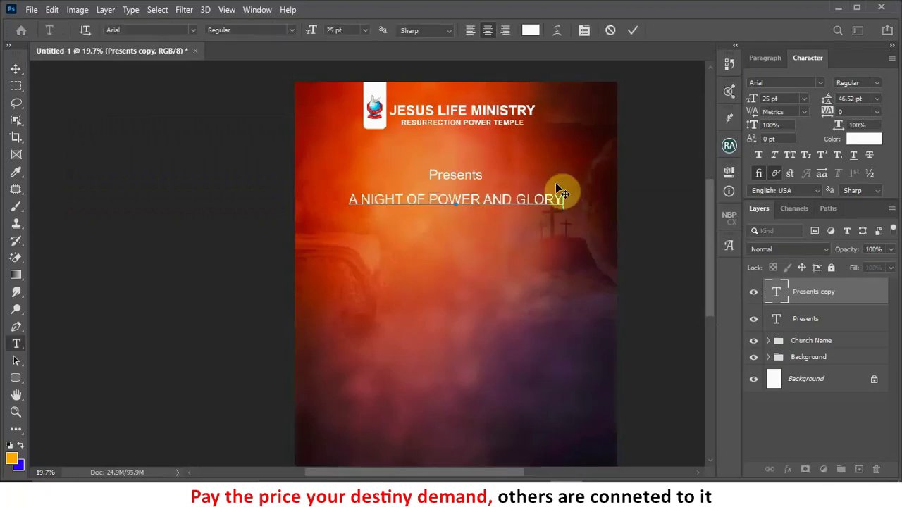
pyautogui.click(632, 32)
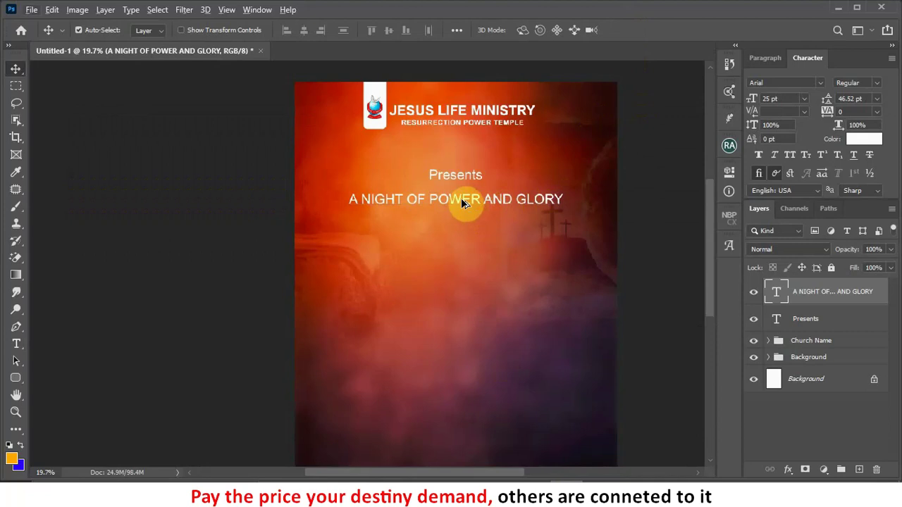
pyautogui.moveTo(466, 204); pyautogui.dragTo(457, 260)
# Step: Trim the first two title lines to 'A NIGHT OF' and 'POWER'
pyautogui.click(468, 206)
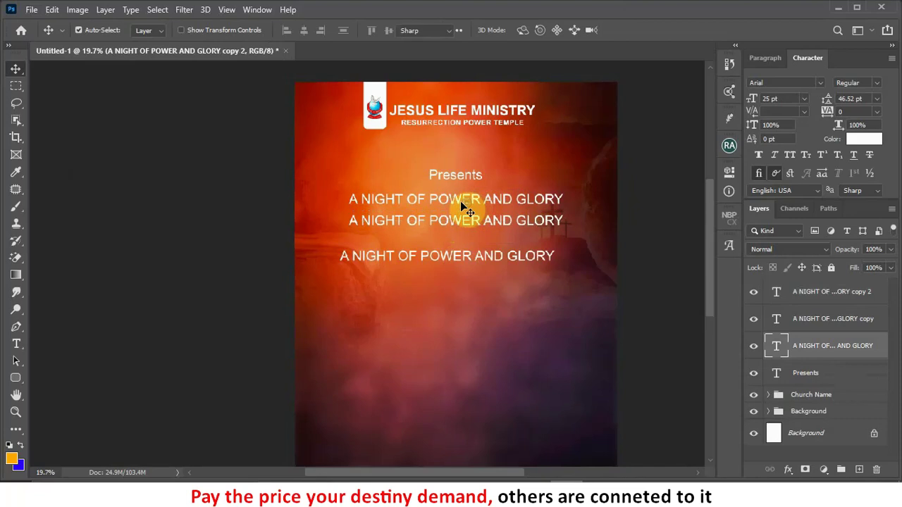
pyautogui.doubleClick(468, 206)
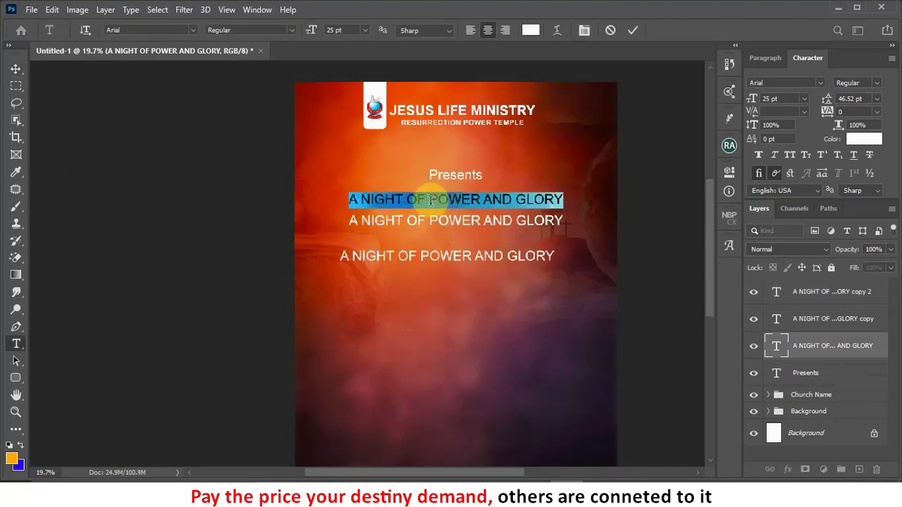
pyautogui.moveTo(430, 200); pyautogui.dragTo(587, 199)
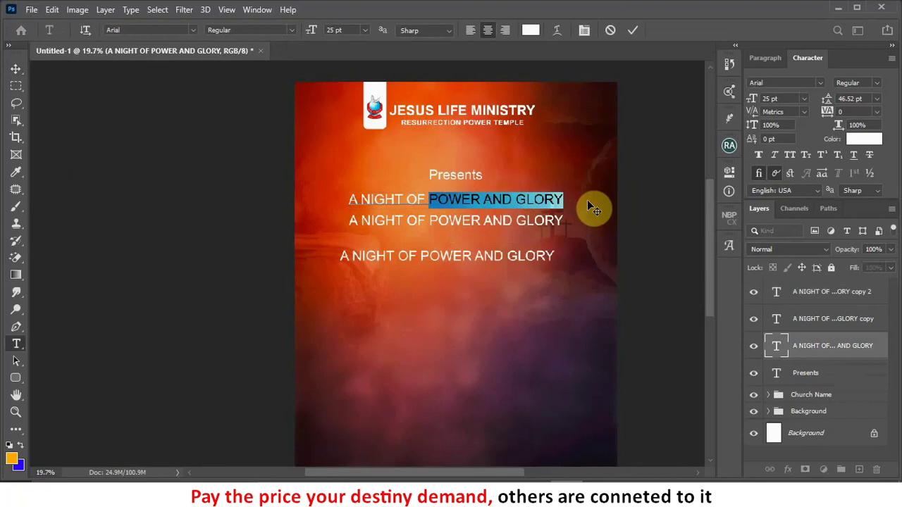
pyautogui.press('BackSpace')
pyautogui.click(639, 31)
pyautogui.keyDown('ctrl'); pyautogui.click(480, 221); pyautogui.keyUp('ctrl')
pyautogui.doubleClick(480, 221)
pyautogui.moveTo(480, 221); pyautogui.dragTo(635, 215)
pyautogui.press('BackSpace')
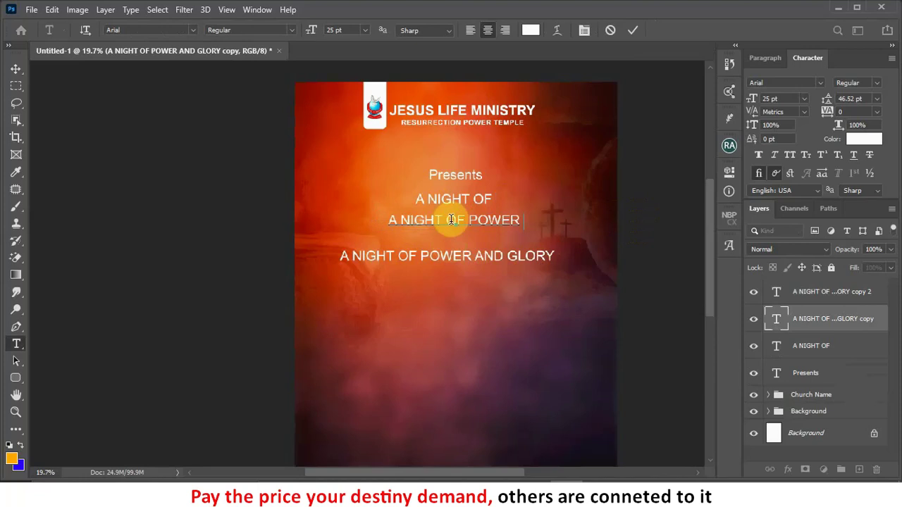
pyautogui.moveTo(465, 221); pyautogui.dragTo(260, 228)
pyautogui.press('BackSpace')
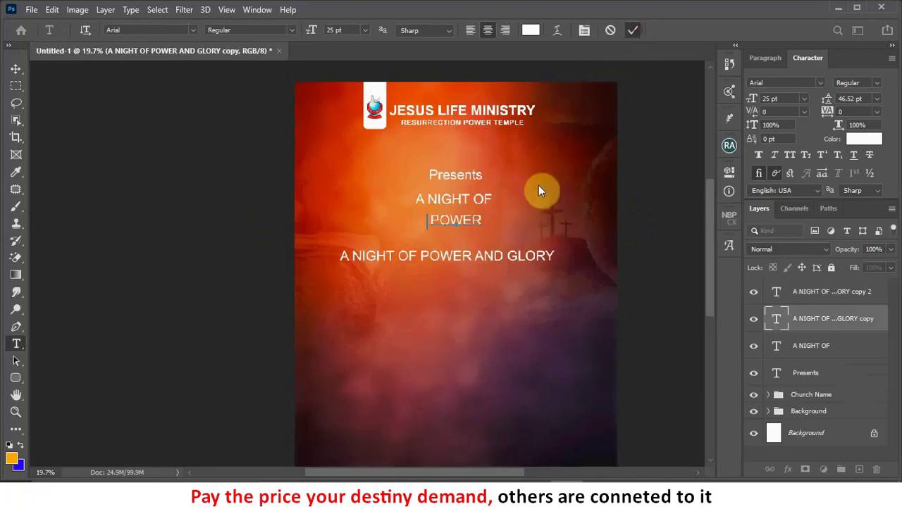
# Step: Trim the third title line to 'AND GLORY'
pyautogui.click(489, 266)
pyautogui.hotkey('ctrl', 'a')
pyautogui.moveTo(475, 256); pyautogui.dragTo(101, 228)
pyautogui.press('BackSpace')
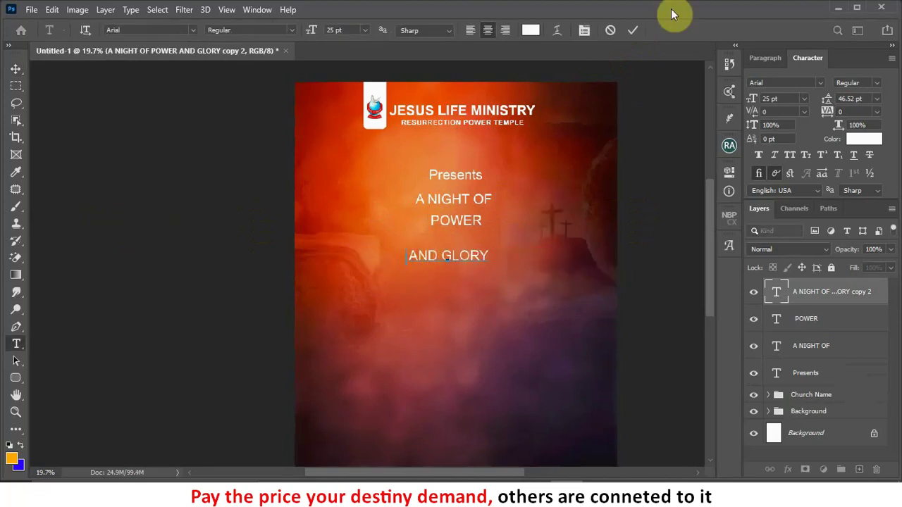
pyautogui.click(632, 32)
# Step: Set the A NIGHT OF line in Poppins Bold
pyautogui.press('v')
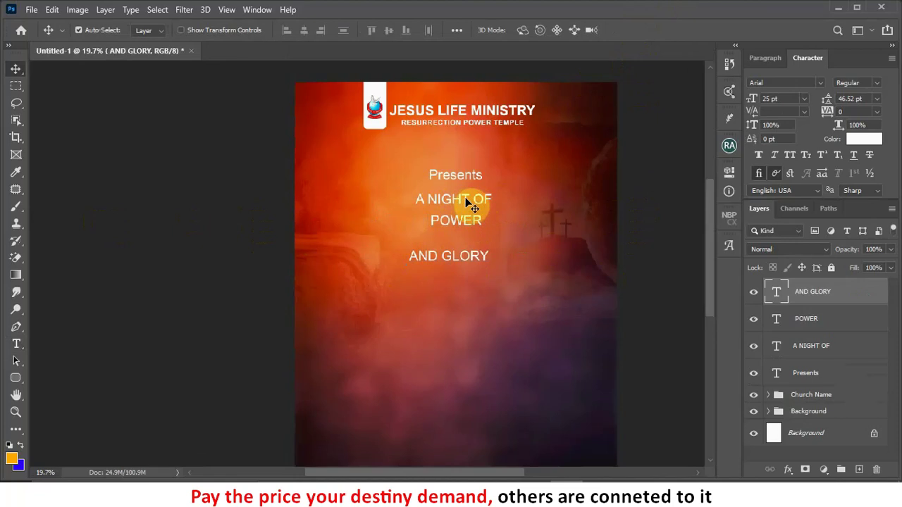
pyautogui.click(467, 201)
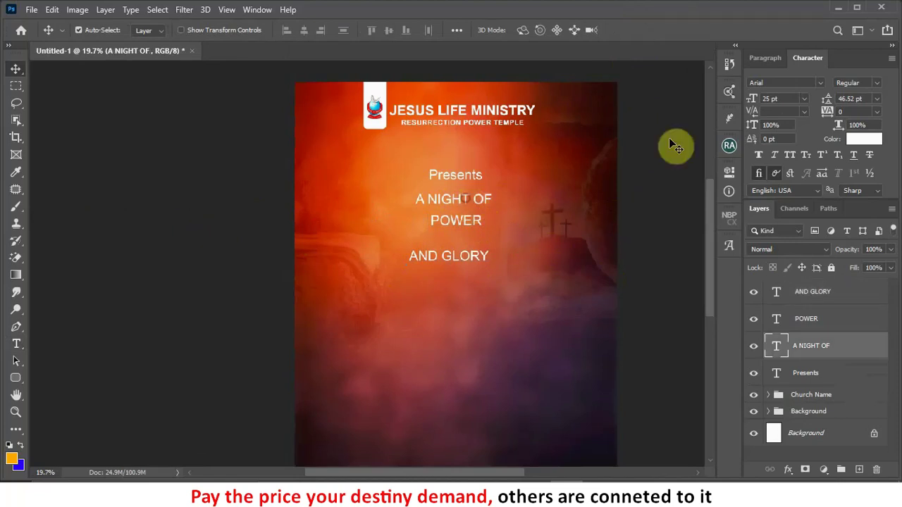
pyautogui.click(820, 83)
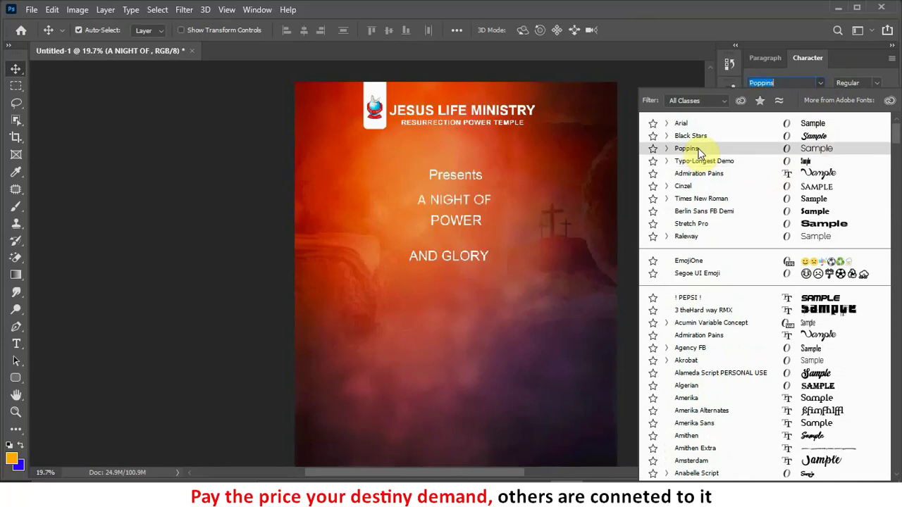
pyautogui.click(747, 148)
pyautogui.click(876, 82)
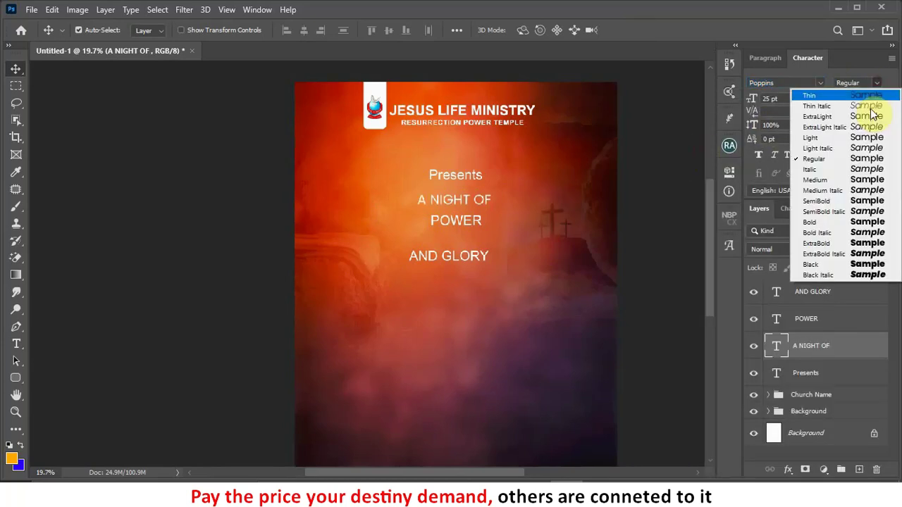
pyautogui.click(826, 223)
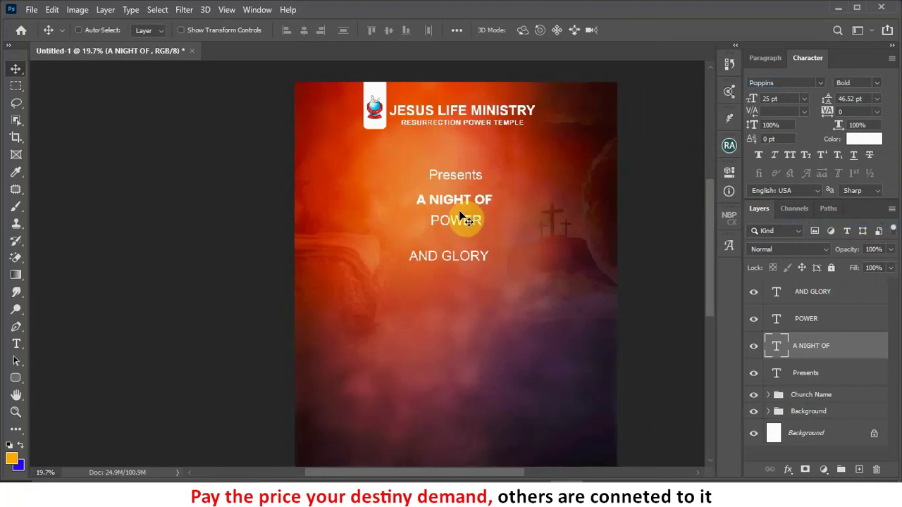
# Step: Enlarge A NIGHT OF to about 177% and shift it right to centre above POWER
pyautogui.hotkey('ctrl', 't')
pyautogui.moveTo(417, 214); pyautogui.dragTo(355, 228)
pyautogui.click(657, 31)
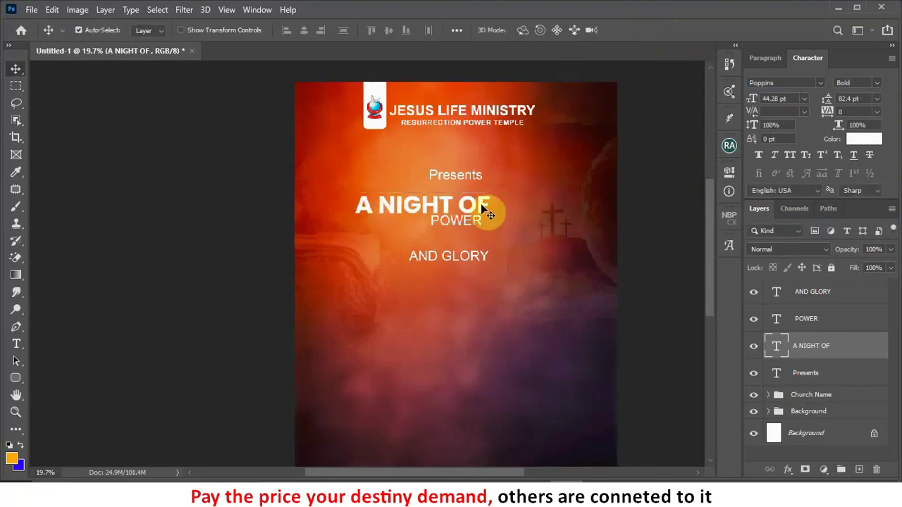
pyautogui.moveTo(482, 208); pyautogui.dragTo(503, 208)
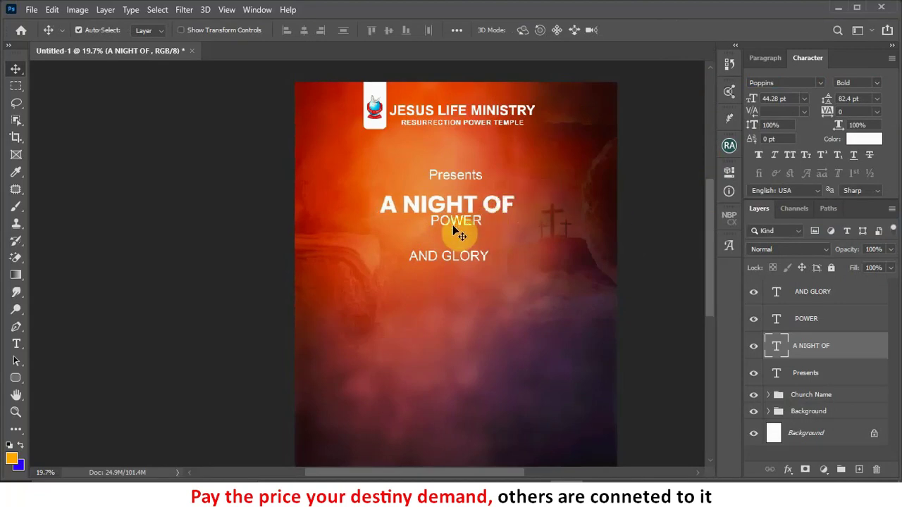
pyautogui.click(455, 231)
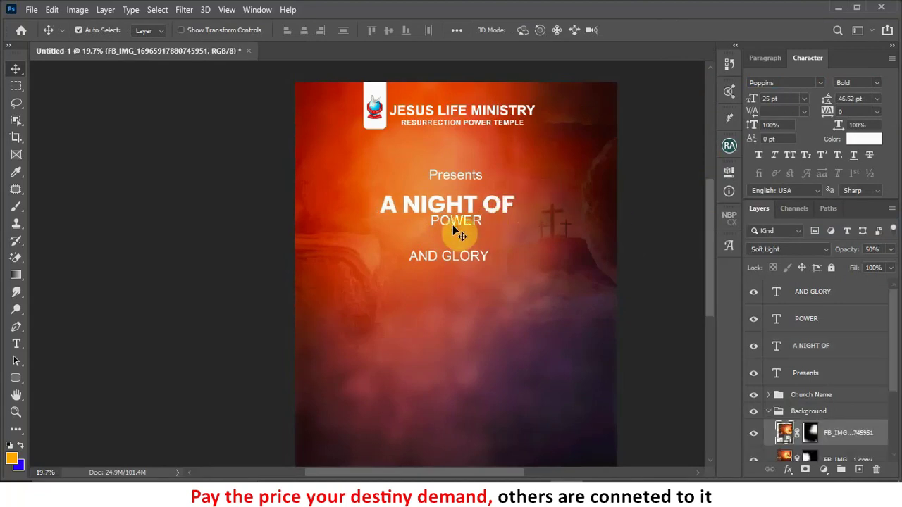
# Step: Set POWER in Stretch Pro, lower it beneath A NIGHT OF, and scale it to about 170%
pyautogui.click(453, 222)
pyautogui.click(774, 84)
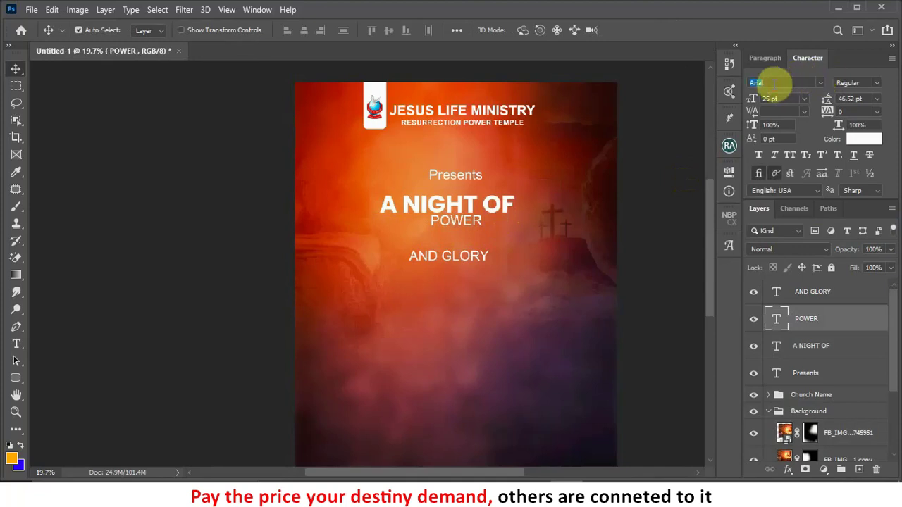
pyautogui.write('Stretch Pro')
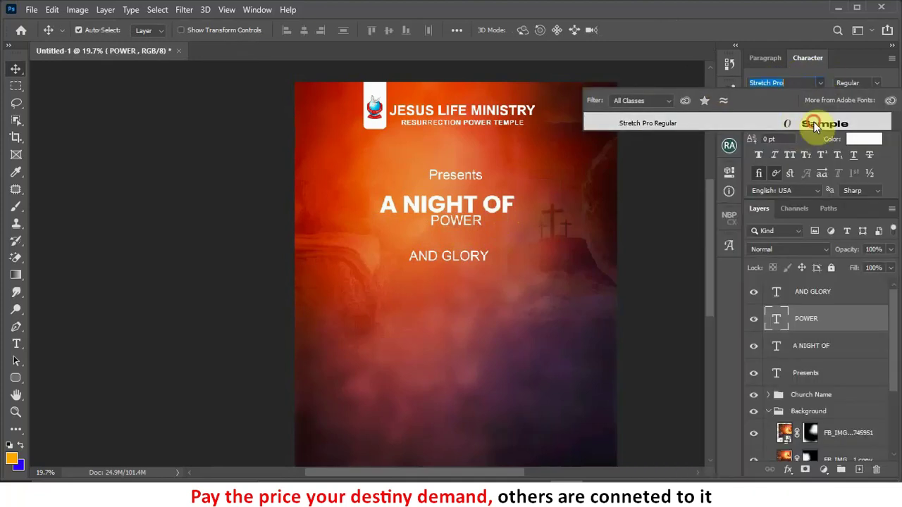
pyautogui.click(814, 122)
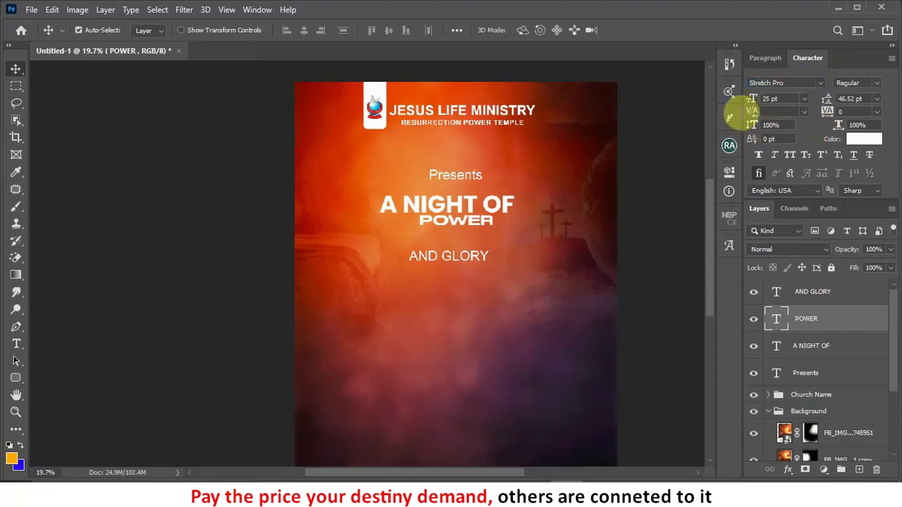
pyautogui.moveTo(474, 224); pyautogui.dragTo(471, 238)
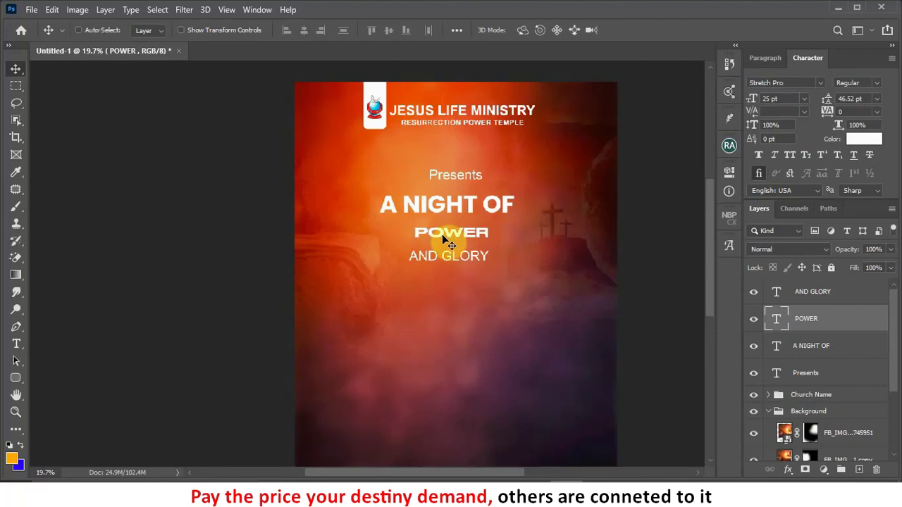
pyautogui.hotkey('ctrl', 't')
pyautogui.moveTo(499, 225); pyautogui.dragTo(564, 222)
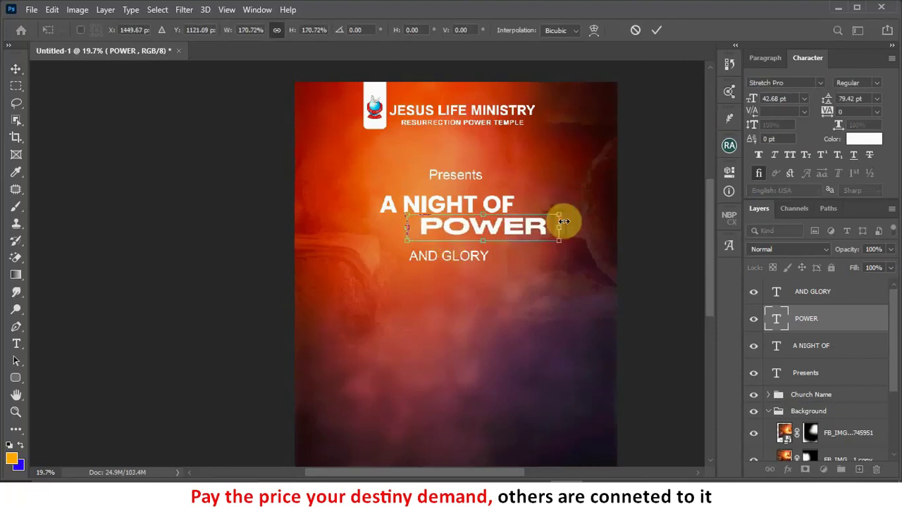
pyautogui.click(656, 29)
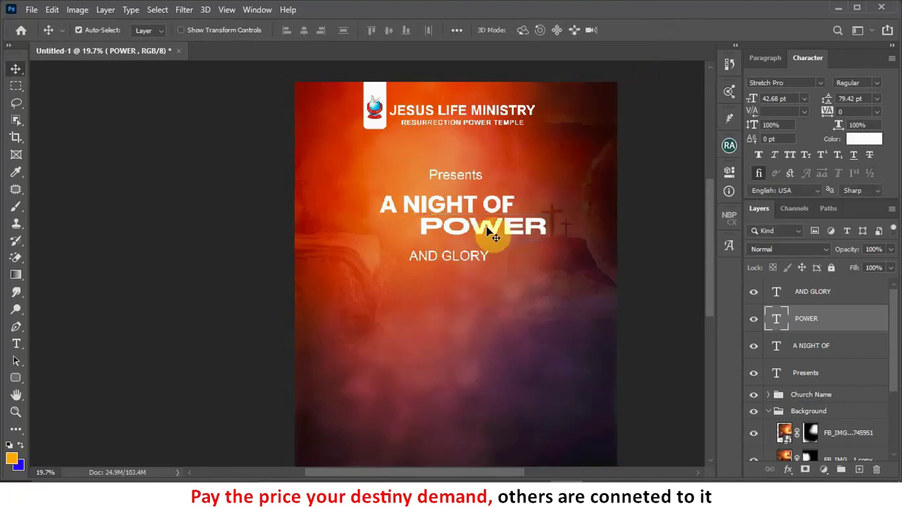
# Step: Replace the first P of POWER with Stretch Pro's extra-wide P glyph
pyautogui.doubleClick(443, 226)
pyautogui.click(443, 226)
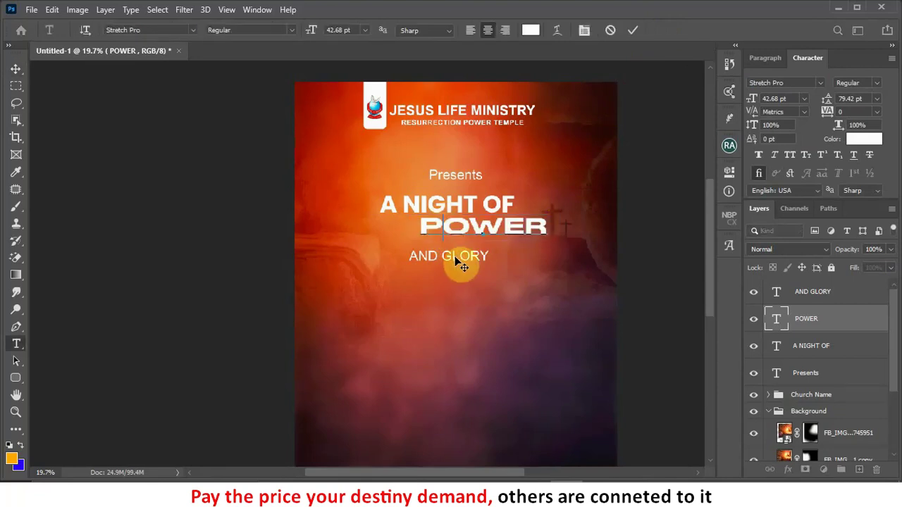
pyautogui.write('p')
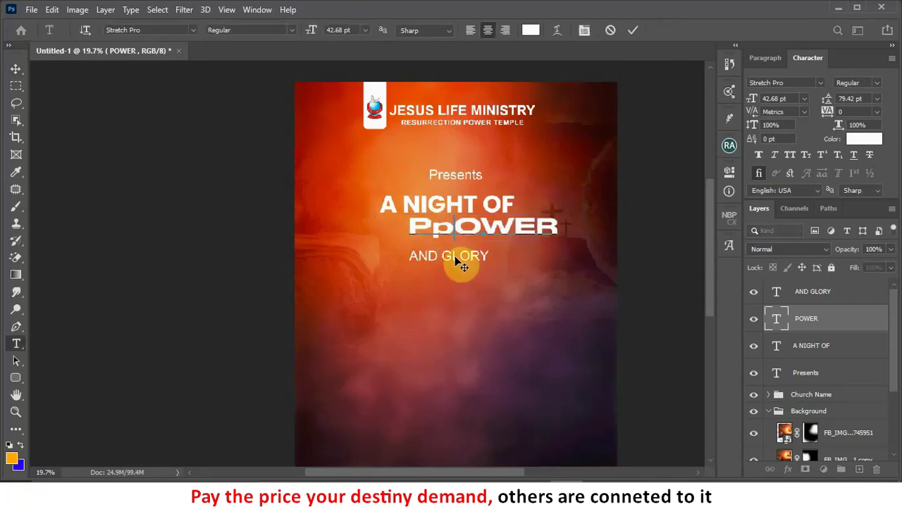
pyautogui.press('BackSpace')
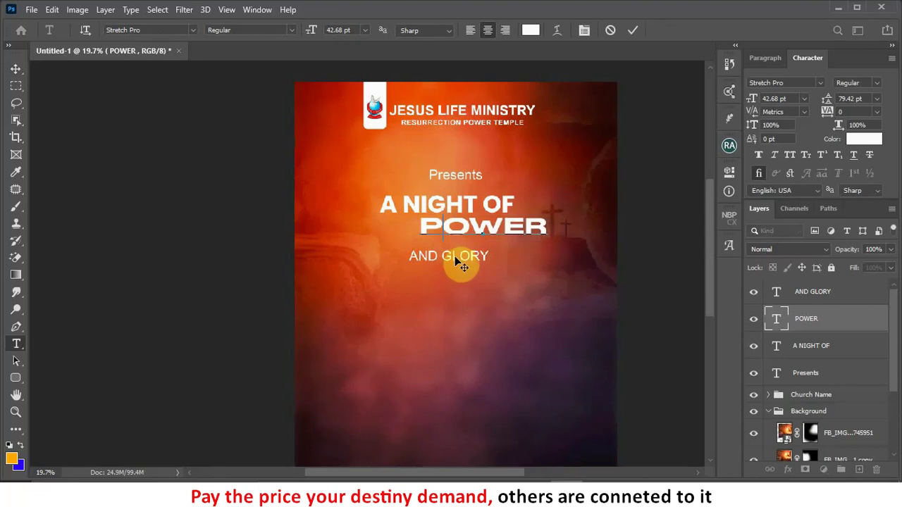
pyautogui.write('p')
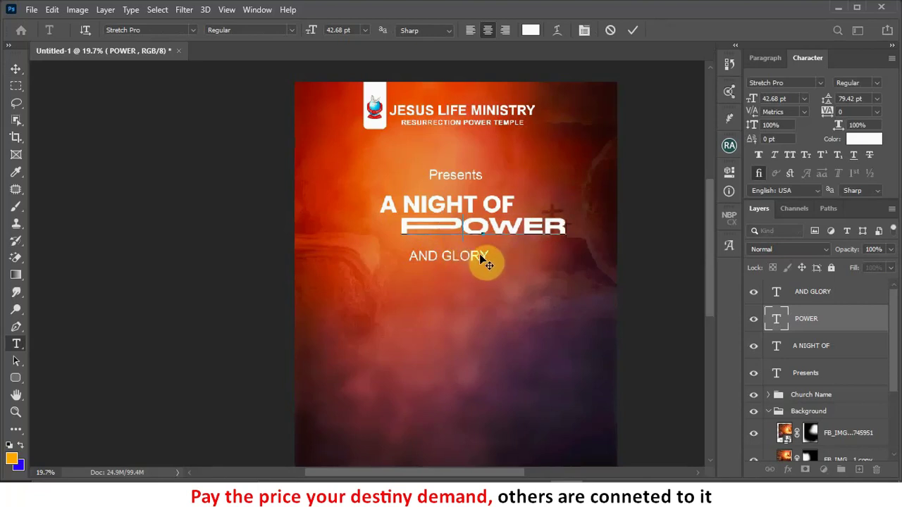
pyautogui.press('BackSpace')
pyautogui.write('P')
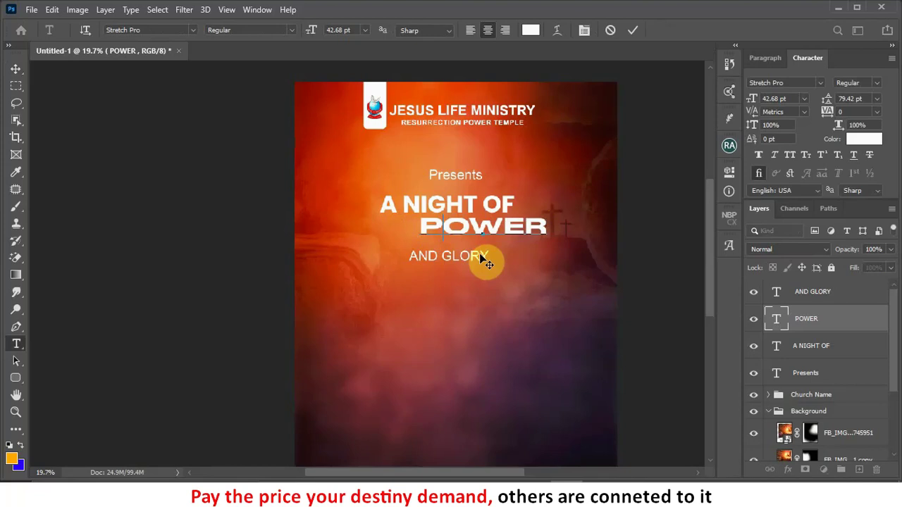
pyautogui.write('p')
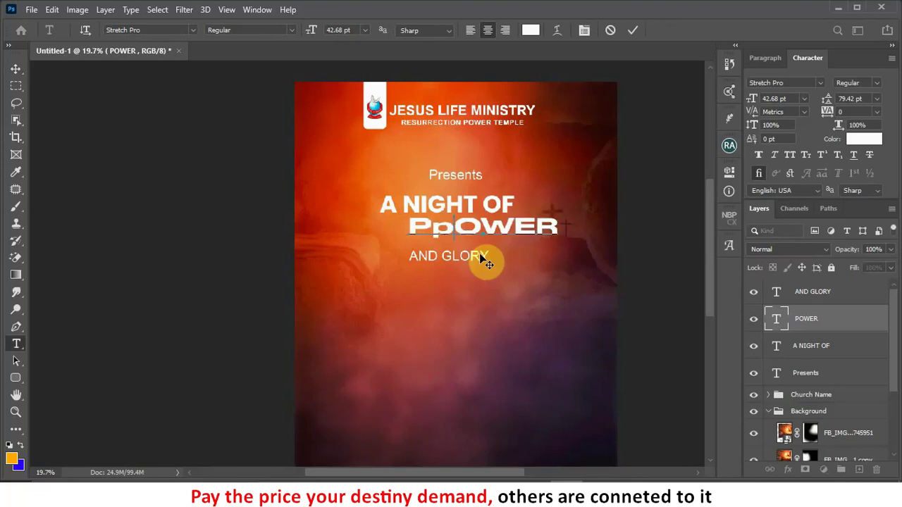
pyautogui.press('BackSpace')
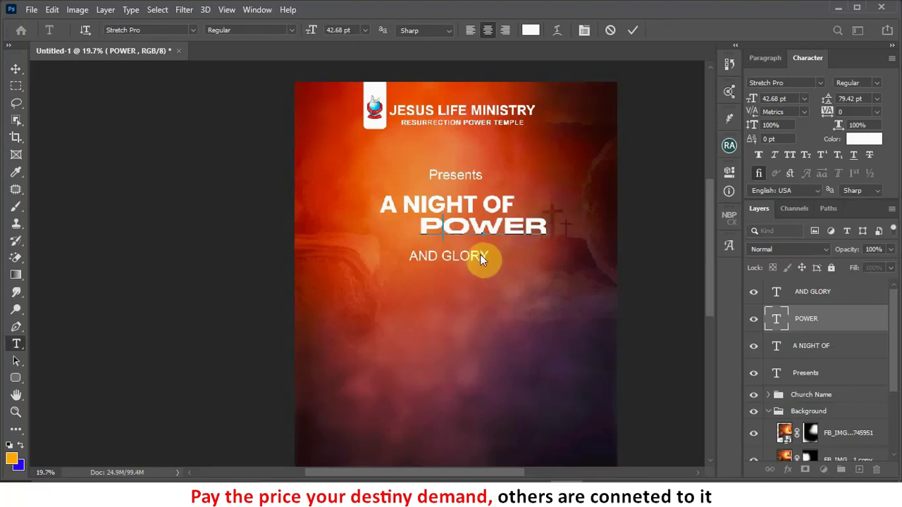
pyautogui.hotkey('shift', 'Left')
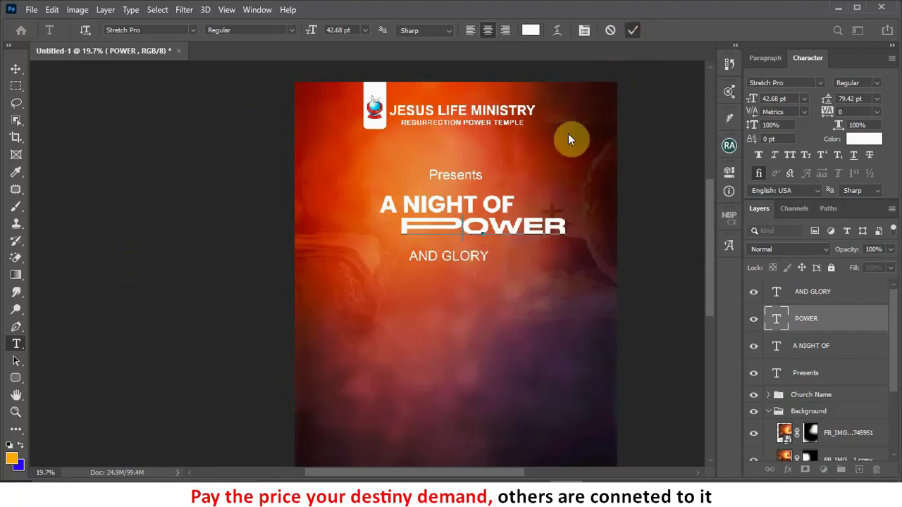
pyautogui.hotkey('ctrl', 'Return')
# Step: Shift POWER left to recentre it beneath A NIGHT OF
pyautogui.press('v')
pyautogui.moveTo(484, 225); pyautogui.dragTo(453, 234)
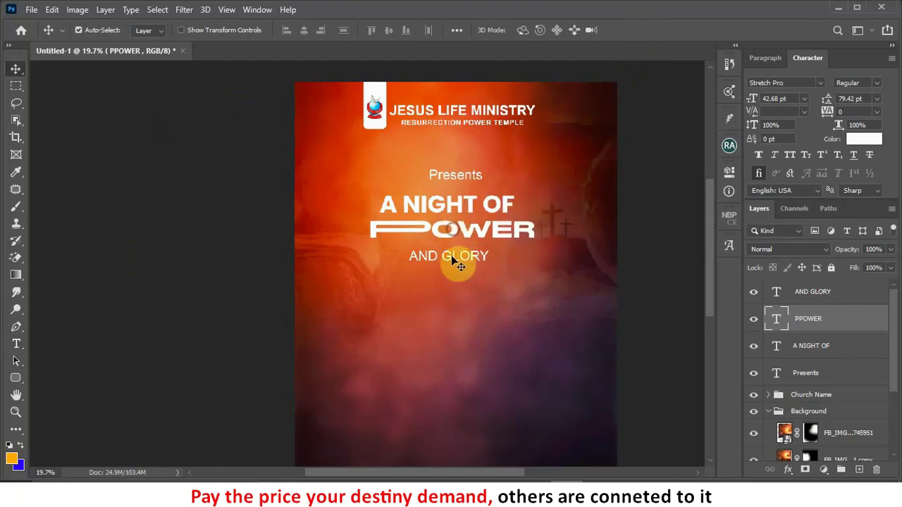
pyautogui.click(453, 260)
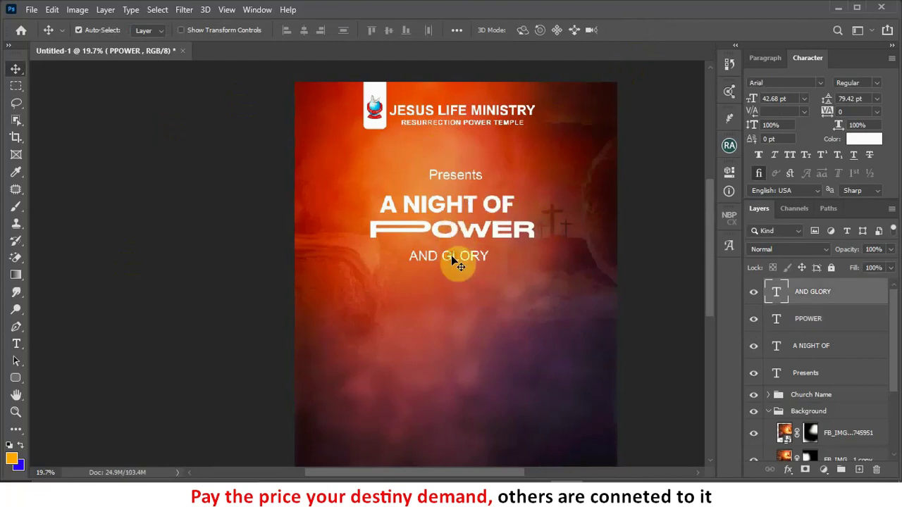
# Step: Set AND GLORY in Poppins Bold with 660 tracking and nudge it up under POWER
pyautogui.click(820, 84)
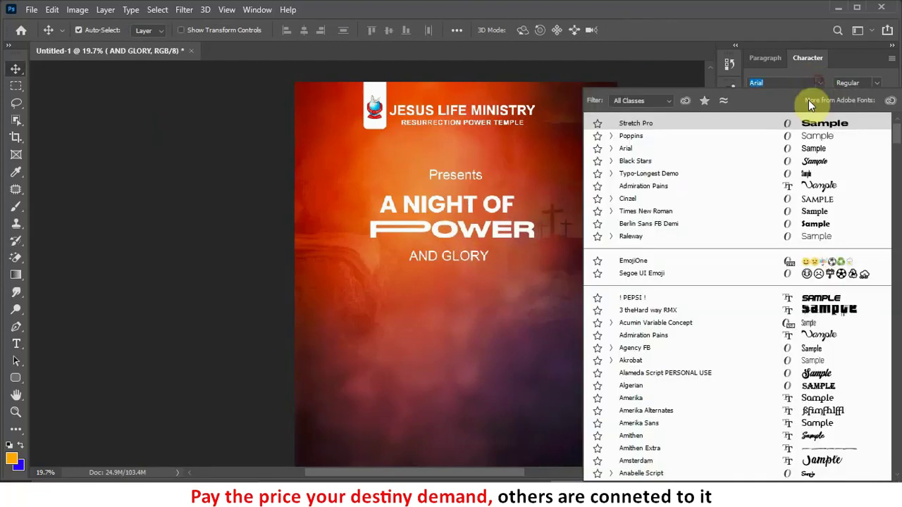
pyautogui.click(634, 137)
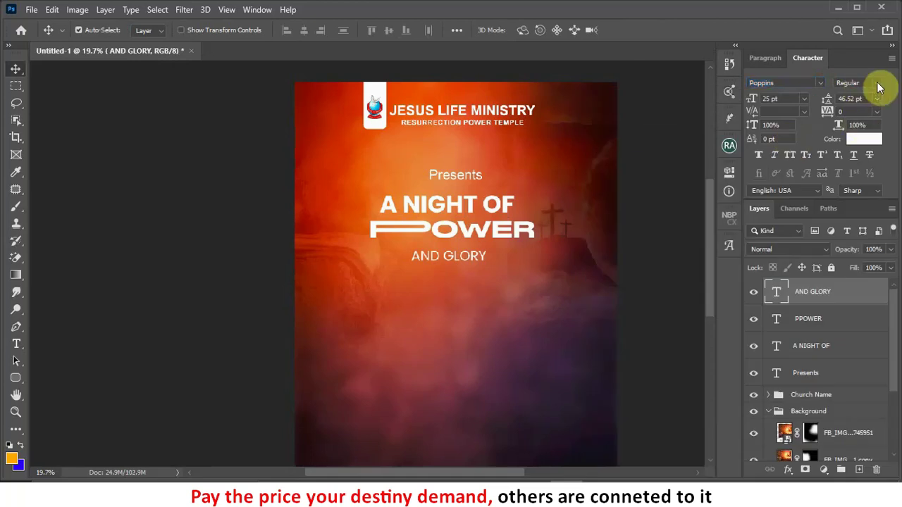
pyautogui.click(878, 83)
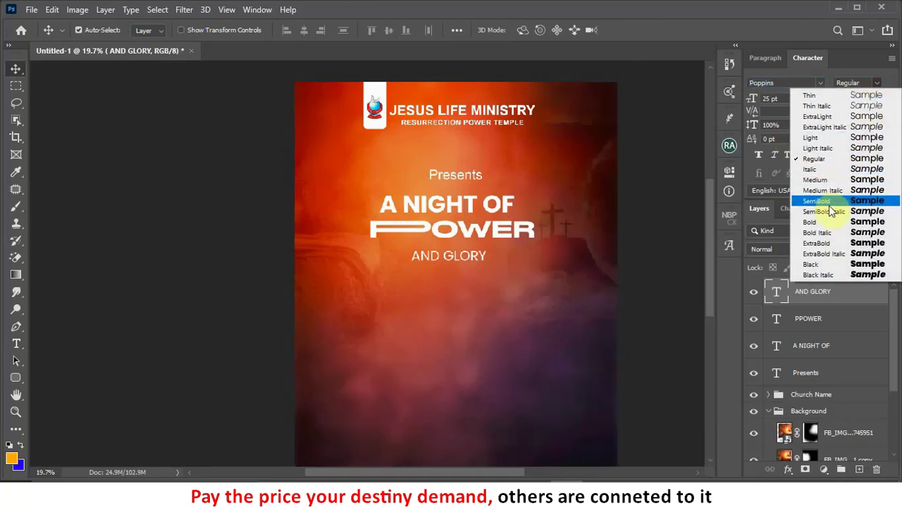
pyautogui.click(810, 222)
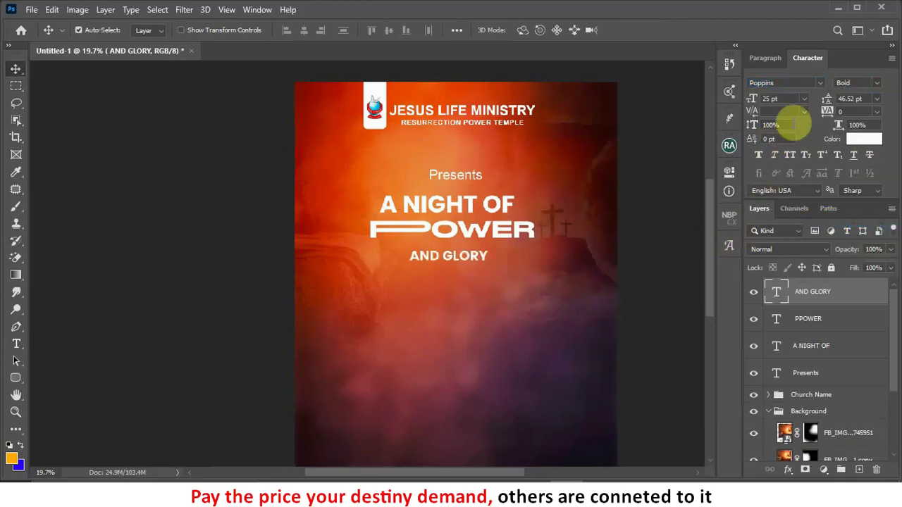
pyautogui.moveTo(829, 111); pyautogui.dragTo(844, 110)
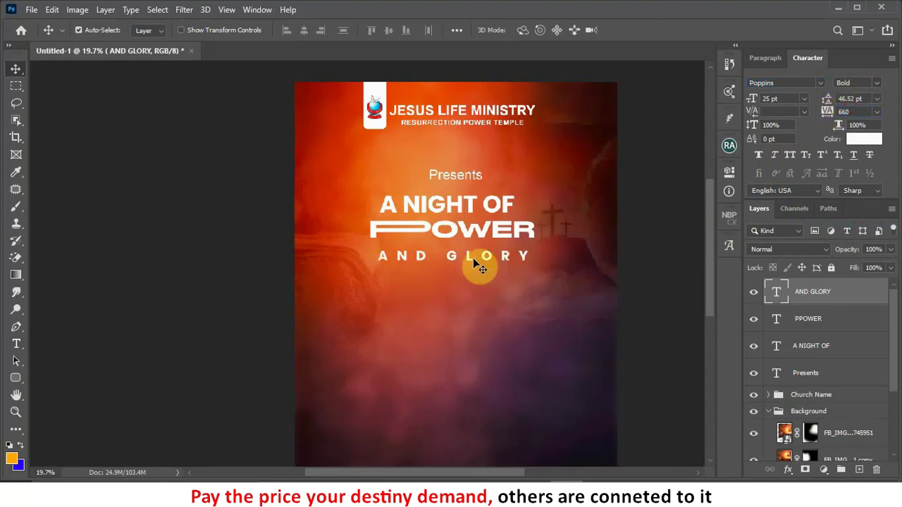
pyautogui.moveTo(470, 258); pyautogui.dragTo(469, 250)
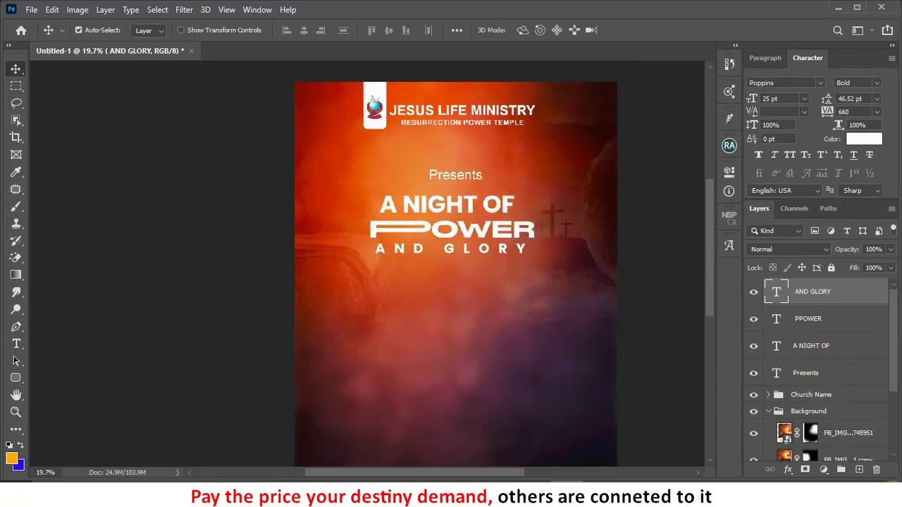
# Step: Add a Multiply drop shadow to A NIGHT OF: 55% opacity, distance 13, spread 11, size 21
pyautogui.click(460, 206)
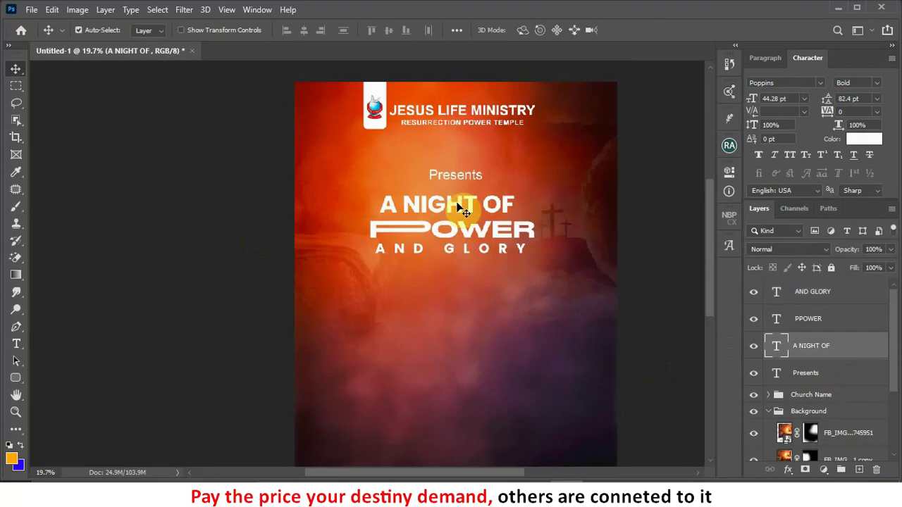
pyautogui.click(789, 470)
pyautogui.click(796, 460)
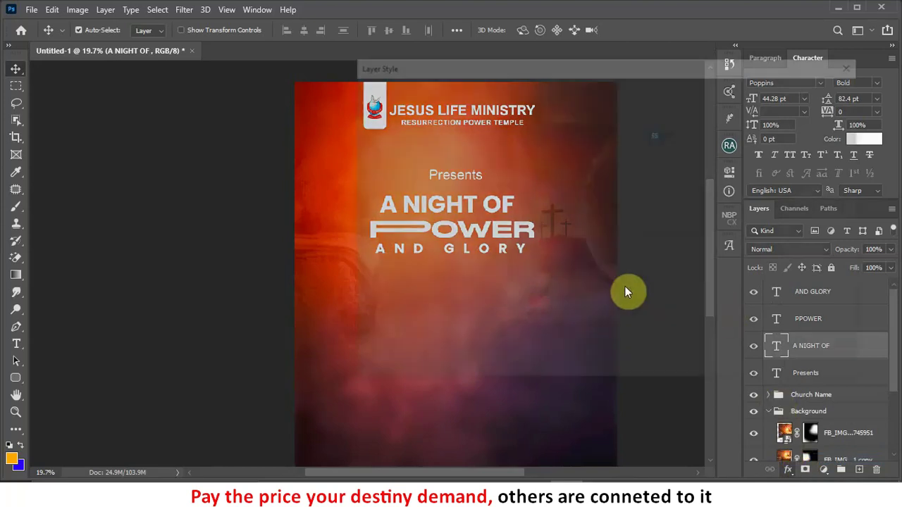
pyautogui.moveTo(469, 63); pyautogui.dragTo(687, 60)
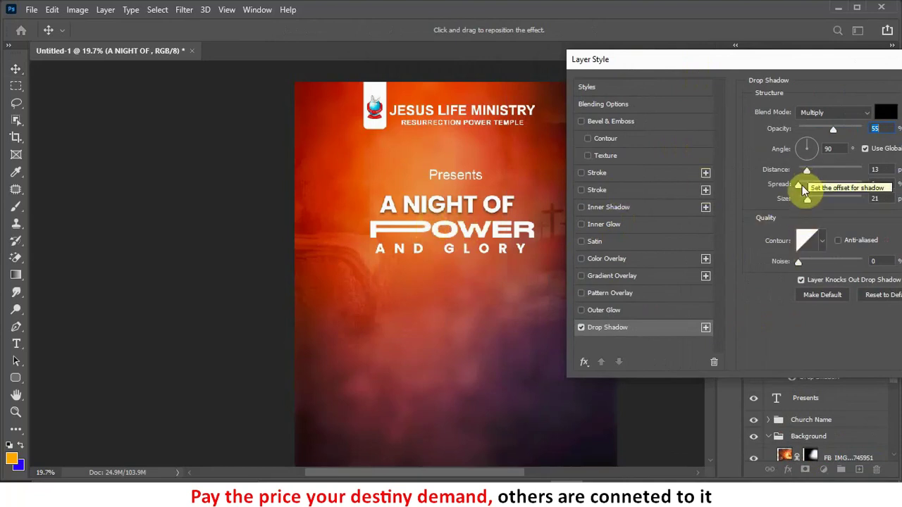
pyautogui.moveTo(801, 184); pyautogui.dragTo(806, 183)
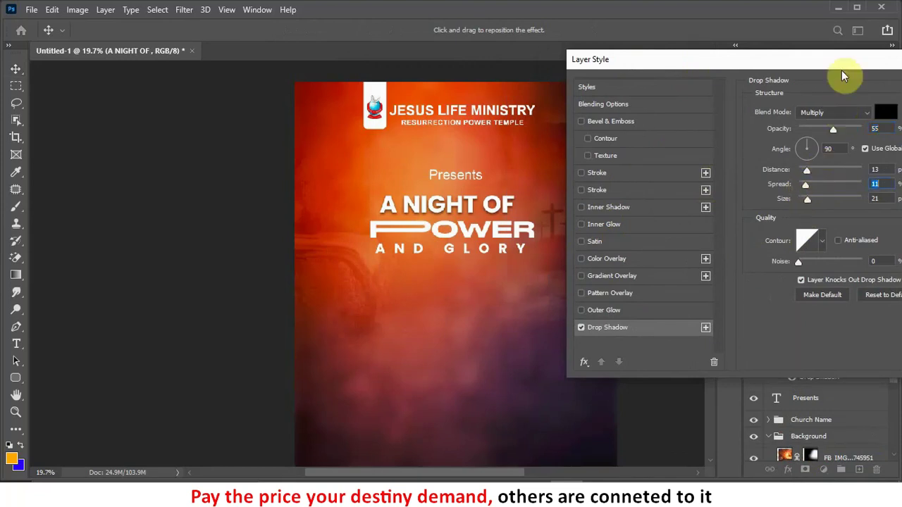
pyautogui.moveTo(846, 67); pyautogui.dragTo(796, 65)
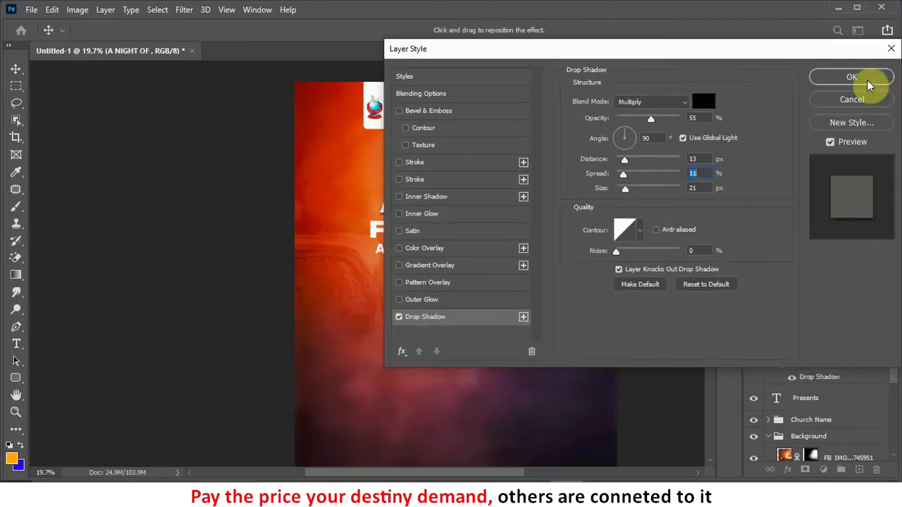
pyautogui.click(869, 79)
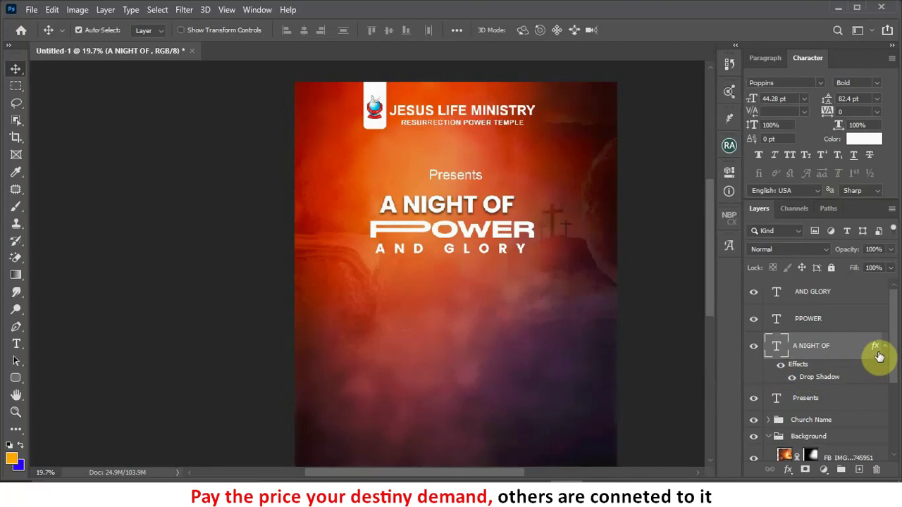
# Step: Alt-drag the A NIGHT OF shadow effect onto PPOWER, then onto AND GLORY
pyautogui.moveTo(876, 350); pyautogui.dragTo(816, 323)
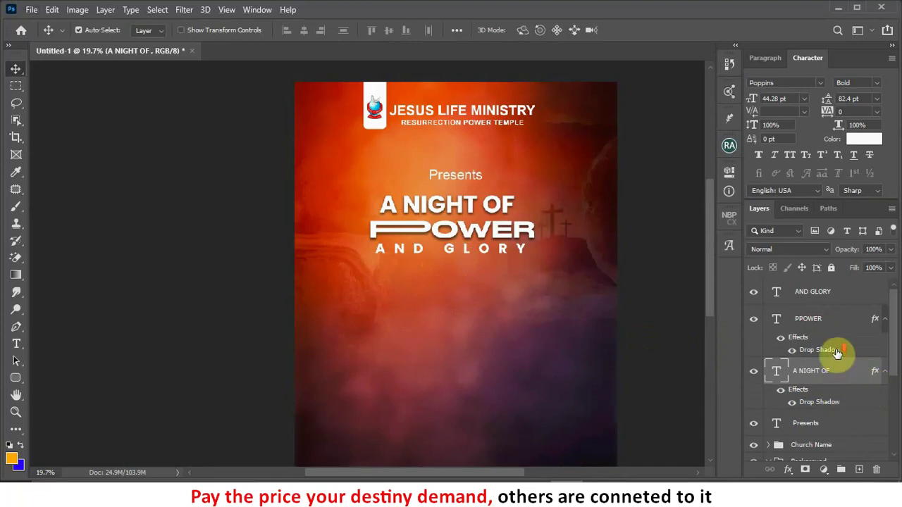
pyautogui.moveTo(837, 354); pyautogui.dragTo(831, 298)
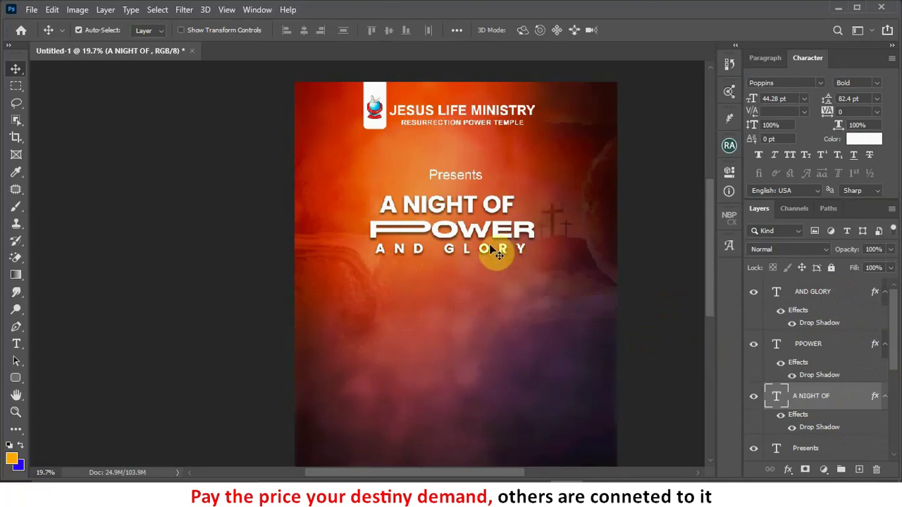
pyautogui.click(411, 258)
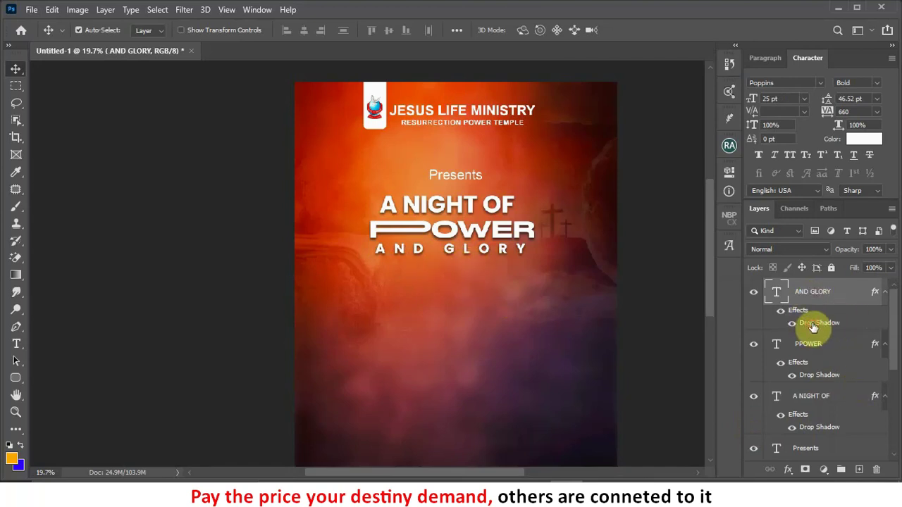
# Step: Change AND GLORY's drop shadow to 5 px distance, 4% spread and 10 px size
pyautogui.doubleClick(821, 323)
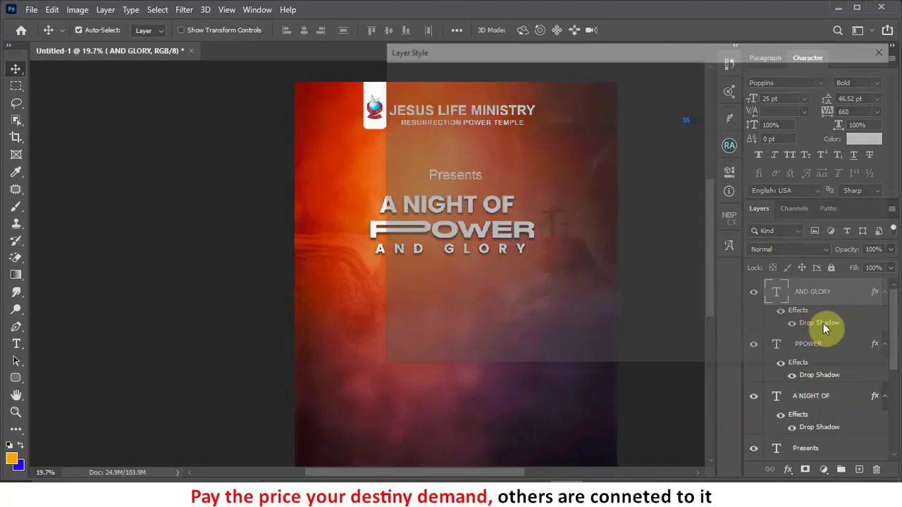
pyautogui.moveTo(538, 48); pyautogui.dragTo(728, 54)
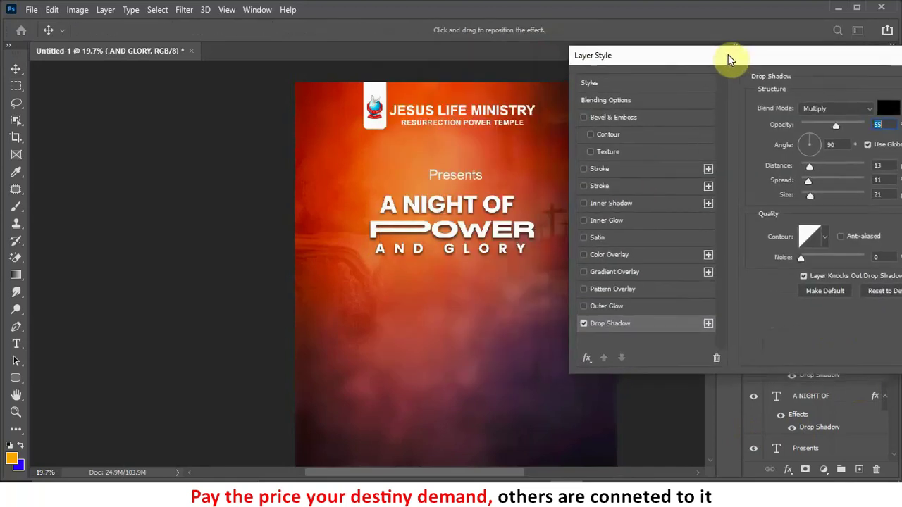
pyautogui.click(808, 196)
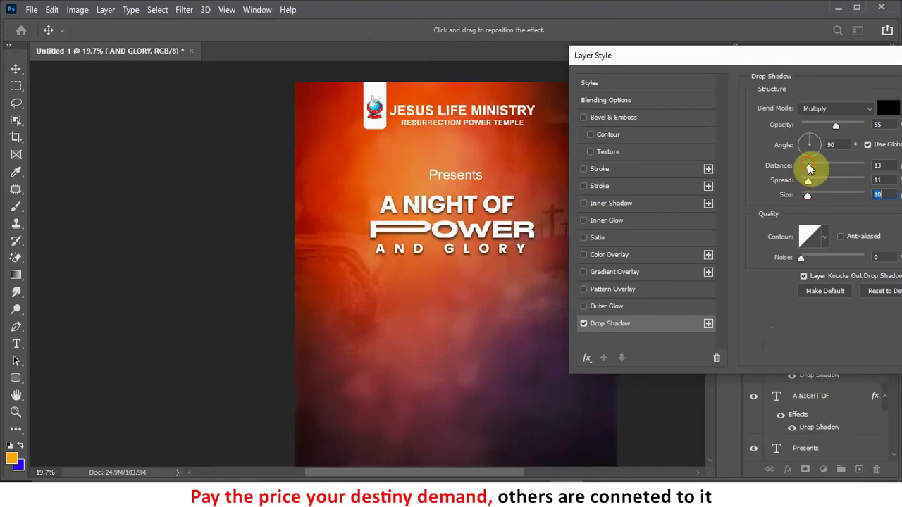
pyautogui.click(807, 167)
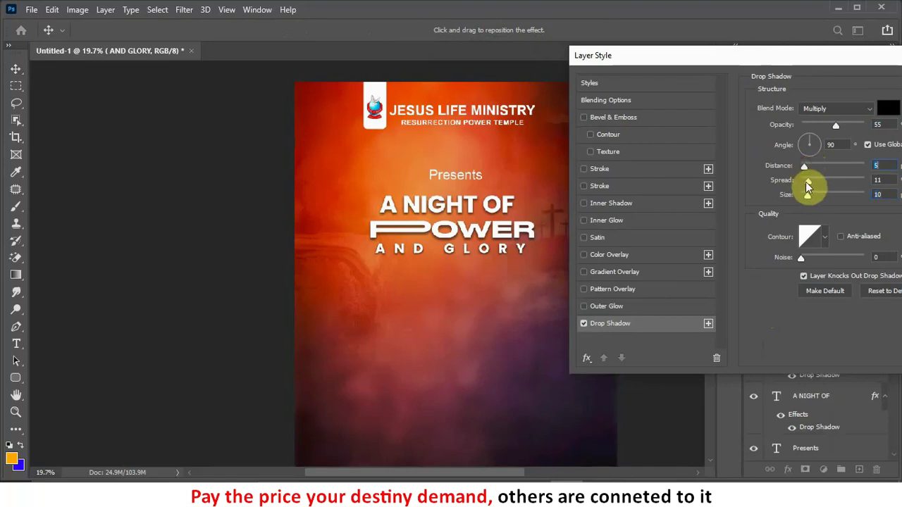
pyautogui.moveTo(808, 183); pyautogui.dragTo(803, 186)
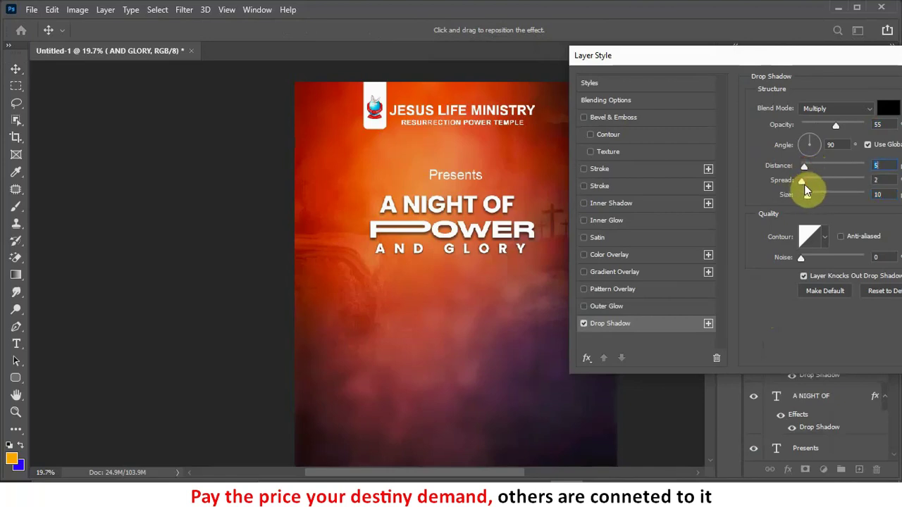
pyautogui.click(805, 184)
pyautogui.moveTo(798, 63); pyautogui.dragTo(494, 67)
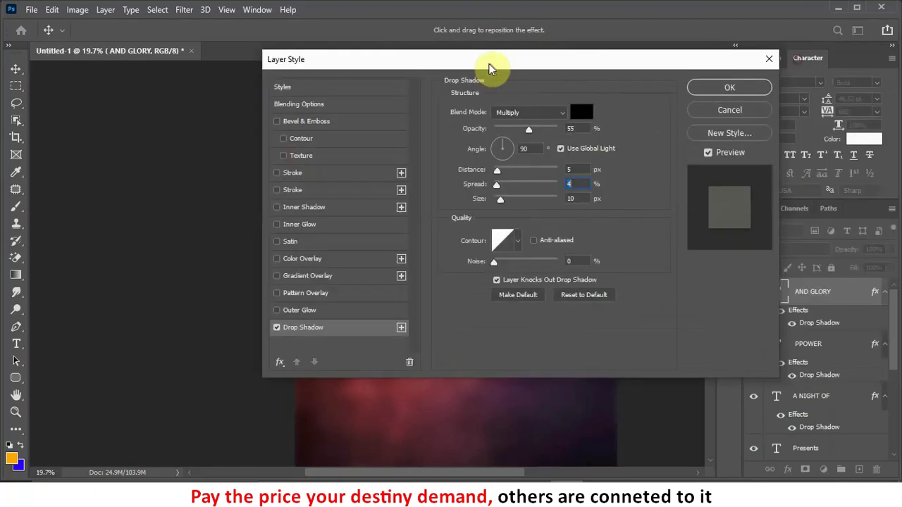
pyautogui.click(743, 87)
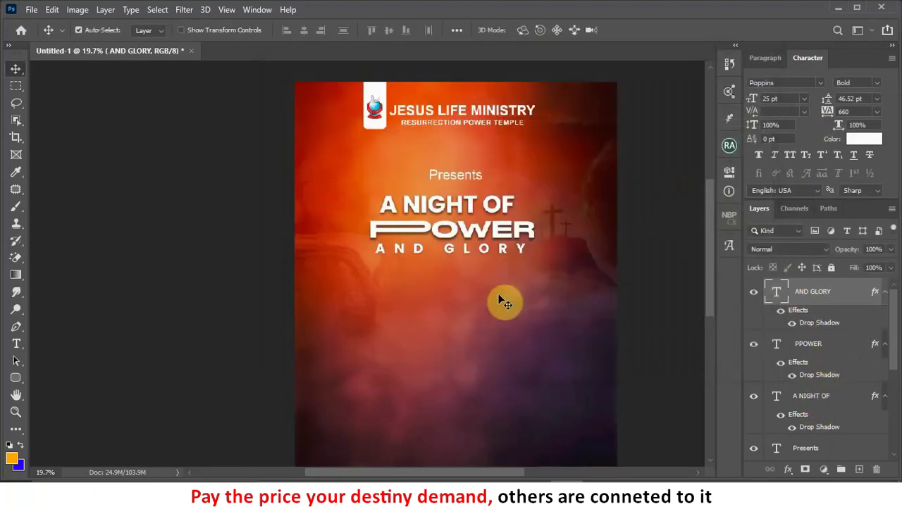
pyautogui.scroll(-3, 821, 430)
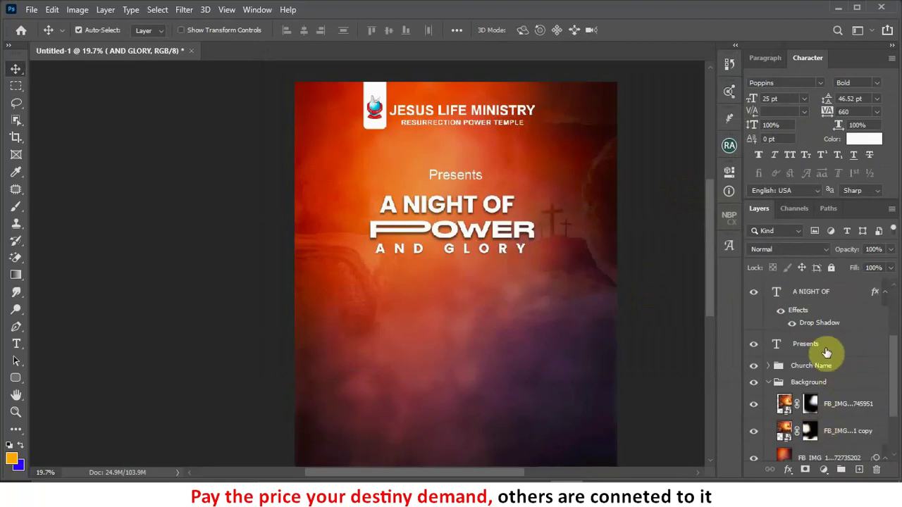
pyautogui.scroll(3, 826, 353)
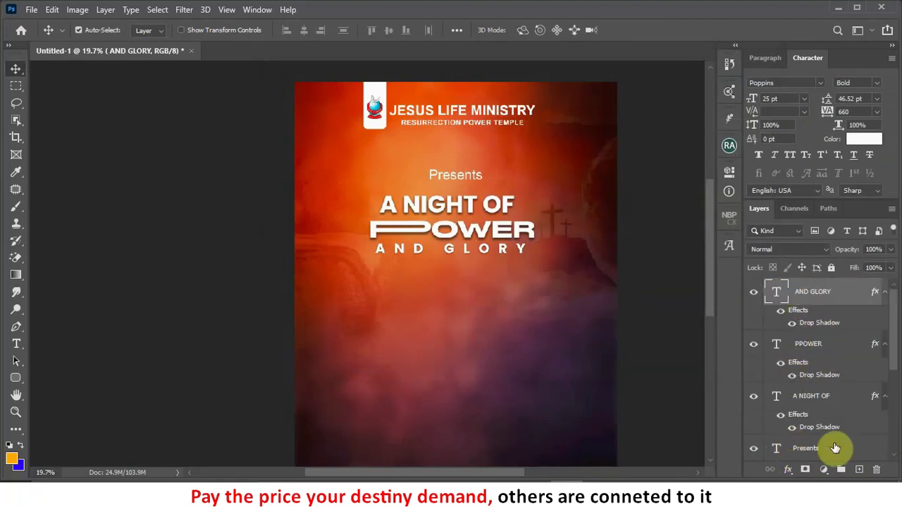
# Step: Group the four title text layers and name the group 'Presents'
pyautogui.keyDown('shift'); pyautogui.click(812, 451); pyautogui.keyUp('shift')
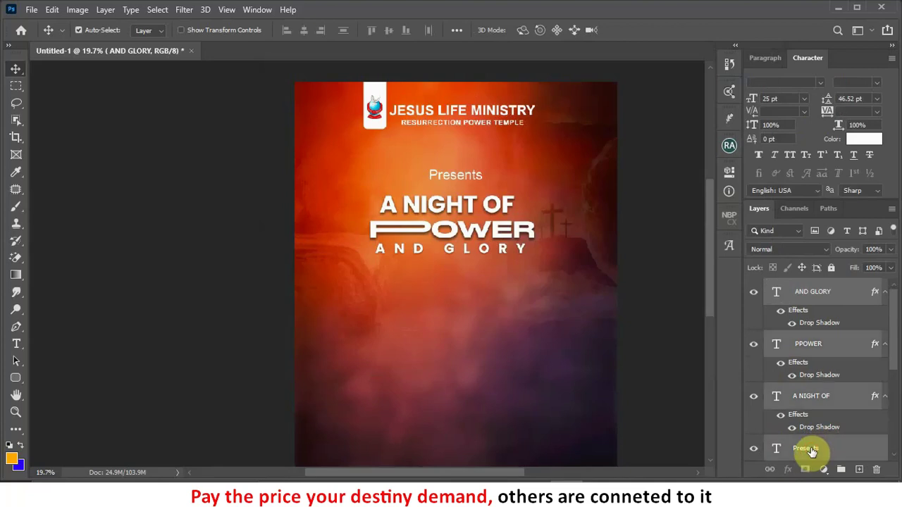
pyautogui.hotkey('ctrl', 'g')
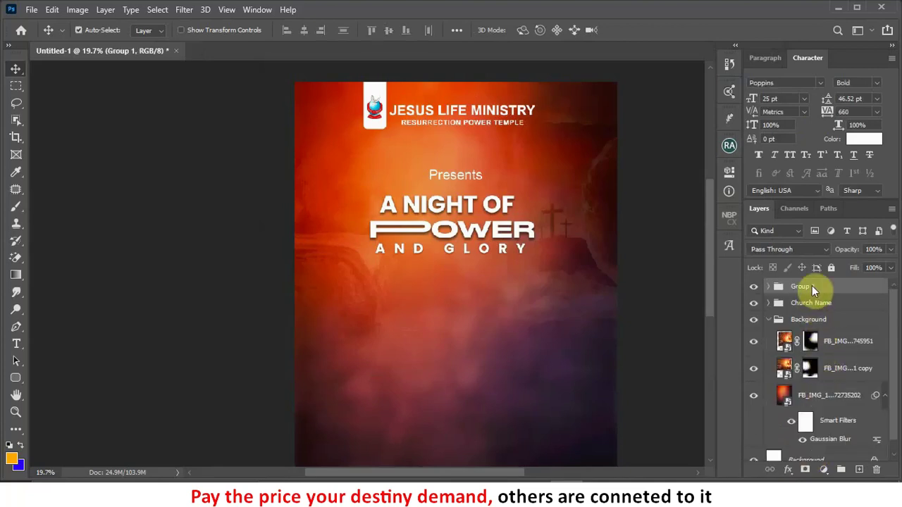
pyautogui.doubleClick(814, 288)
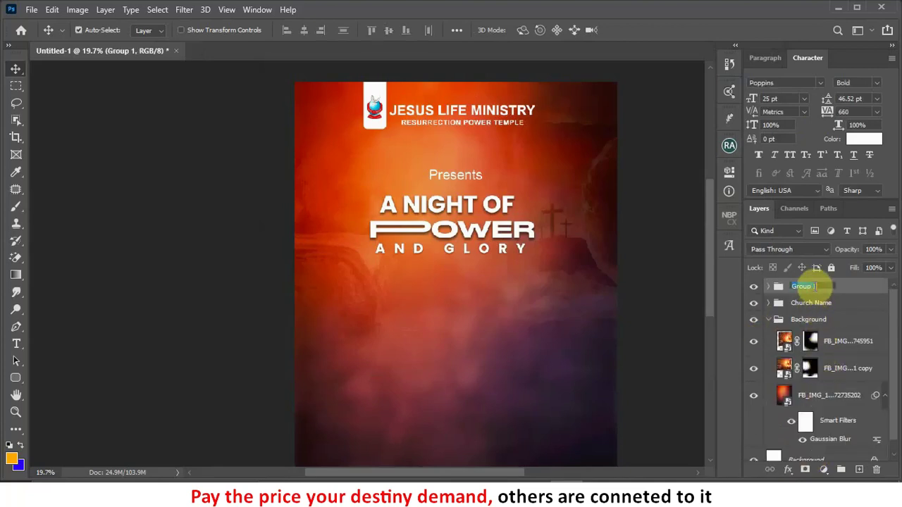
pyautogui.write('Present')
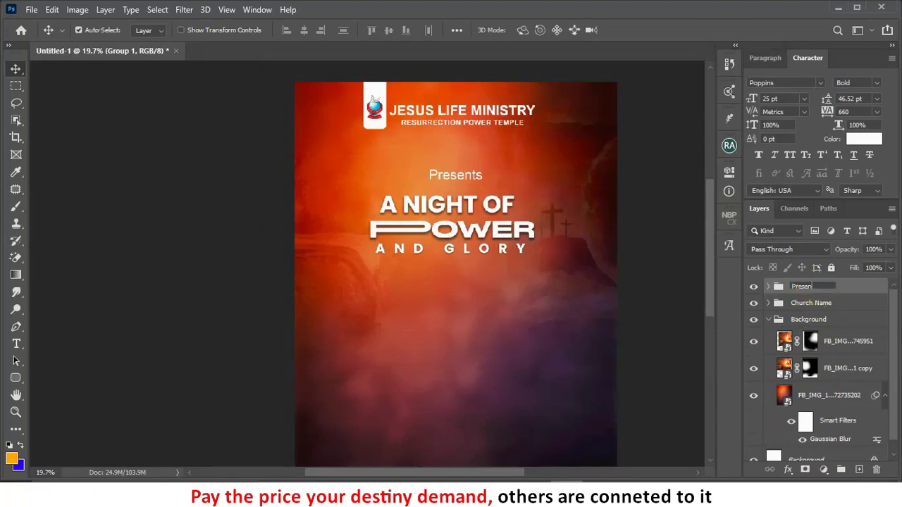
pyautogui.write('s')
pyautogui.press('Return')
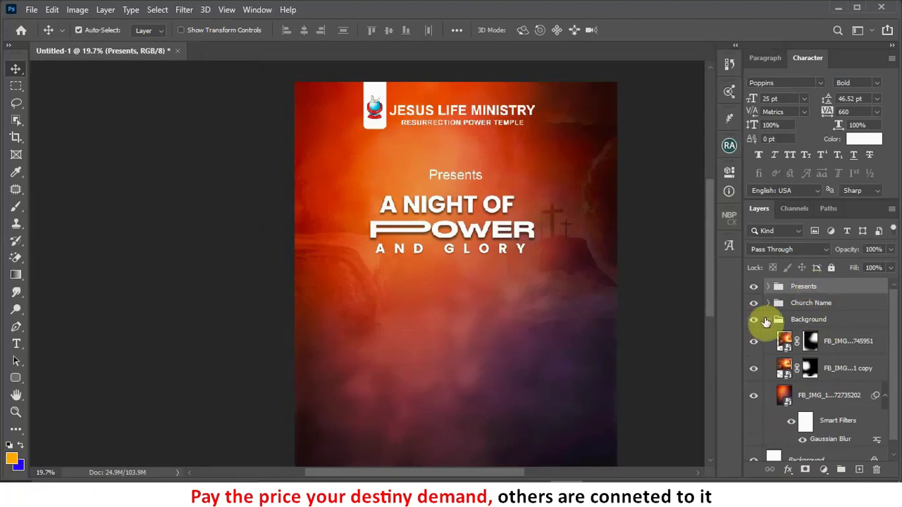
# Step: Collapse the Background group and reselect the Presents group
pyautogui.click(769, 322)
pyautogui.click(768, 320)
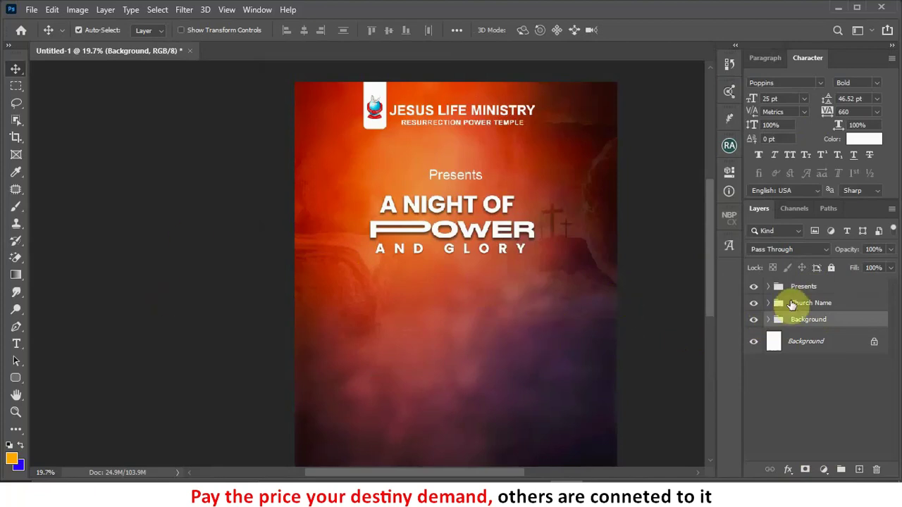
pyautogui.click(781, 287)
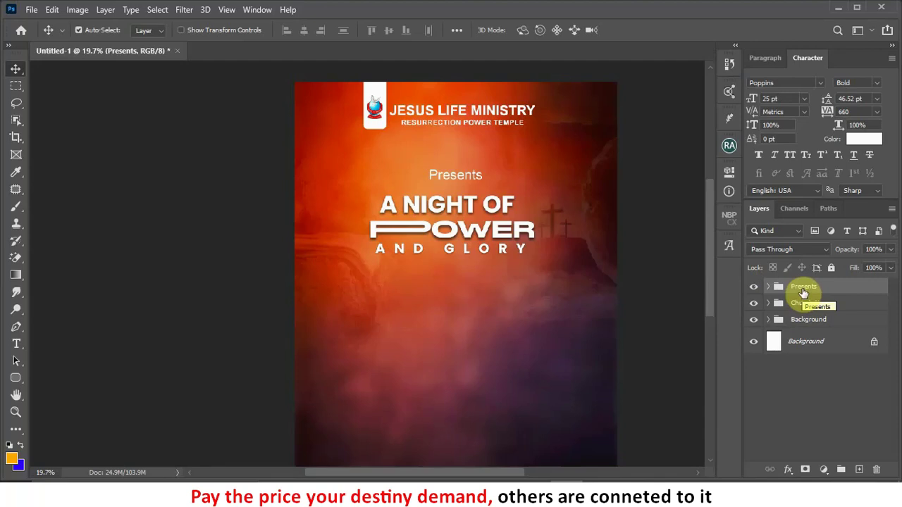
# Step: Draw a tall black rounded rectangle, 501 × 1032 px with 10 px corners, beneath the title
pyautogui.moveTo(16, 384); pyautogui.dragTo(42, 390)
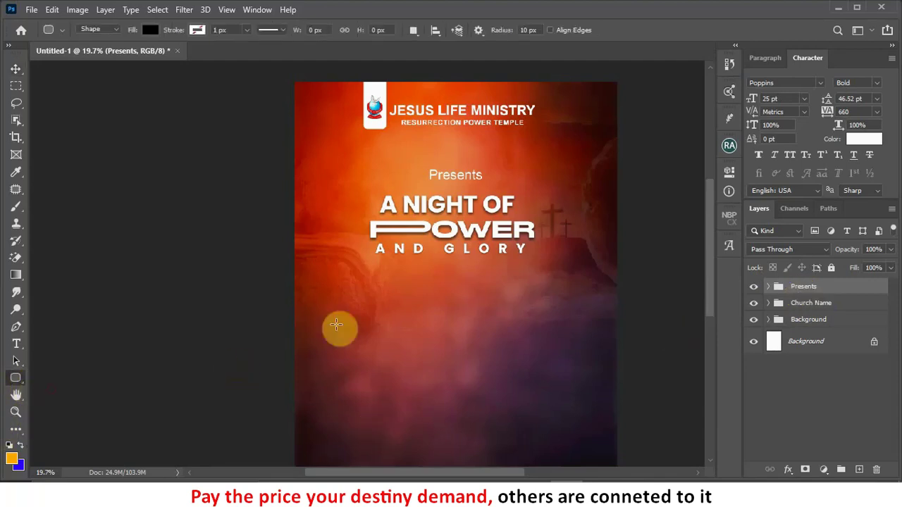
pyautogui.moveTo(374, 266); pyautogui.dragTo(433, 375)
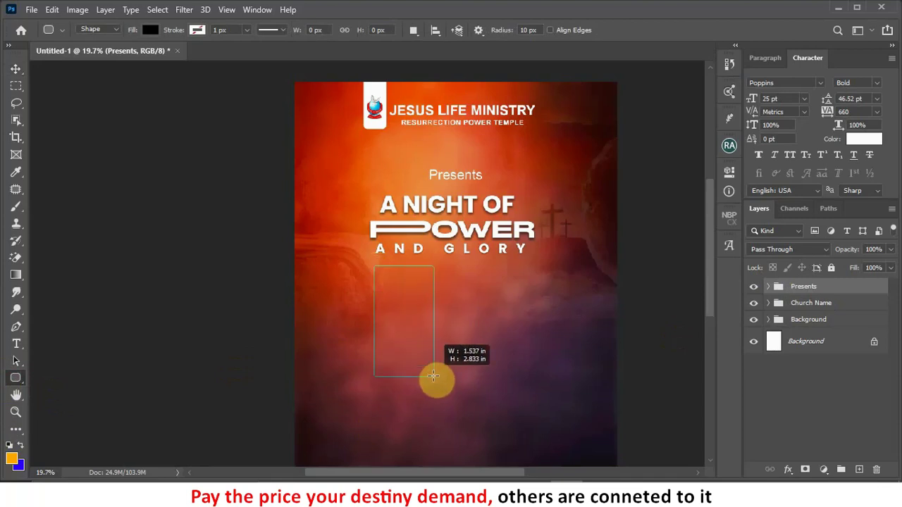
pyautogui.moveTo(433, 375); pyautogui.dragTo(438, 401)
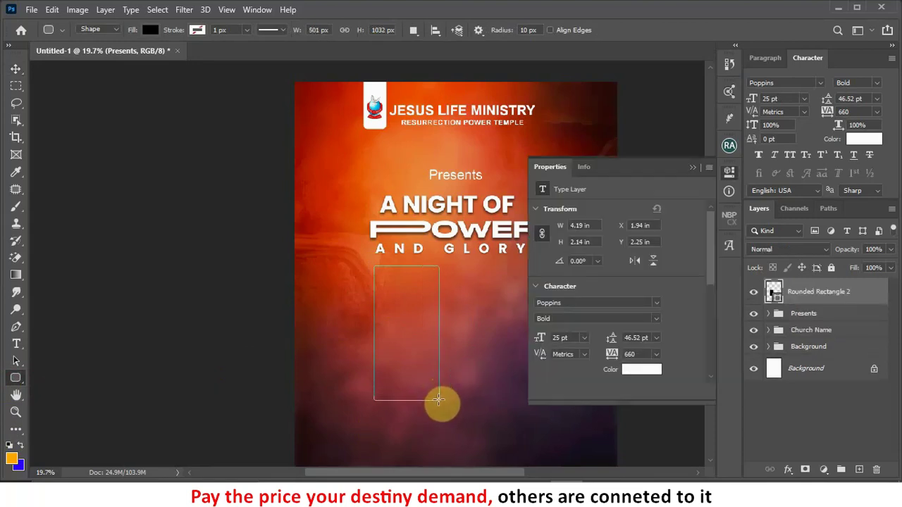
pyautogui.click(691, 167)
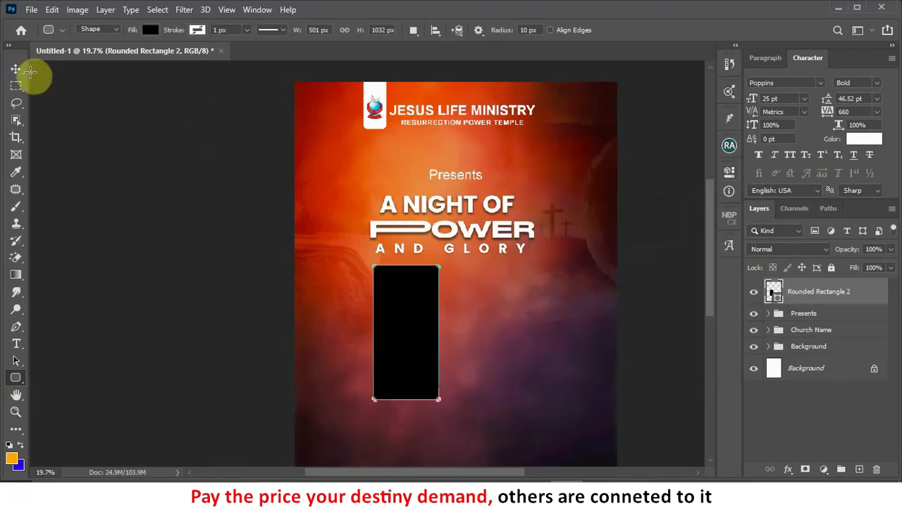
pyautogui.click(16, 70)
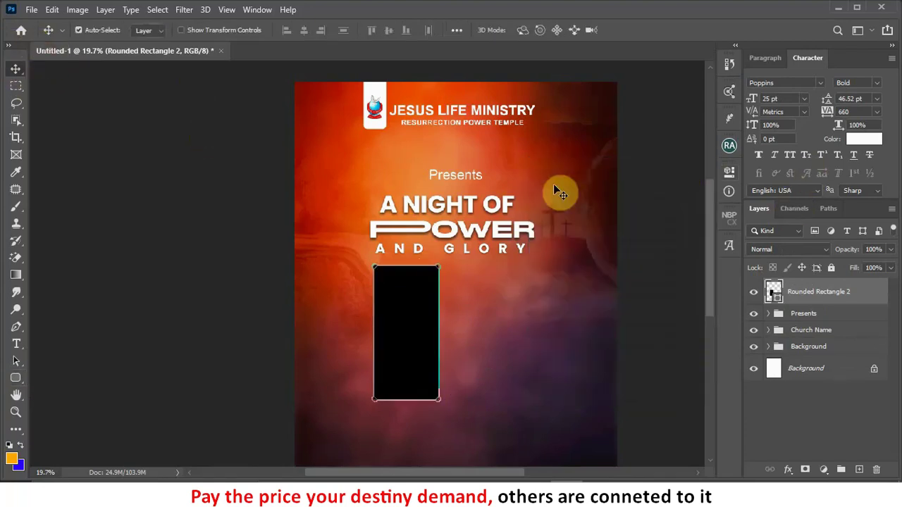
pyautogui.hscroll(2, 540, 229)
pyautogui.scroll(-1, 539, 230)
pyautogui.scroll(-1, 322, 306)
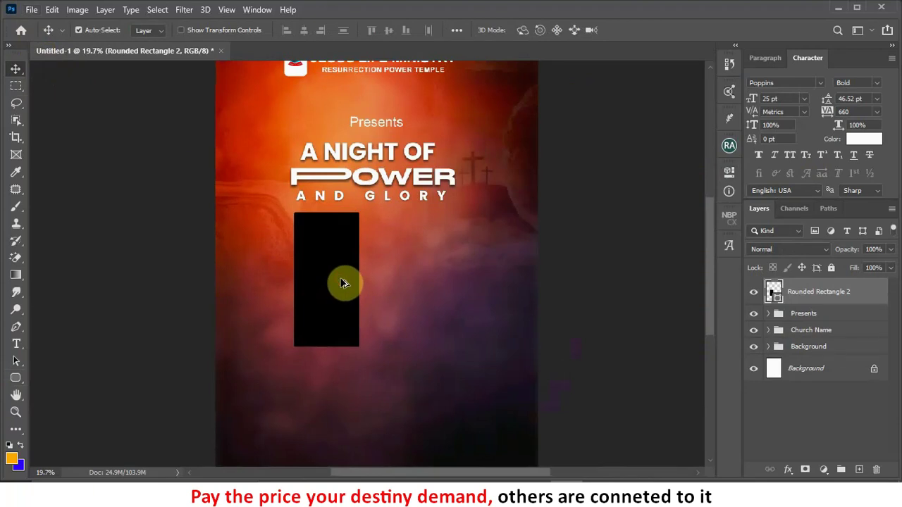
# Step: Duplicate the black panel twice to the right, placing the third copy against the second
pyautogui.moveTo(344, 283); pyautogui.dragTo(406, 282)
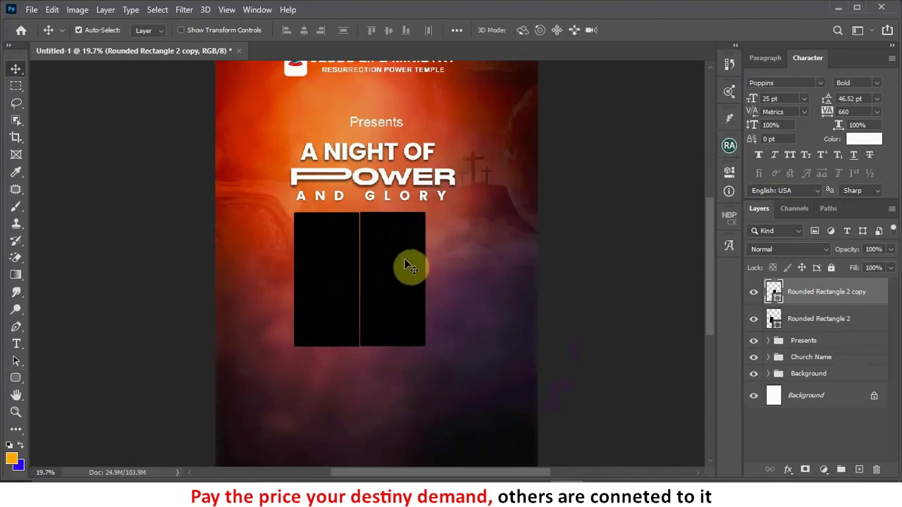
pyautogui.moveTo(405, 263); pyautogui.dragTo(473, 260)
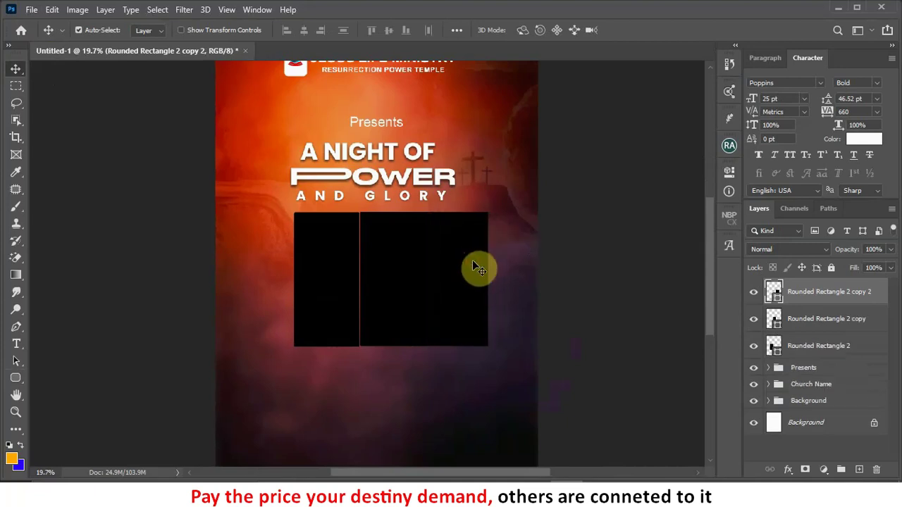
pyautogui.hotkey('shift', 'Right')
pyautogui.hotkey('shift', 'Right')
pyautogui.hotkey('shift', 'Right')
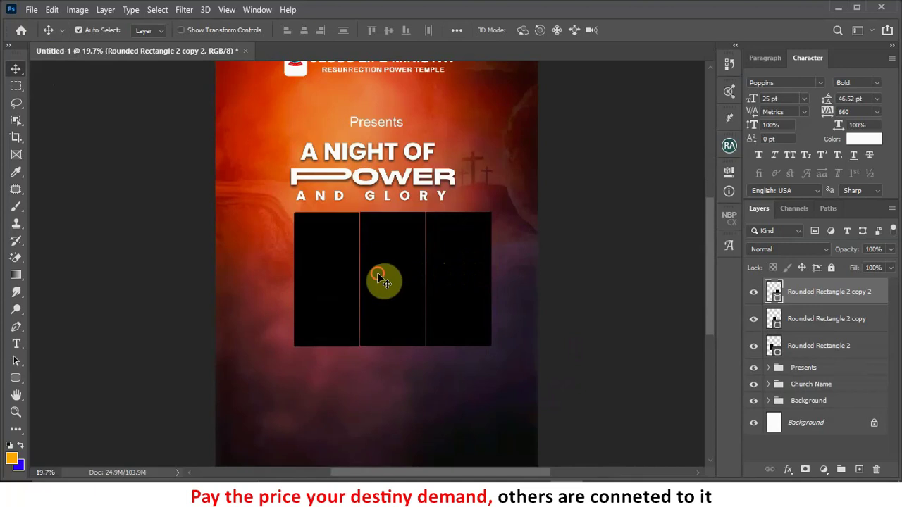
# Step: Copy the left panel further left and nudge it right to close the gap
pyautogui.click(379, 276)
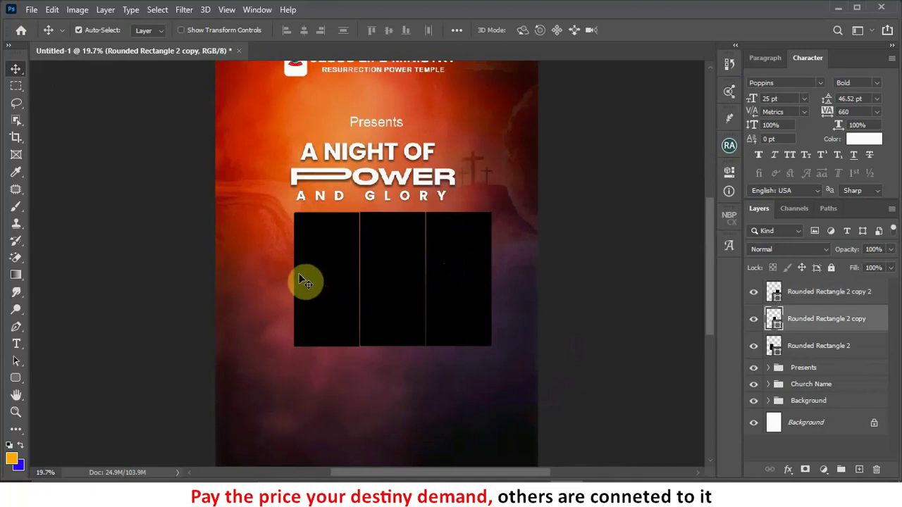
pyautogui.click(317, 286)
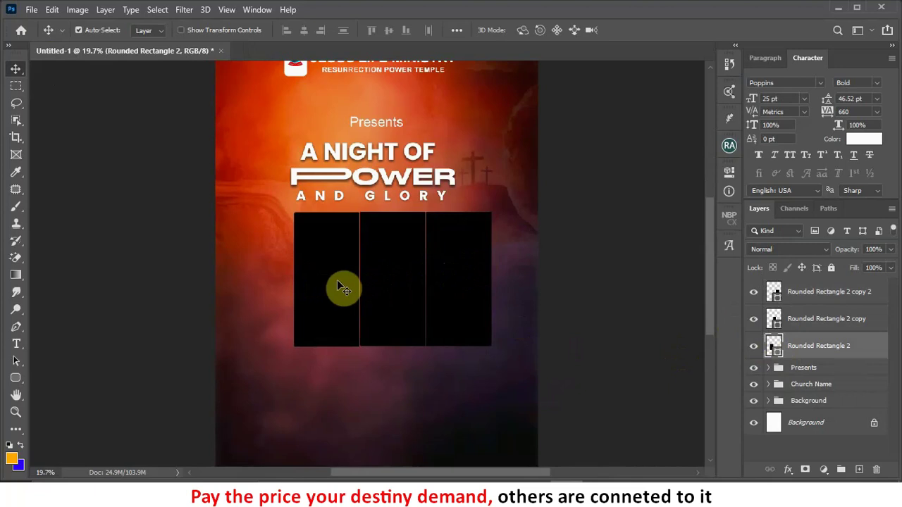
pyautogui.moveTo(337, 285); pyautogui.dragTo(270, 280)
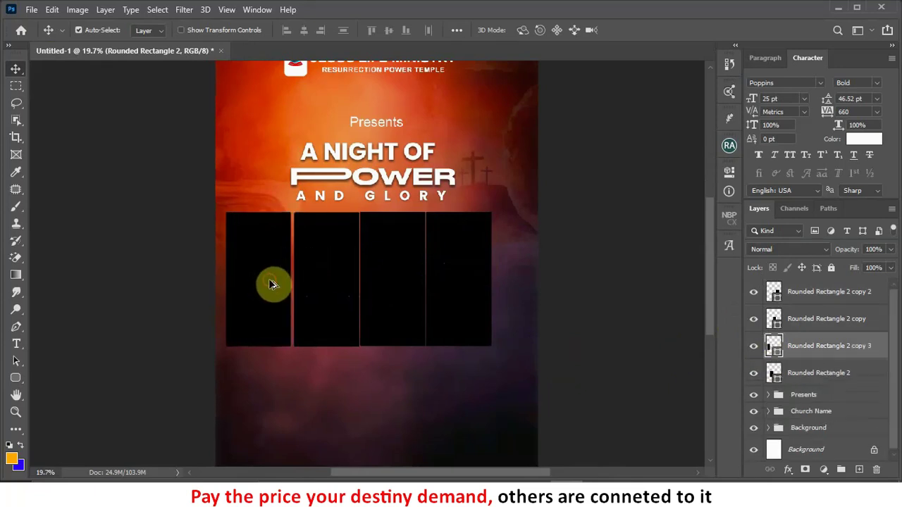
pyautogui.hotkey('shift', 'Right')
pyautogui.hotkey('shift', 'Right')
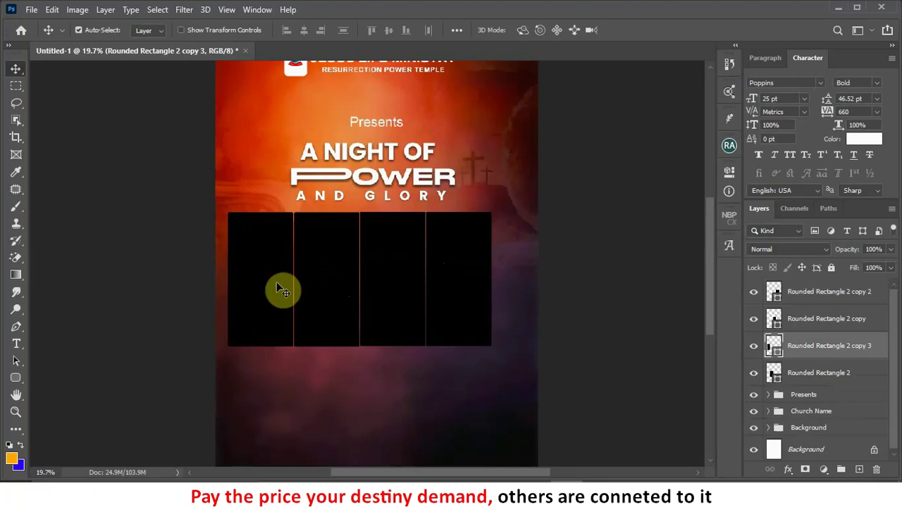
# Step: Move the Rounded Rectangle 2 copy 3 layer below Rounded Rectangle 2 in the layer stack
pyautogui.click(776, 381)
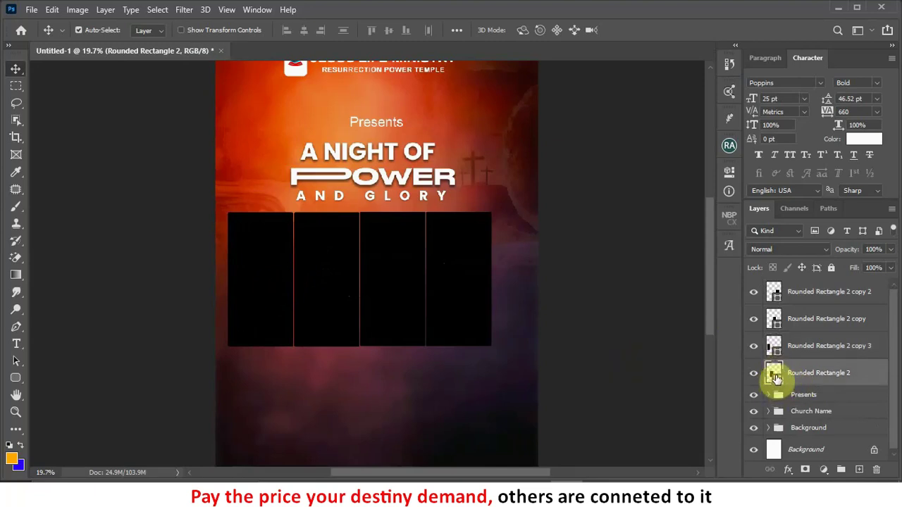
pyautogui.moveTo(777, 381); pyautogui.dragTo(791, 343)
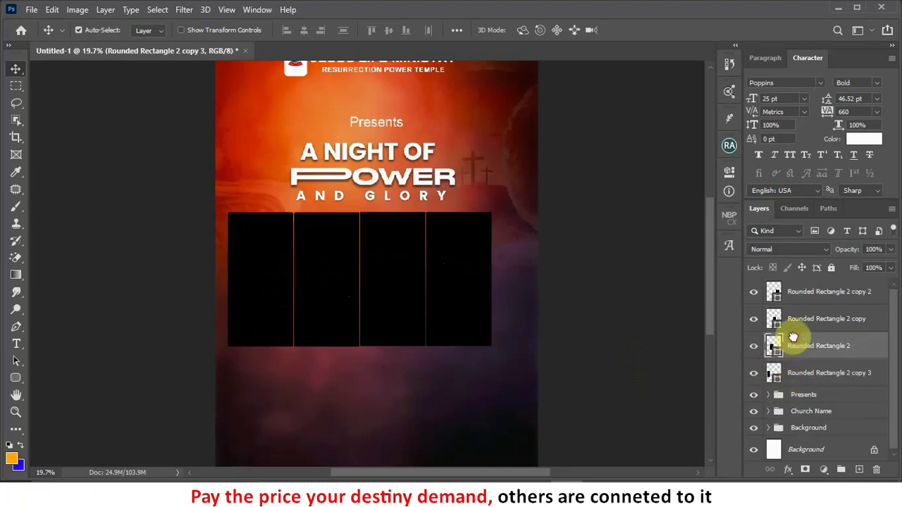
pyautogui.click(755, 375)
pyautogui.click(755, 376)
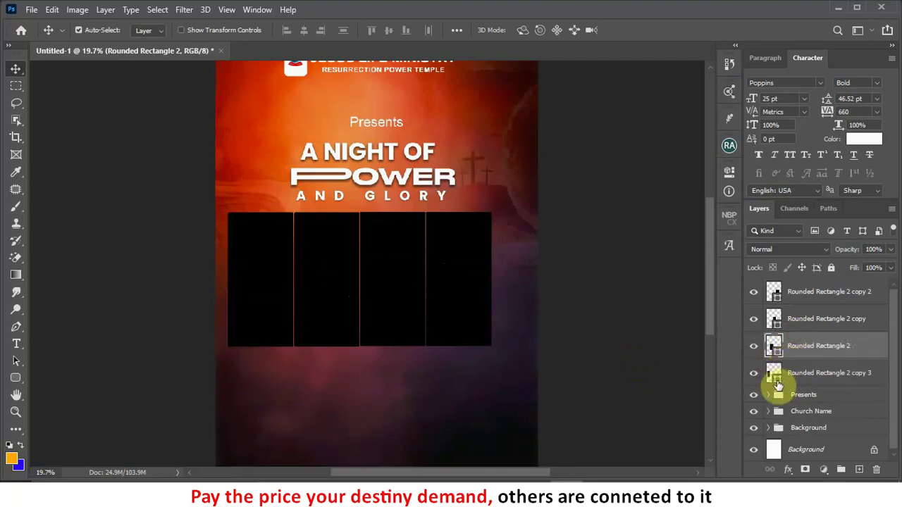
pyautogui.click(776, 383)
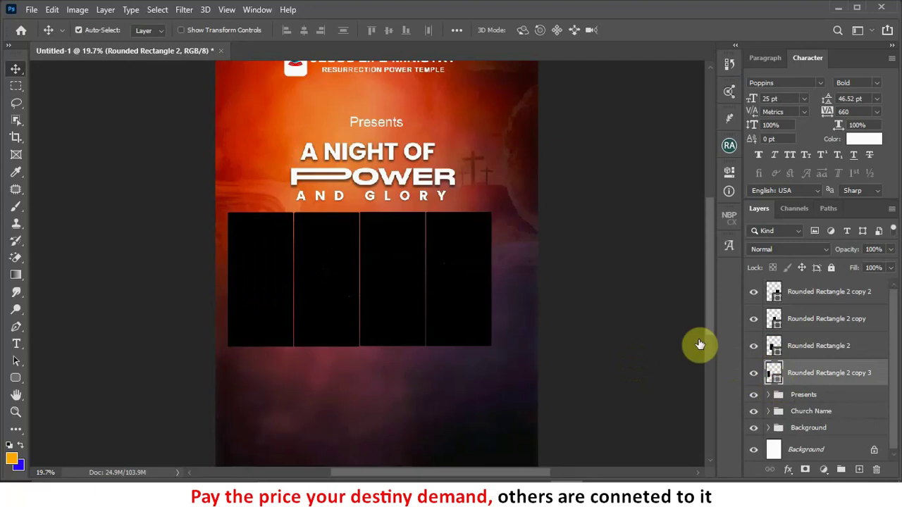
# Step: Fill the leftmost panel with yellow (ffc600)
pyautogui.doubleClick(774, 374)
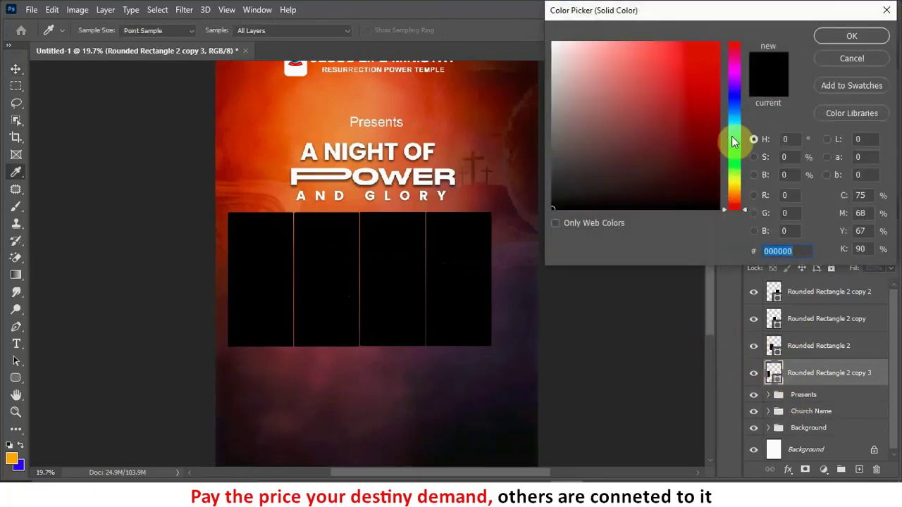
pyautogui.click(737, 191)
pyautogui.click(709, 84)
pyautogui.moveTo(738, 10); pyautogui.dragTo(732, 16)
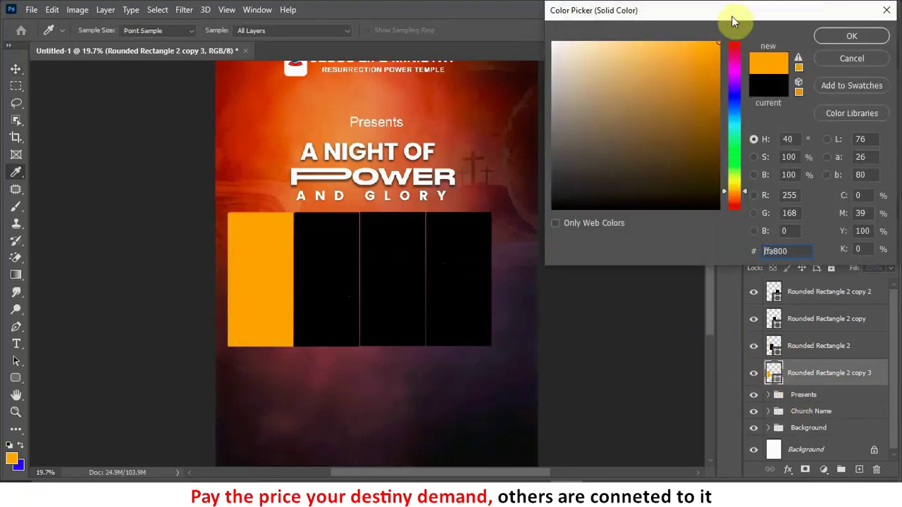
pyautogui.click(737, 188)
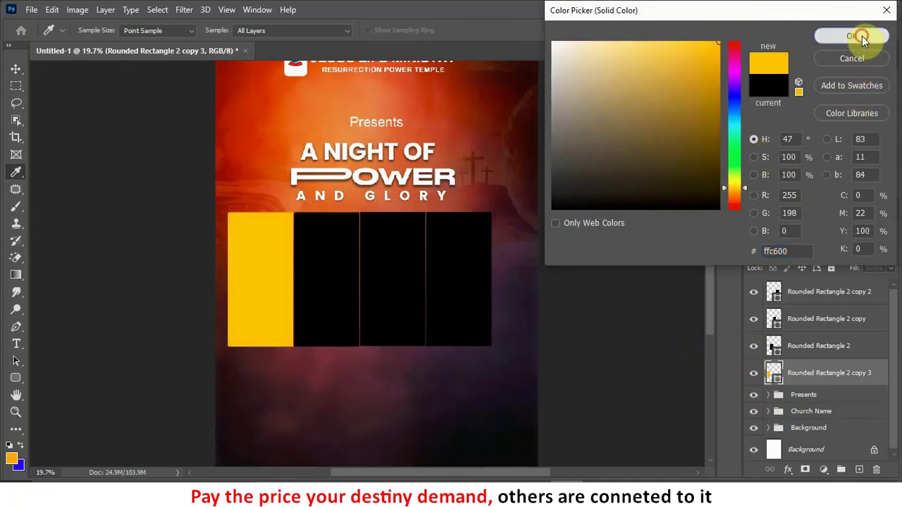
pyautogui.click(851, 36)
# Step: Fill the second panel with white (ffffff)
pyautogui.click(754, 346)
pyautogui.click(753, 346)
pyautogui.doubleClick(774, 349)
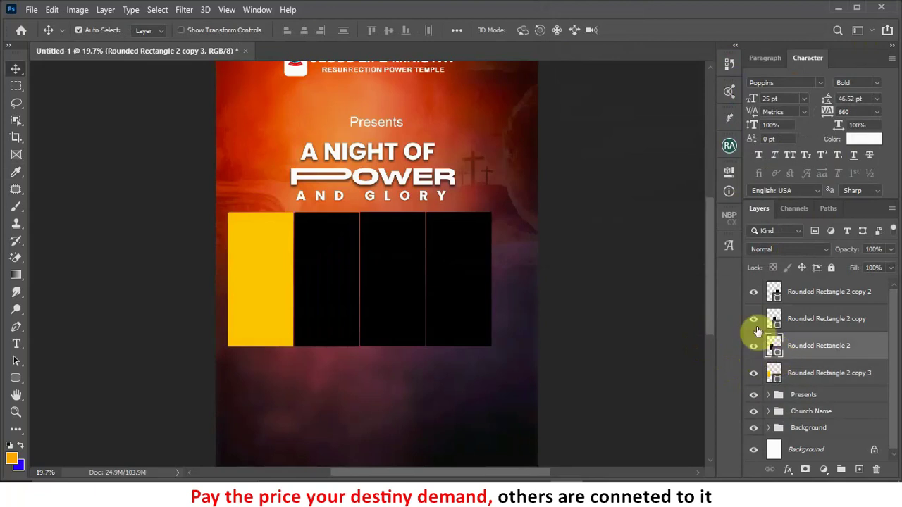
pyautogui.moveTo(614, 88); pyautogui.dragTo(535, 23)
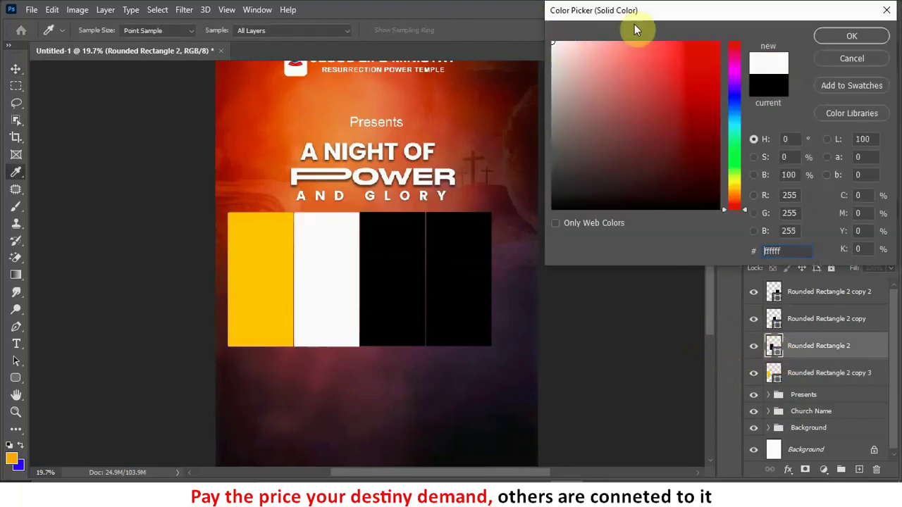
pyautogui.click(852, 36)
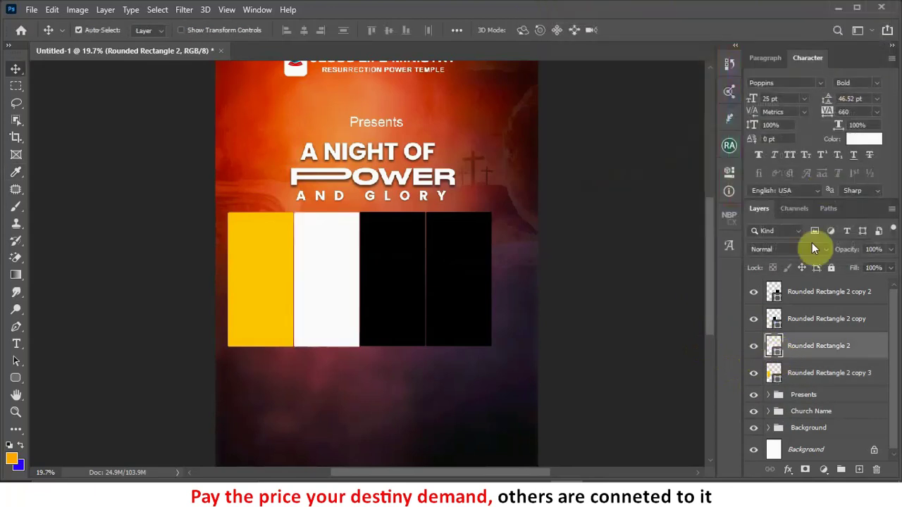
# Step: Fill the third panel with magenta
pyautogui.click(754, 320)
pyautogui.click(754, 320)
pyautogui.doubleClick(778, 326)
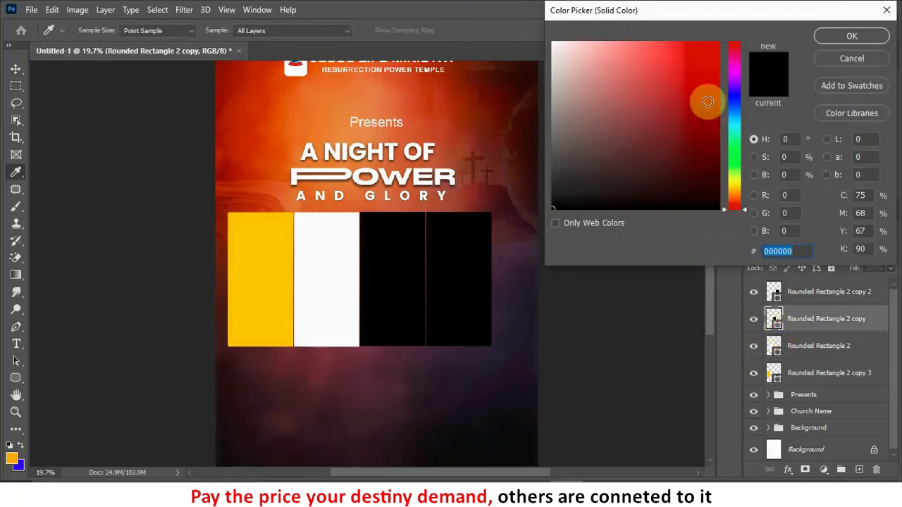
pyautogui.moveTo(735, 65); pyautogui.dragTo(749, 99)
pyautogui.click(858, 30)
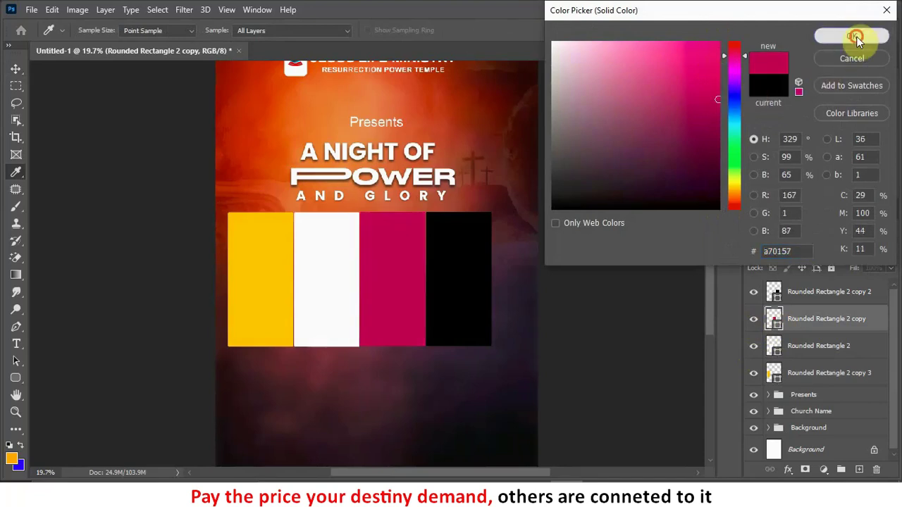
# Step: Fill the fourth panel with bright teal and fit the whole poster in the window
pyautogui.doubleClick(775, 301)
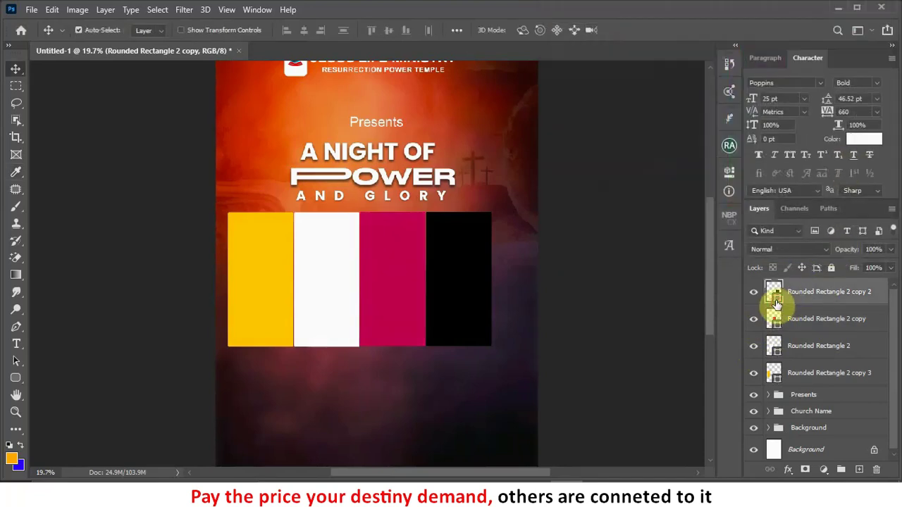
pyautogui.click(739, 124)
pyautogui.moveTo(716, 92)
pyautogui.mouseDown()
pyautogui.moveTo(716, 36)
pyautogui.moveTo(728, 69)
pyautogui.moveTo(716, 83)
pyautogui.mouseUp()
pyautogui.click(843, 41)
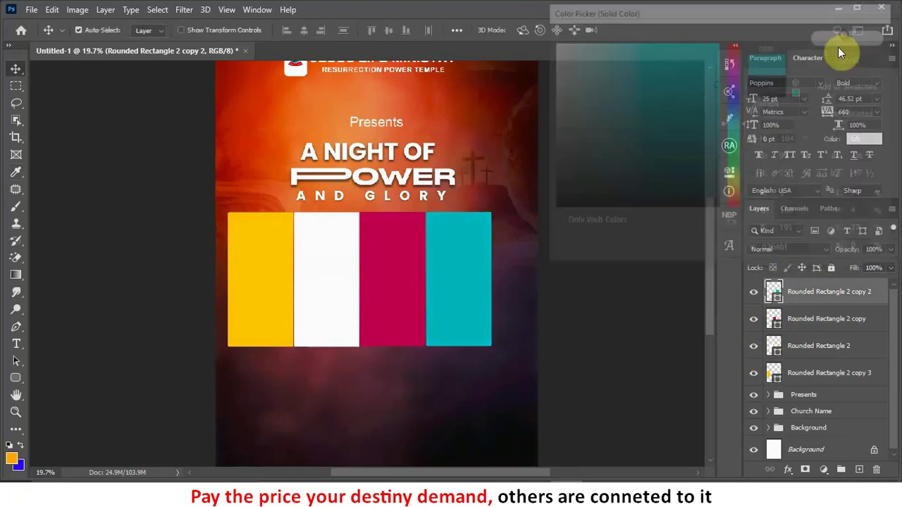
pyautogui.hotkey('ctrl', '0')
# Step: Nudge the magenta panel one pixel right to even the spacing
pyautogui.scroll(4, 320, 308)
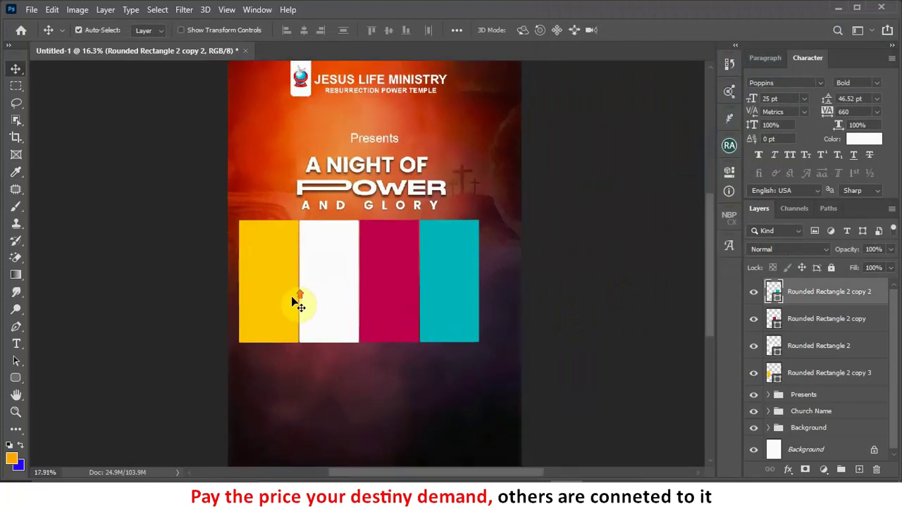
pyautogui.click(288, 298)
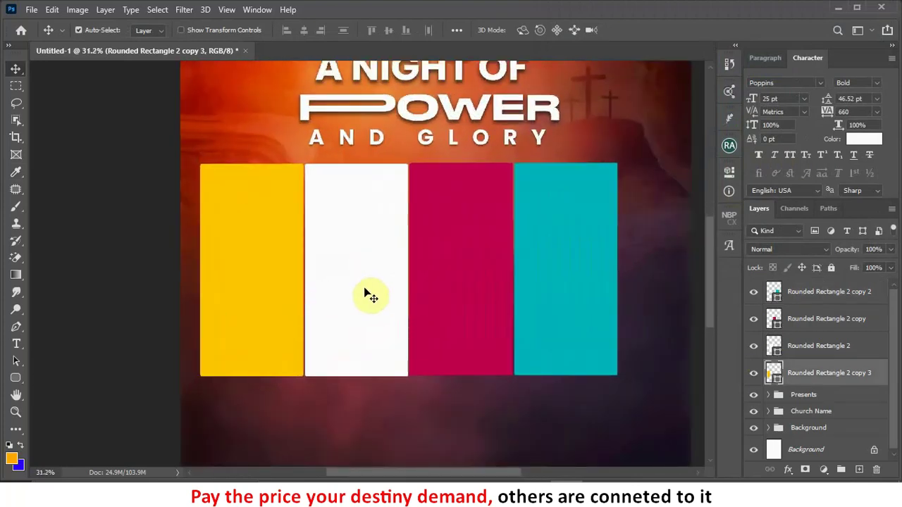
pyautogui.click(439, 286)
pyautogui.press('Right')
pyautogui.press('Right')
pyautogui.press('Right')
pyautogui.press('Right')
pyautogui.press('Right')
pyautogui.press('Right')
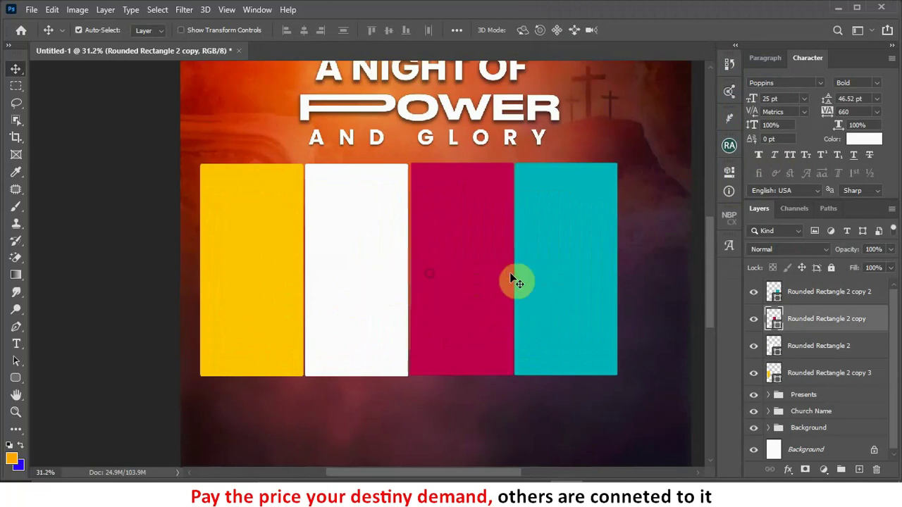
pyautogui.click(556, 271)
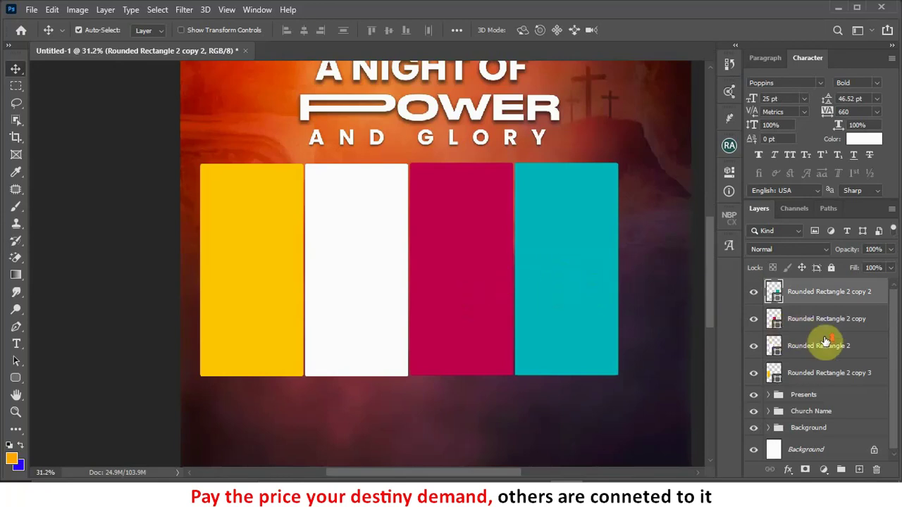
# Step: Toggle the yellow panel's visibility to check the panels' alignment
pyautogui.click(772, 377)
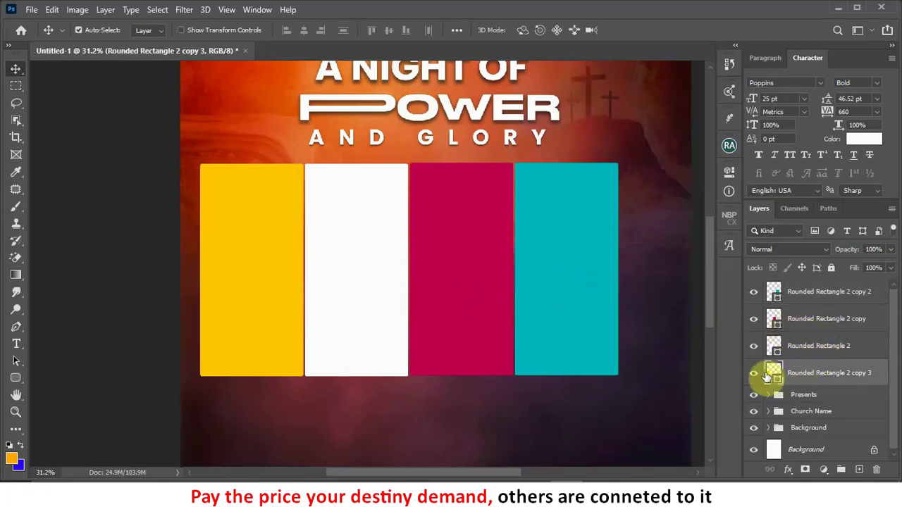
pyautogui.scroll(-1, 557, 329)
pyautogui.scroll(-1, 562, 331)
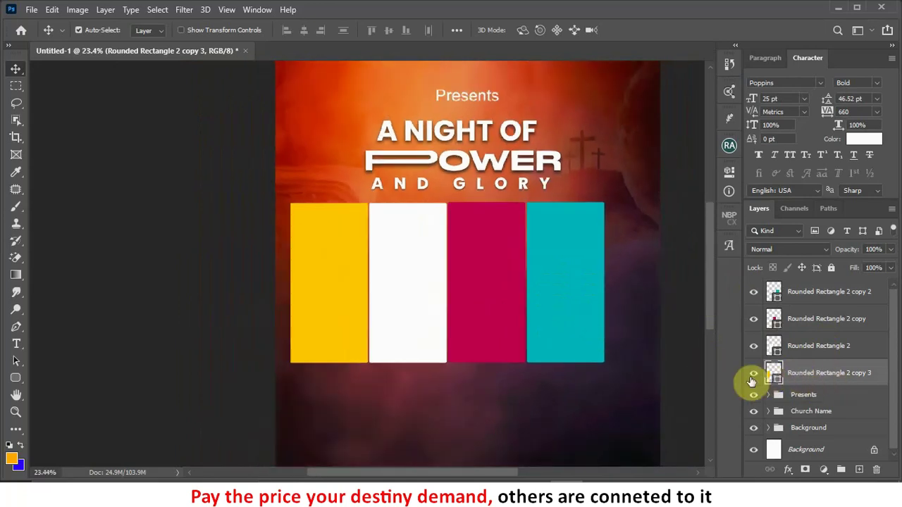
pyautogui.click(754, 374)
pyautogui.click(754, 374)
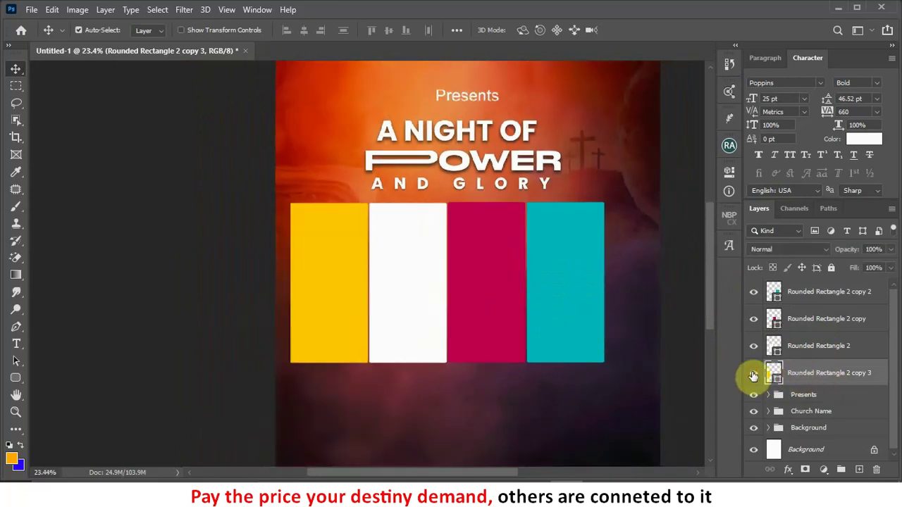
pyautogui.moveTo(404, 486)
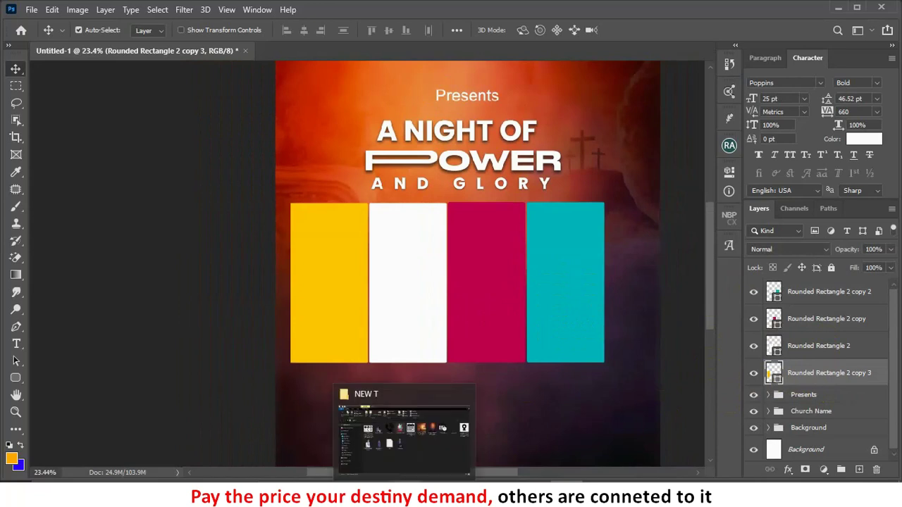
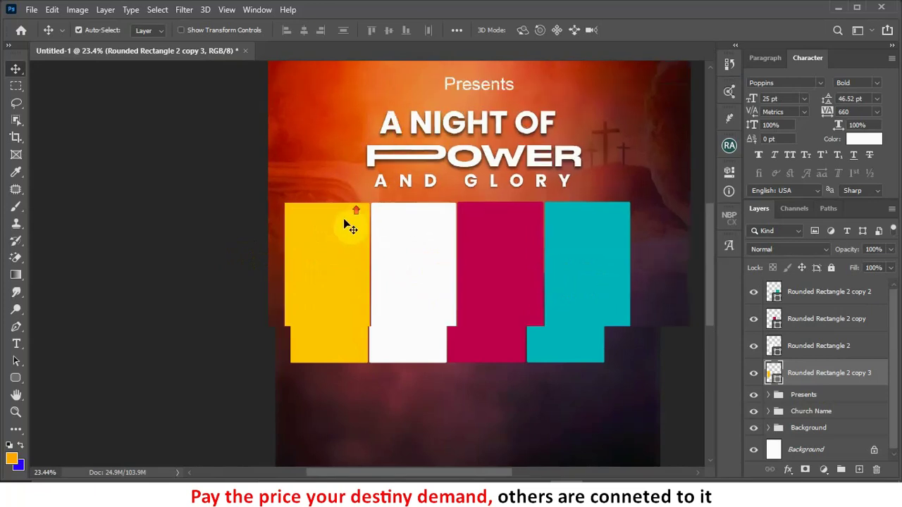
# Step: Round the corners of all four coloured panels to a 30 px radius, trying 20 px first
pyautogui.scroll(1, 348, 217)
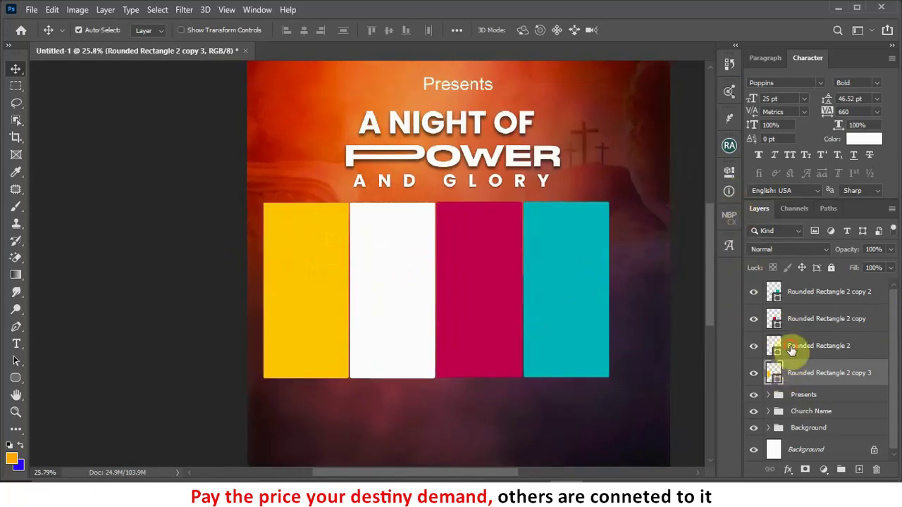
pyautogui.keyDown('shift'); pyautogui.click(792, 350); pyautogui.keyUp('shift')
pyautogui.keyDown('shift'); pyautogui.click(797, 291); pyautogui.keyUp('shift')
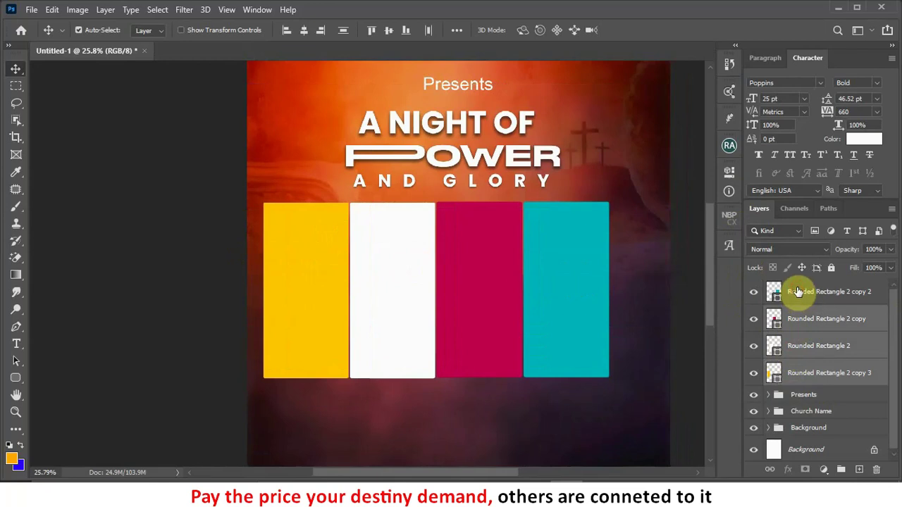
pyautogui.click(729, 174)
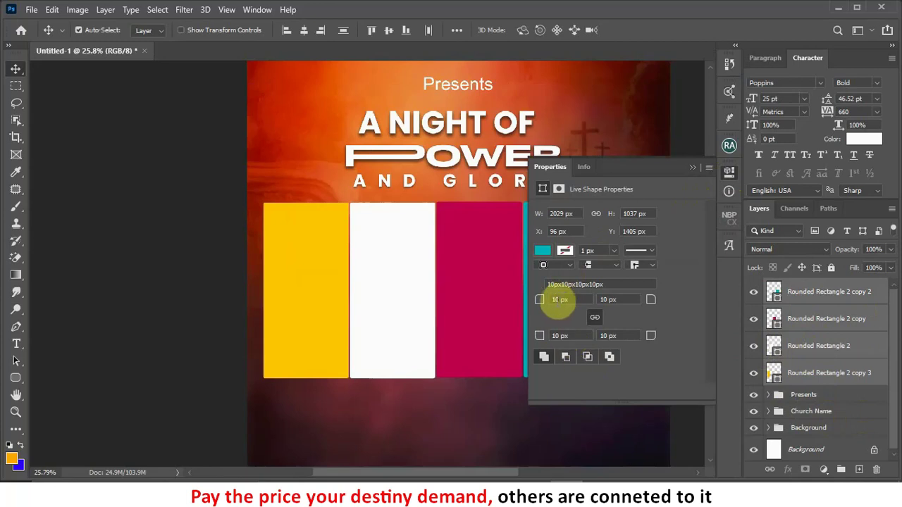
pyautogui.click(559, 299)
pyautogui.write('20')
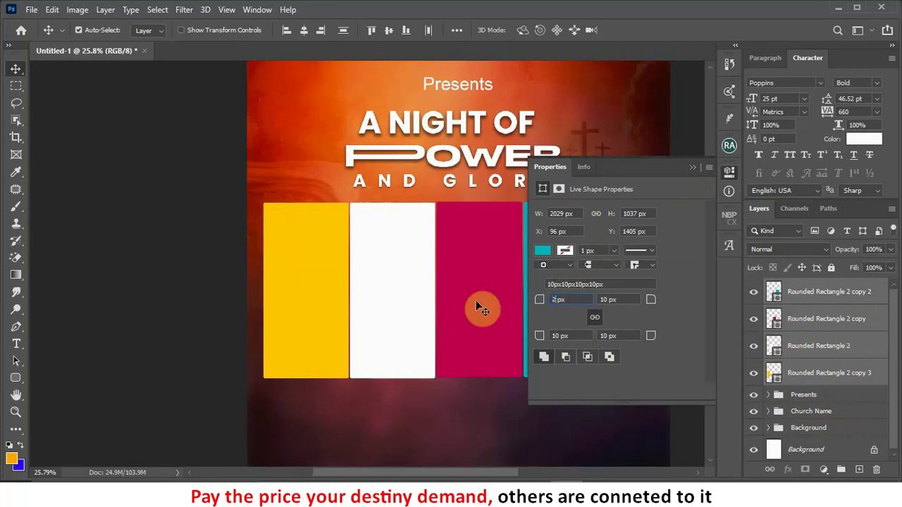
pyautogui.press('Return')
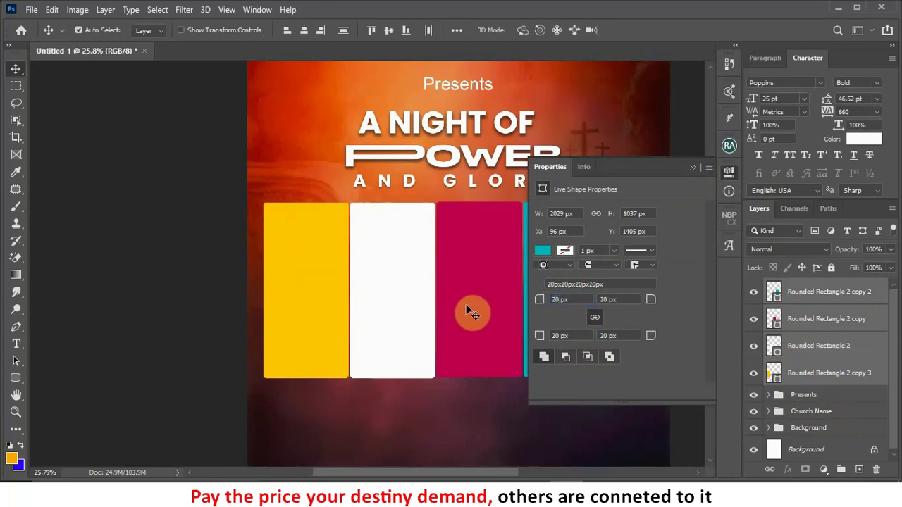
pyautogui.click(560, 299)
pyautogui.write('30')
pyautogui.click(694, 165)
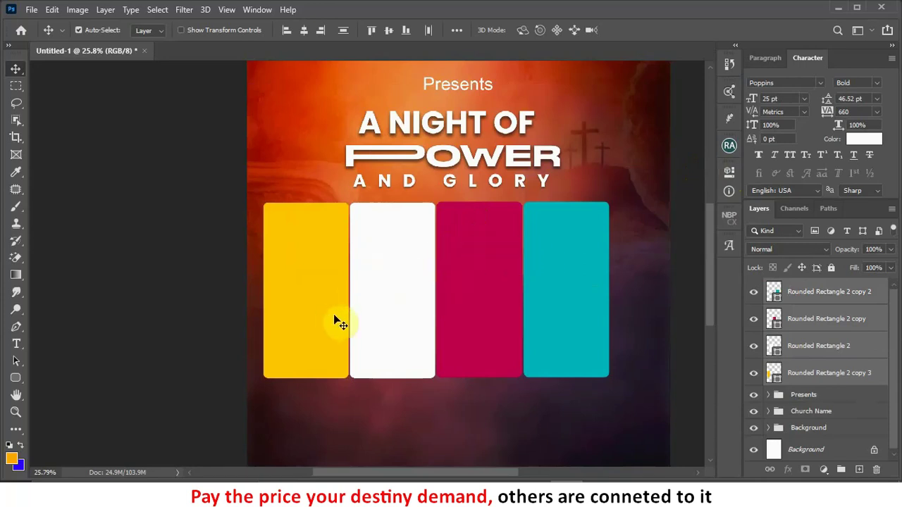
# Step: Select the yellow panel and drag Apostle's Picture in from the NEW T image folder
pyautogui.click(216, 357)
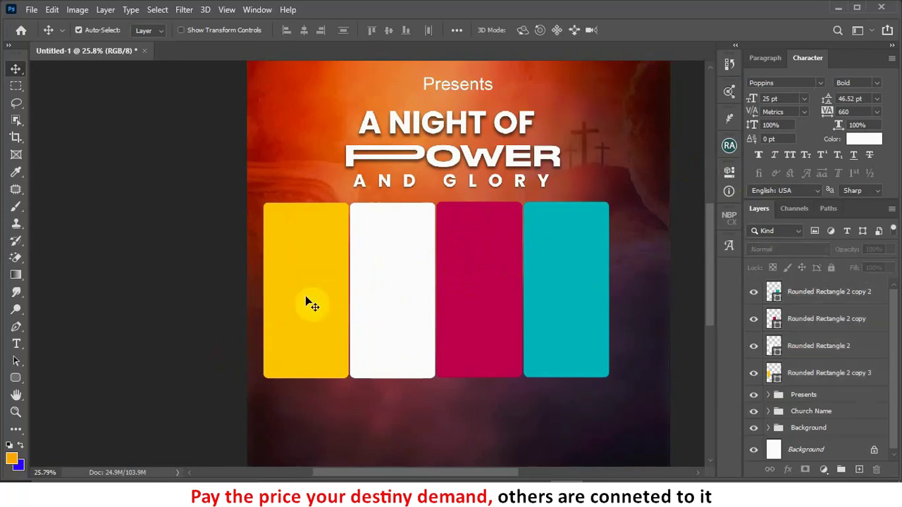
pyautogui.click(308, 247)
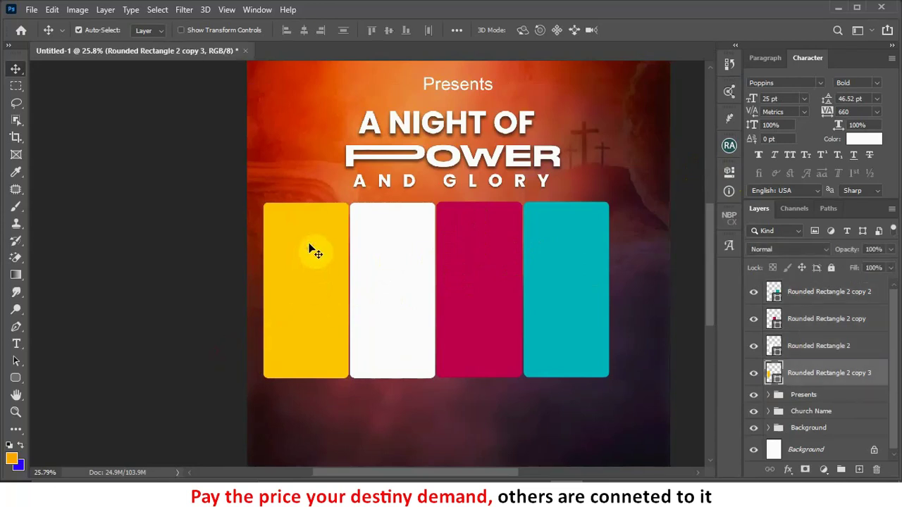
pyautogui.hotkey('alt', 'Tab')
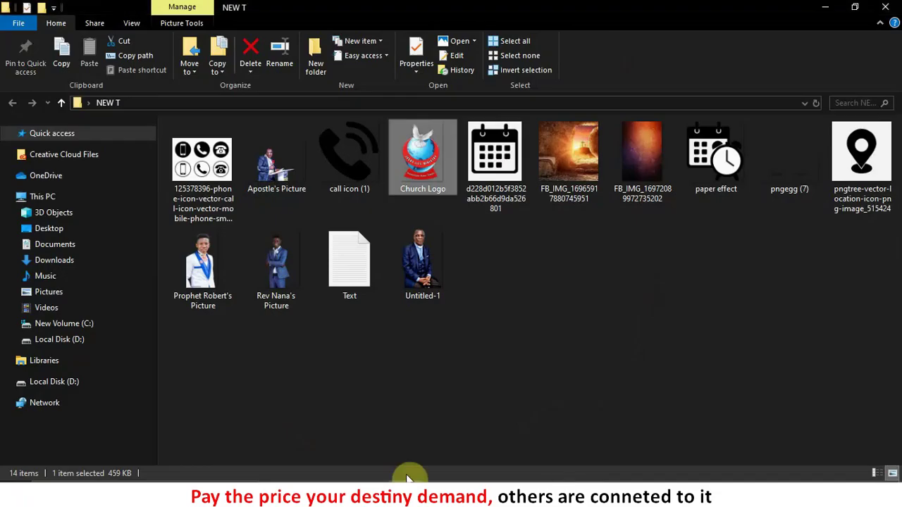
pyautogui.moveTo(275, 185); pyautogui.dragTo(439, 290)
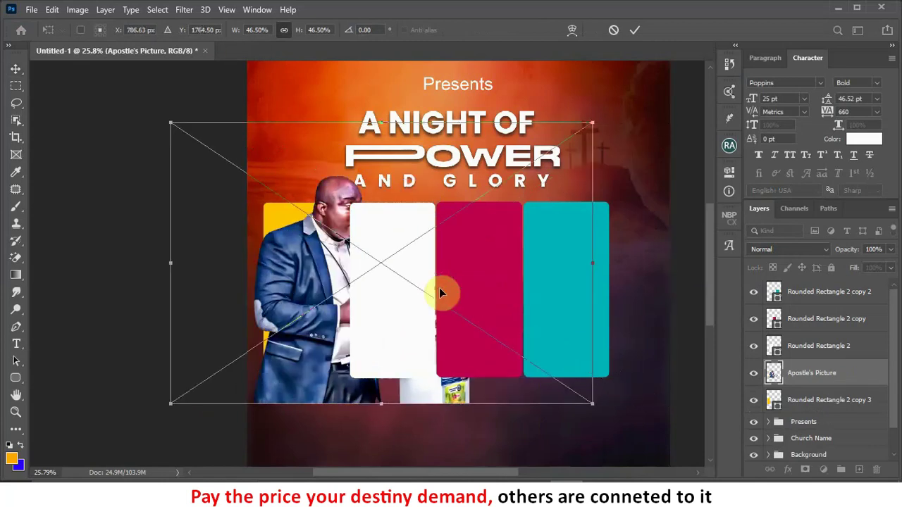
# Step: Scale Apostle's Picture down to about 32.7% and set it over the yellow panel
pyautogui.moveTo(591, 121); pyautogui.dragTo(484, 189)
pyautogui.moveTo(292, 350); pyautogui.dragTo(415, 272)
pyautogui.moveTo(607, 111); pyautogui.dragTo(452, 219)
pyautogui.moveTo(321, 327); pyautogui.dragTo(363, 295)
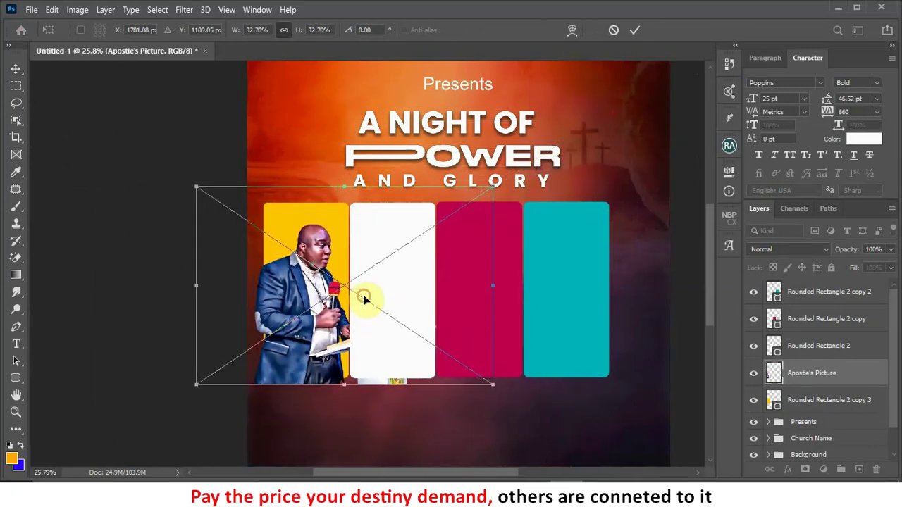
pyautogui.click(638, 31)
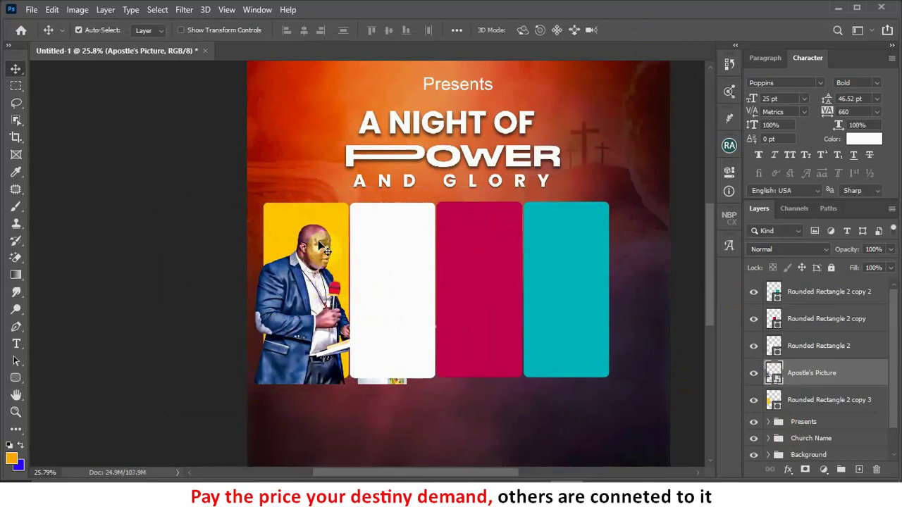
# Step: Clip Apostle's Picture into the yellow rounded panel and shift it slightly down inside it
pyautogui.rightClick(821, 380)
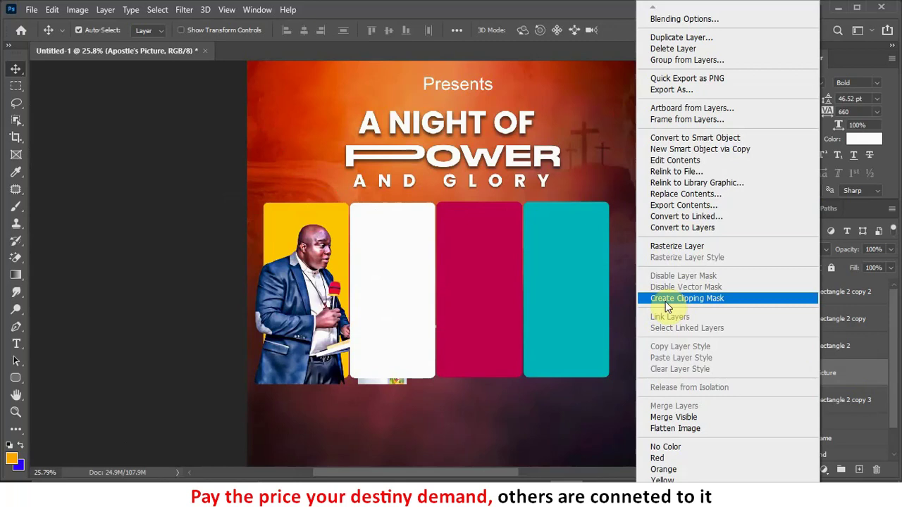
pyautogui.click(723, 301)
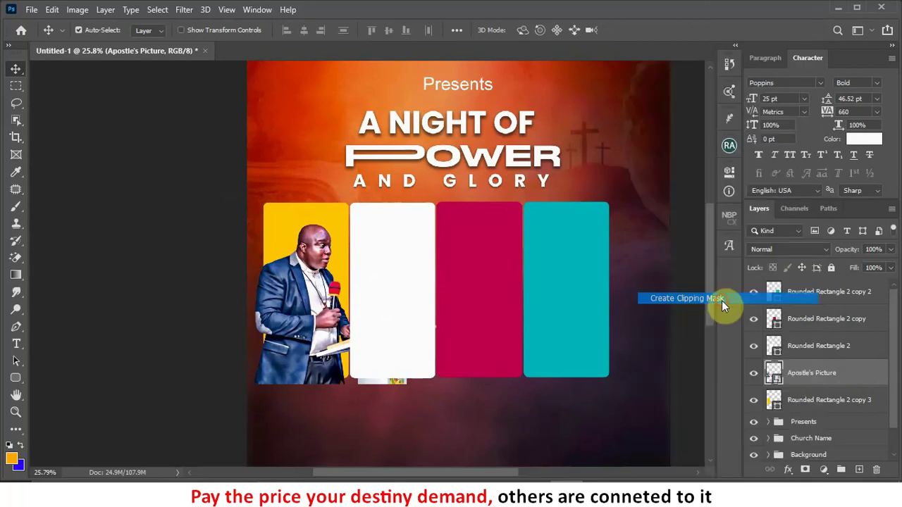
pyautogui.keyDown('alt'); pyautogui.click(800, 386); pyautogui.keyUp('alt')
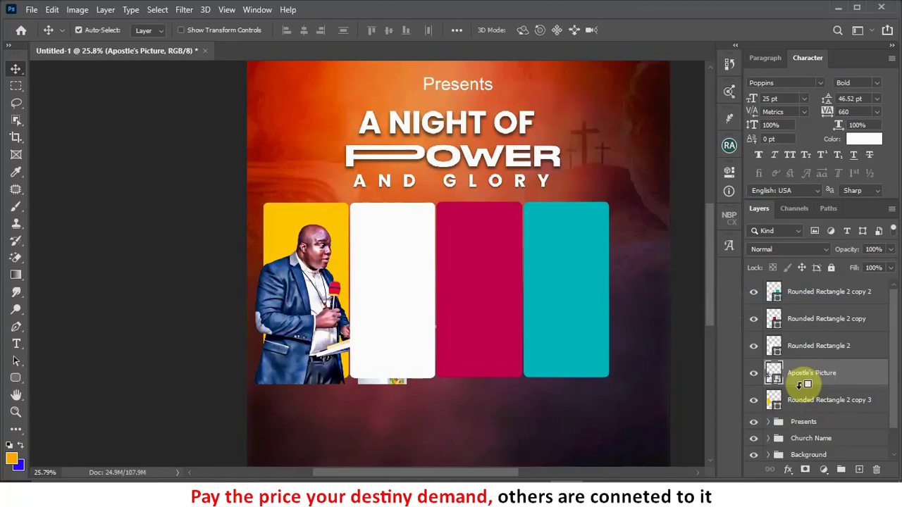
pyautogui.keyDown('alt'); pyautogui.click(800, 384); pyautogui.keyUp('alt')
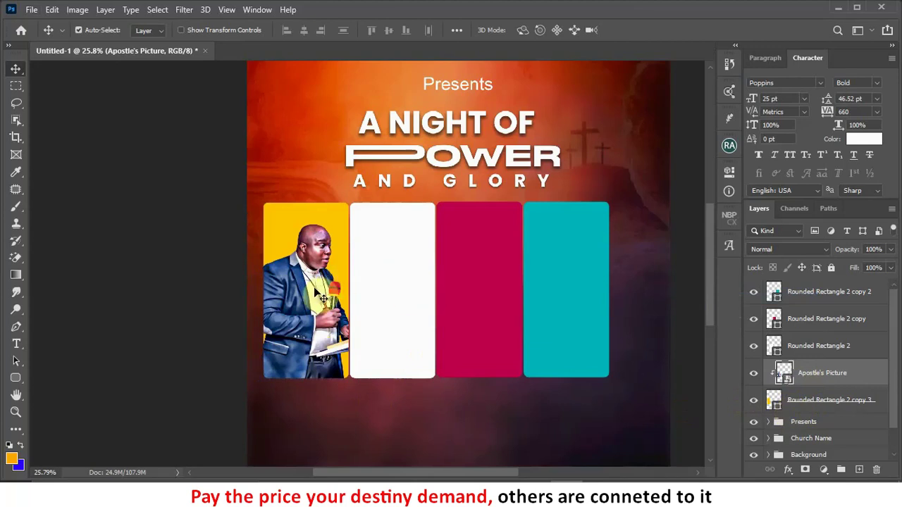
pyautogui.moveTo(315, 289); pyautogui.dragTo(317, 308)
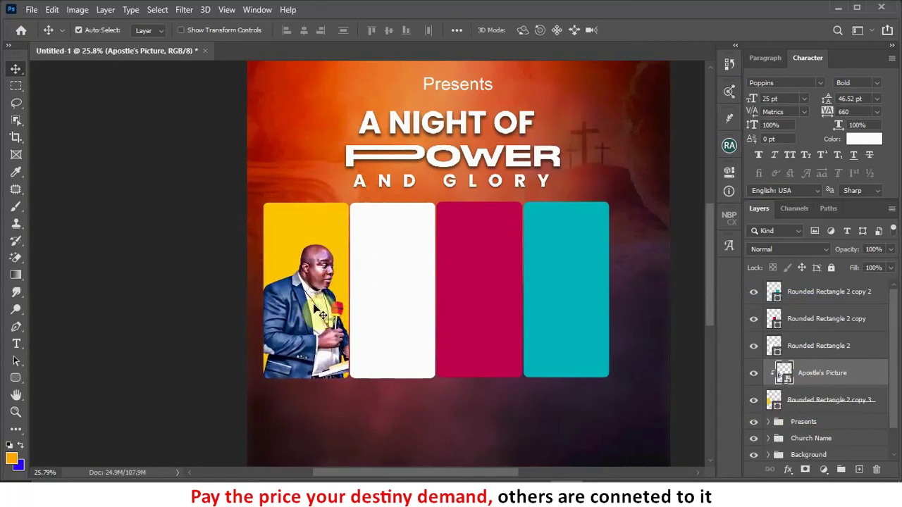
pyautogui.click(411, 296)
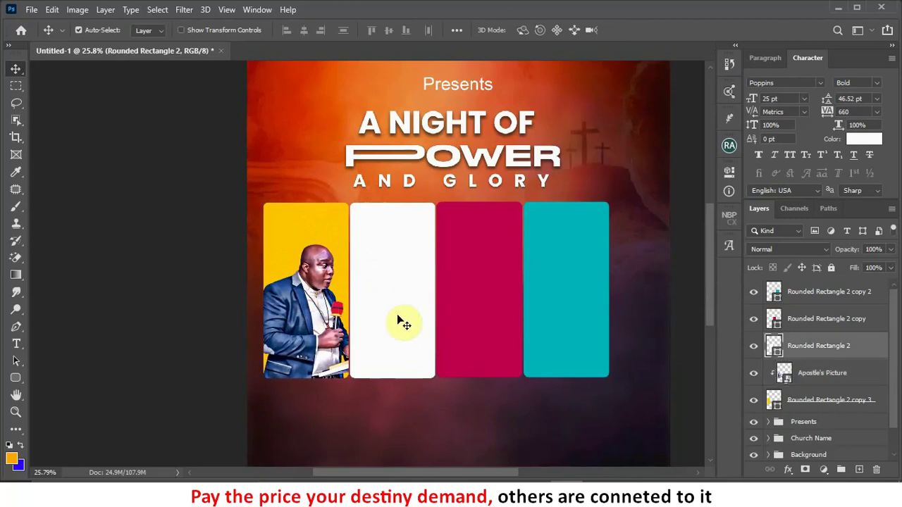
# Step: Bring the Untitled-1 photo into the flyer, shrunk and placed over the white panel
pyautogui.hotkey('alt', 'Tab')
pyautogui.moveTo(420, 282); pyautogui.dragTo(451, 316)
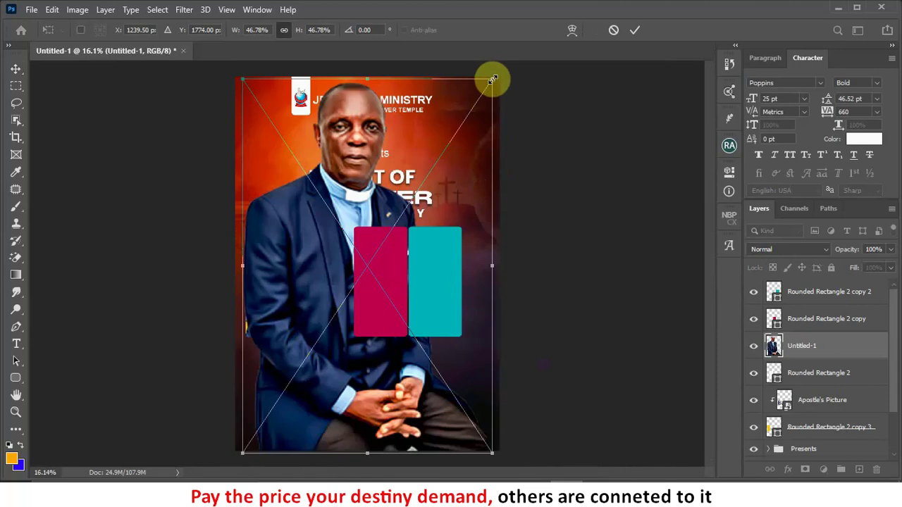
pyautogui.moveTo(489, 78); pyautogui.dragTo(403, 210)
pyautogui.scroll(3, 303, 329)
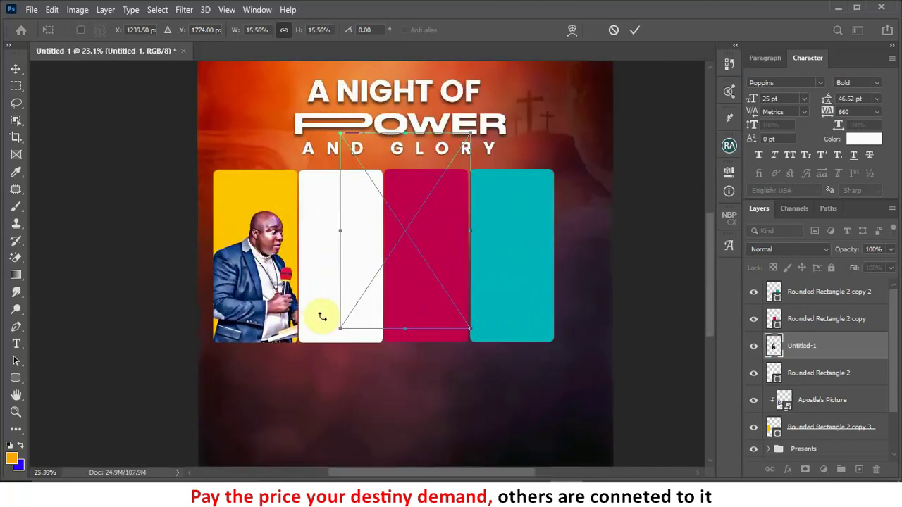
pyautogui.moveTo(379, 258); pyautogui.dragTo(354, 301)
pyautogui.moveTo(456, 156); pyautogui.dragTo(425, 211)
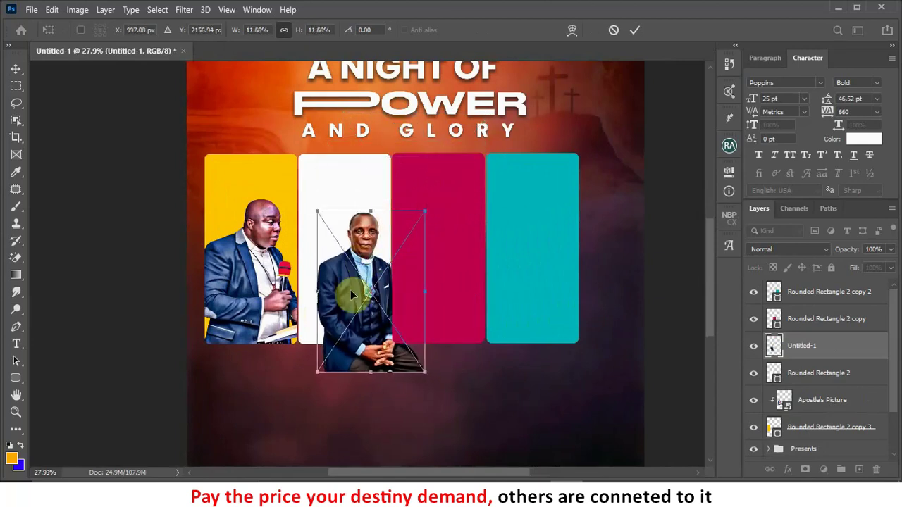
pyautogui.moveTo(350, 290); pyautogui.dragTo(335, 269)
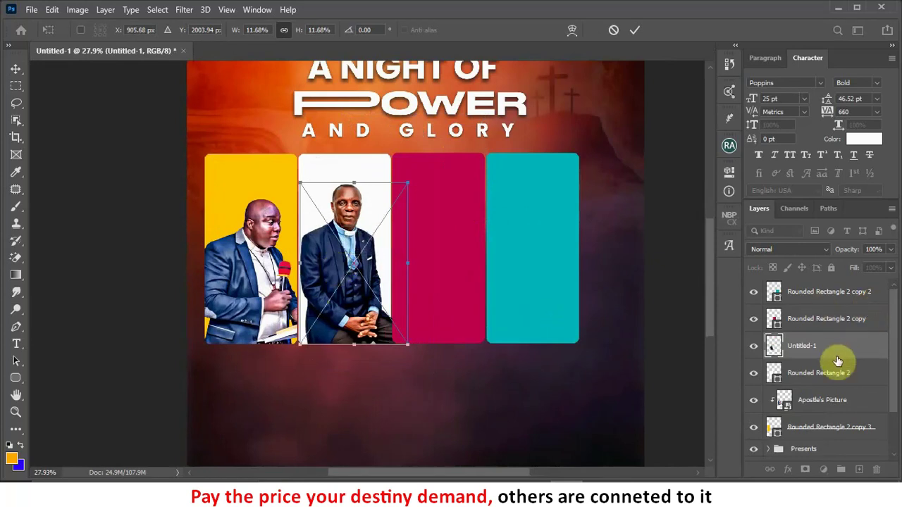
pyautogui.click(635, 30)
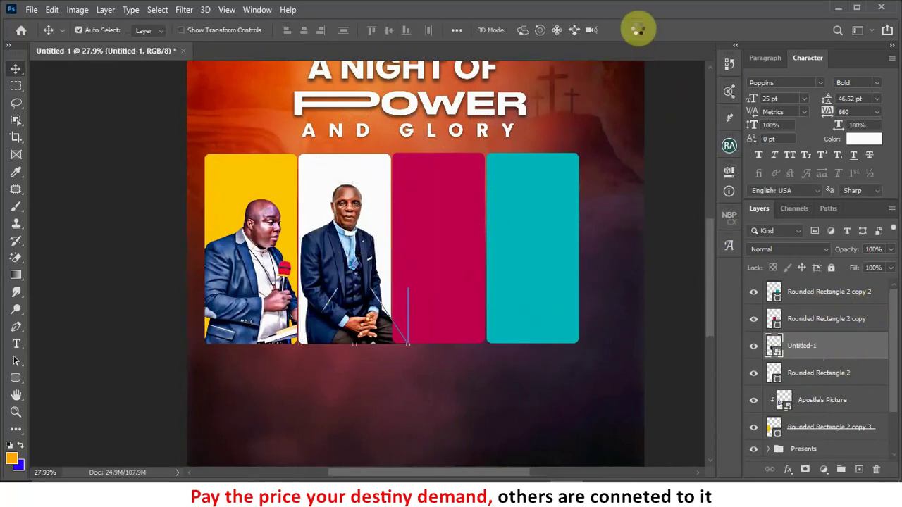
# Step: Clip the photo into the white panel, refine it to 12.36%, and drop in the third portrait
pyautogui.keyDown('alt'); pyautogui.click(828, 356); pyautogui.keyUp('alt')
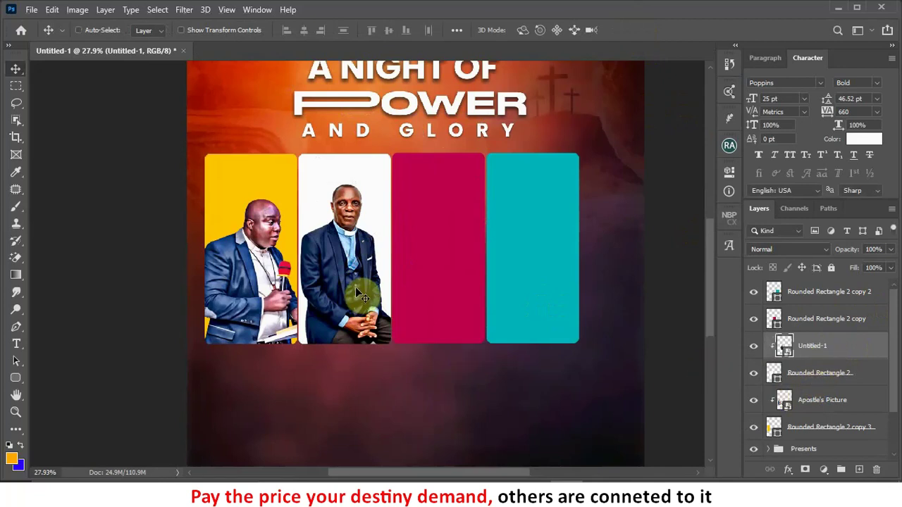
pyautogui.hotkey('ctrl', 't')
pyautogui.moveTo(408, 183); pyautogui.dragTo(413, 172)
pyautogui.moveTo(363, 253); pyautogui.dragTo(363, 267)
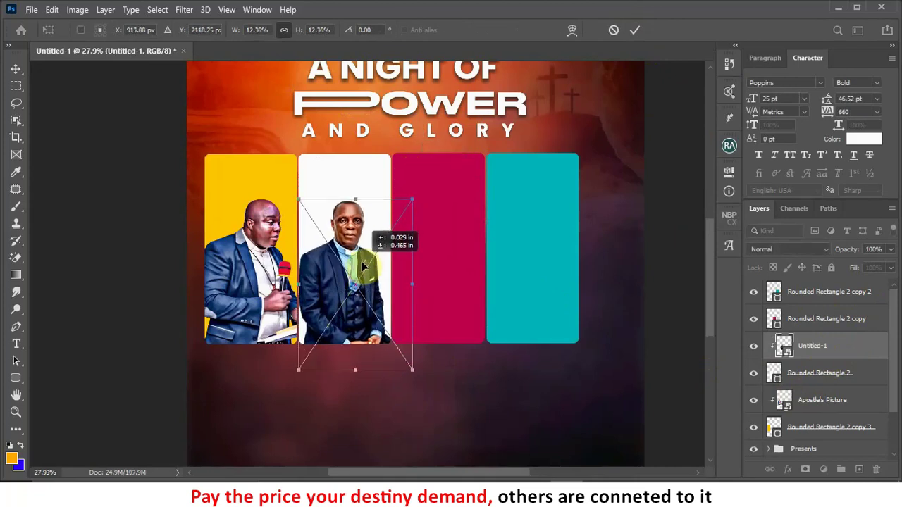
pyautogui.click(634, 31)
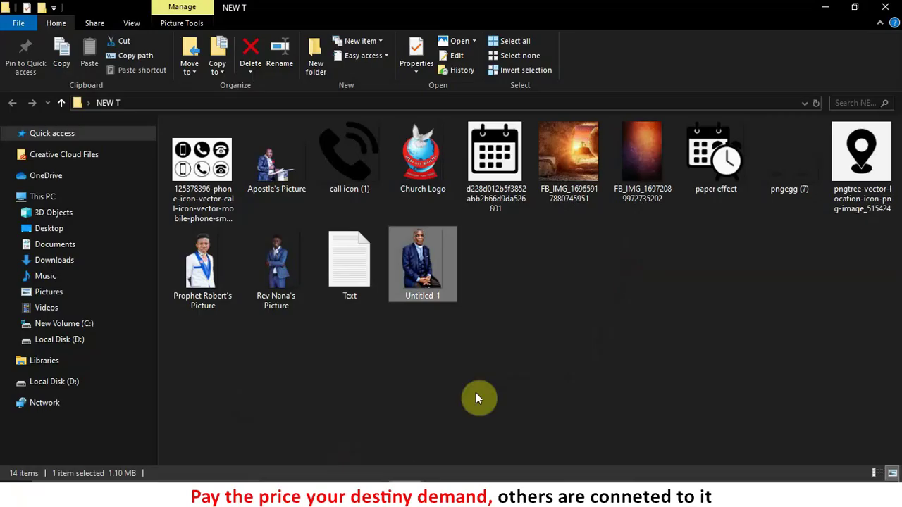
pyautogui.moveTo(419, 261); pyautogui.dragTo(457, 298)
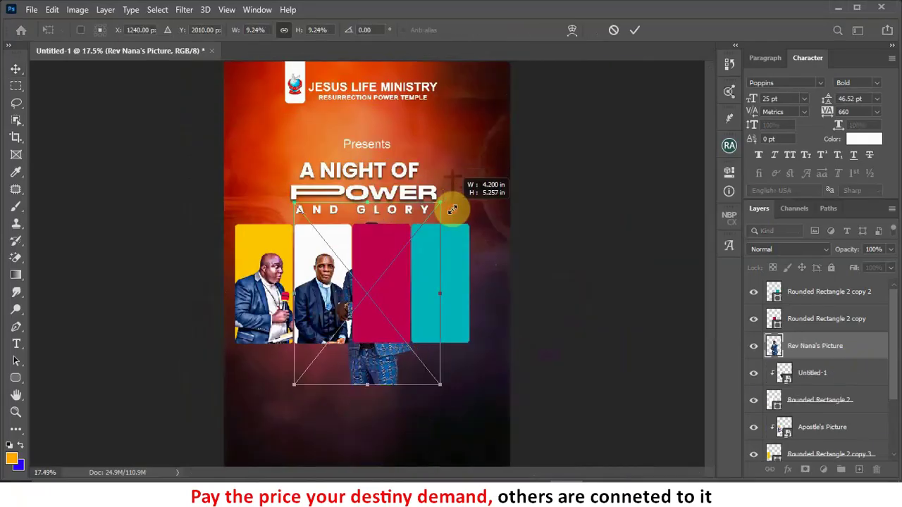
pyautogui.moveTo(452, 210); pyautogui.dragTo(469, 185)
pyautogui.press('Return')
pyautogui.moveTo(238, 258); pyautogui.dragTo(457, 98)
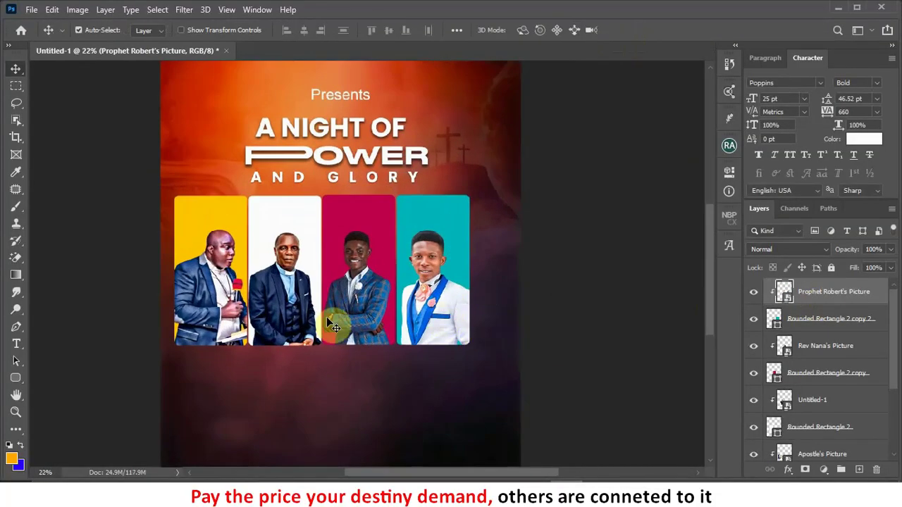
pyautogui.click(295, 311)
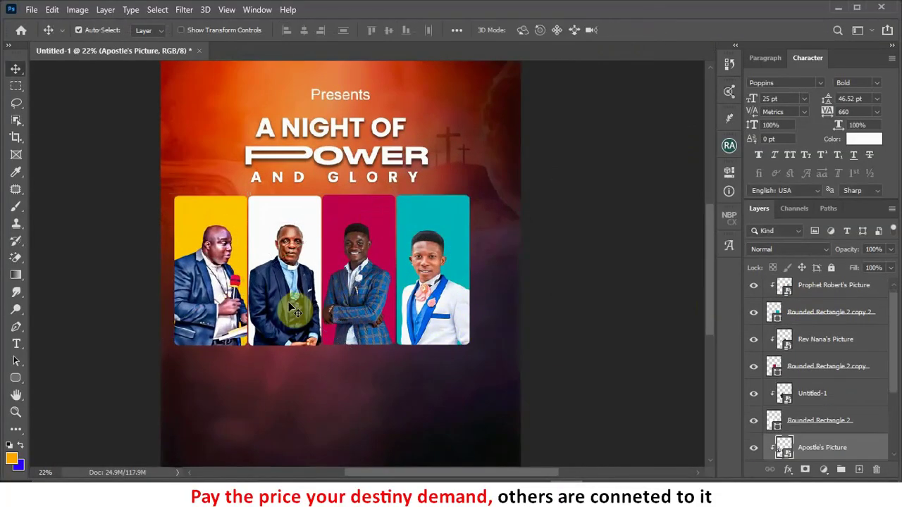
pyautogui.click(121, 270)
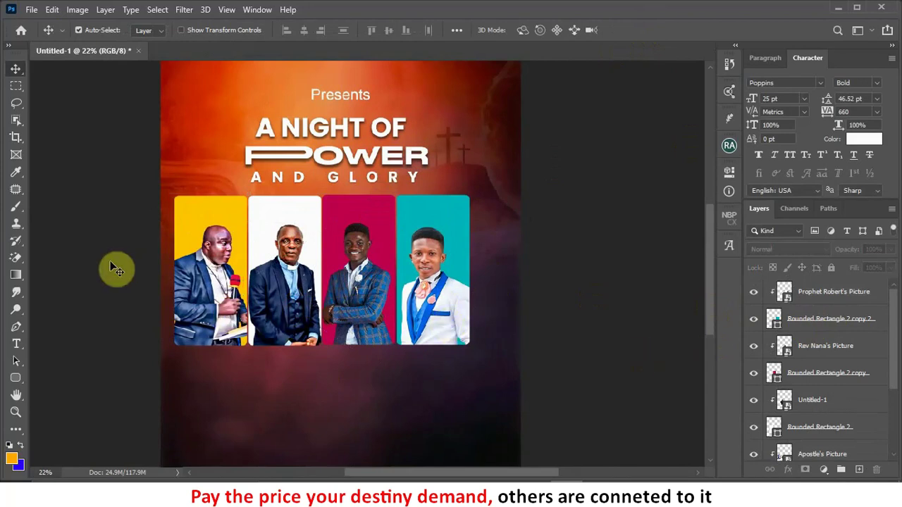
pyautogui.scroll(-1, 422, 310)
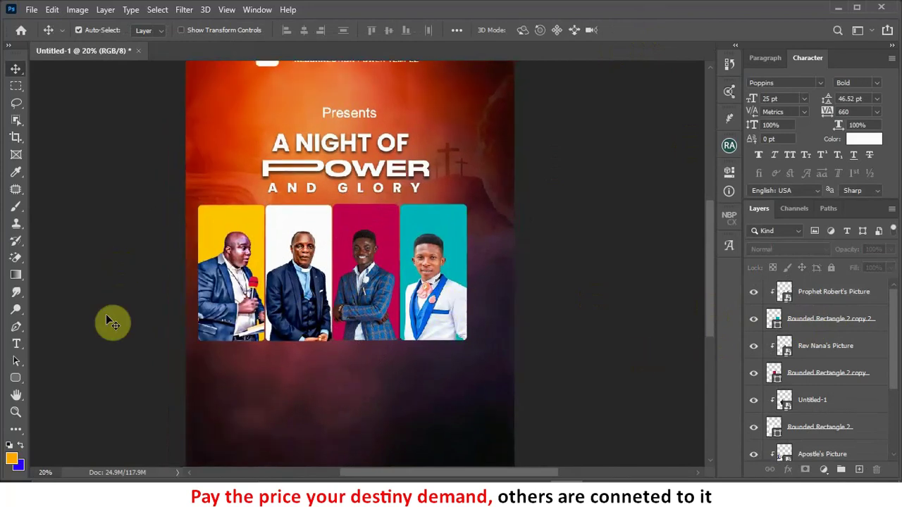
pyautogui.scroll(-3, 781, 343)
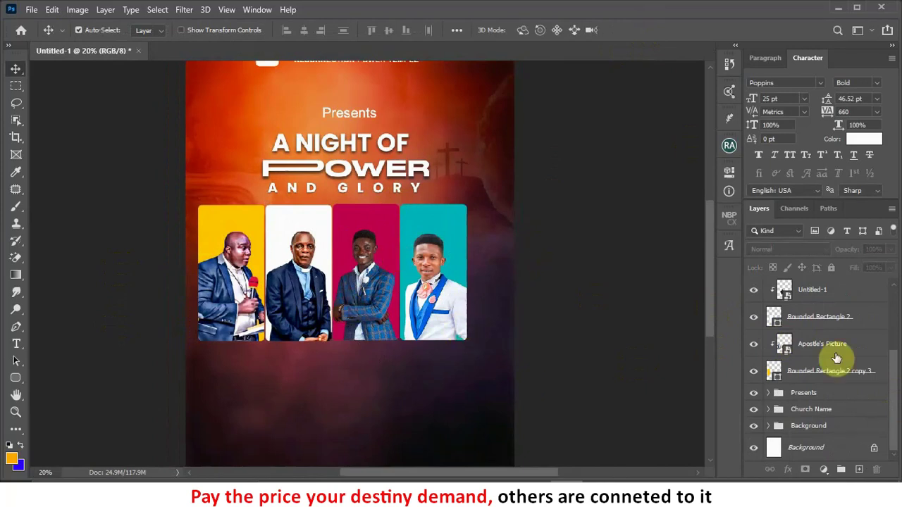
pyautogui.scroll(2, 203, 224)
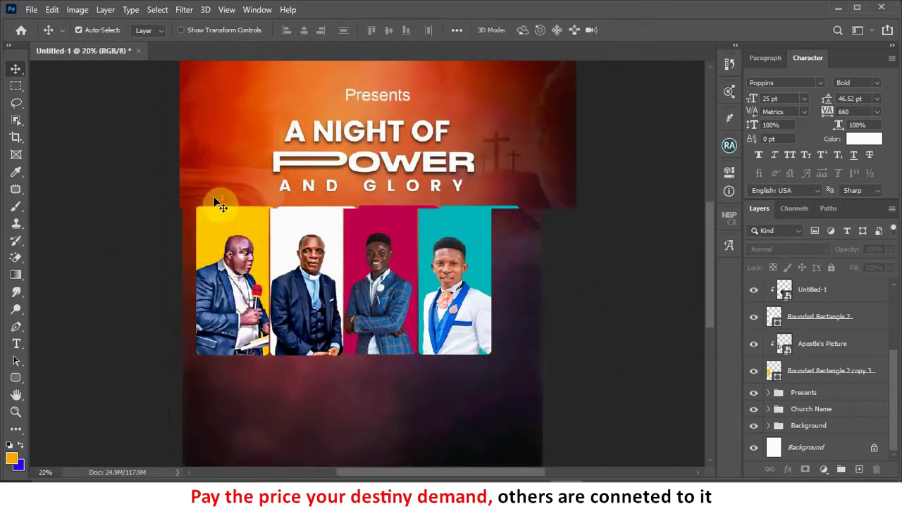
pyautogui.scroll(1, 220, 195)
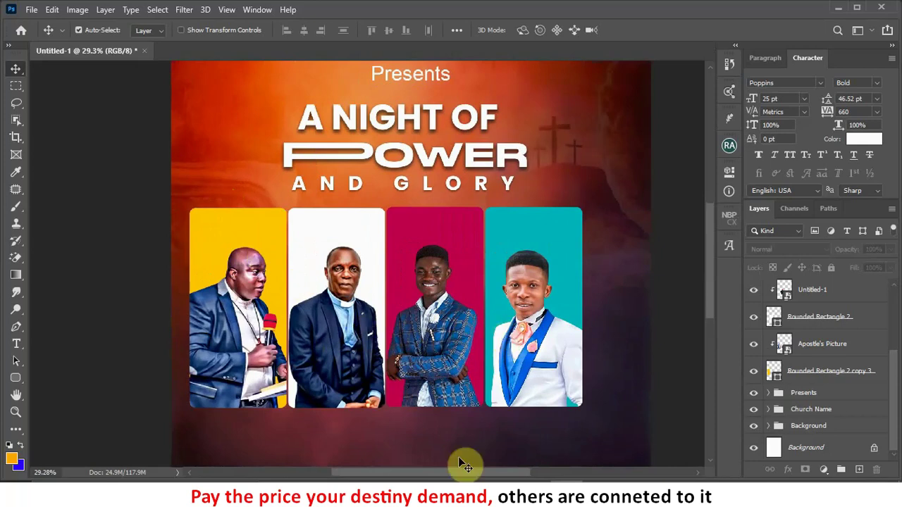
pyautogui.click(351, 467)
# Step: Copy the first minister's REV. name line from the Notepad notes and minimize Notepad
pyautogui.click(269, 232)
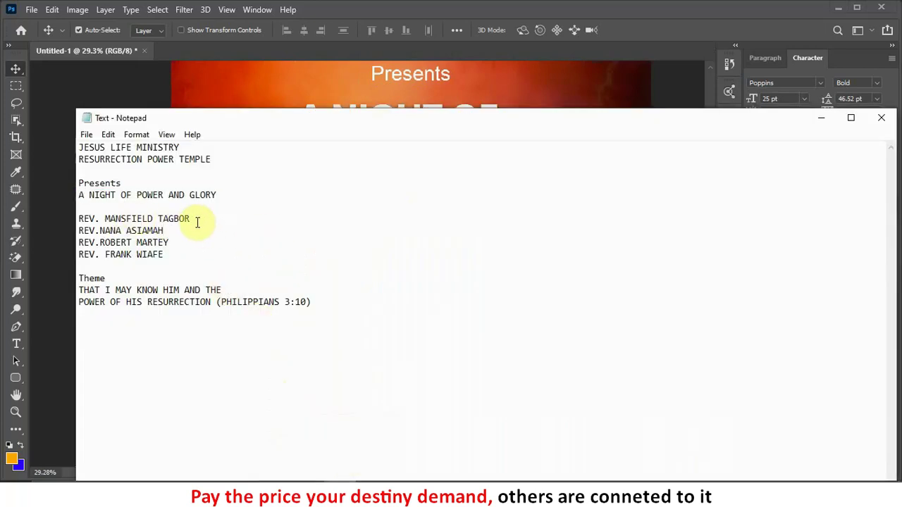
pyautogui.moveTo(194, 222); pyautogui.dragTo(66, 215)
pyautogui.hotkey('ctrl', 'c')
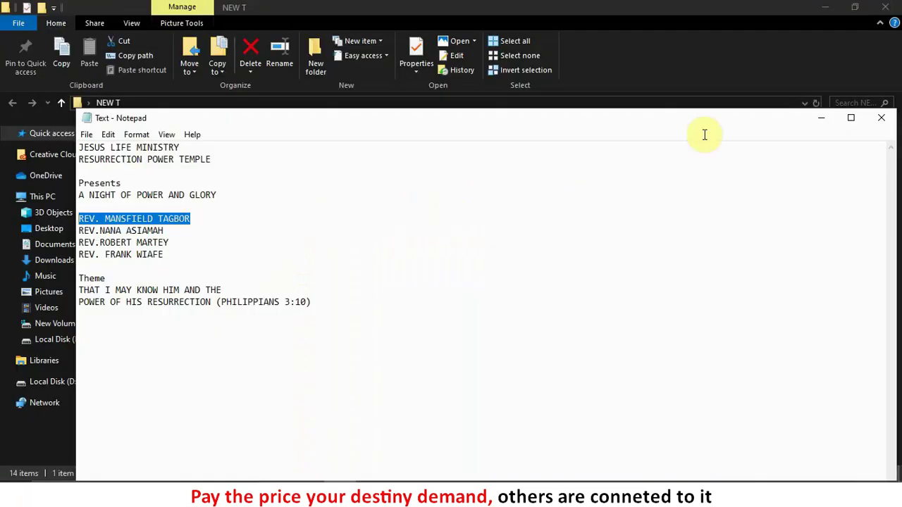
pyautogui.click(824, 117)
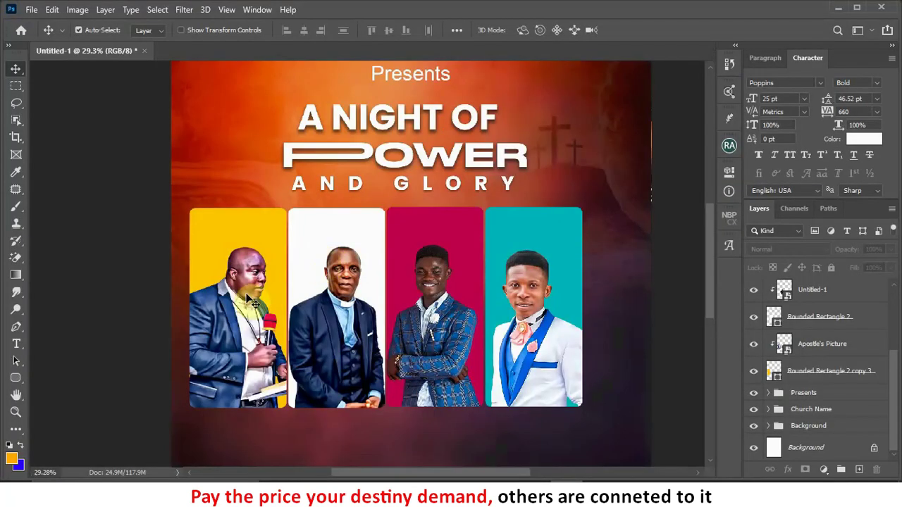
# Step: Select the second portrait's layer and start a text layer at the top of its panel
pyautogui.scroll(1, 250, 300)
pyautogui.click(16, 344)
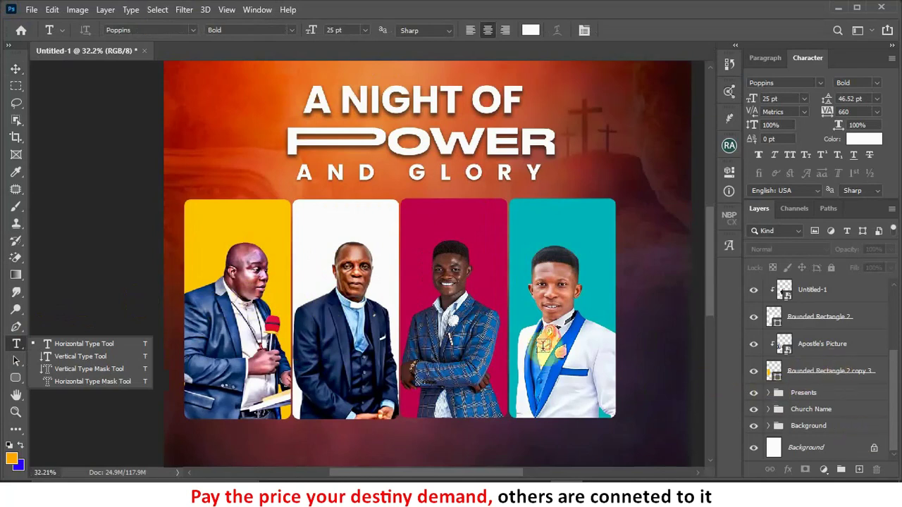
pyautogui.click(17, 70)
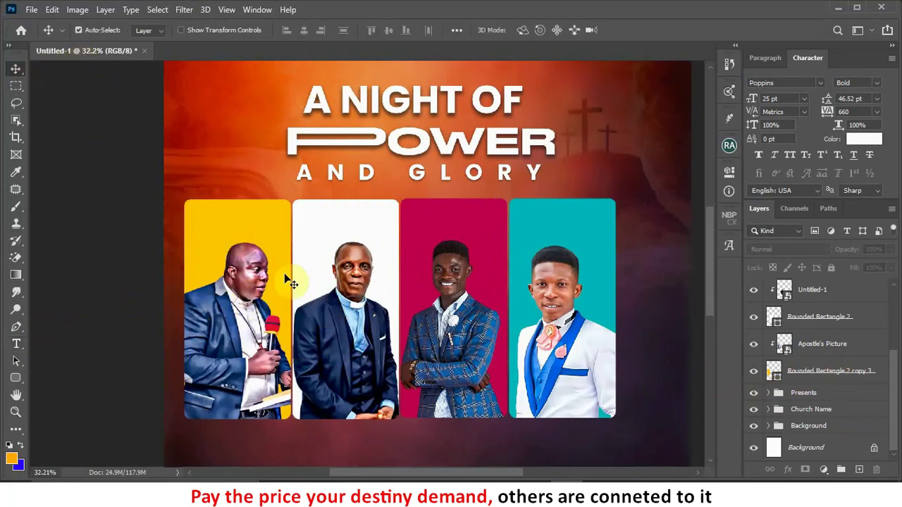
pyautogui.click(349, 296)
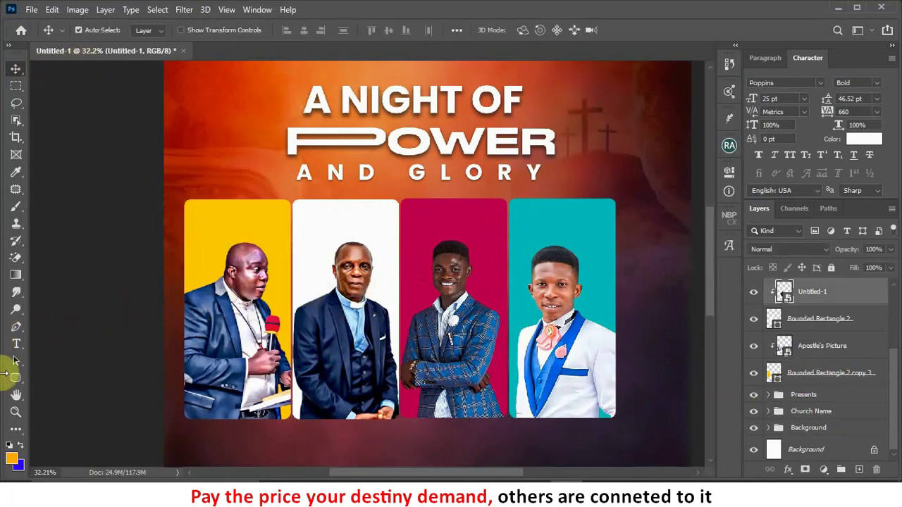
pyautogui.click(17, 345)
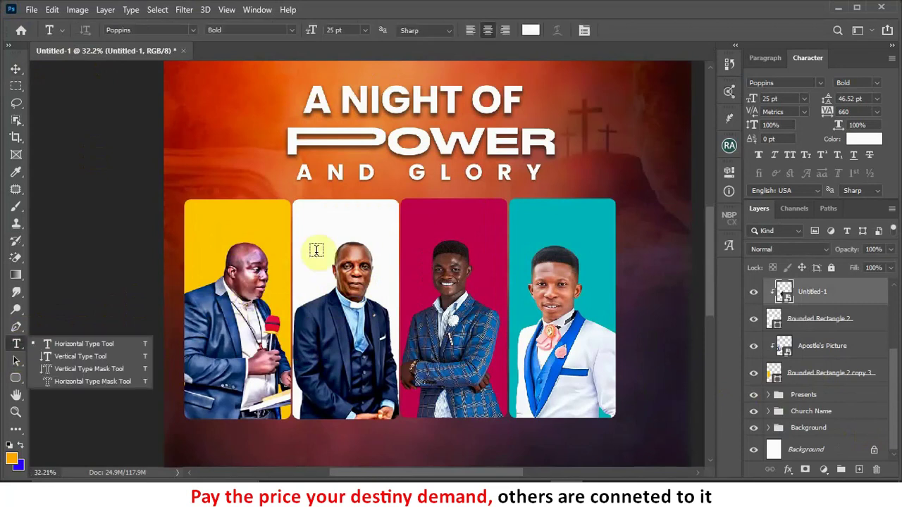
pyautogui.click(340, 220)
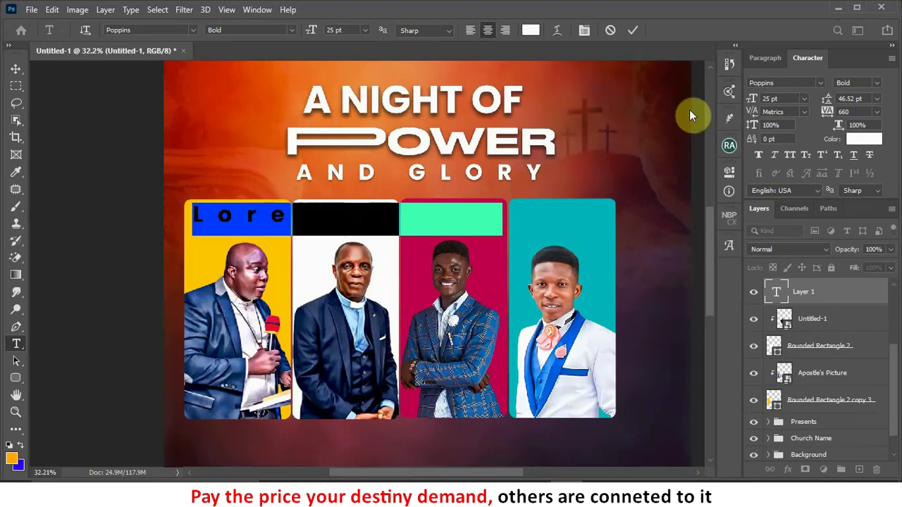
# Step: Set the text to 11 pt, black, with 0 tracking
pyautogui.click(756, 98)
pyautogui.moveTo(757, 98); pyautogui.dragTo(728, 98)
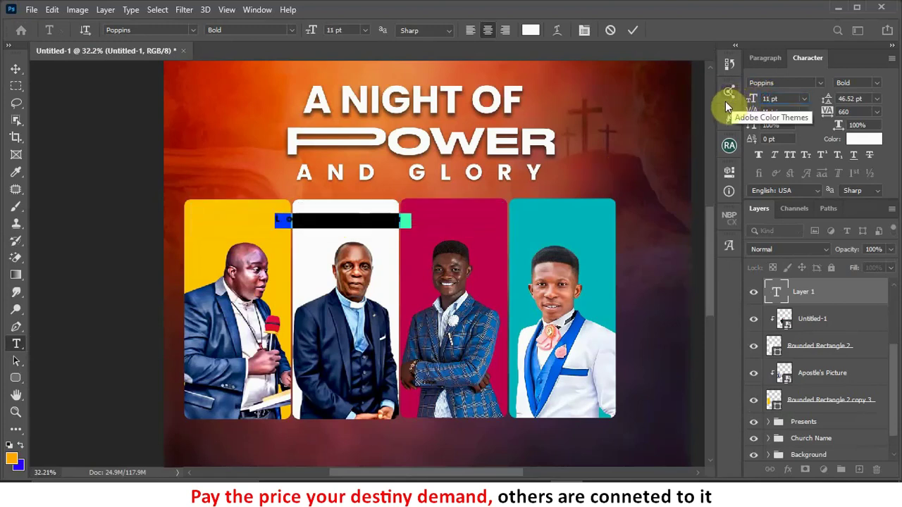
pyautogui.click(861, 140)
pyautogui.click(722, 210)
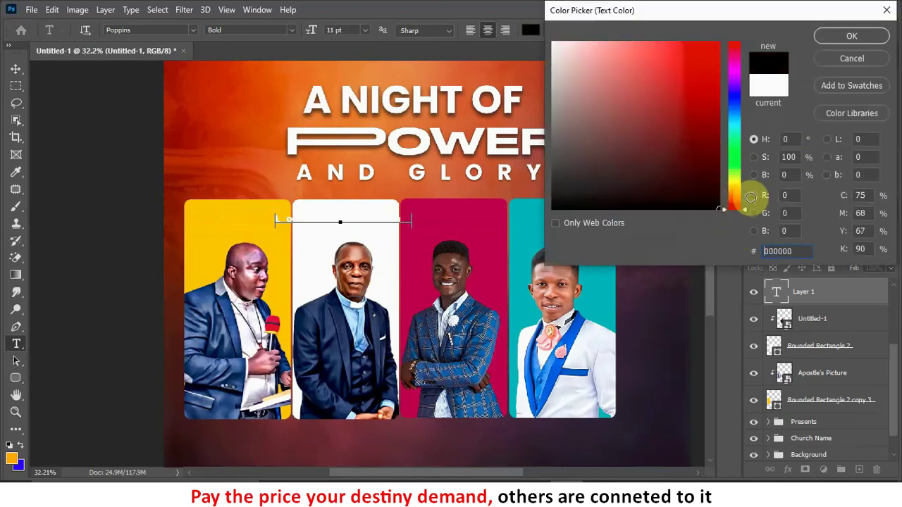
pyautogui.click(835, 38)
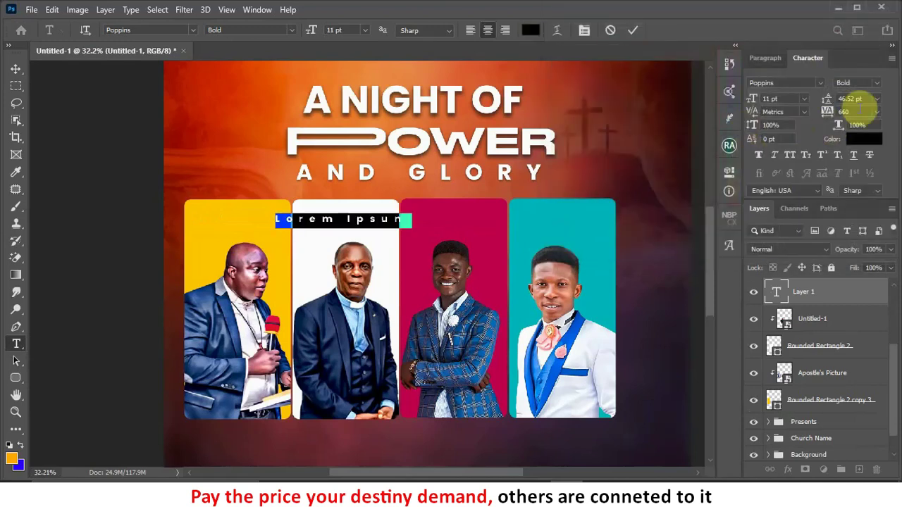
pyautogui.click(852, 112)
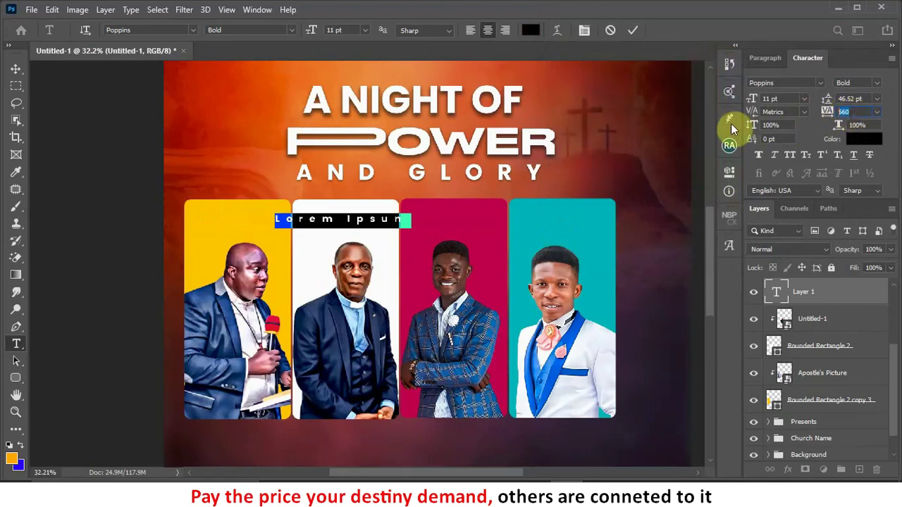
pyautogui.write('0')
pyautogui.press('Return')
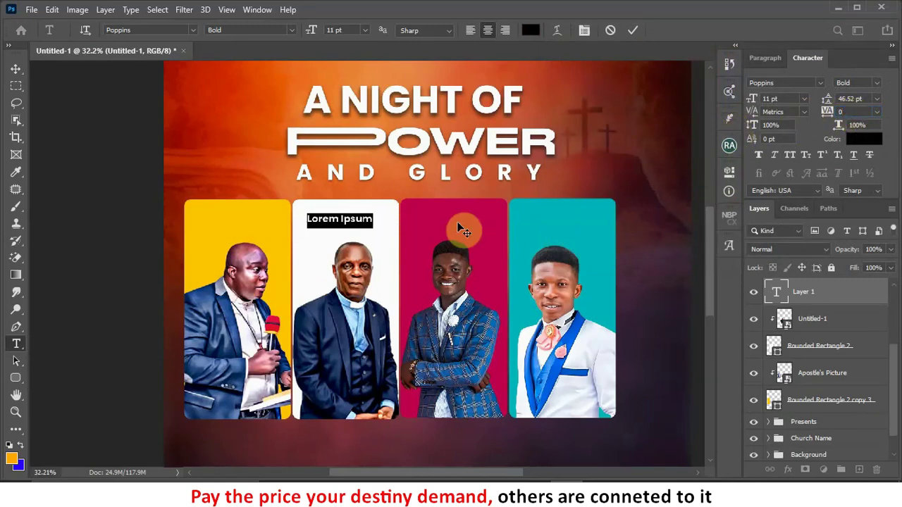
# Step: Paste the minister's name and colour the word REV. pure red
pyautogui.hotkey('ctrl', 'v')
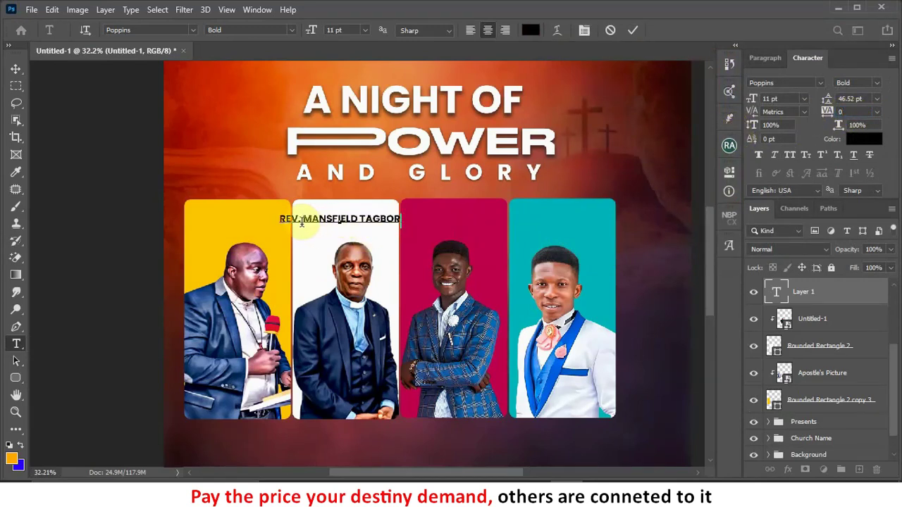
pyautogui.moveTo(302, 221); pyautogui.dragTo(274, 221)
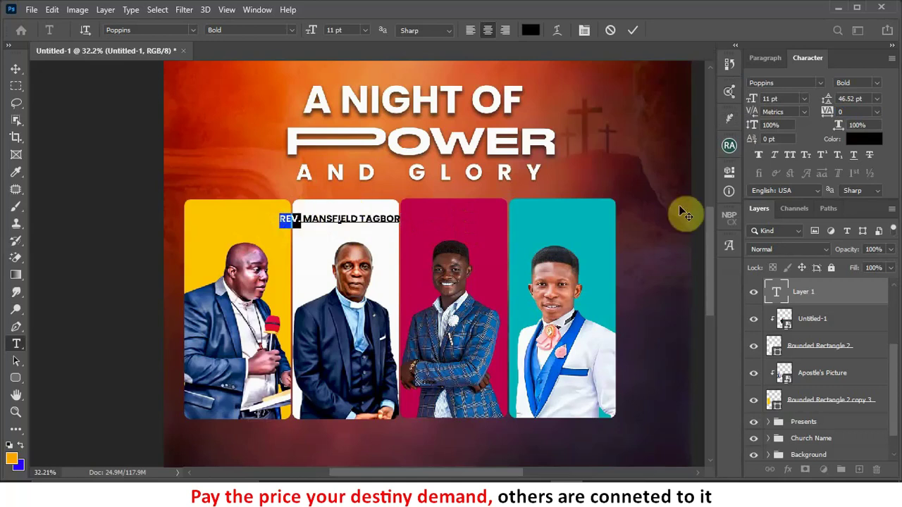
pyautogui.click(866, 138)
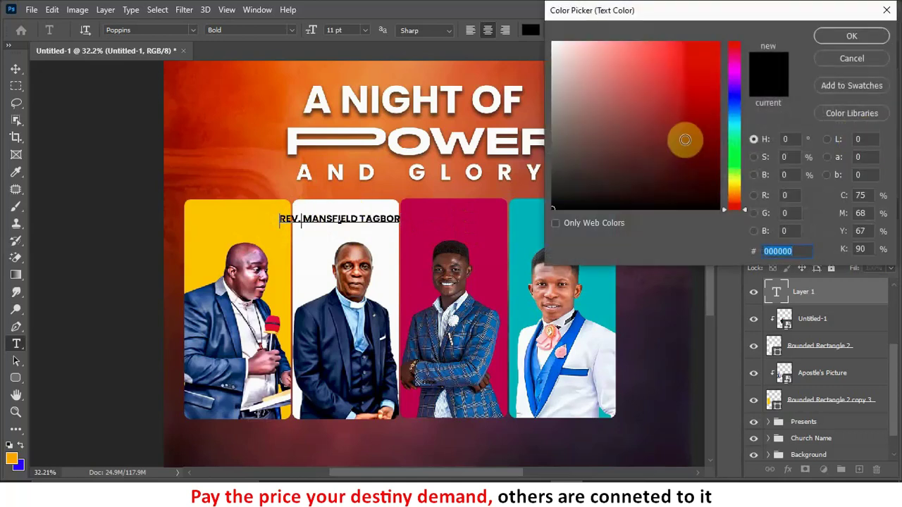
pyautogui.moveTo(685, 138)
pyautogui.mouseDown()
pyautogui.moveTo(696, 75)
pyautogui.moveTo(719, 41)
pyautogui.mouseUp()
pyautogui.click(847, 36)
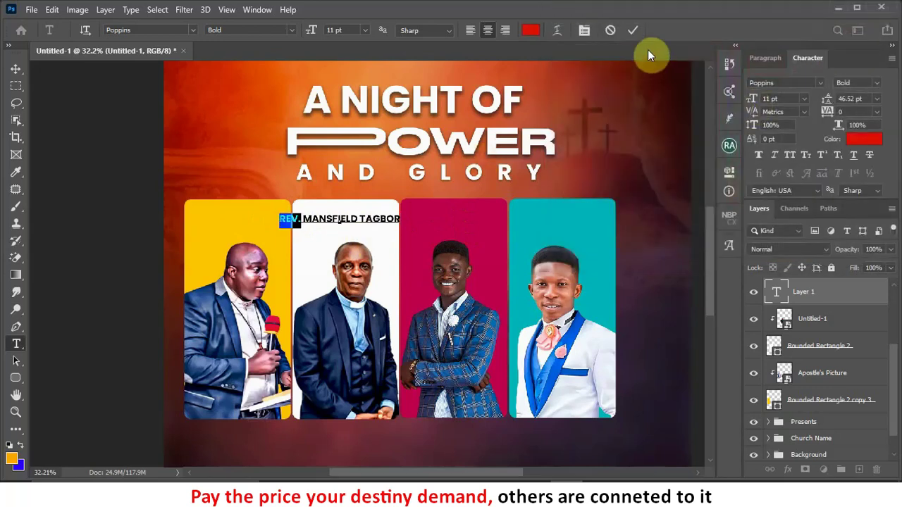
pyautogui.click(609, 73)
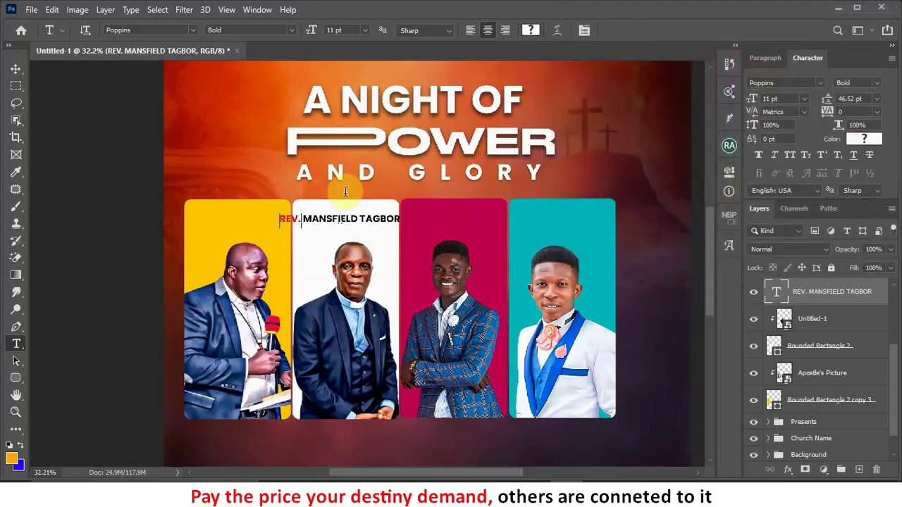
# Step: Break the name onto three lines and set the leading to 10 pt
pyautogui.click(304, 221)
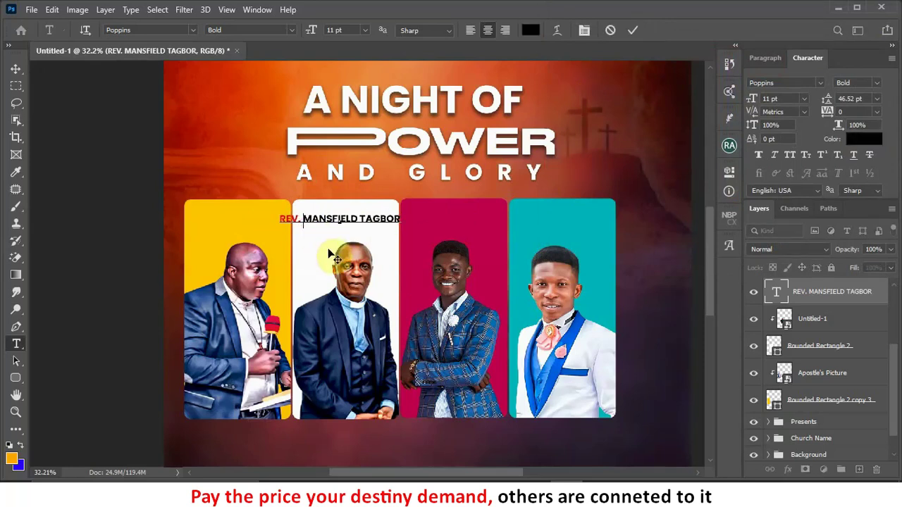
pyautogui.press('Return')
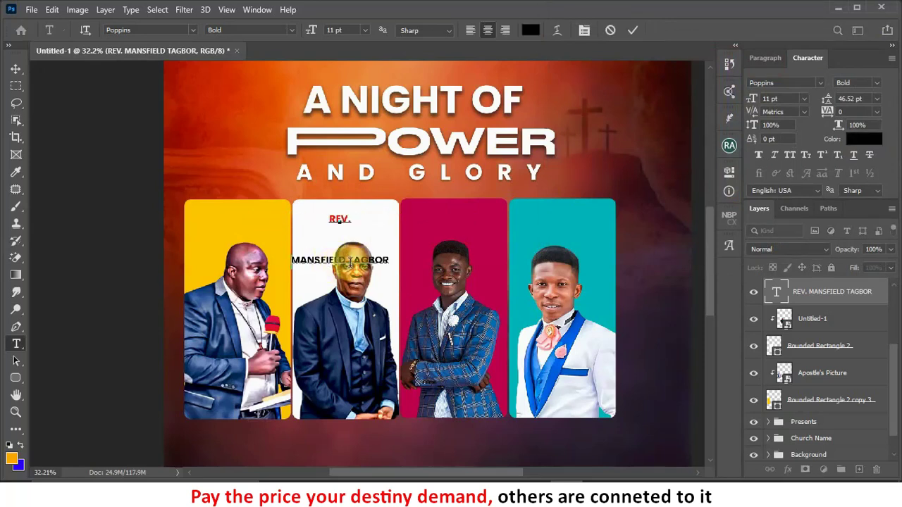
pyautogui.click(349, 260)
pyautogui.press('Return')
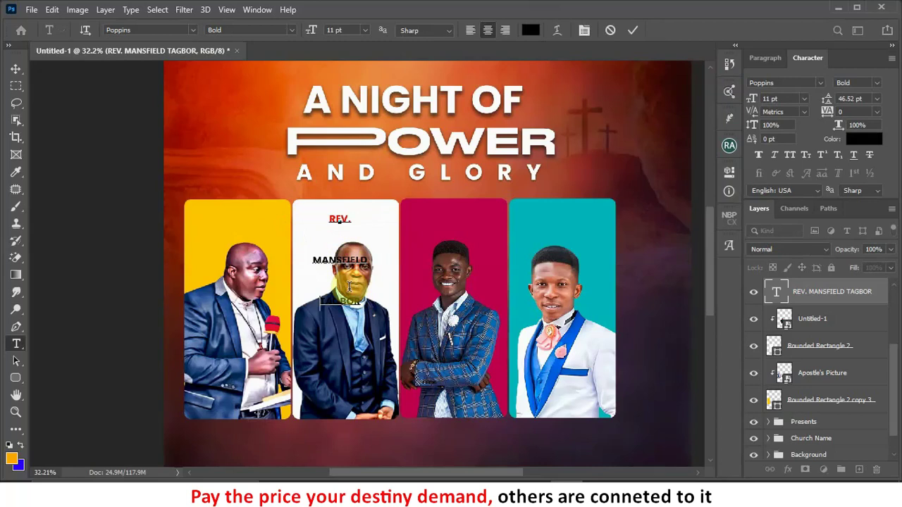
pyautogui.click(635, 31)
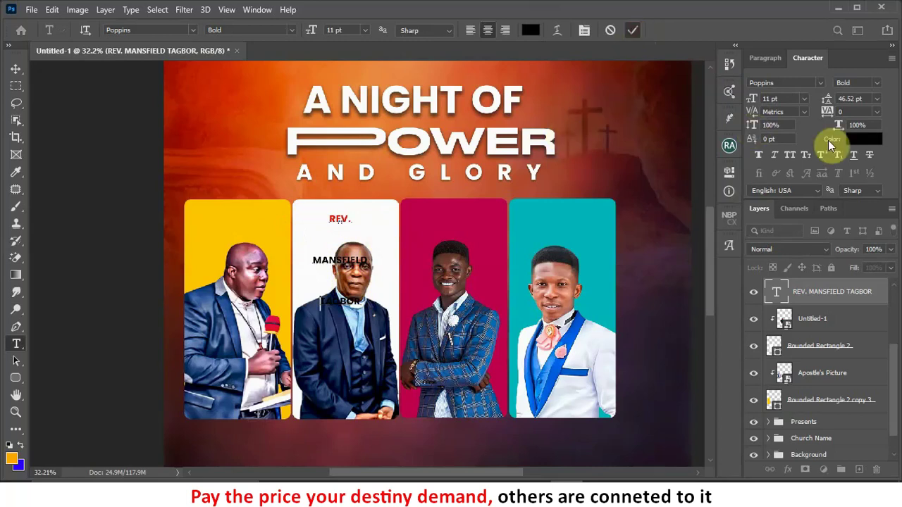
pyautogui.click(826, 100)
pyautogui.write('10')
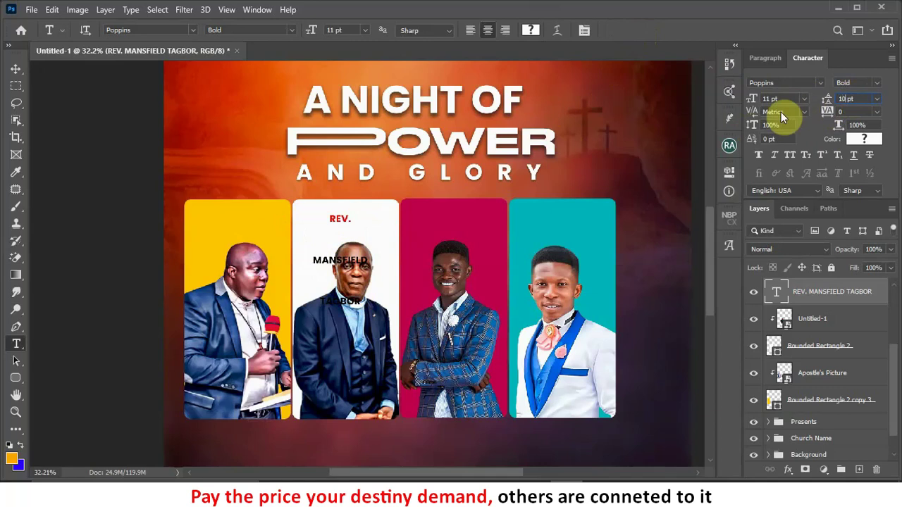
pyautogui.press('Return')
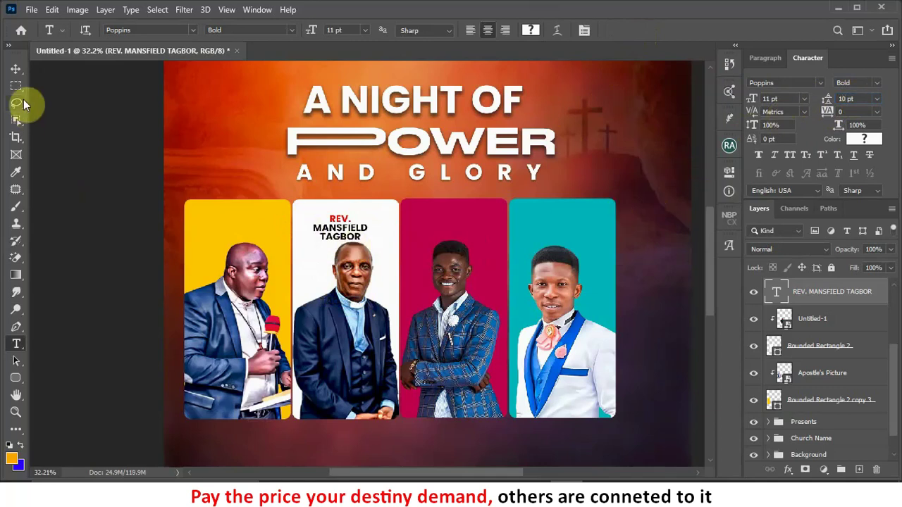
pyautogui.click(16, 68)
# Step: Scale the name caption down to about 7.99 pt and centre it near the white panel's top
pyautogui.scroll(3, 356, 240)
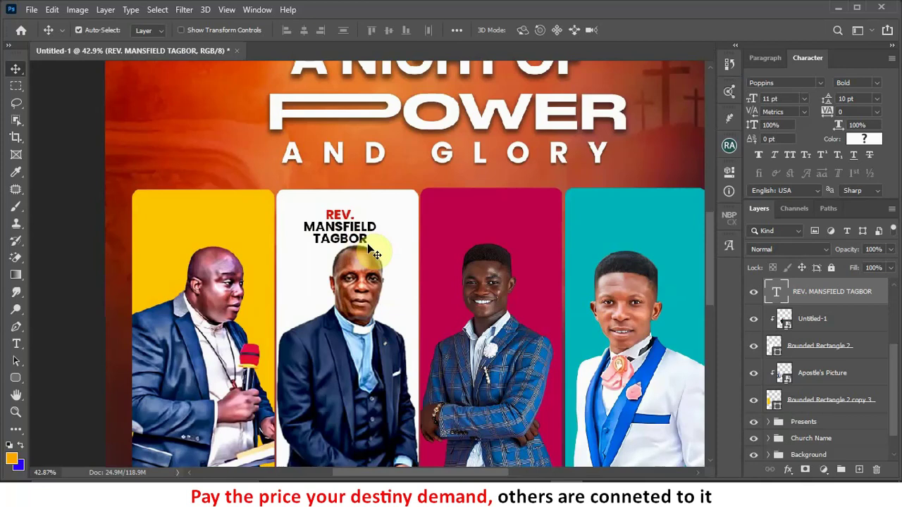
pyautogui.hotkey('ctrl', 't')
pyautogui.moveTo(378, 251); pyautogui.dragTo(358, 239)
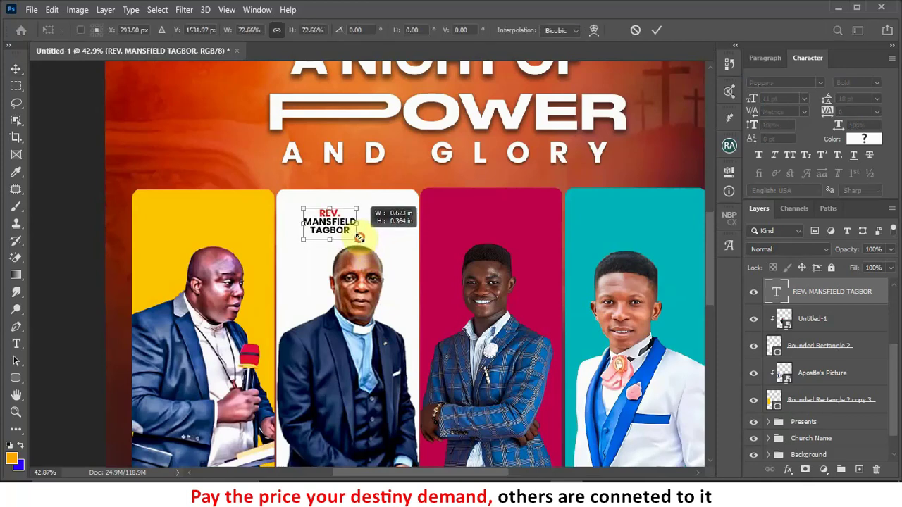
pyautogui.doubleClick(341, 225)
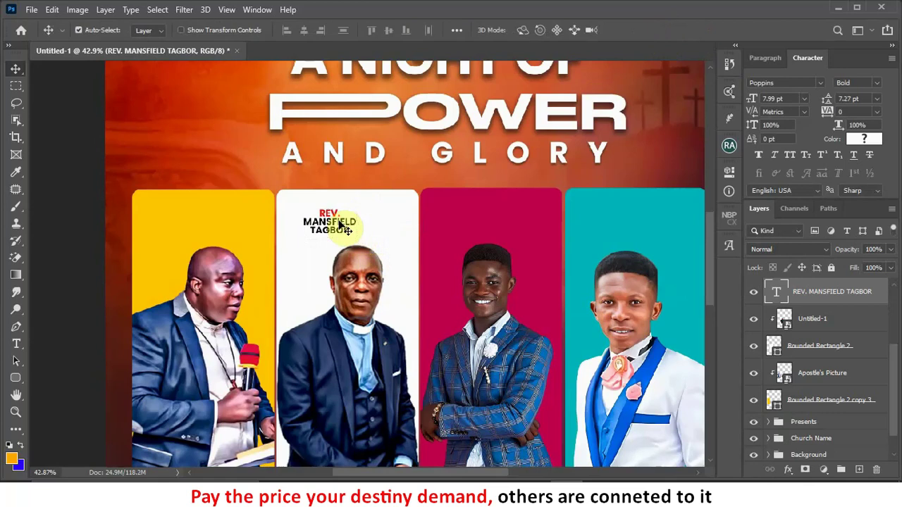
pyautogui.moveTo(343, 224); pyautogui.dragTo(360, 229)
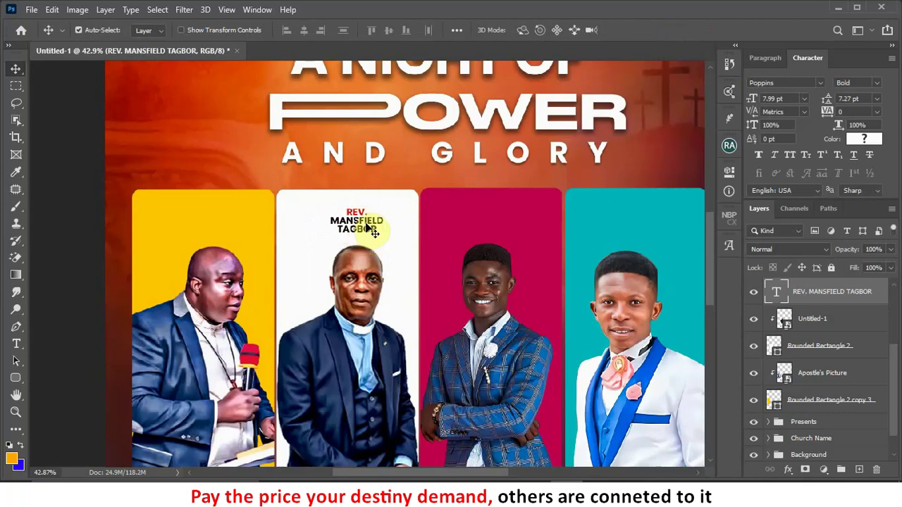
pyautogui.moveTo(366, 223); pyautogui.dragTo(366, 219)
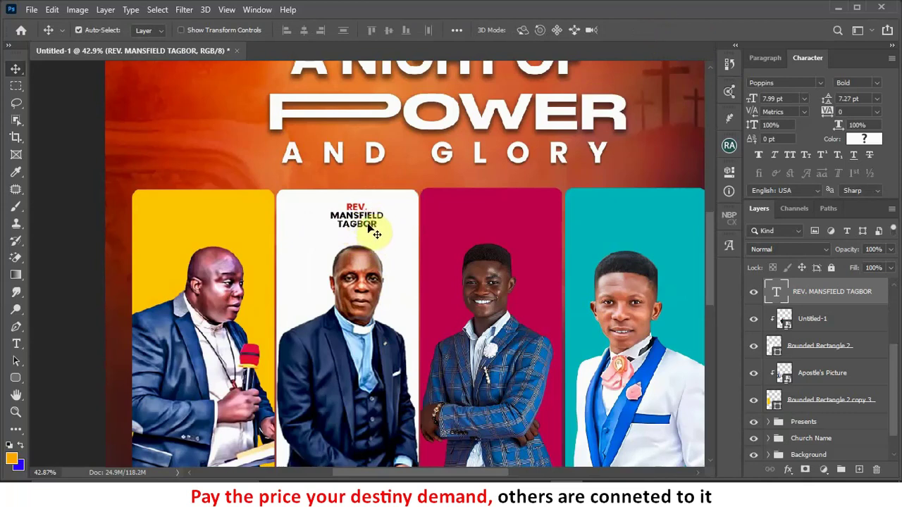
pyautogui.doubleClick(368, 224)
pyautogui.click(376, 227)
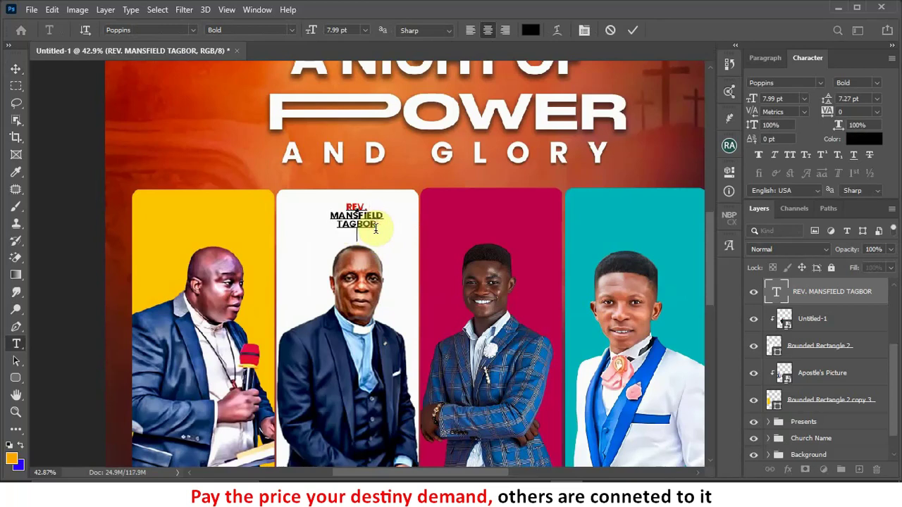
# Step: Add a 'Guest' line under the name set in the Black Stars font
pyautogui.write('Gustav')
pyautogui.scroll(2, 373, 233)
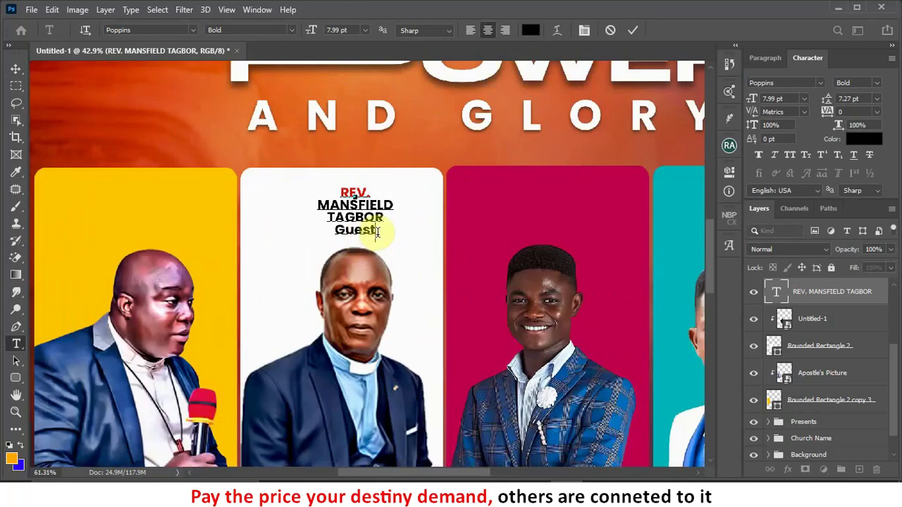
pyautogui.moveTo(377, 233); pyautogui.dragTo(322, 233)
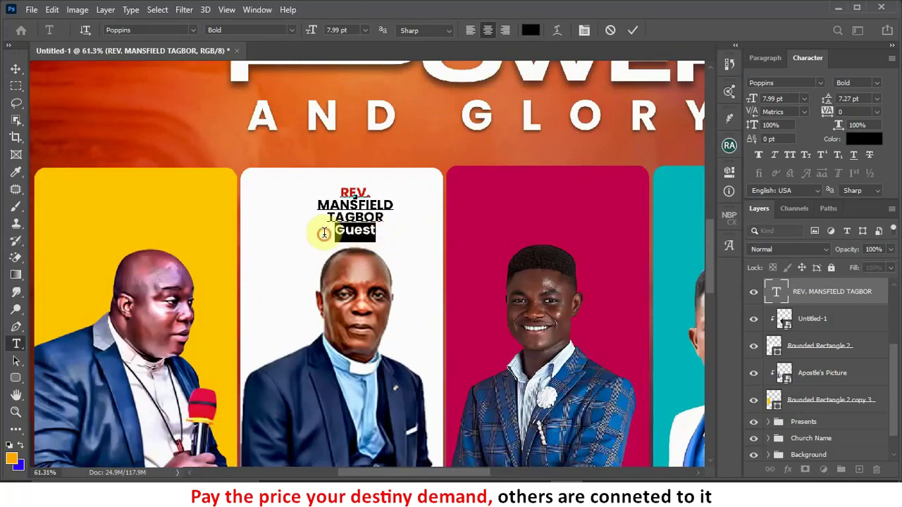
pyautogui.click(818, 83)
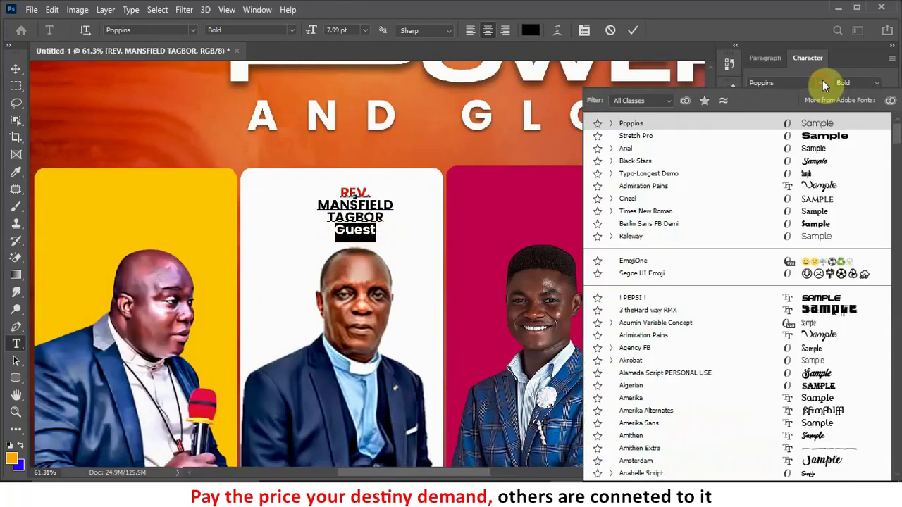
pyautogui.click(815, 162)
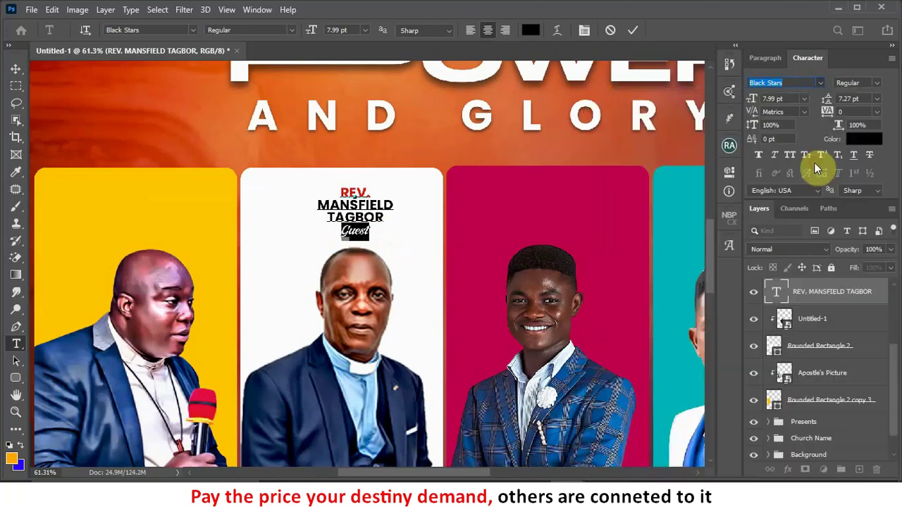
pyautogui.click(631, 29)
pyautogui.press('v')
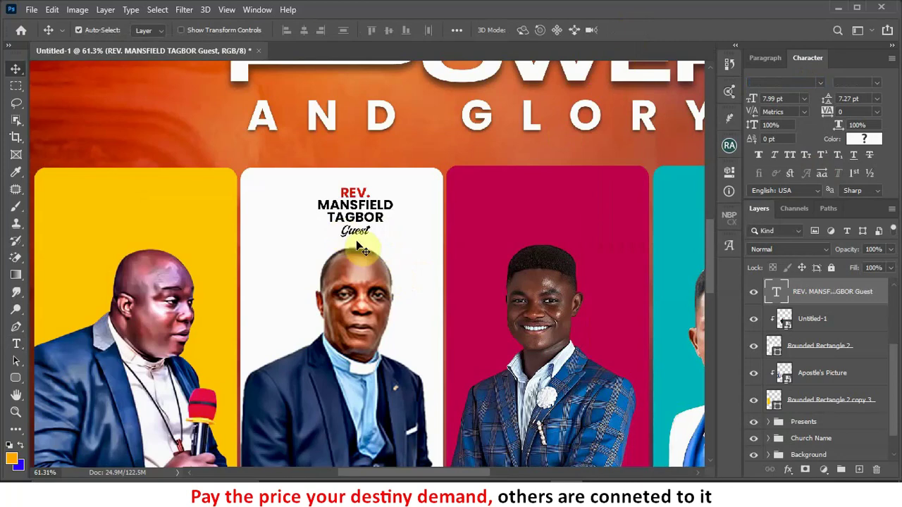
# Step: Colour the Guest line red
pyautogui.doubleClick(358, 233)
pyautogui.moveTo(370, 231); pyautogui.dragTo(330, 231)
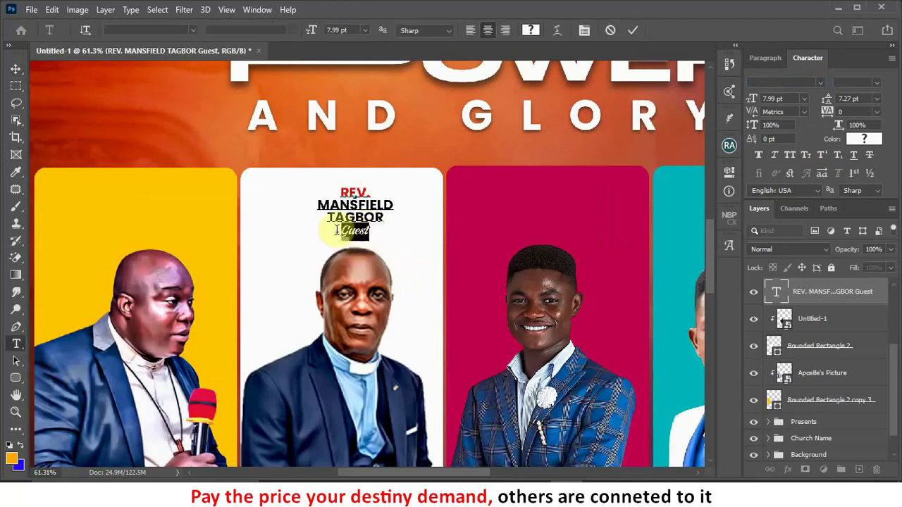
pyautogui.click(863, 139)
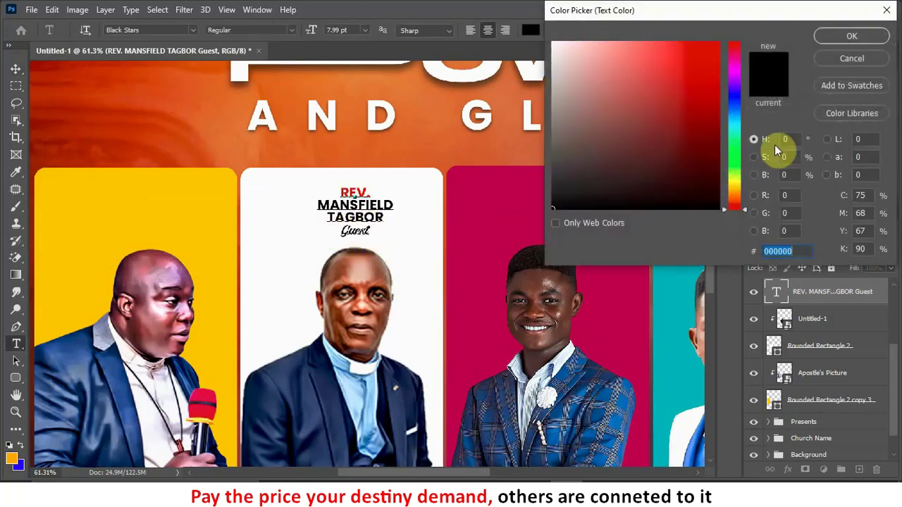
pyautogui.click(852, 35)
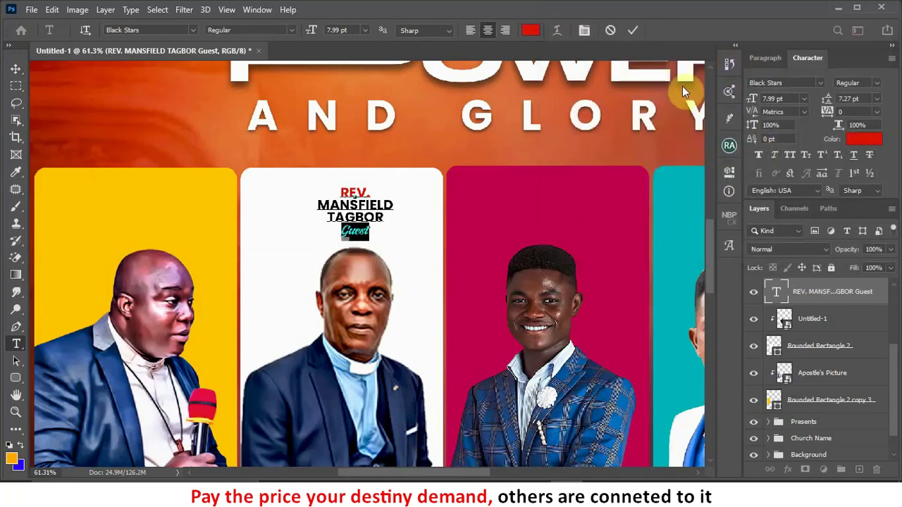
pyautogui.click(632, 32)
pyautogui.click(19, 72)
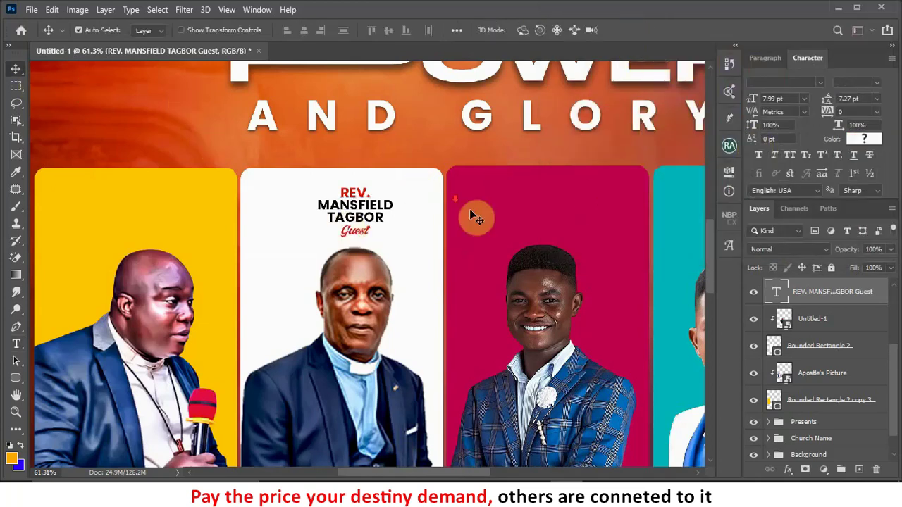
# Step: Duplicate the whole name block onto the yellow card
pyautogui.scroll(-2, 481, 214)
pyautogui.scroll(-1, 272, 235)
pyautogui.scroll(3, 205, 219)
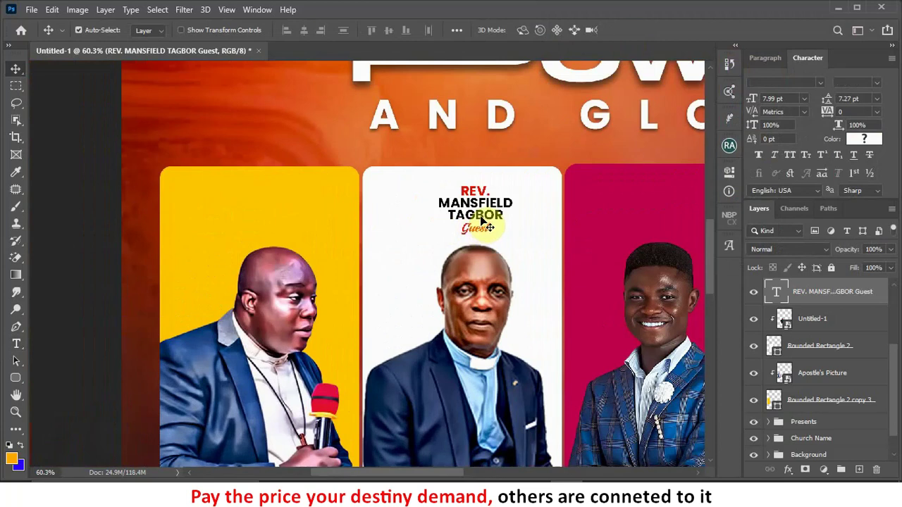
pyautogui.moveTo(483, 220); pyautogui.dragTo(272, 212)
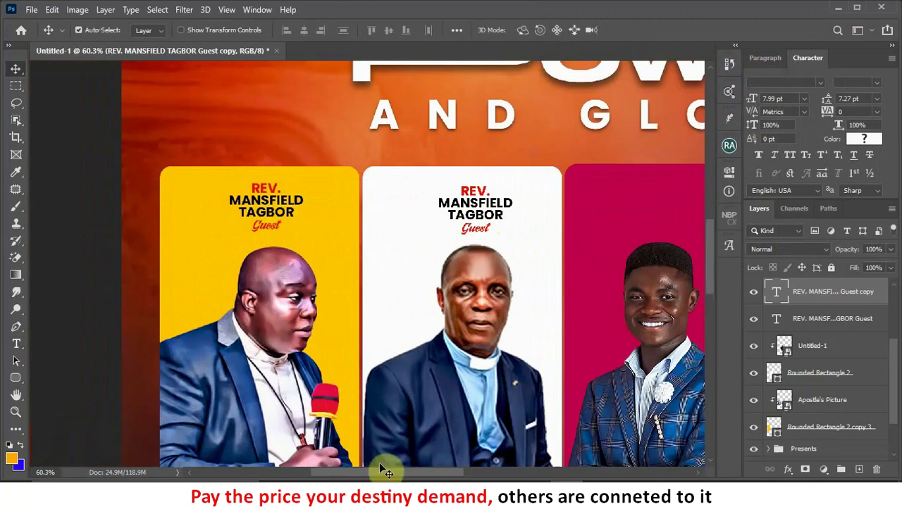
pyautogui.hotkey('alt', 'Tab')
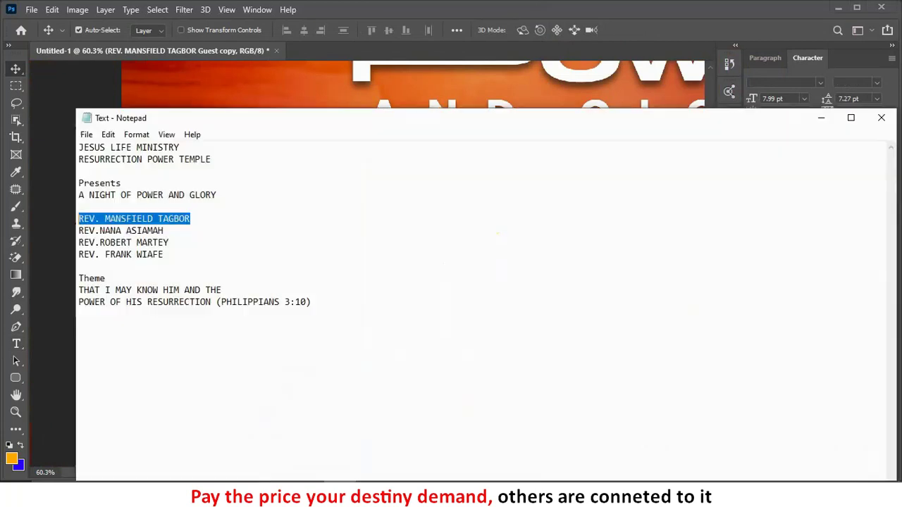
# Step: Copy the second minister's REV. name line from Notepad and minimize the notes
pyautogui.click(218, 264)
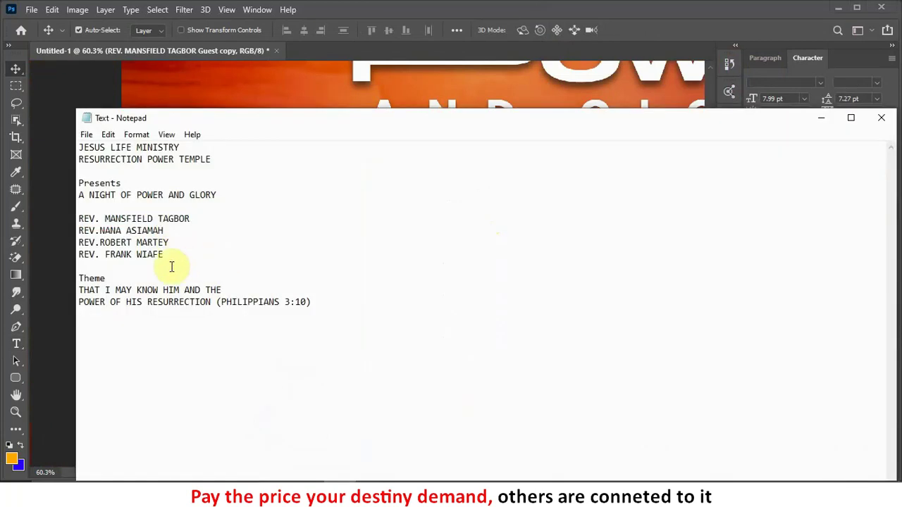
pyautogui.moveTo(163, 257); pyautogui.dragTo(51, 255)
pyautogui.hotkey('ctrl', 'c')
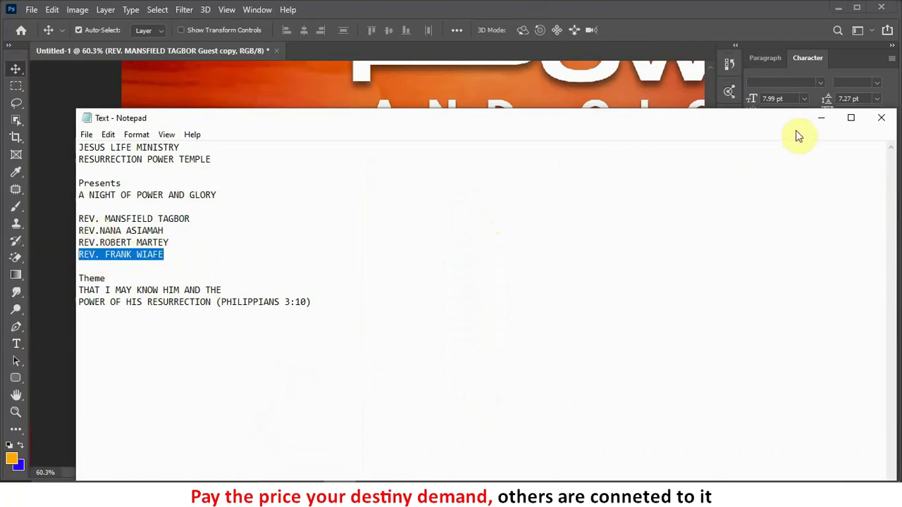
pyautogui.click(821, 118)
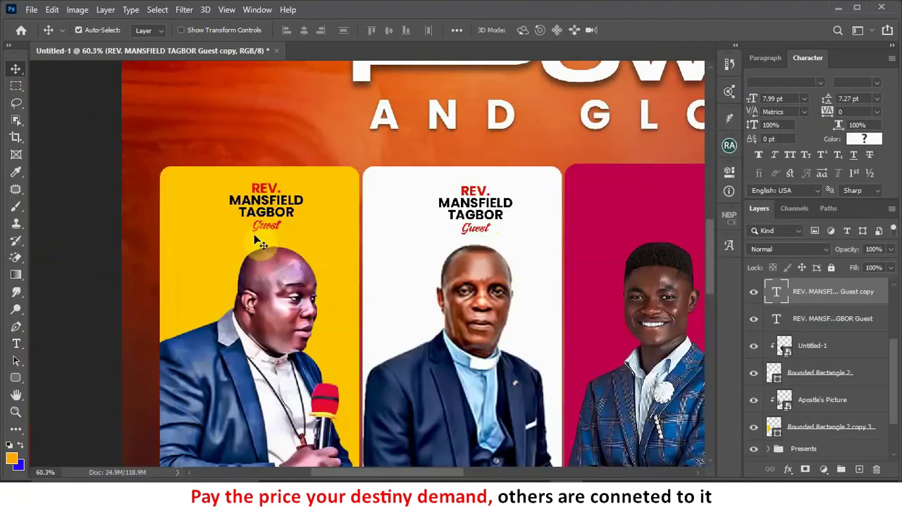
# Step: On the yellow card, paste the host's name over the old one on two lines and change Guest to Host
pyautogui.doubleClick(296, 210)
pyautogui.moveTo(299, 211); pyautogui.dragTo(233, 202)
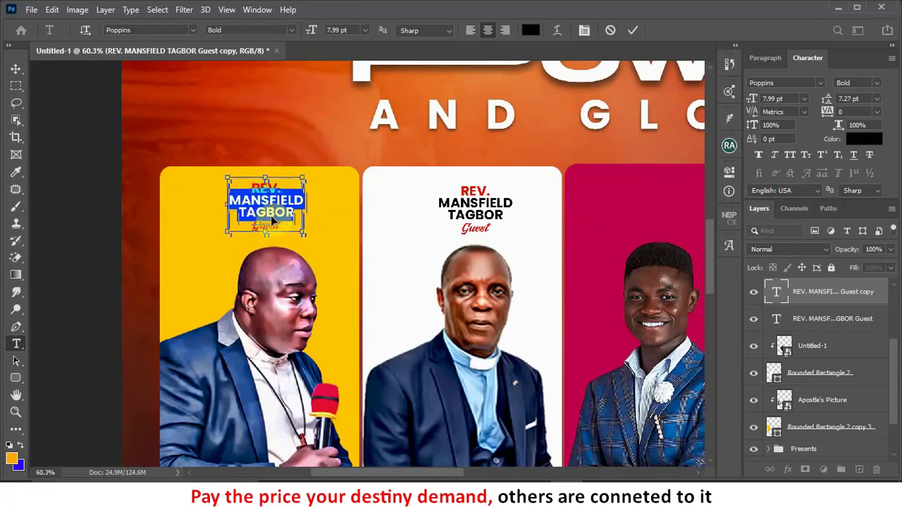
pyautogui.moveTo(278, 221); pyautogui.dragTo(275, 217)
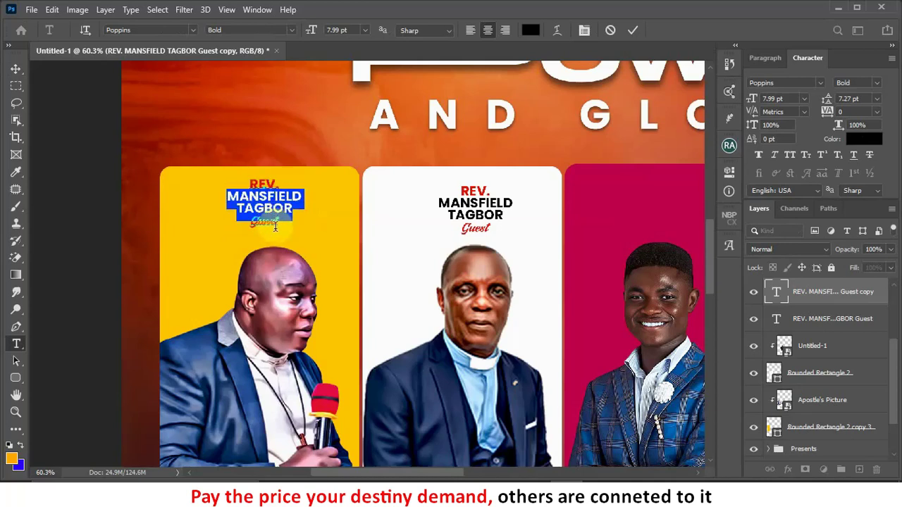
pyautogui.moveTo(281, 226); pyautogui.dragTo(283, 220)
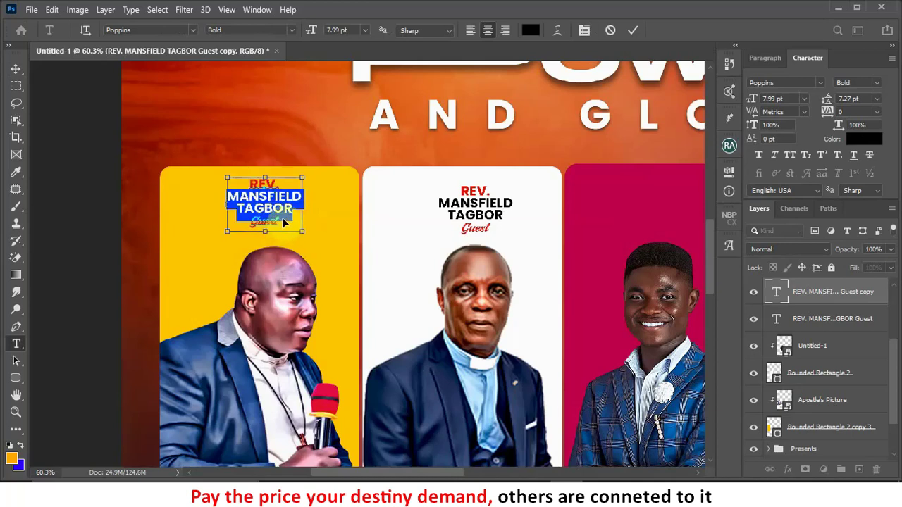
pyautogui.hotkey('ctrl', 'v')
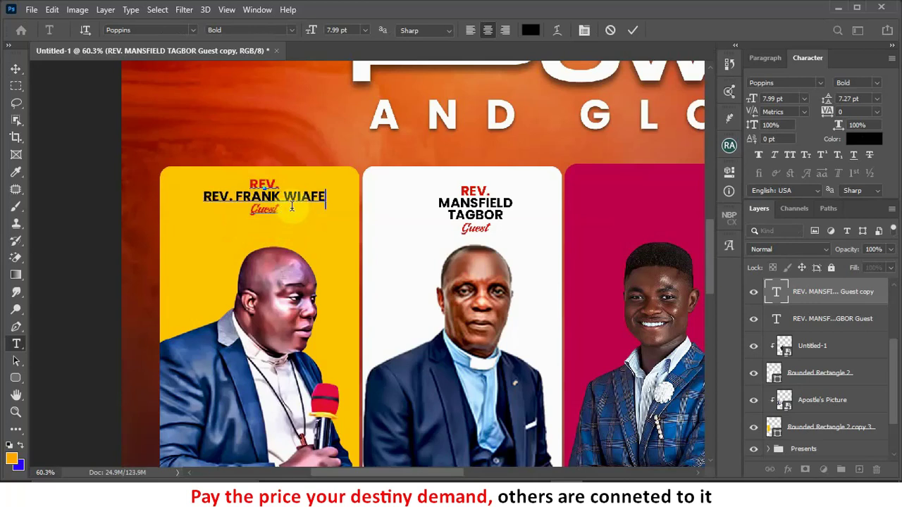
pyautogui.moveTo(236, 199); pyautogui.dragTo(143, 194)
pyautogui.press('BackSpace')
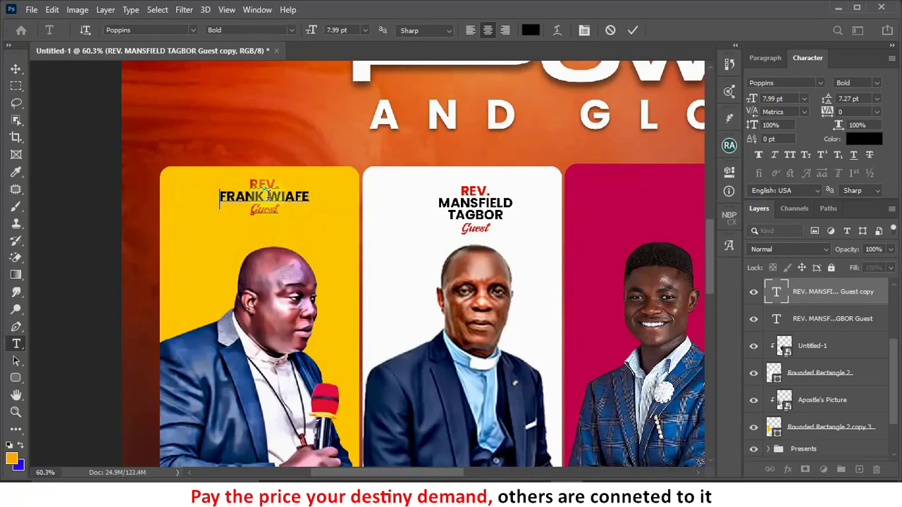
pyautogui.press('Return')
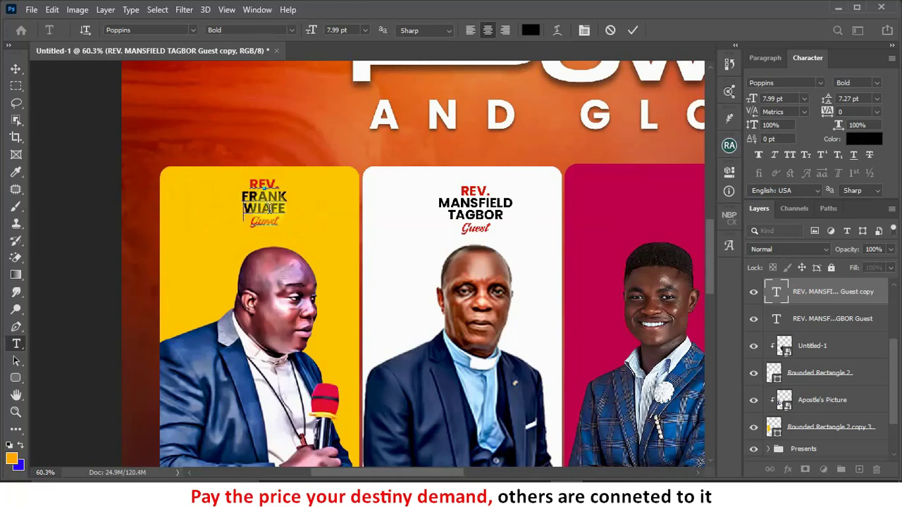
pyautogui.click(627, 31)
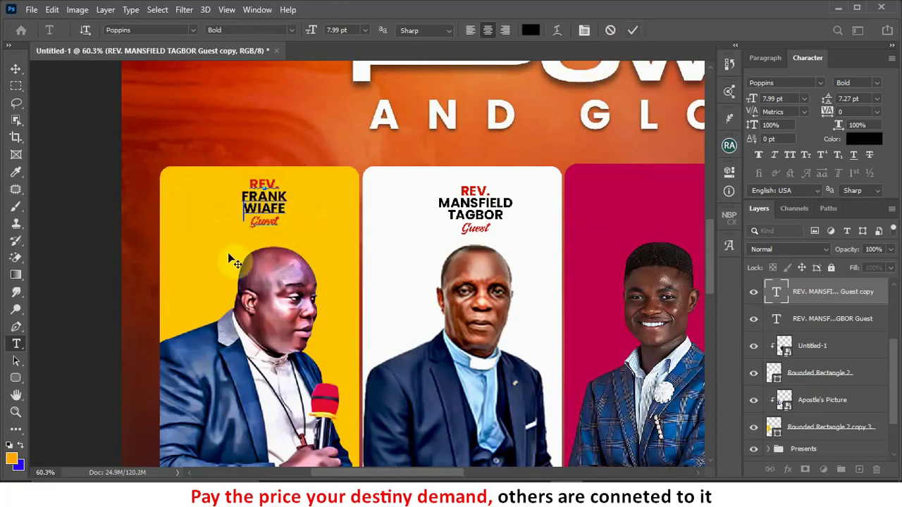
pyautogui.moveTo(279, 224); pyautogui.dragTo(253, 227)
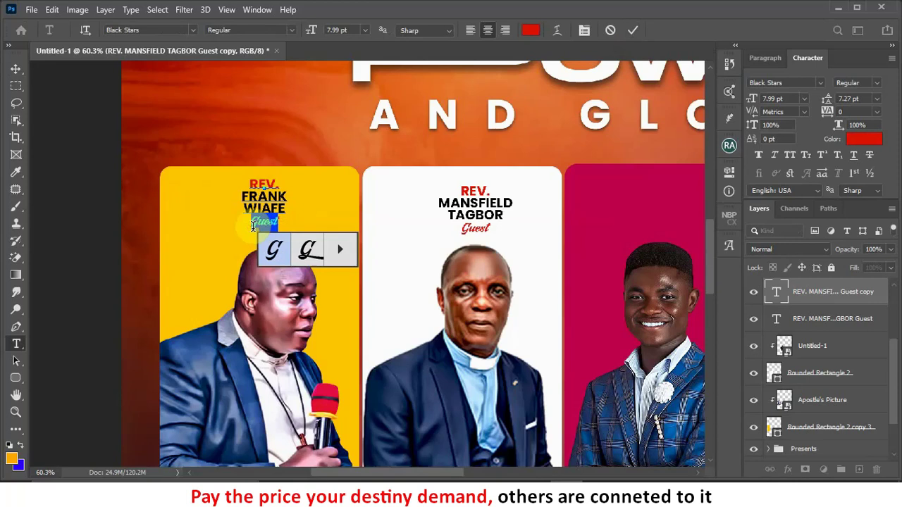
pyautogui.doubleClick(253, 226)
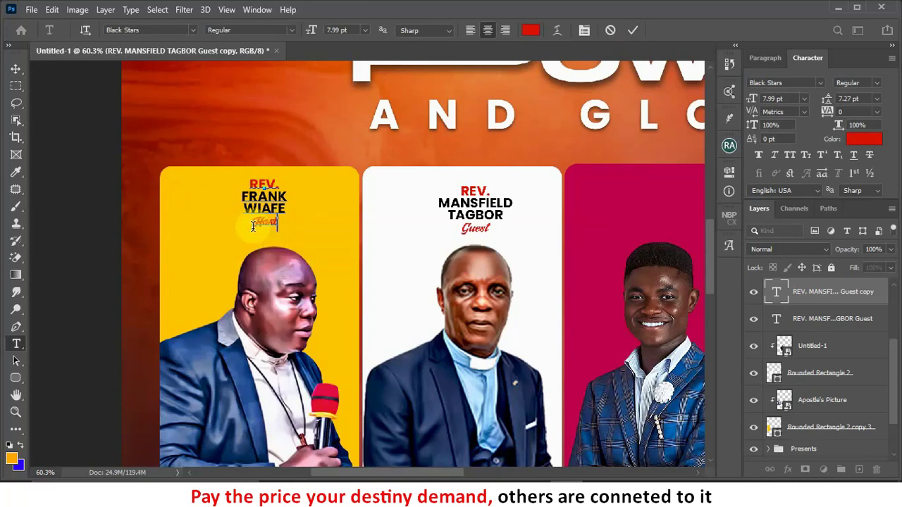
pyautogui.click(633, 30)
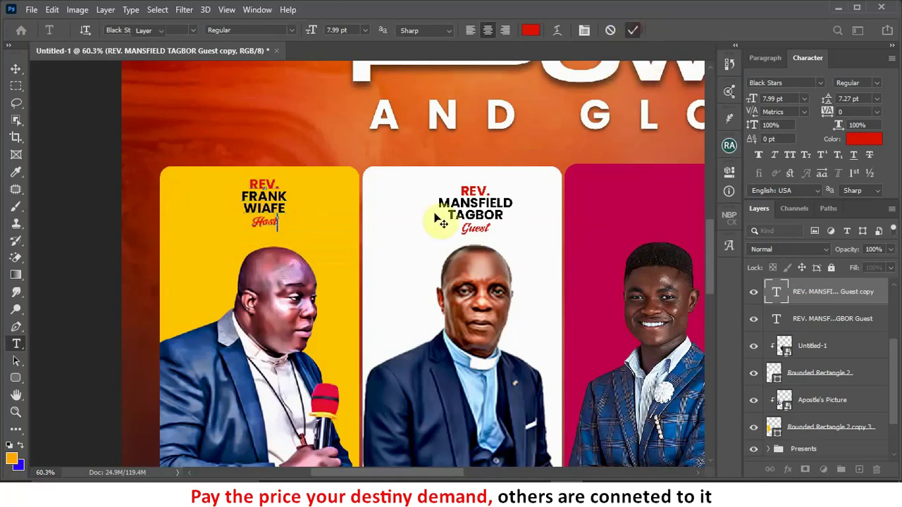
# Step: Alt-drag a copy of the first minister's name block onto the pink third panel
pyautogui.press('v')
pyautogui.click(333, 328)
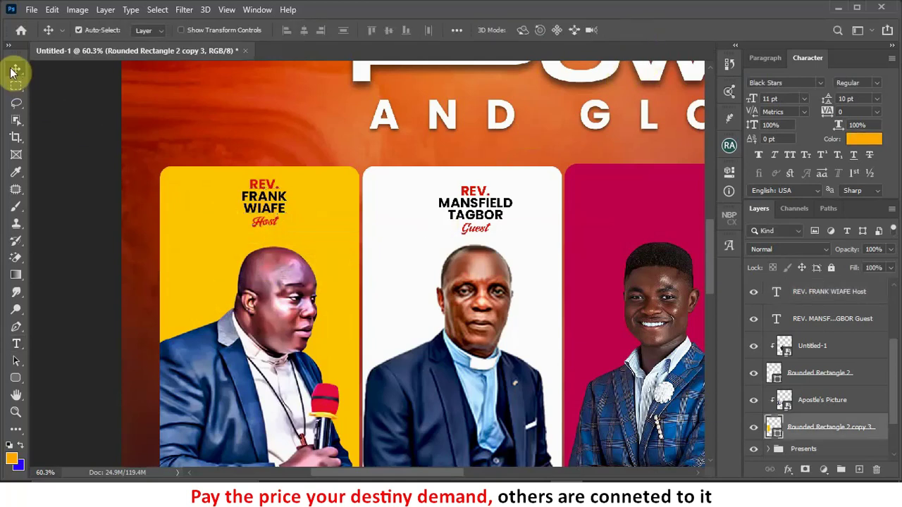
pyautogui.scroll(-1, 127, 268)
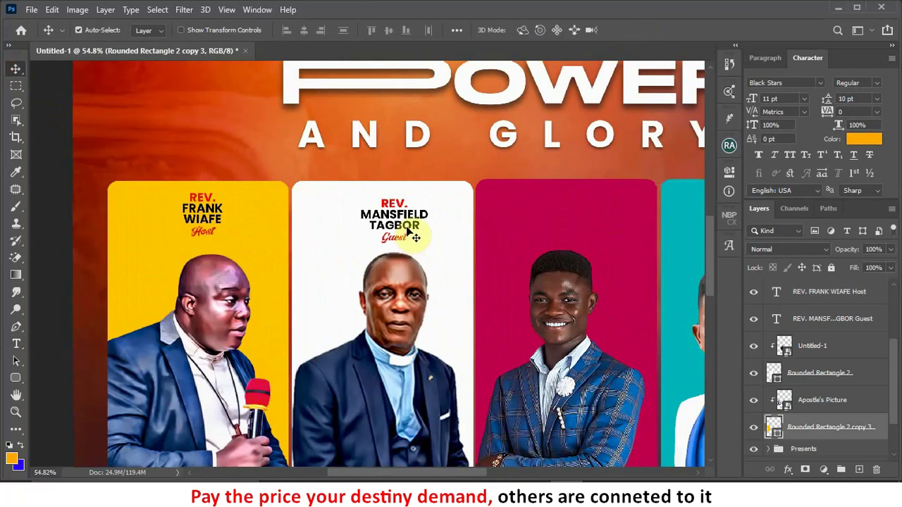
pyautogui.moveTo(413, 227); pyautogui.dragTo(585, 226)
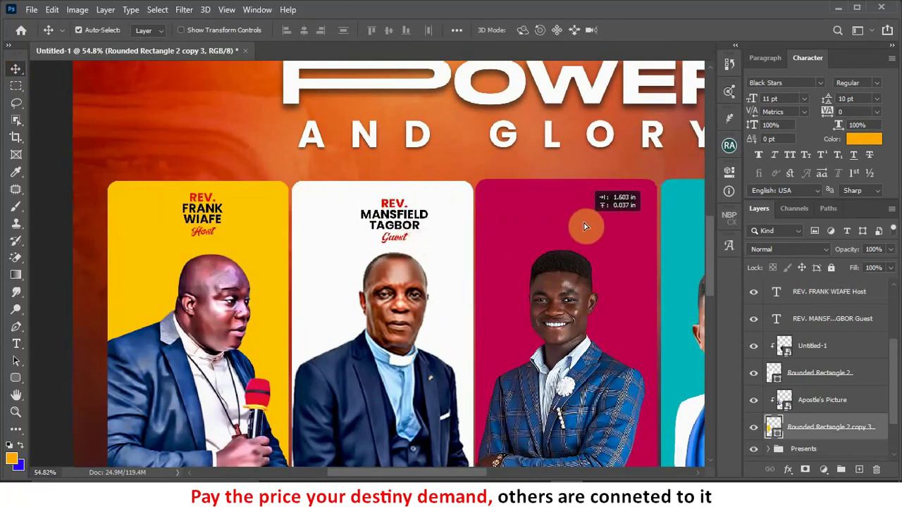
pyautogui.moveTo(585, 227); pyautogui.dragTo(586, 227)
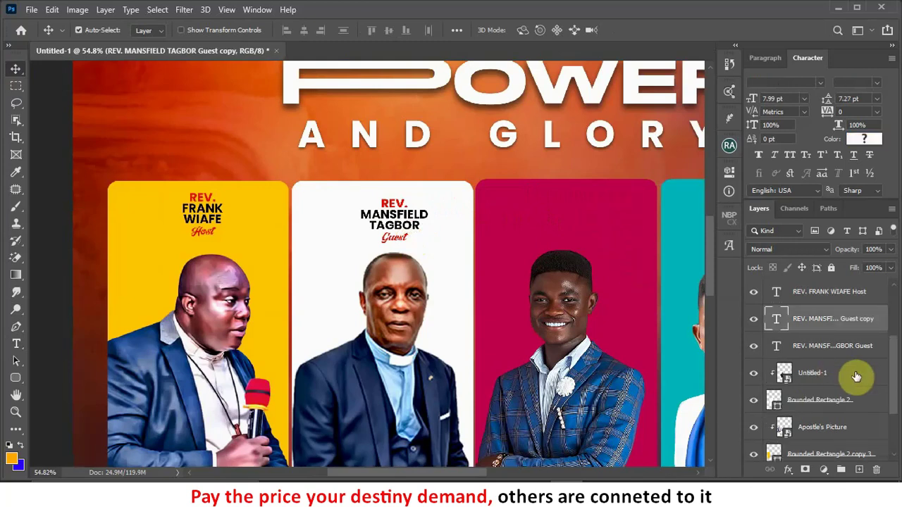
# Step: Move the copied name text layer above the third panel's picture layer in Layers
pyautogui.scroll(2, 844, 318)
pyautogui.moveTo(842, 375); pyautogui.dragTo(819, 288)
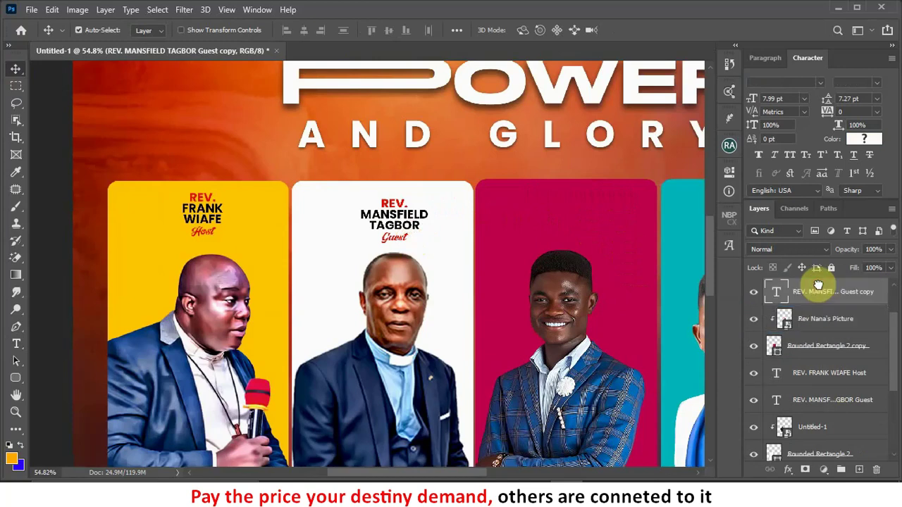
pyautogui.scroll(2, 585, 204)
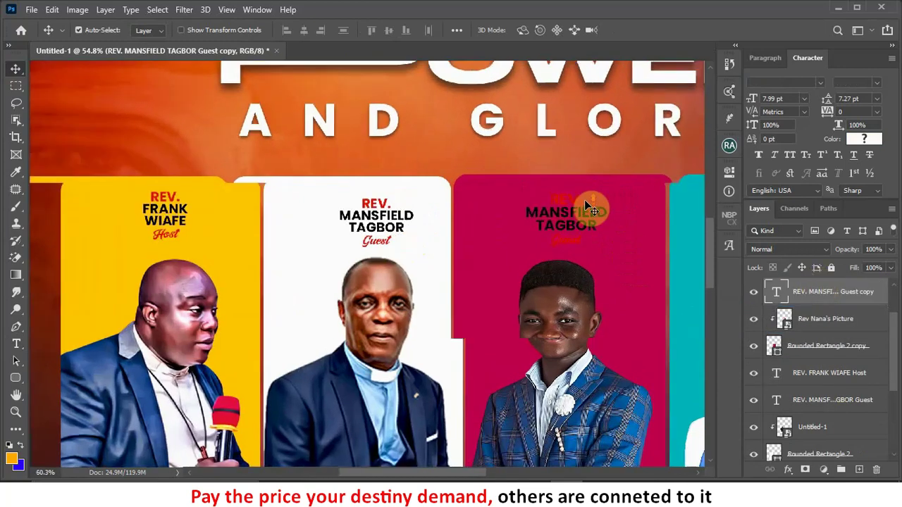
pyautogui.scroll(1, 578, 222)
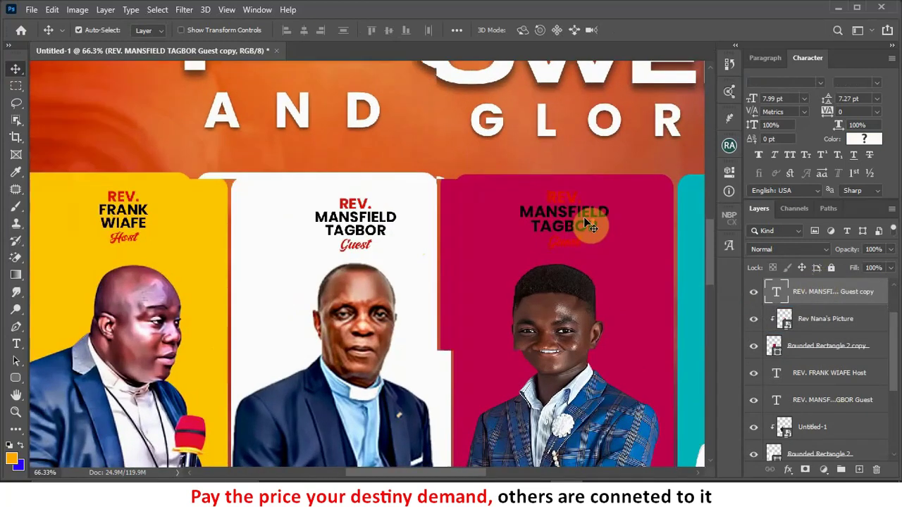
pyautogui.scroll(-1, 584, 224)
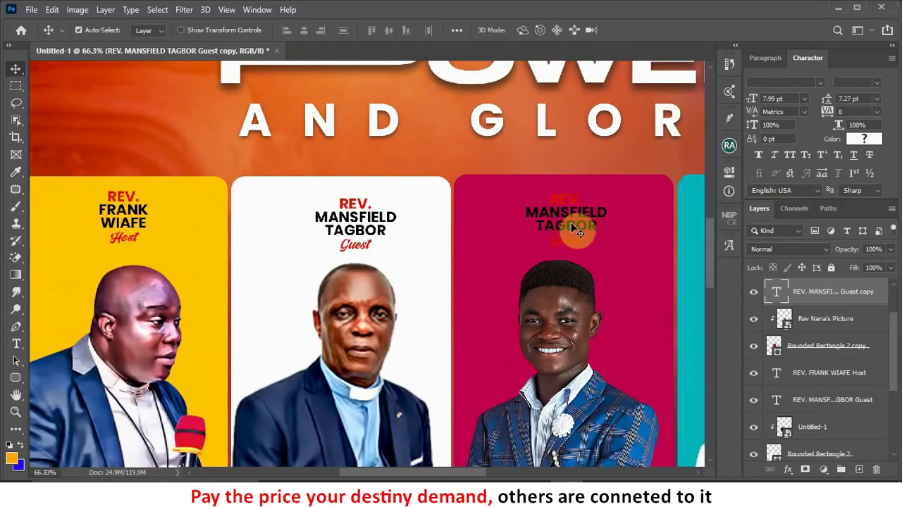
# Step: Edit the copied caption and select its name lines for replacement, then switch windows
pyautogui.doubleClick(592, 227)
pyautogui.moveTo(594, 224); pyautogui.dragTo(526, 212)
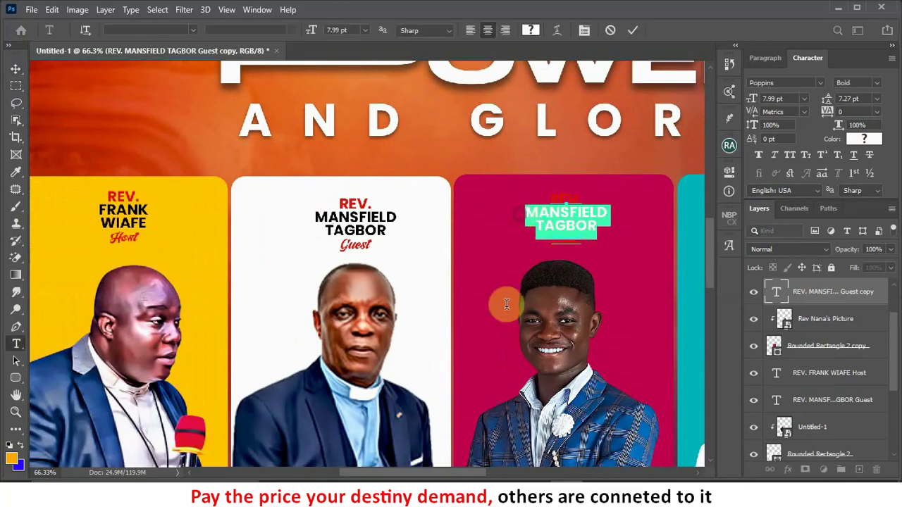
pyautogui.hotkey('alt', 'Tab')
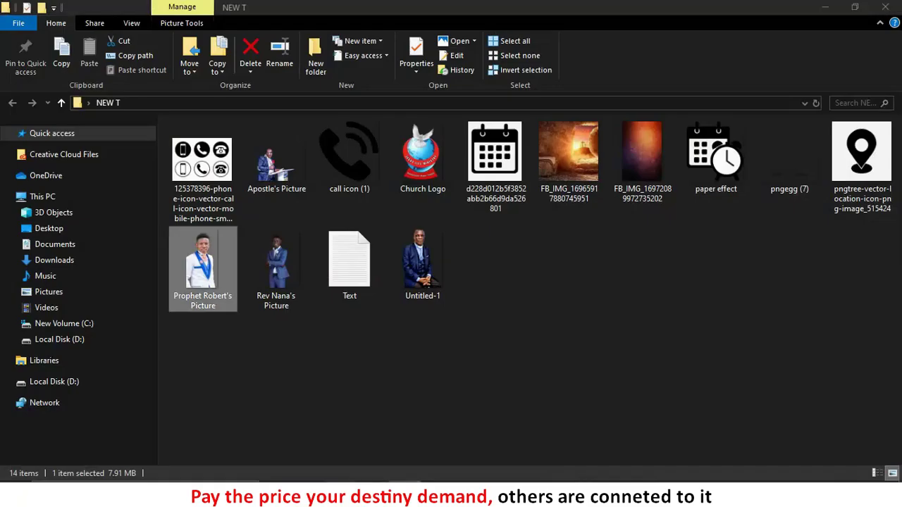
# Step: Select the third minister's name in the Notepad notes, then minimize Notepad and Explorer
pyautogui.hotkey('alt', 'Tab')
pyautogui.click(237, 288)
pyautogui.moveTo(167, 233); pyautogui.dragTo(97, 232)
pyautogui.hotkey('ctrl', 'c')
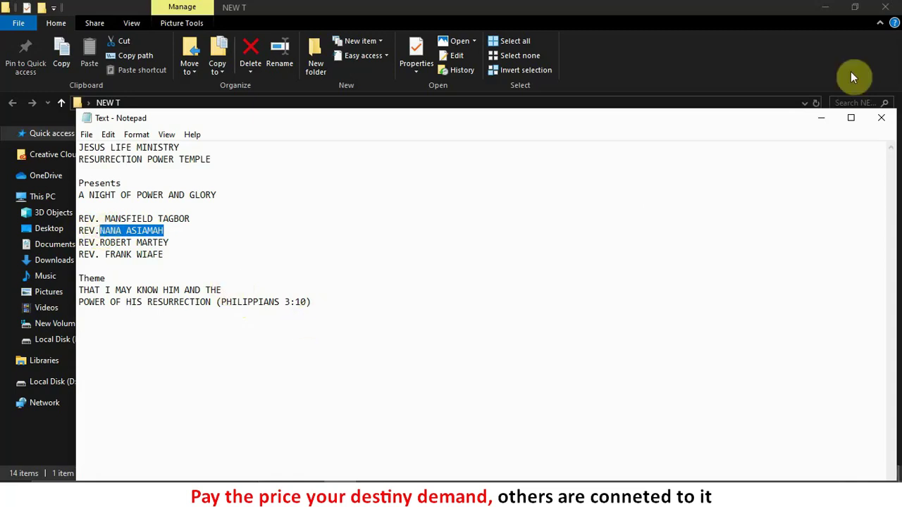
pyautogui.click(819, 117)
pyautogui.click(825, 7)
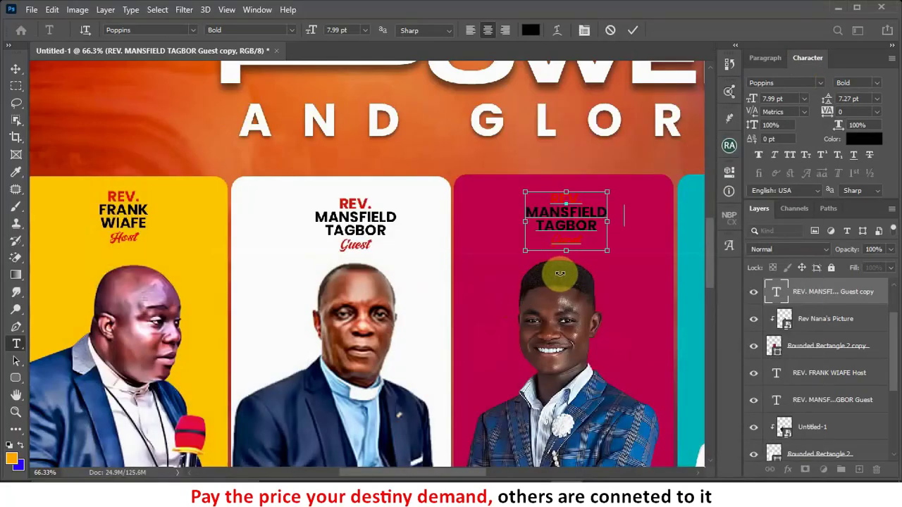
# Step: Paste the third minister's name over the old caption and break it onto two lines
pyautogui.hotkey('ctrl', 'v')
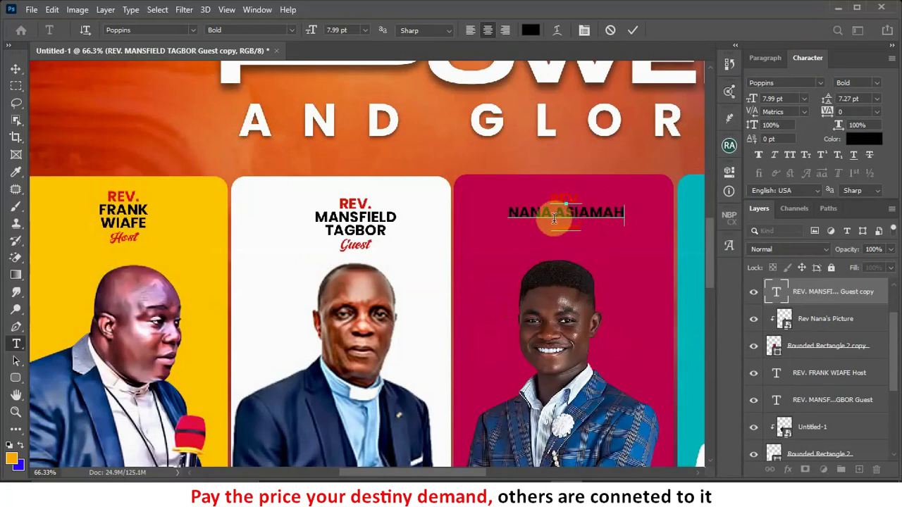
pyautogui.click(563, 216)
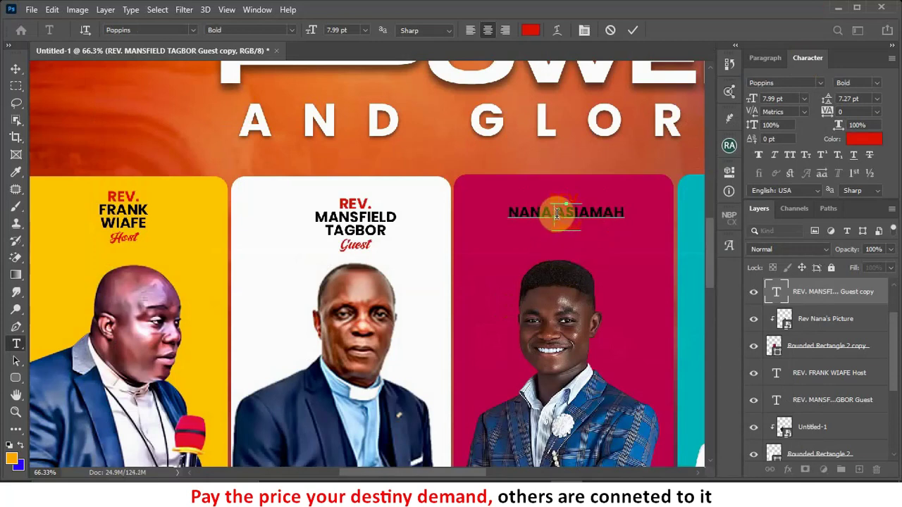
pyautogui.click(545, 213)
pyautogui.press('Return')
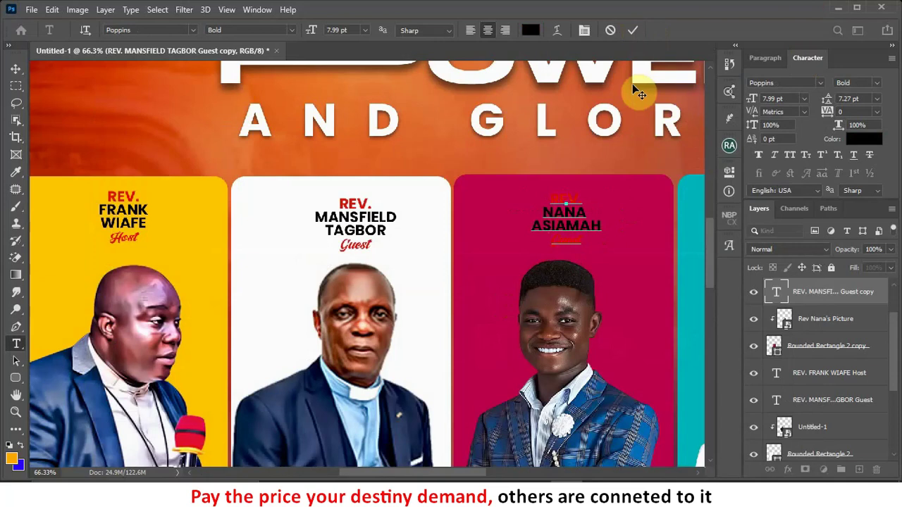
# Step: Recolour the name text white (ffffff) and commit the edit
pyautogui.moveTo(601, 227); pyautogui.dragTo(520, 209)
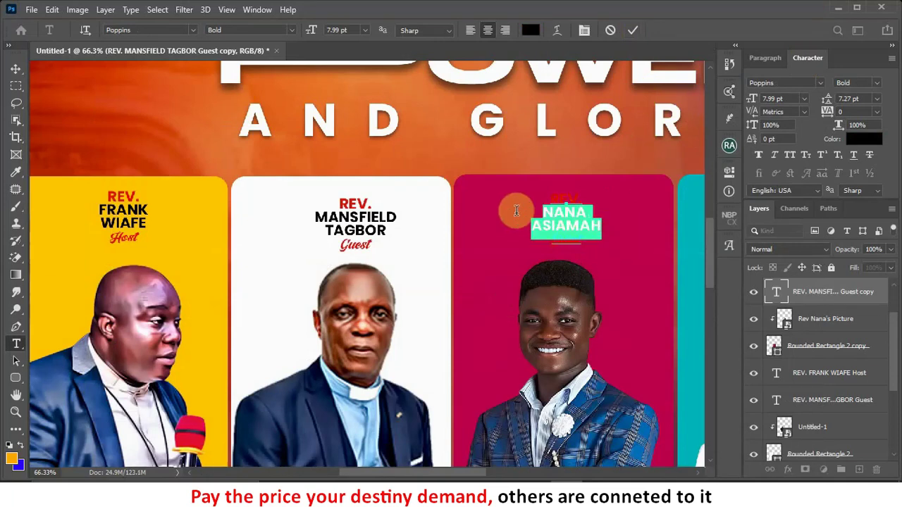
pyautogui.click(855, 139)
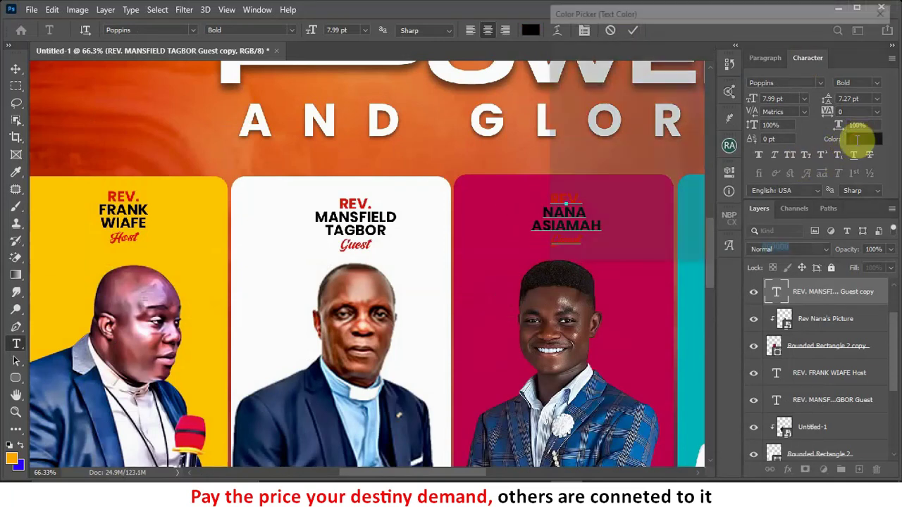
pyautogui.moveTo(580, 131); pyautogui.dragTo(553, 42)
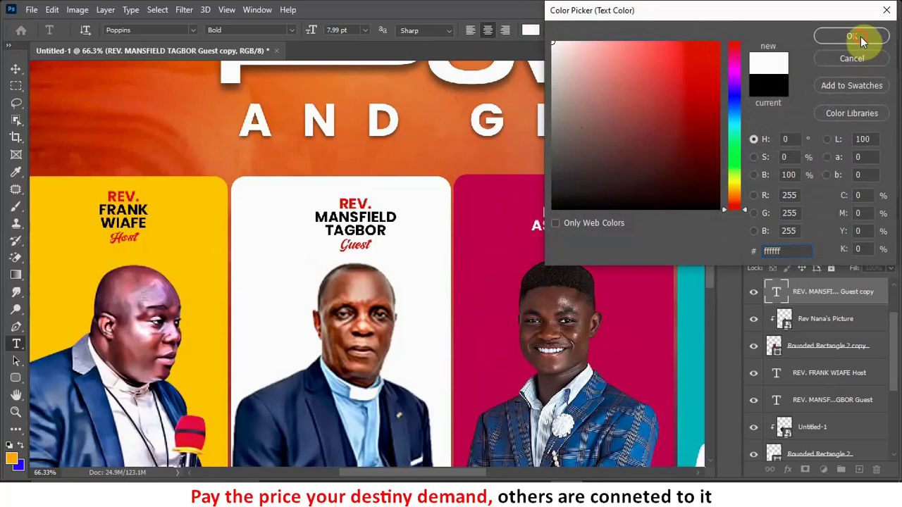
pyautogui.click(851, 36)
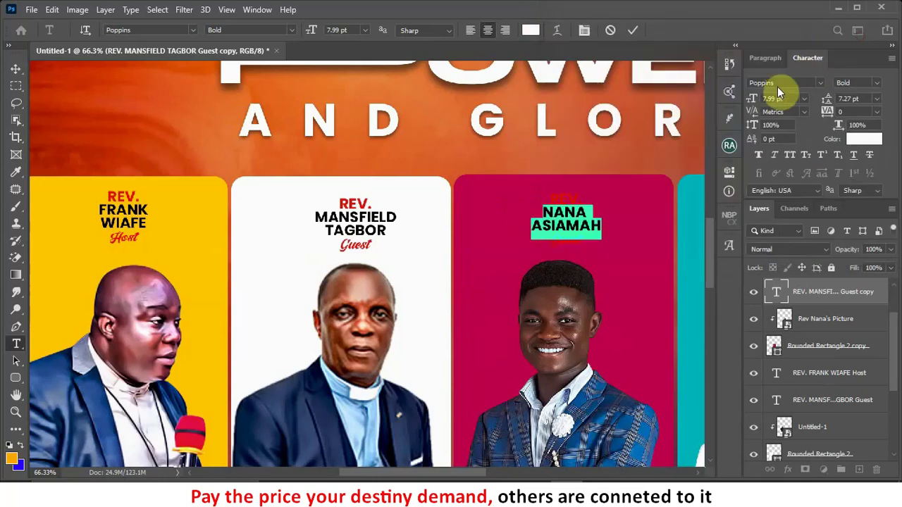
pyautogui.click(632, 30)
# Step: Alt-drag a duplicate of the third minister's name block onto the teal fourth card
pyautogui.press('v')
pyautogui.scroll(-5, 463, 255)
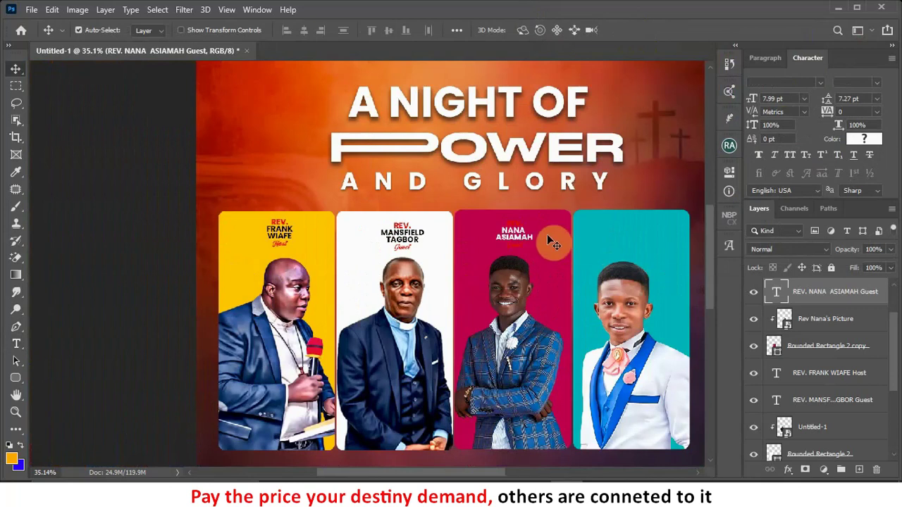
pyautogui.scroll(3, 528, 240)
pyautogui.scroll(-2, 527, 238)
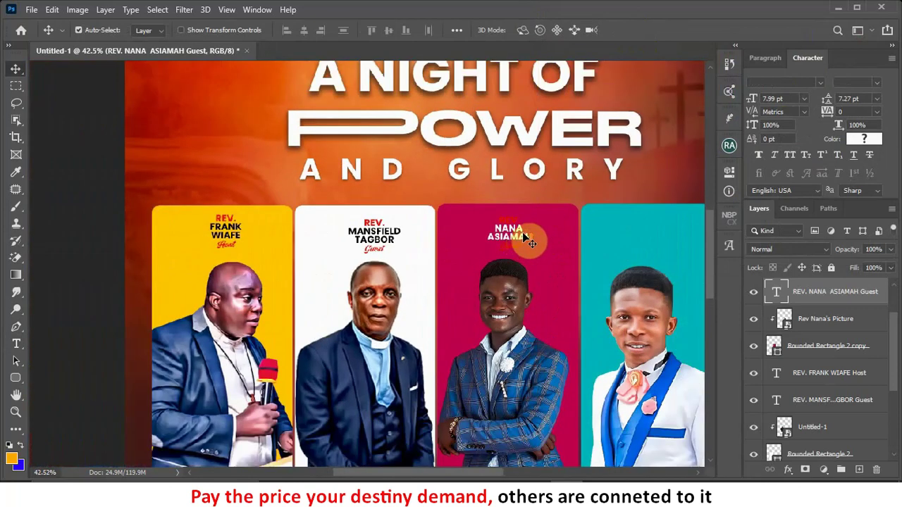
pyautogui.scroll(1, 523, 236)
pyautogui.moveTo(522, 236); pyautogui.dragTo(684, 236)
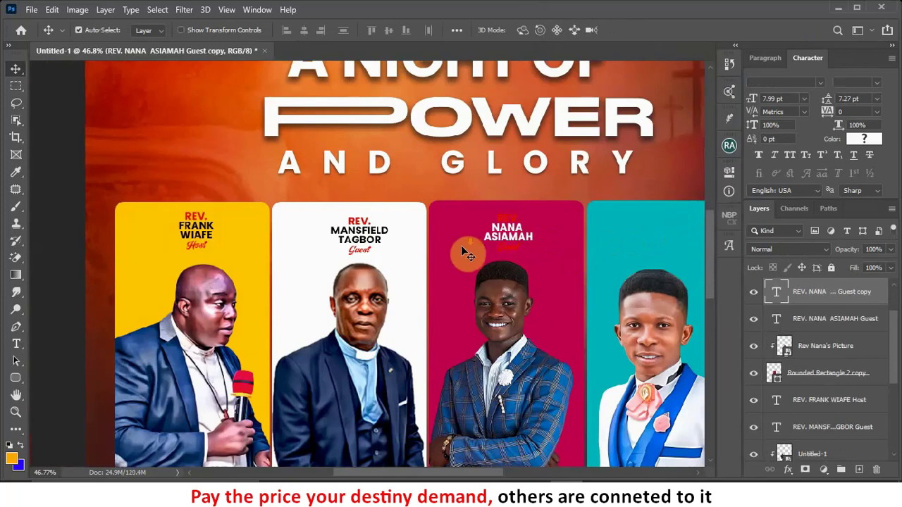
# Step: Move the copied text layer to the top of Layers and nudge the caption into place
pyautogui.scroll(-3, 461, 250)
pyautogui.scroll(2, 649, 236)
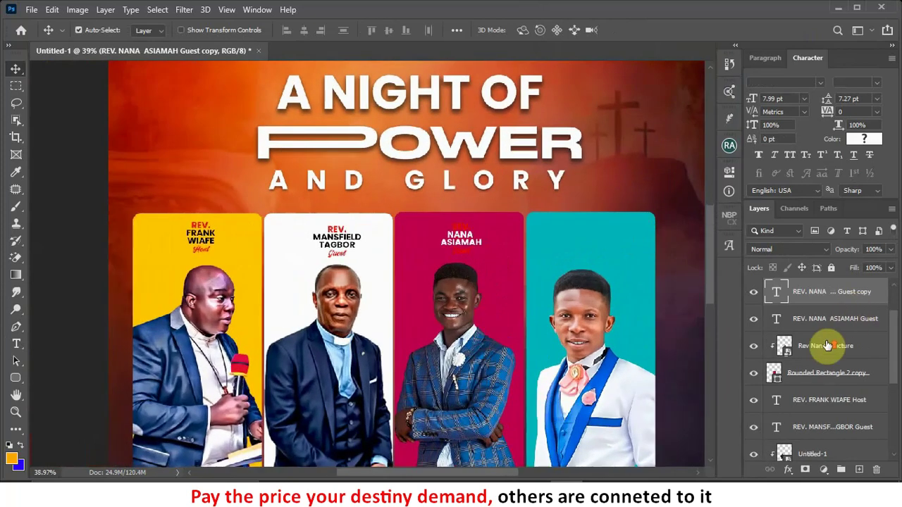
pyautogui.scroll(1, 823, 348)
pyautogui.moveTo(822, 354); pyautogui.dragTo(775, 294)
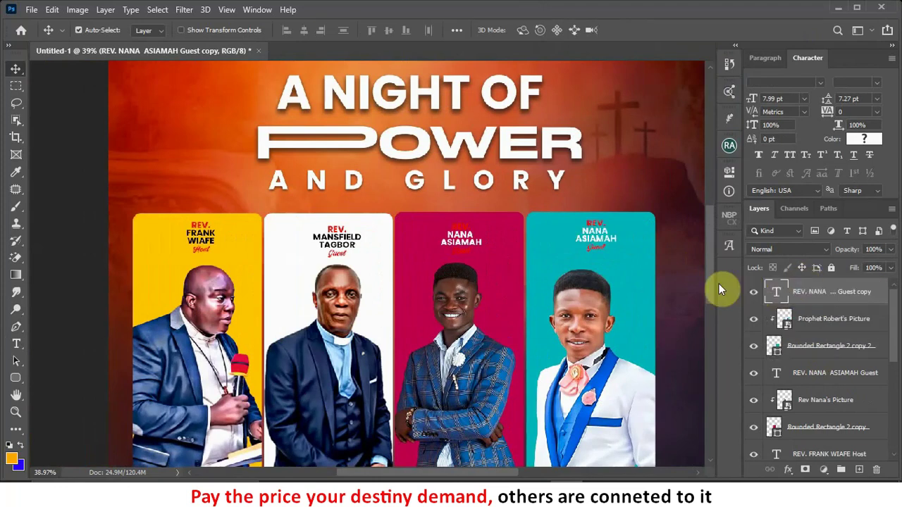
pyautogui.scroll(2, 596, 233)
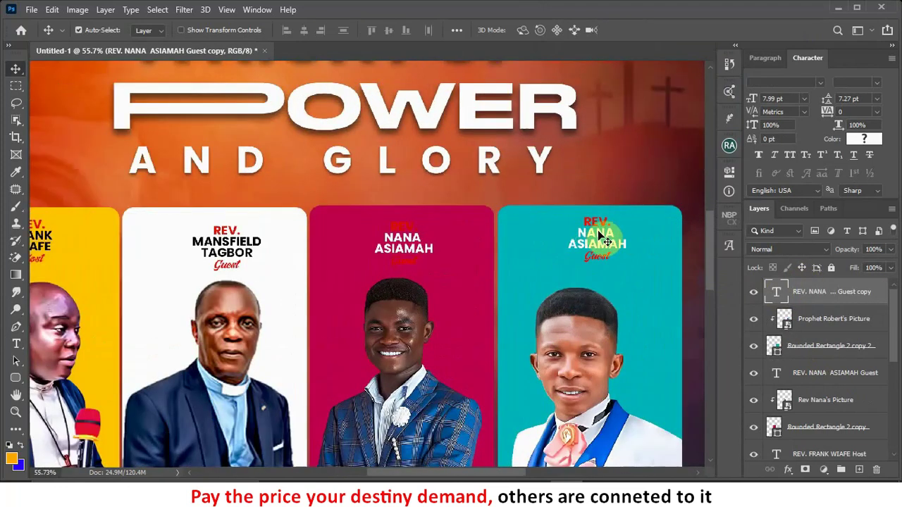
pyautogui.moveTo(599, 236); pyautogui.dragTo(595, 239)
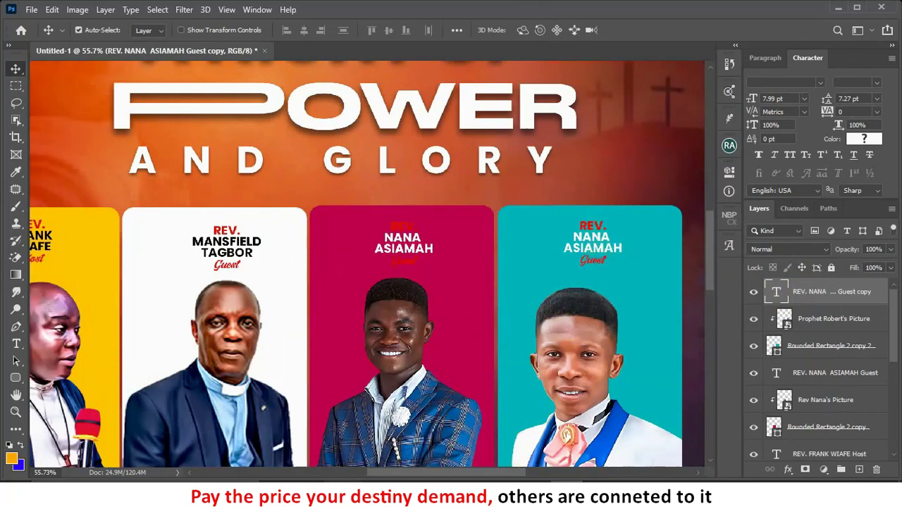
pyautogui.hotkey('alt', 'Tab')
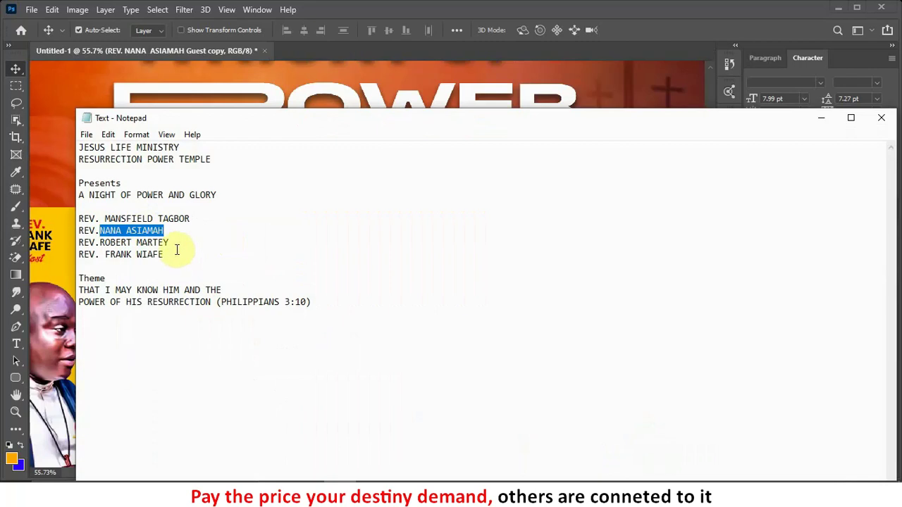
# Step: Select the fourth minister's surname in Notepad and return to the Photoshop flyer
pyautogui.moveTo(174, 241); pyautogui.dragTo(99, 242)
pyautogui.hotkey('ctrl', 'c')
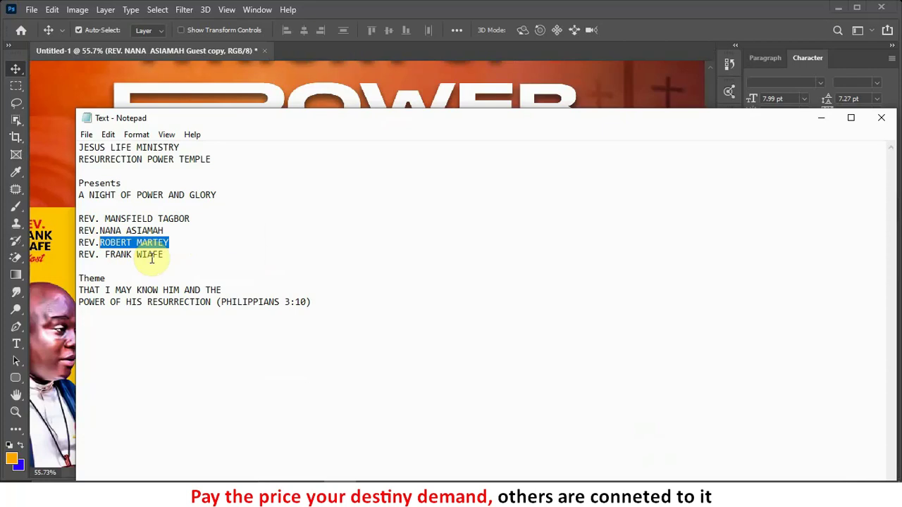
pyautogui.click(418, 477)
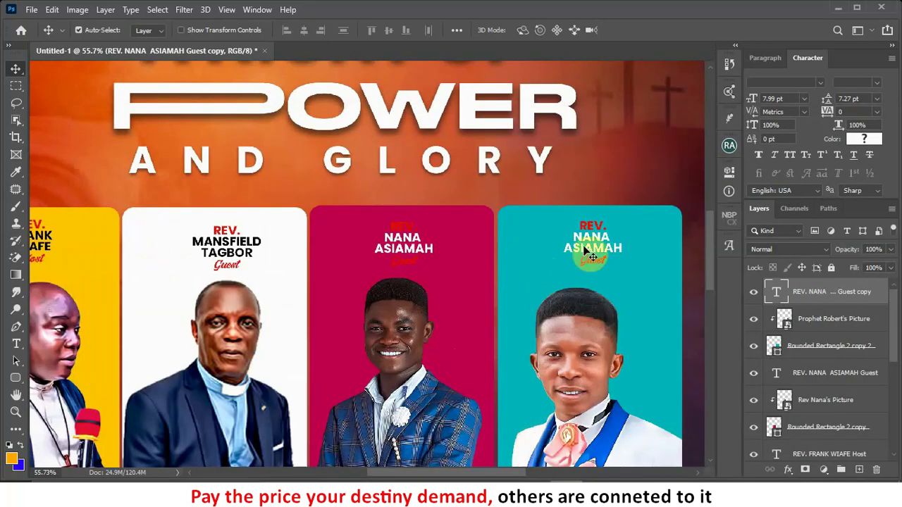
# Step: Replace the teal card's old guest name with the pasted fourth minister's name on two lines
pyautogui.doubleClick(622, 247)
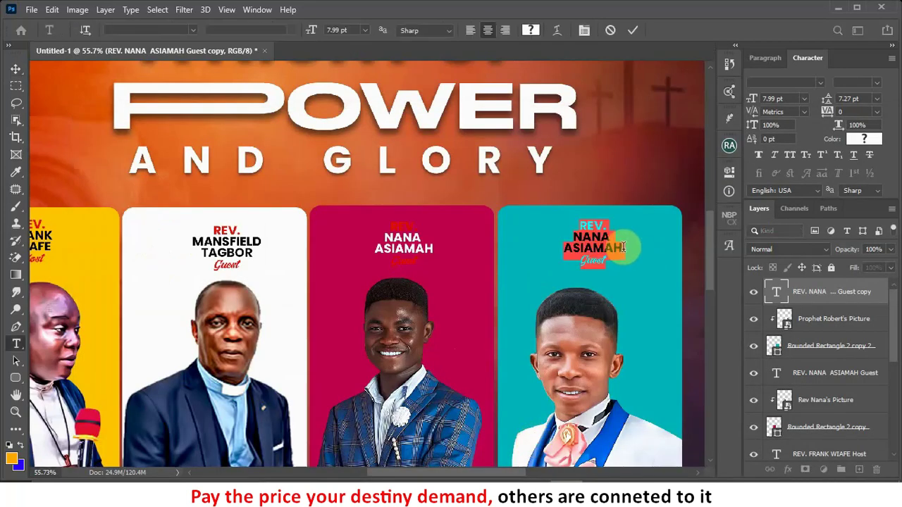
pyautogui.click(568, 237)
pyautogui.click(565, 249)
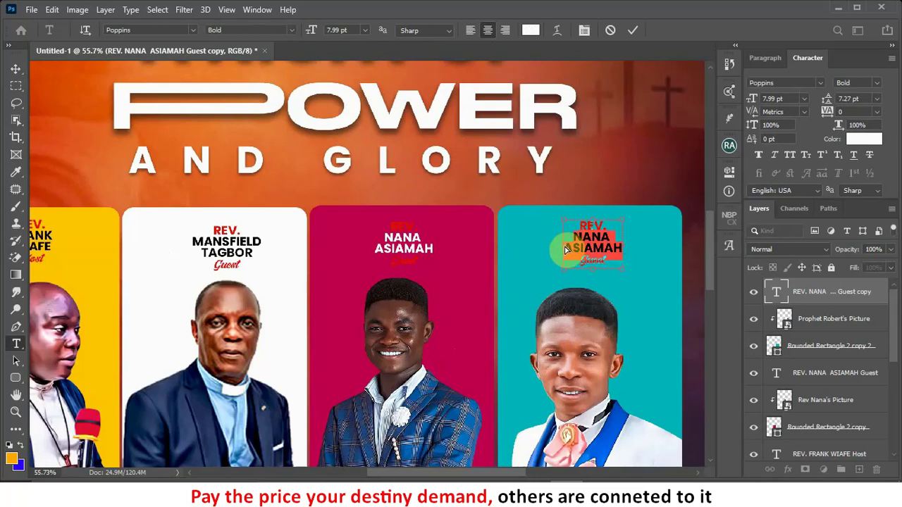
pyautogui.hotkey('ctrl', 'v')
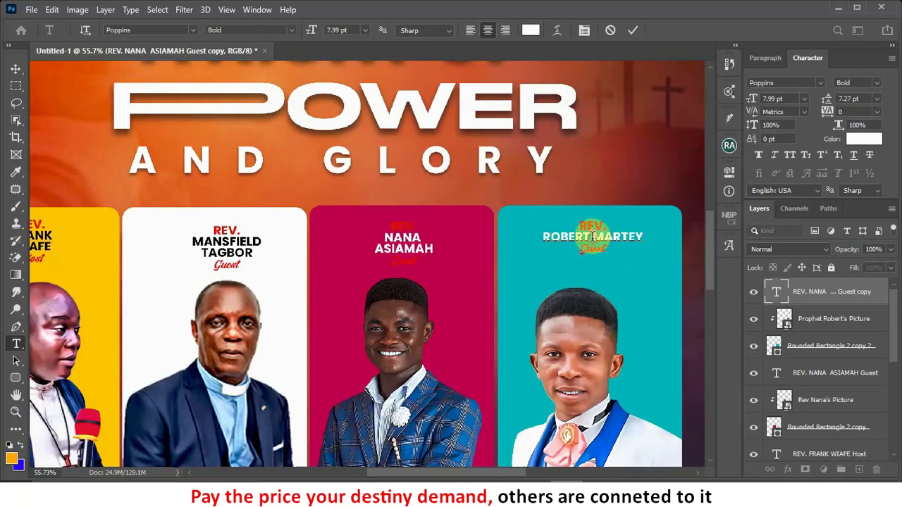
pyautogui.press('Return')
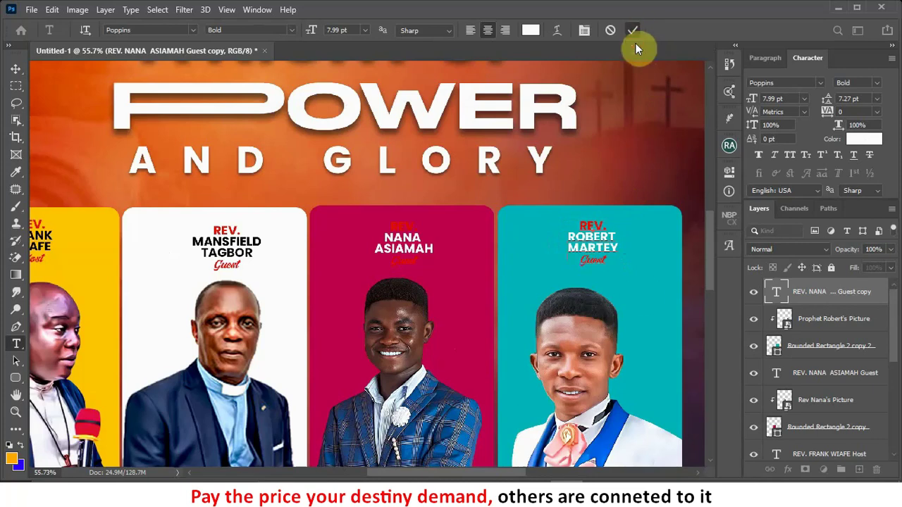
pyautogui.scroll(-1, 625, 267)
# Step: Colour REV. and Guest black on the crimson card's caption and commit
pyautogui.press('v')
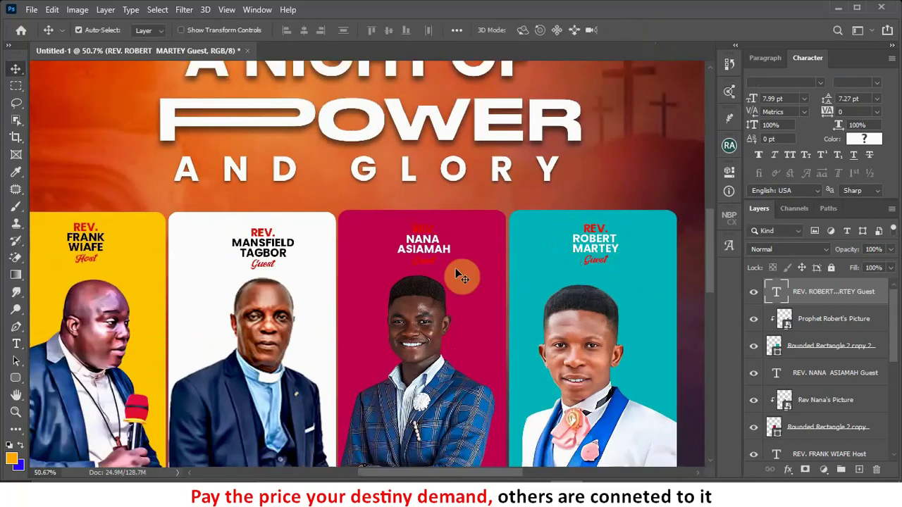
pyautogui.scroll(2, 431, 253)
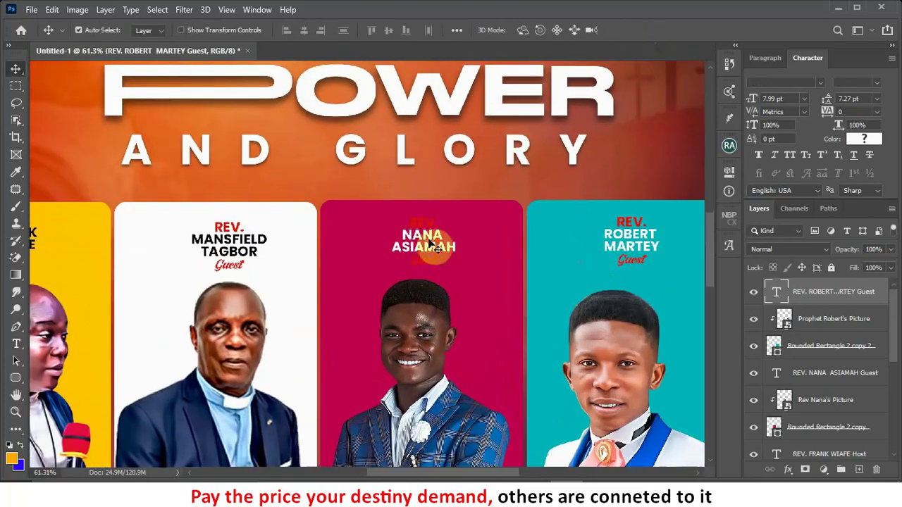
pyautogui.doubleClick(431, 224)
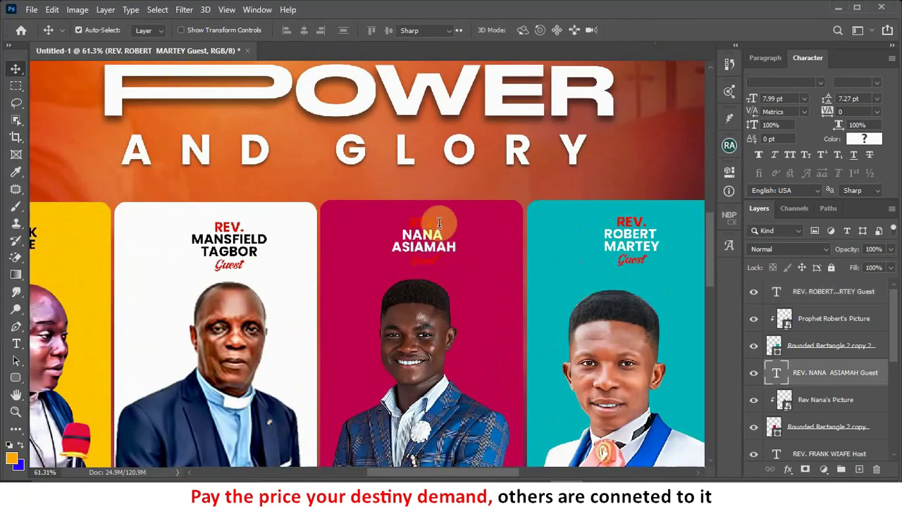
pyautogui.moveTo(441, 223); pyautogui.dragTo(374, 209)
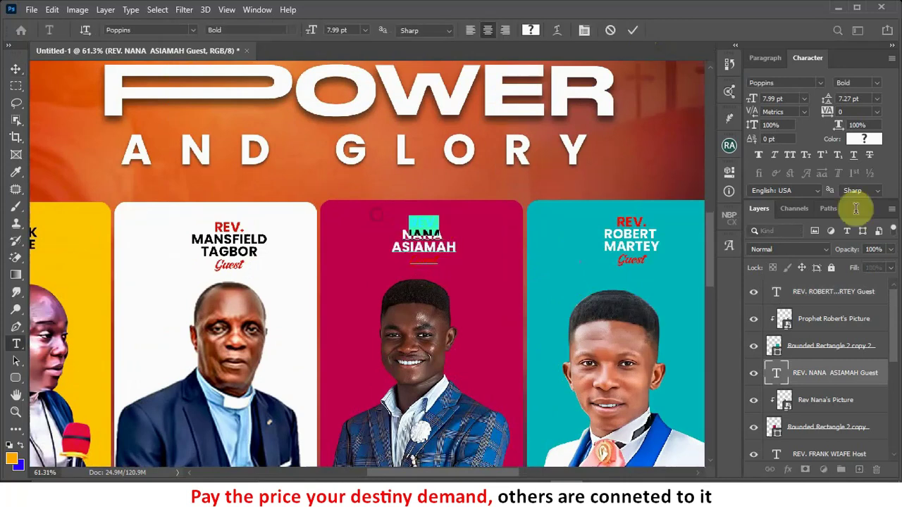
pyautogui.click(862, 140)
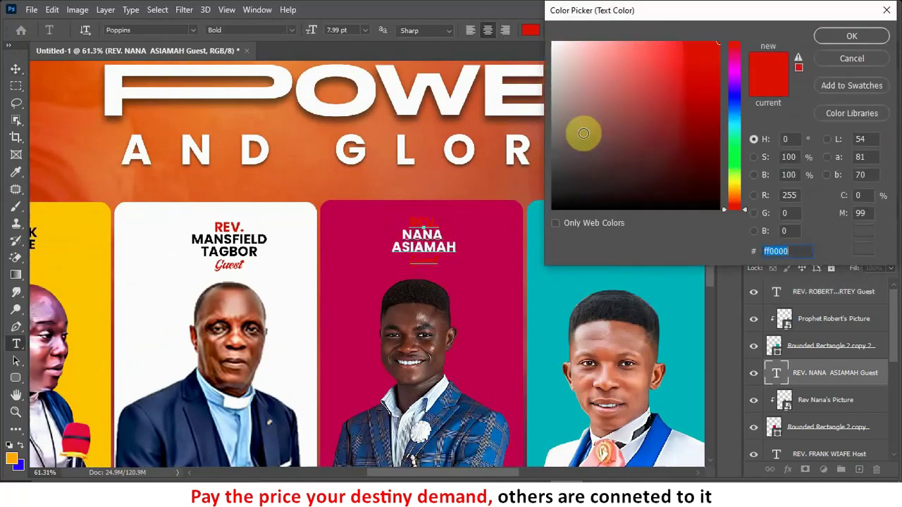
pyautogui.moveTo(606, 131)
pyautogui.mouseDown()
pyautogui.moveTo(669, 159)
pyautogui.moveTo(751, 222)
pyautogui.mouseUp()
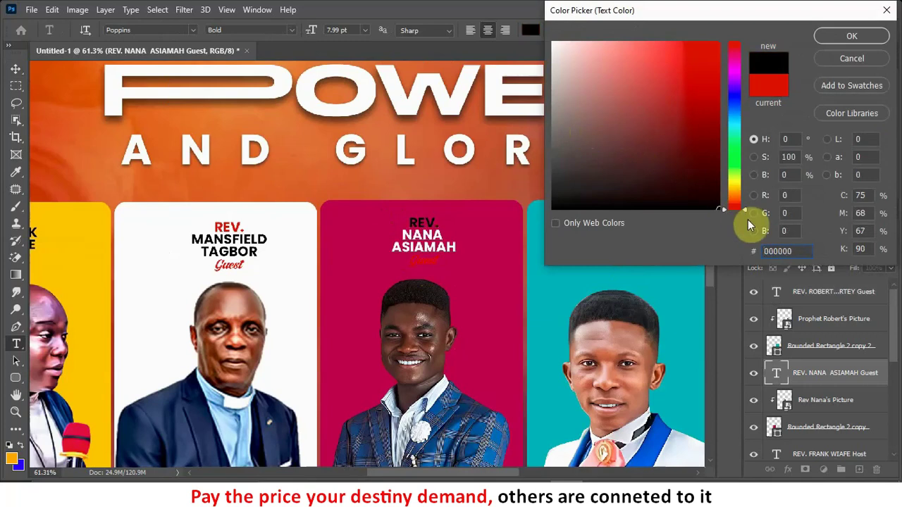
pyautogui.click(863, 33)
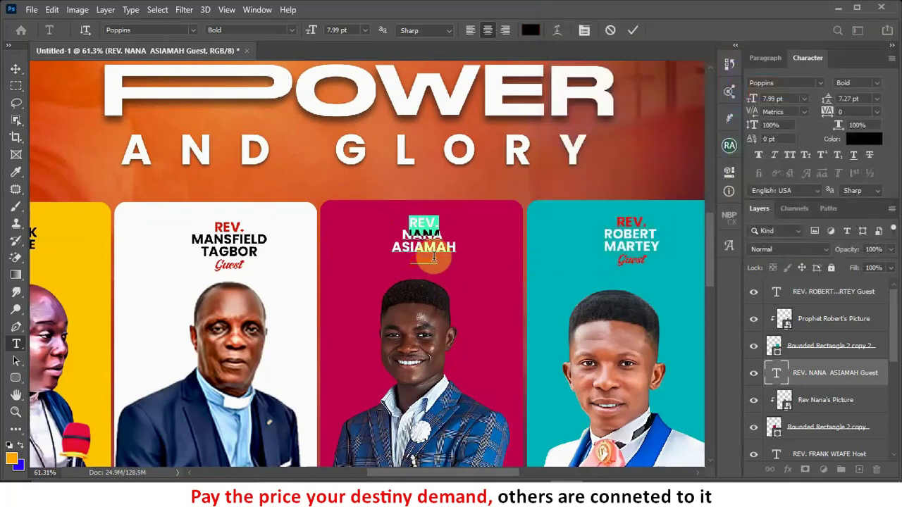
pyautogui.moveTo(439, 259); pyautogui.dragTo(370, 260)
pyautogui.click(864, 139)
pyautogui.moveTo(709, 158); pyautogui.dragTo(725, 221)
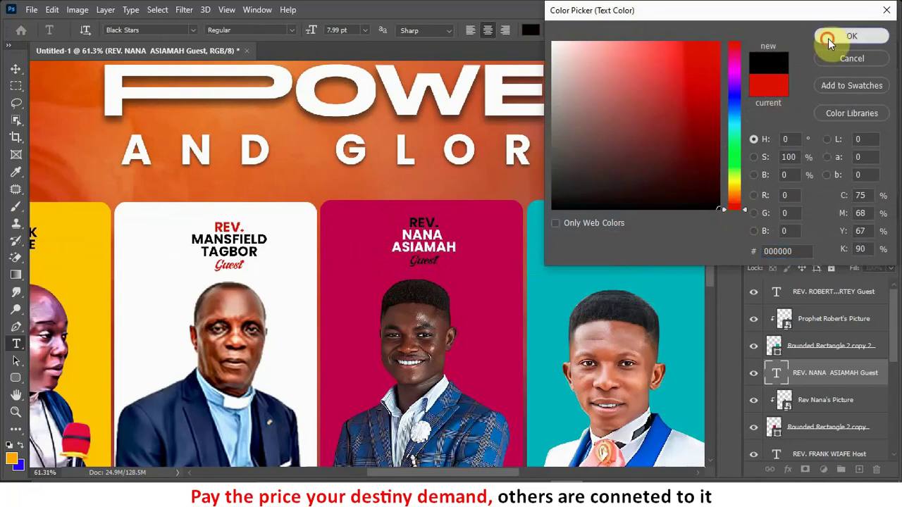
pyautogui.click(828, 38)
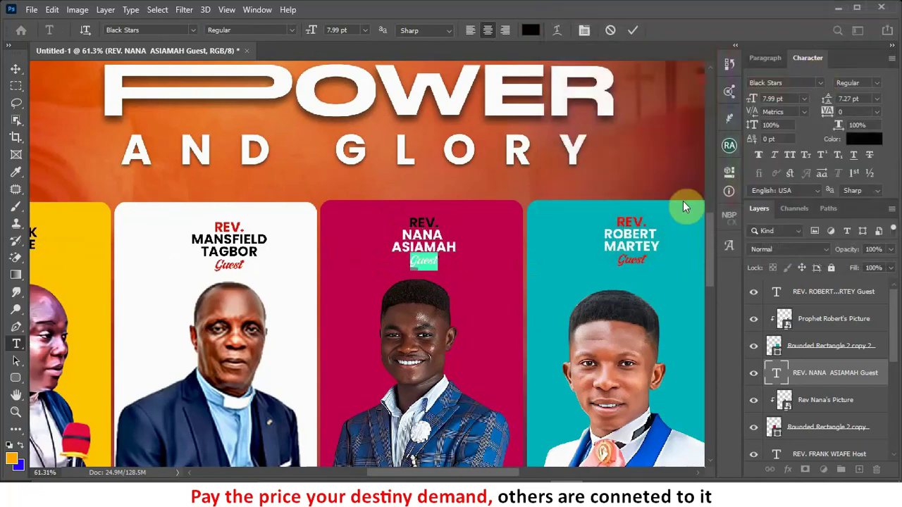
pyautogui.click(633, 30)
# Step: Set the word Host white on the yellow host card's caption
pyautogui.scroll(-4, 571, 187)
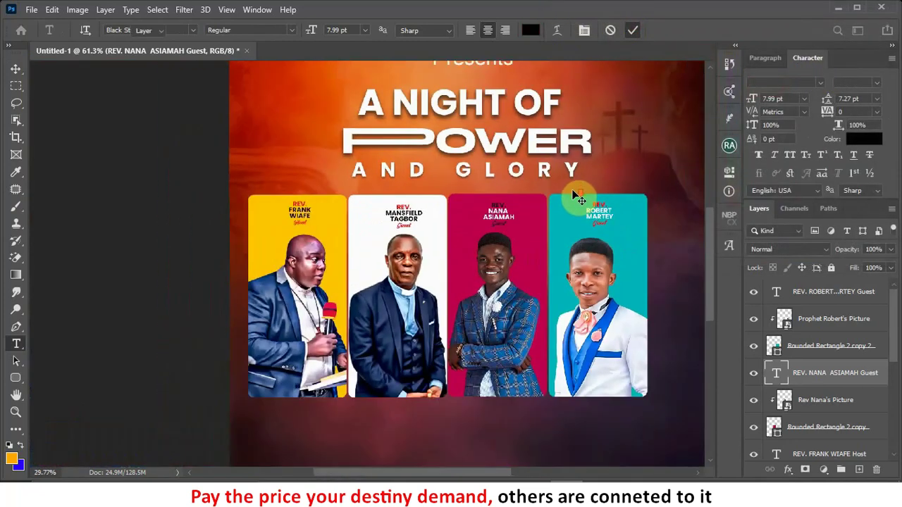
pyautogui.press('v')
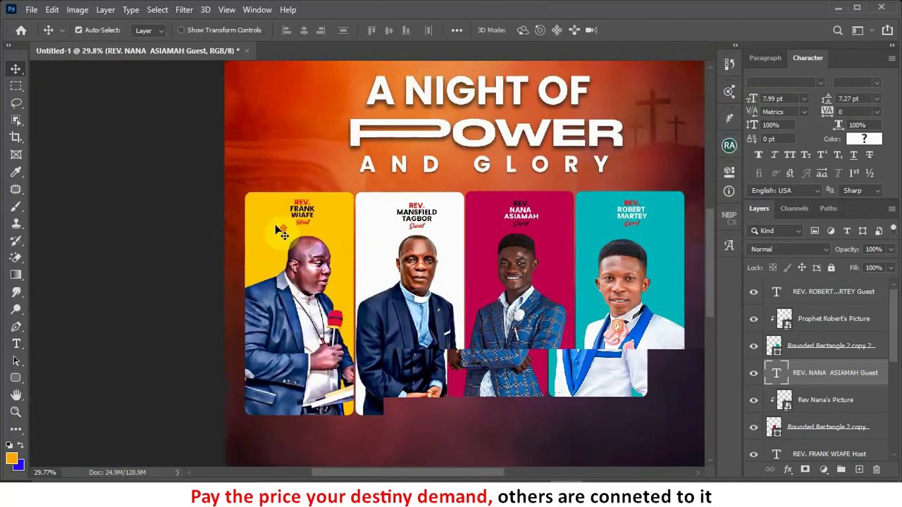
pyautogui.scroll(2, 282, 232)
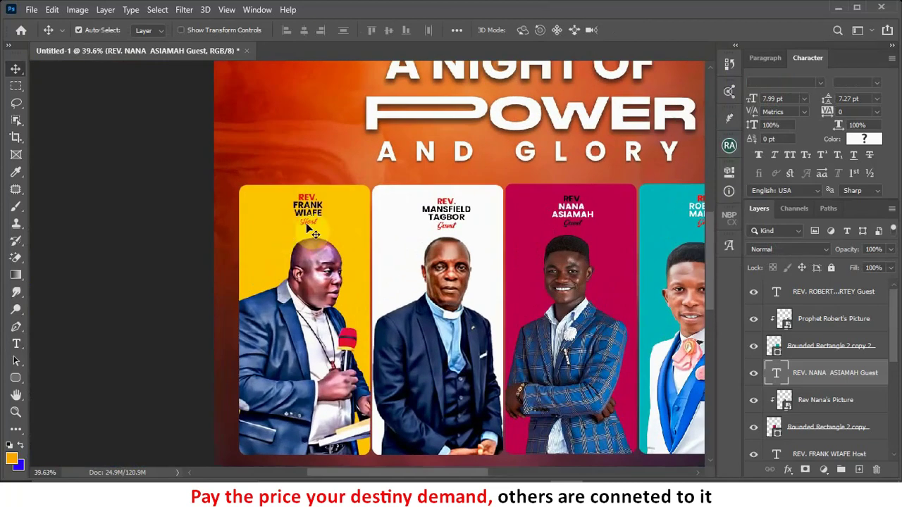
pyautogui.scroll(1, 307, 227)
pyautogui.doubleClick(308, 224)
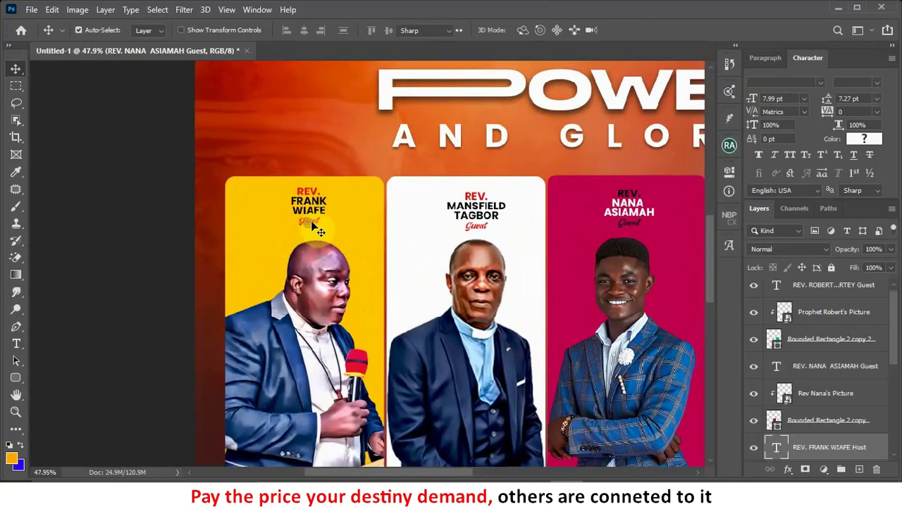
pyautogui.doubleClick(309, 221)
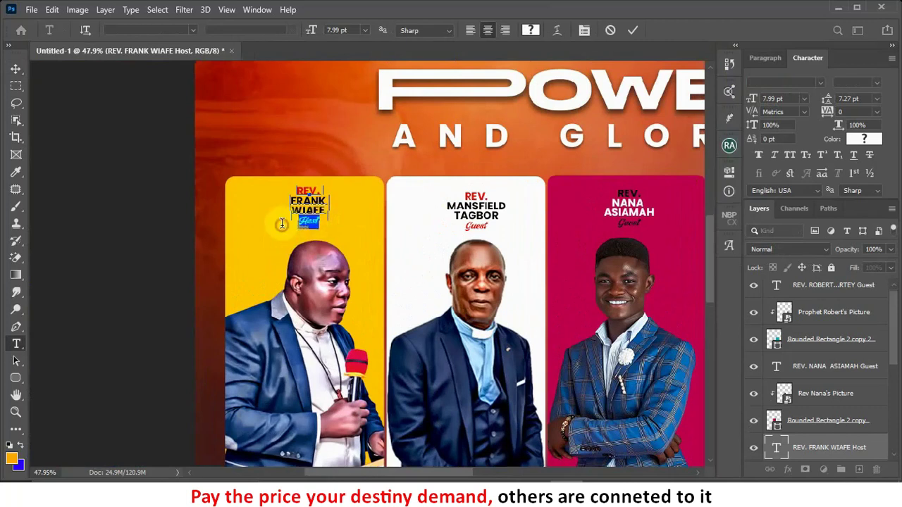
pyautogui.click(867, 145)
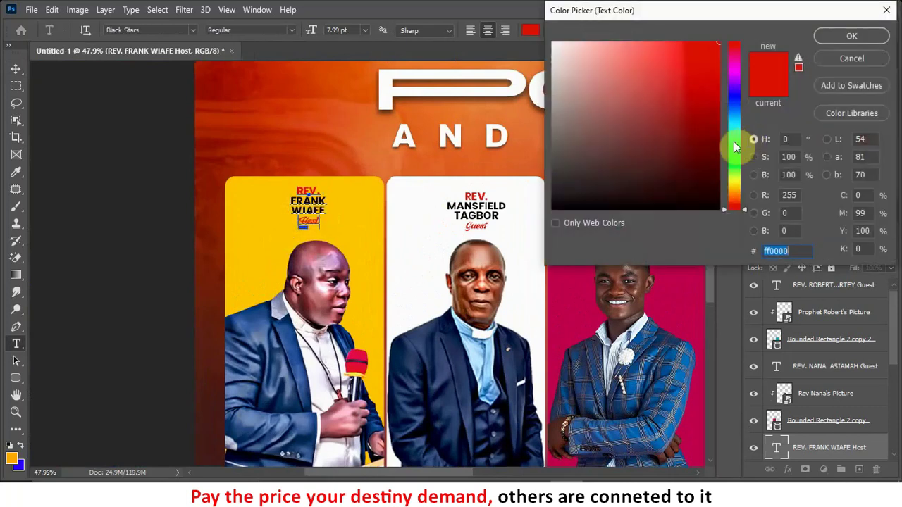
pyautogui.moveTo(659, 98); pyautogui.dragTo(509, 8)
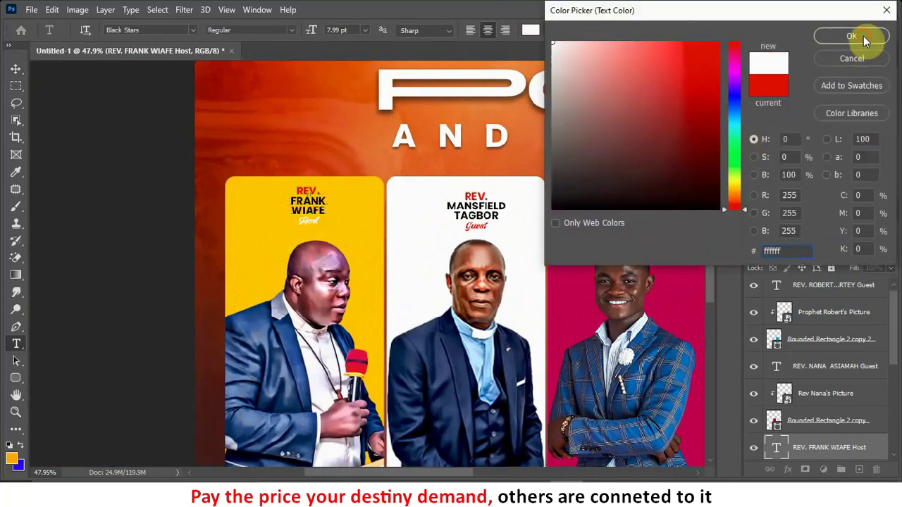
pyautogui.click(851, 36)
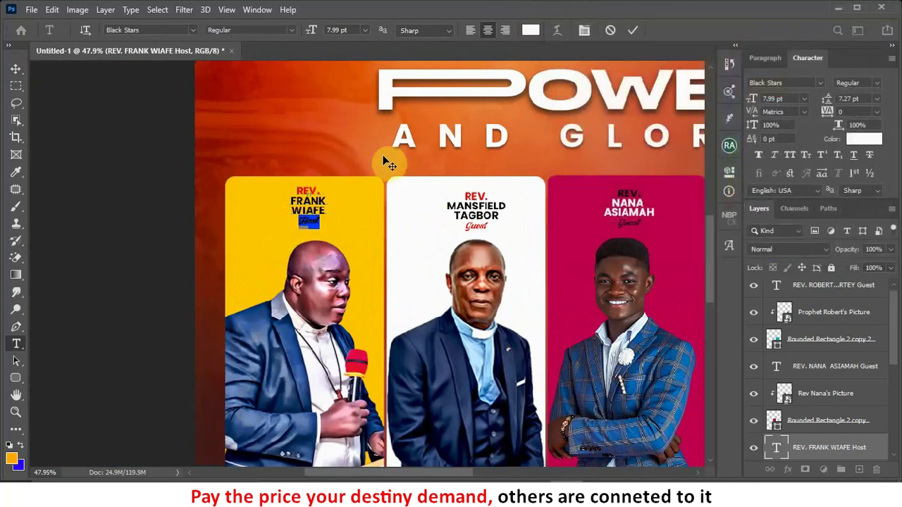
pyautogui.click(320, 192)
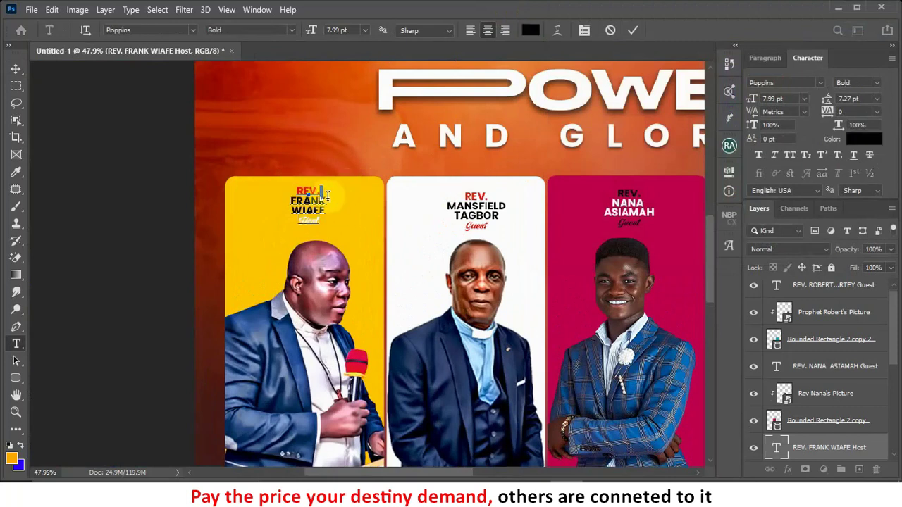
# Step: Set the yellow card's REV. line white and commit the text edit
pyautogui.doubleClick(320, 192)
pyautogui.click(857, 143)
pyautogui.moveTo(664, 99)
pyautogui.mouseDown()
pyautogui.moveTo(570, 64)
pyautogui.moveTo(574, 76)
pyautogui.moveTo(411, 3)
pyautogui.moveTo(332, 6)
pyautogui.mouseUp()
pyautogui.click(837, 35)
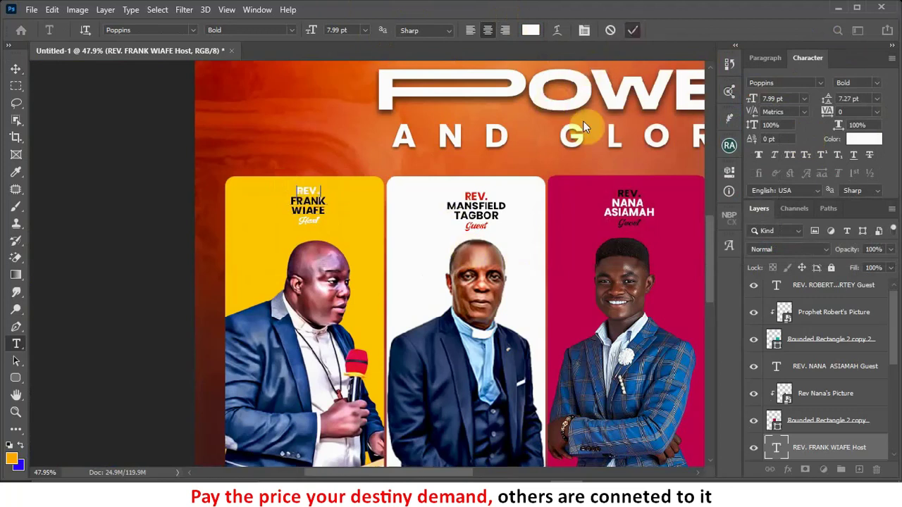
pyautogui.hotkey('ctrl', 'Return')
pyautogui.press('v')
pyautogui.scroll(-2, 477, 237)
pyautogui.scroll(-1, 405, 243)
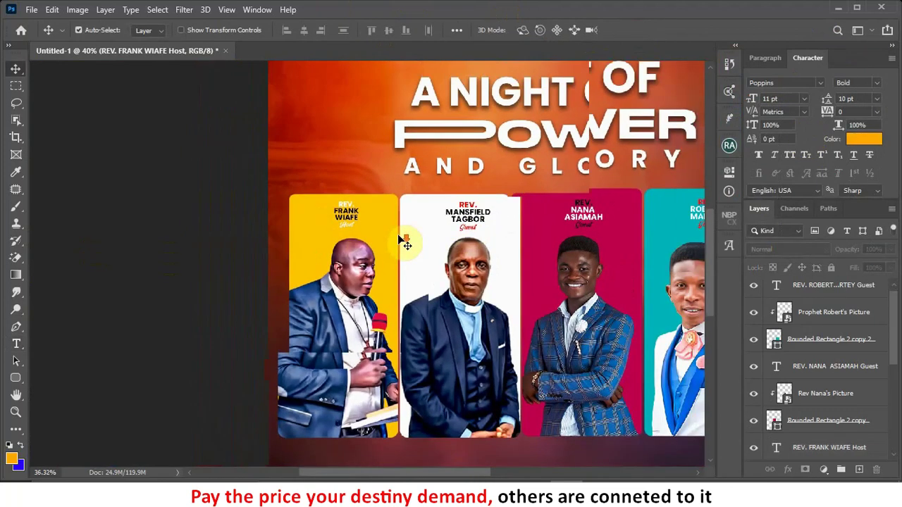
# Step: Group all the minister panel layers with Ctrl+G and name the group Pictures
pyautogui.scroll(-3, 405, 243)
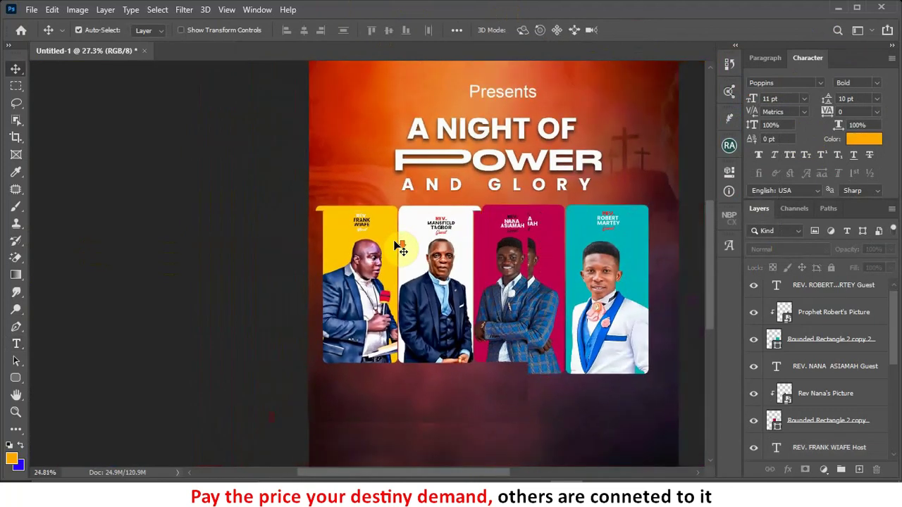
pyautogui.scroll(-1, 400, 248)
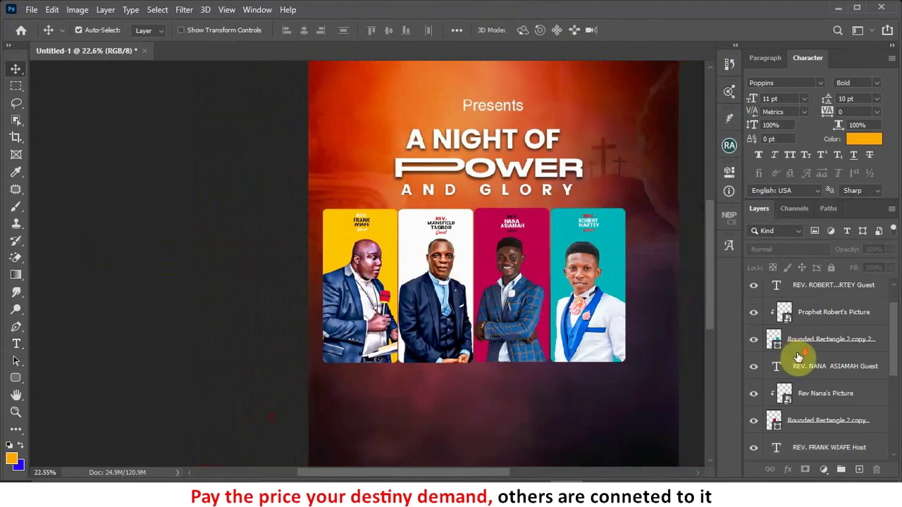
pyautogui.scroll(-5, 800, 359)
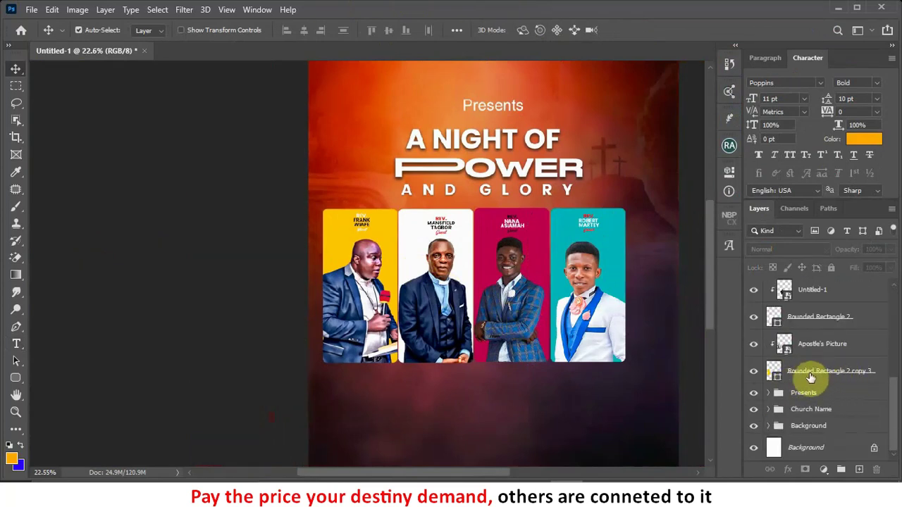
pyautogui.click(811, 378)
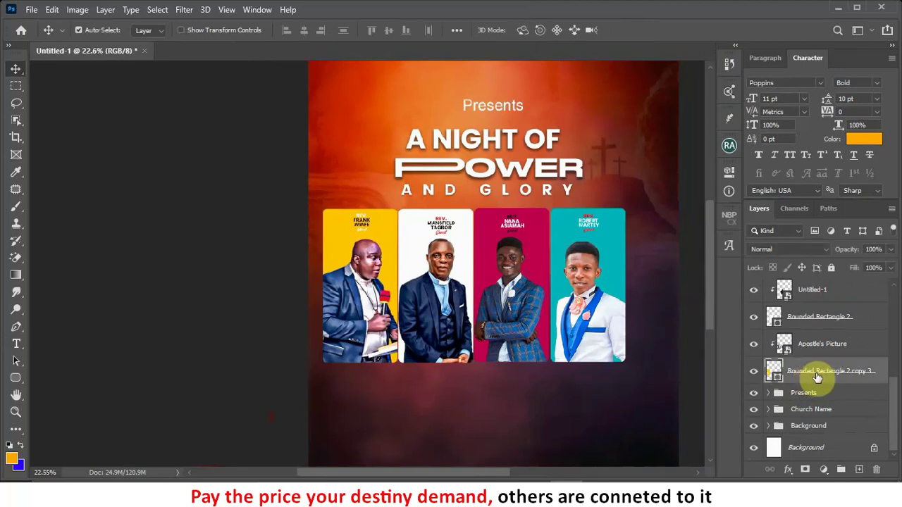
pyautogui.scroll(5, 814, 378)
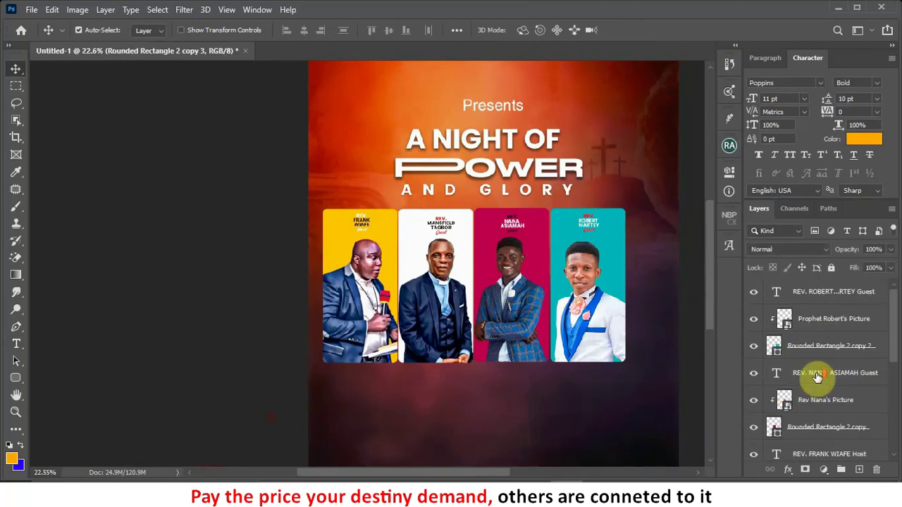
pyautogui.keyDown('shift'); pyautogui.click(832, 294); pyautogui.keyUp('shift')
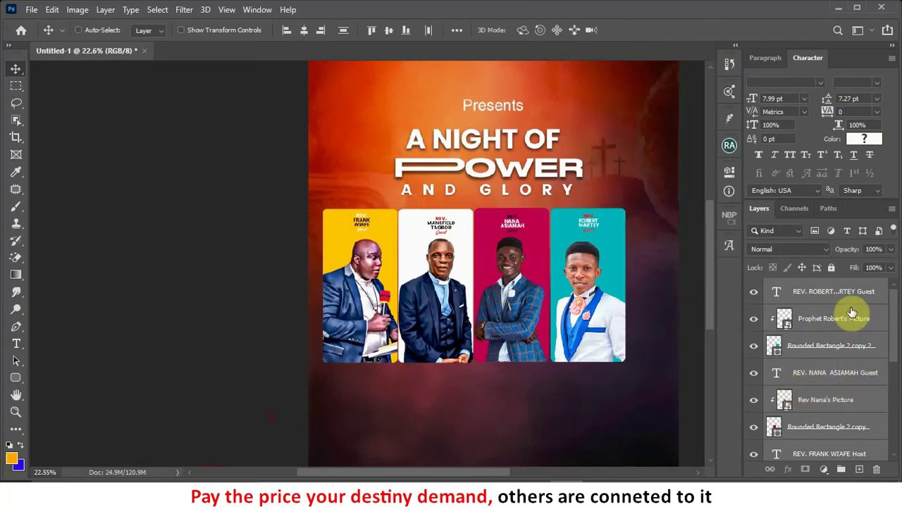
pyautogui.hotkey('ctrl', 'g')
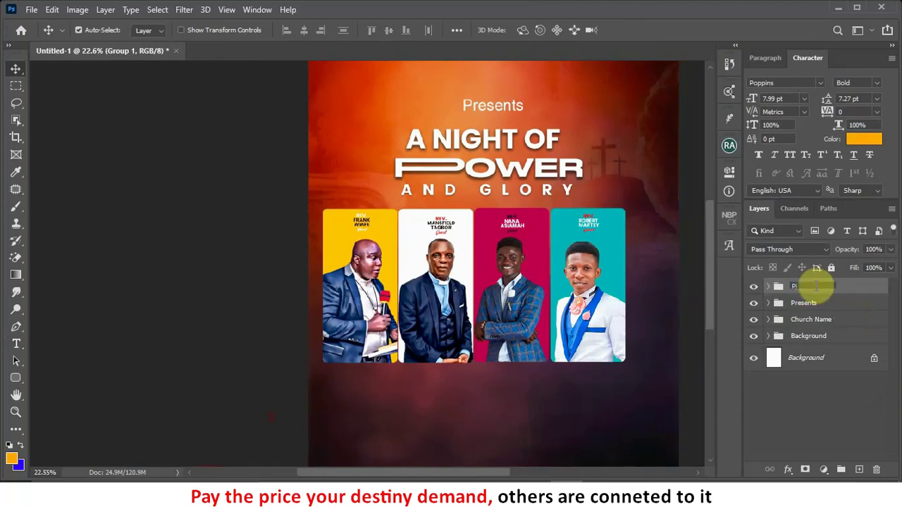
pyautogui.write('ctures')
# Step: Toggle the Pictures group's visibility, then nudge it right to centre the panels
pyautogui.click(758, 290)
pyautogui.click(758, 290)
pyautogui.press('Right')
pyautogui.press('Right')
pyautogui.press('Right')
pyautogui.press('Right')
pyautogui.press('Right')
pyautogui.press('Right')
pyautogui.press('Right')
pyautogui.press('Right')
pyautogui.press('Right')
pyautogui.press('Right')
pyautogui.press('Right')
pyautogui.press('Right')
pyautogui.press('Right')
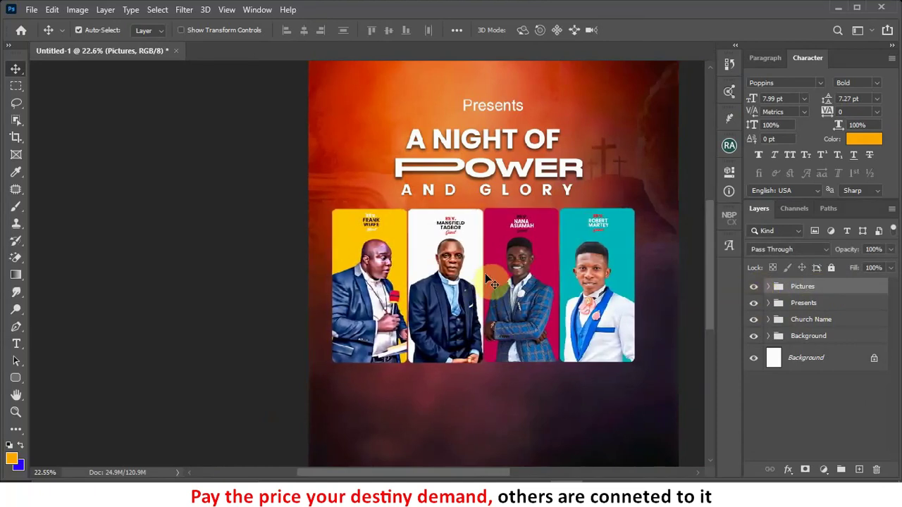
pyautogui.press('Right')
pyautogui.press('Right')
pyautogui.press('Right')
pyautogui.press('Right')
pyautogui.press('Right')
pyautogui.press('Right')
pyautogui.press('Right')
pyautogui.press('Right')
pyautogui.press('Right')
pyautogui.press('Right')
pyautogui.press('Right')
pyautogui.press('Right')
pyautogui.press('Right')
pyautogui.press('Right')
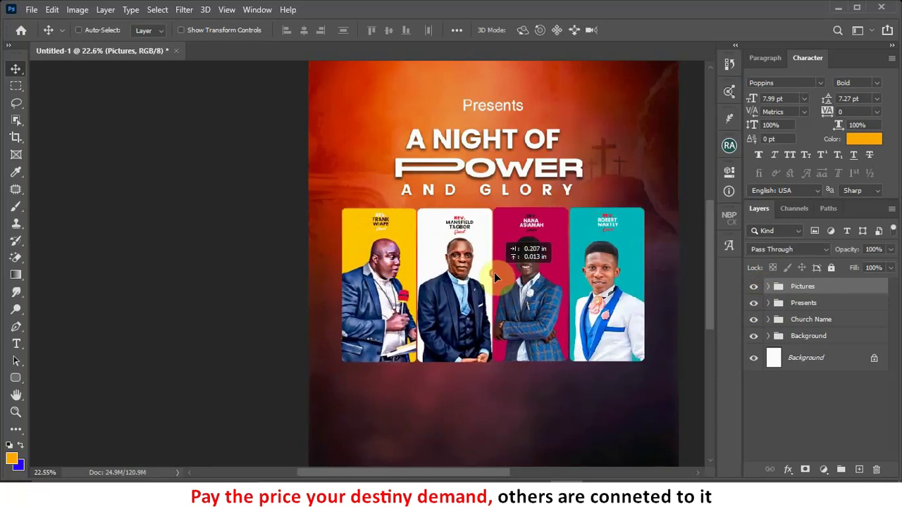
# Step: Check Rounded Rectangle 2 and Rounded Rectangle 2 copy 3 layers, then collapse the Pictures group
pyautogui.scroll(-3, 506, 268)
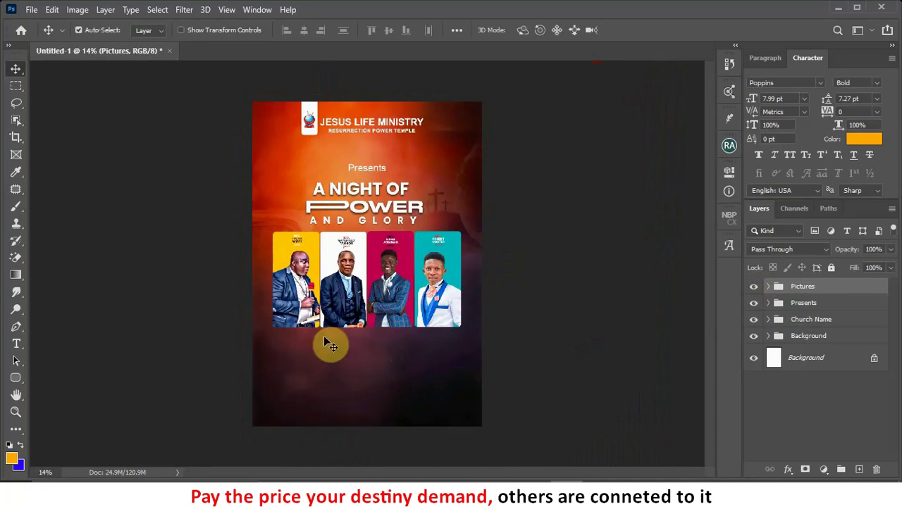
pyautogui.scroll(3, 314, 340)
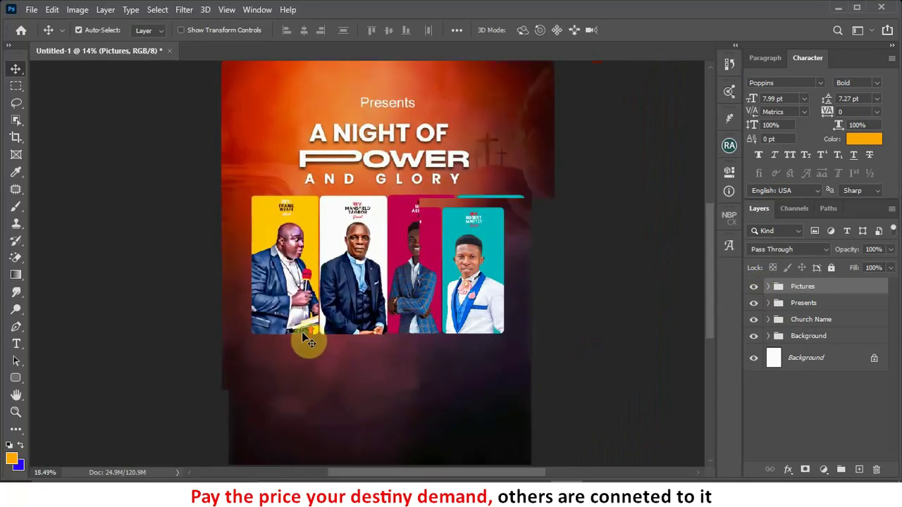
pyautogui.scroll(1, 342, 318)
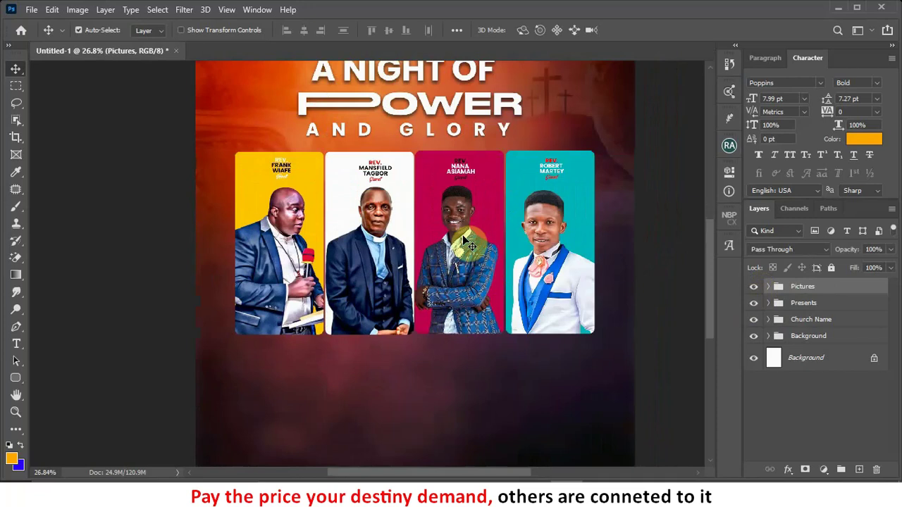
pyautogui.scroll(1, 430, 206)
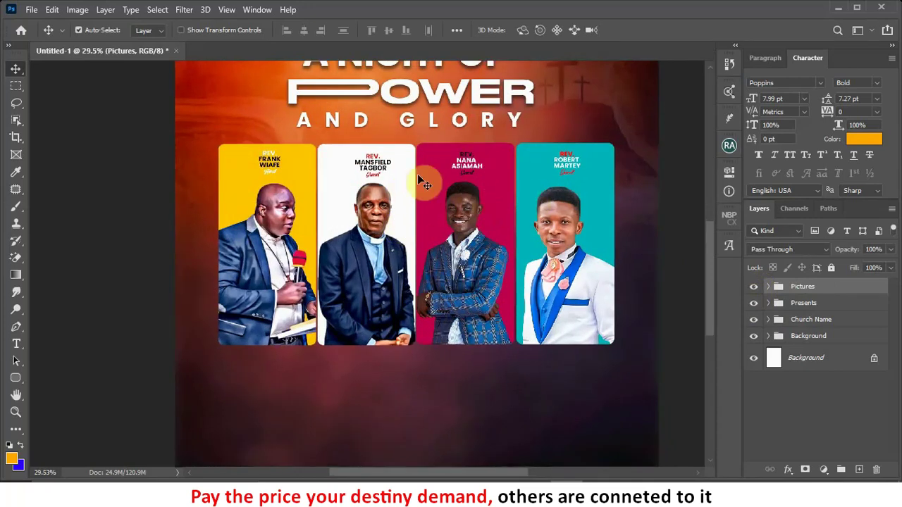
pyautogui.scroll(2, 418, 176)
pyautogui.scroll(1, 420, 190)
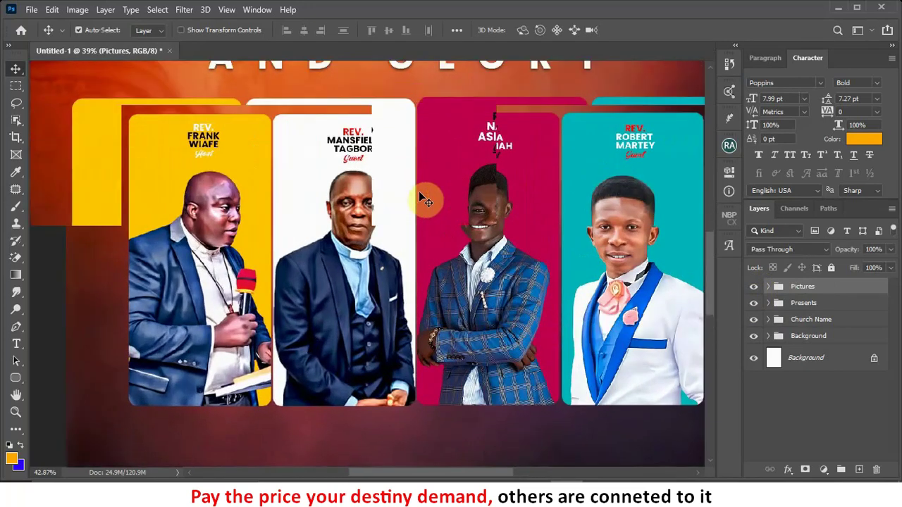
pyautogui.scroll(1, 416, 203)
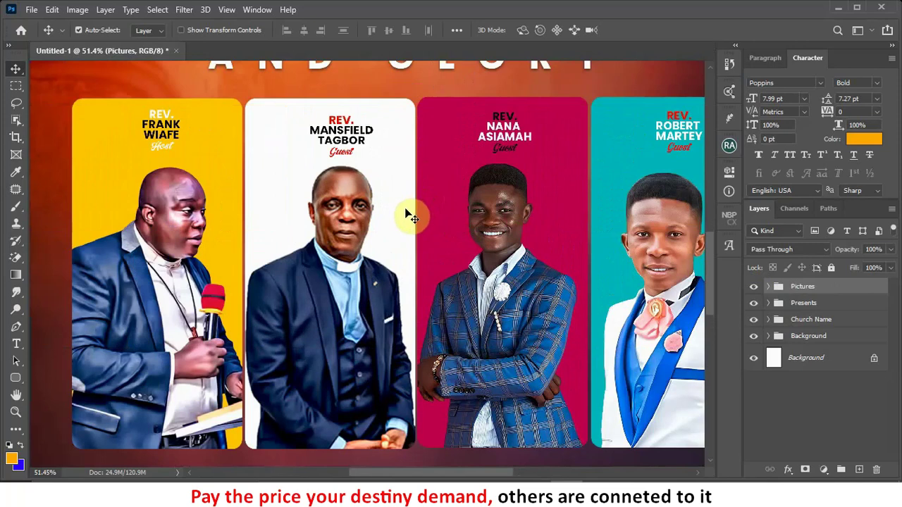
pyautogui.click(406, 212)
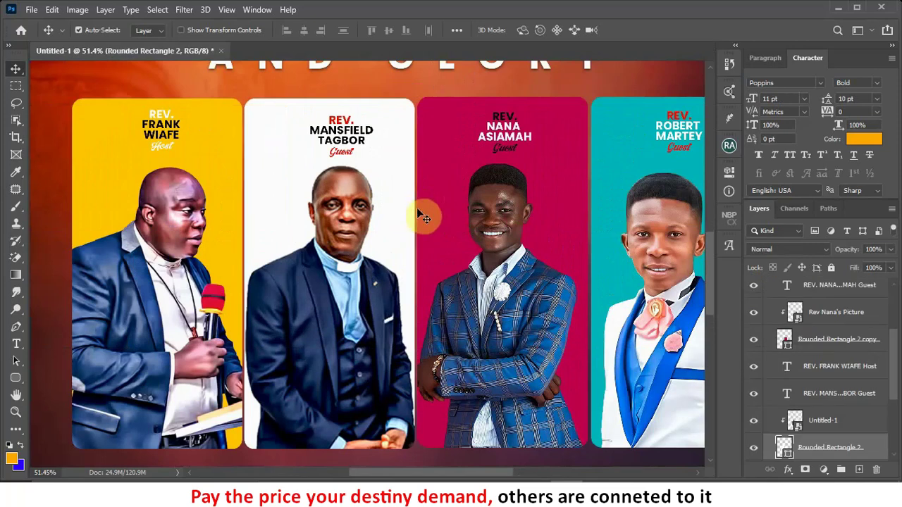
pyautogui.click(233, 227)
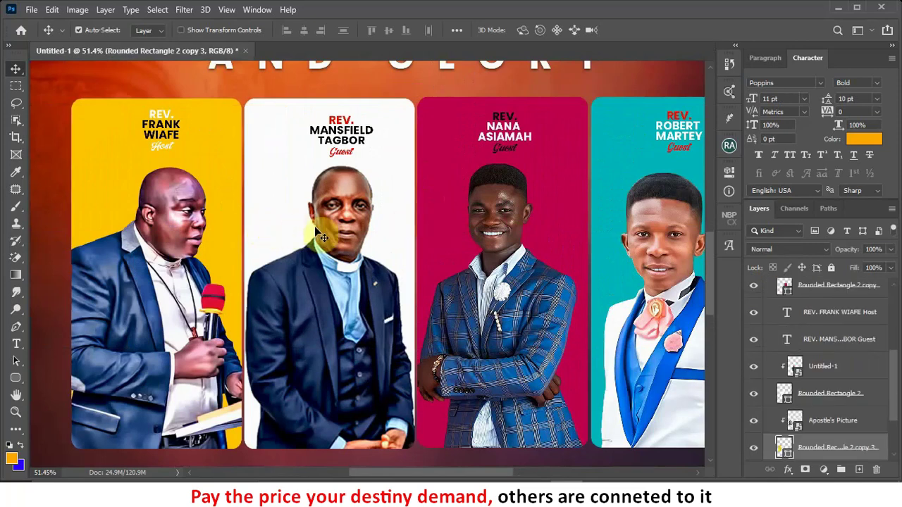
pyautogui.scroll(-5, 493, 227)
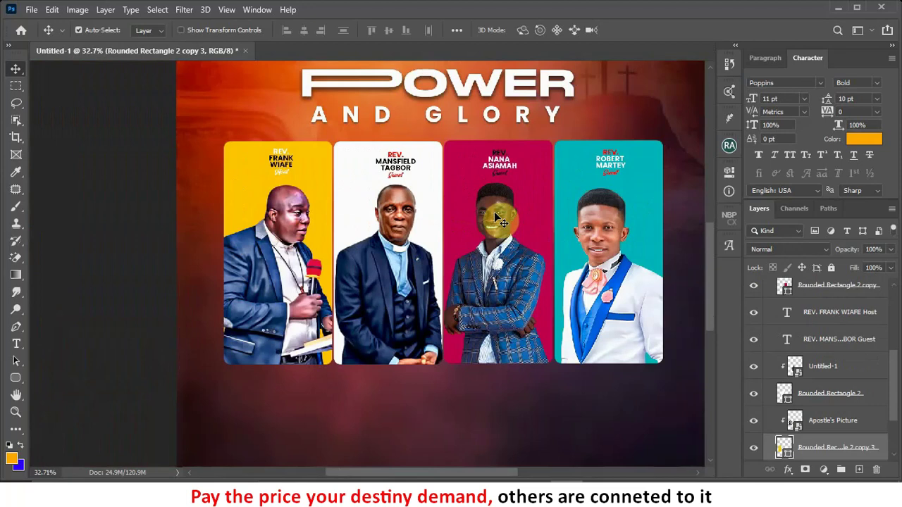
pyautogui.scroll(-1, 572, 308)
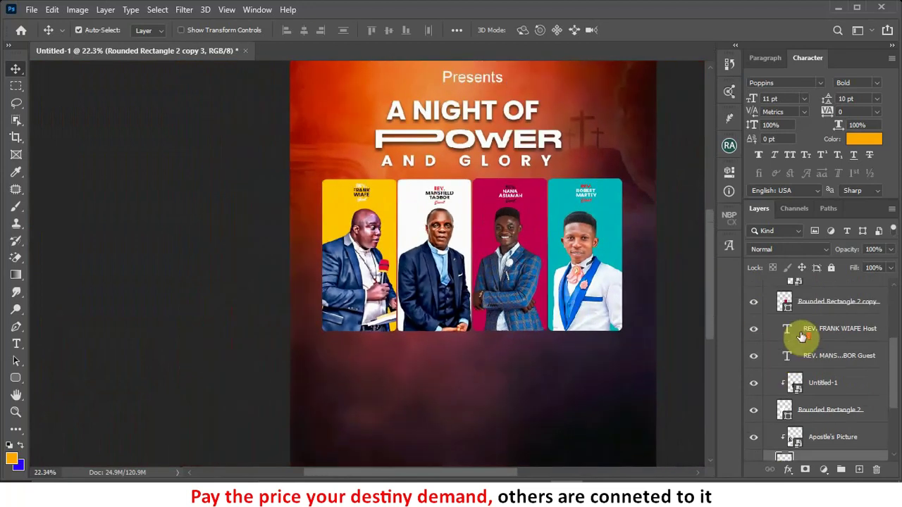
pyautogui.scroll(5, 795, 324)
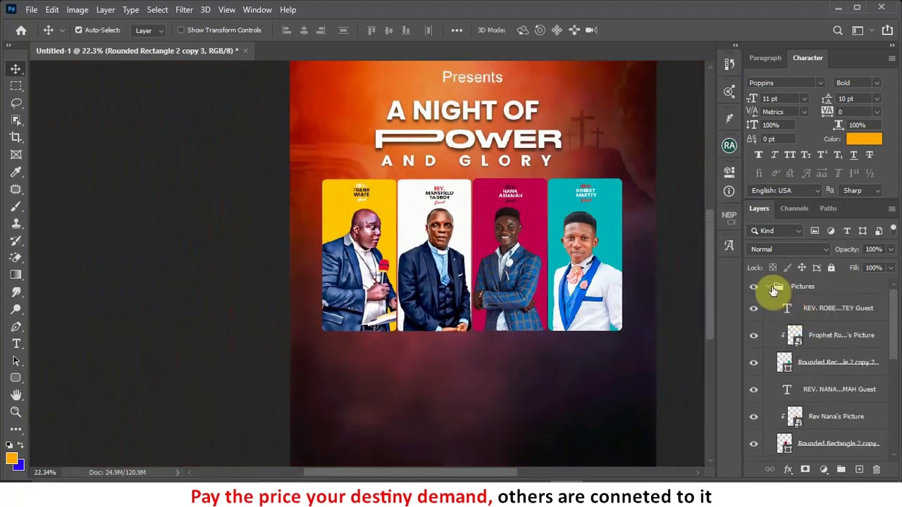
pyautogui.click(769, 288)
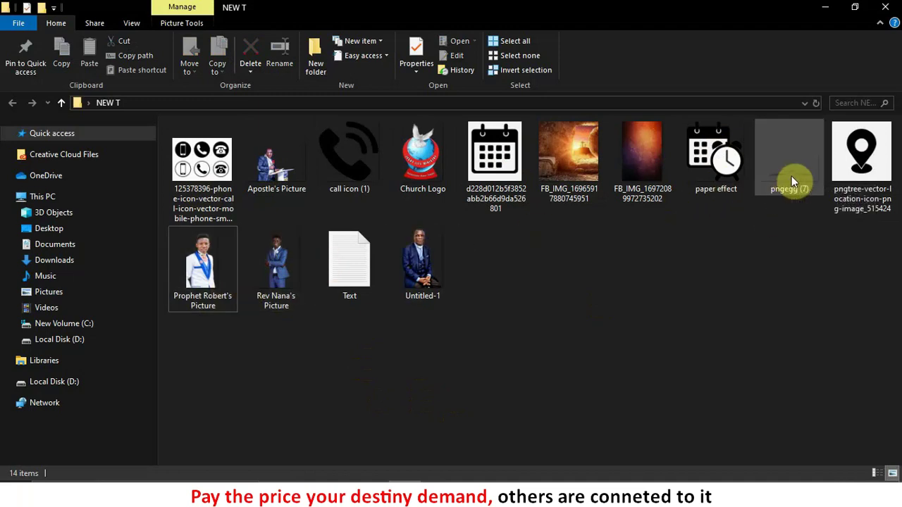
# Step: Drag the pngegg (7) image from the NEW T folder onto the flyer
pyautogui.moveTo(788, 174); pyautogui.dragTo(572, 343)
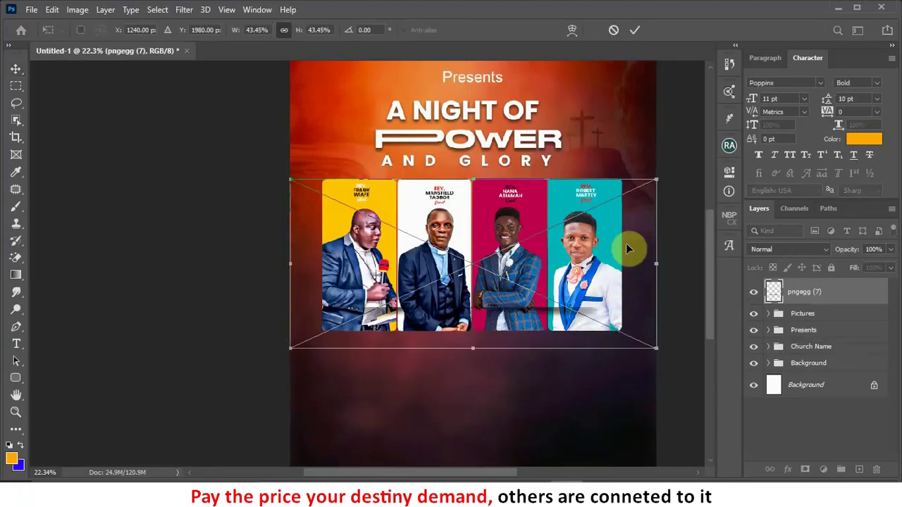
# Step: Place pngegg (7) lower on the flyer and move its layer below the Pictures group
pyautogui.click(555, 320)
pyautogui.moveTo(553, 319); pyautogui.dragTo(548, 338)
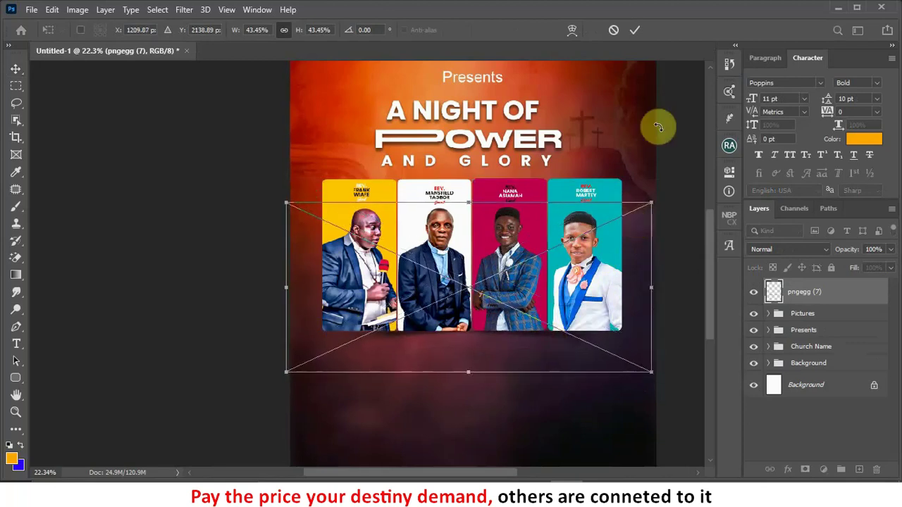
pyautogui.click(638, 33)
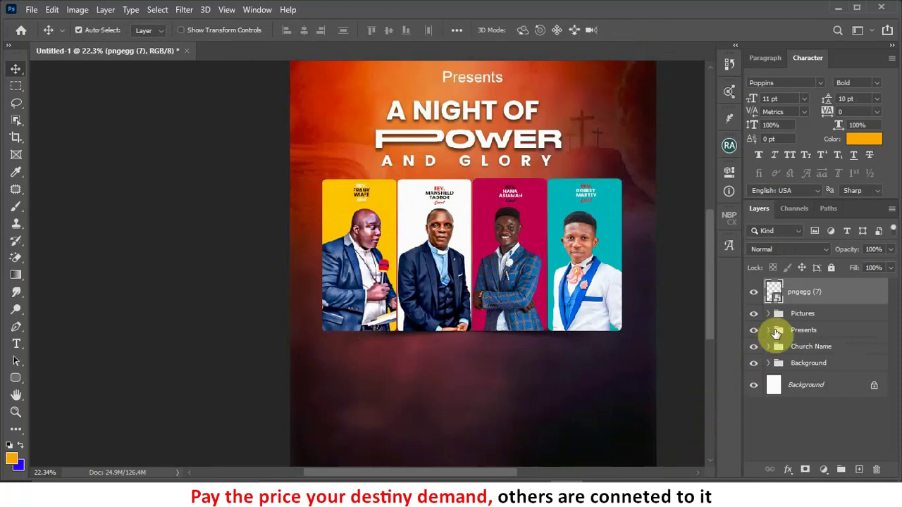
pyautogui.moveTo(814, 301); pyautogui.dragTo(800, 328)
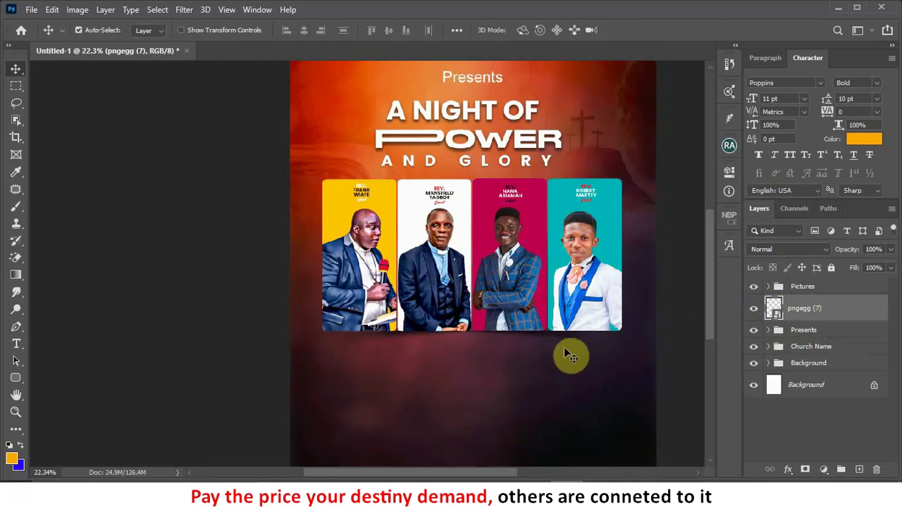
# Step: Scale pngegg (7) to 50.20% and position it just beneath the panels
pyautogui.hotkey('ctrl', 't')
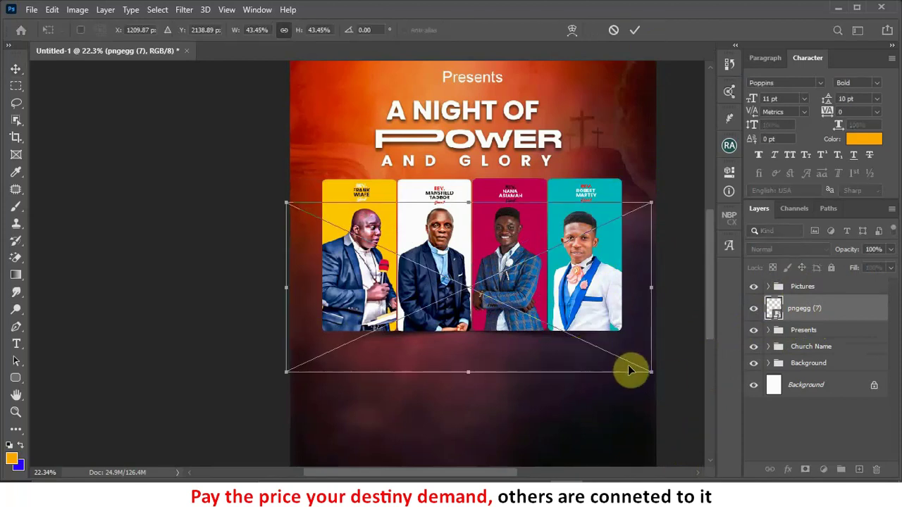
pyautogui.moveTo(655, 376); pyautogui.dragTo(678, 385)
pyautogui.moveTo(544, 352); pyautogui.dragTo(543, 350)
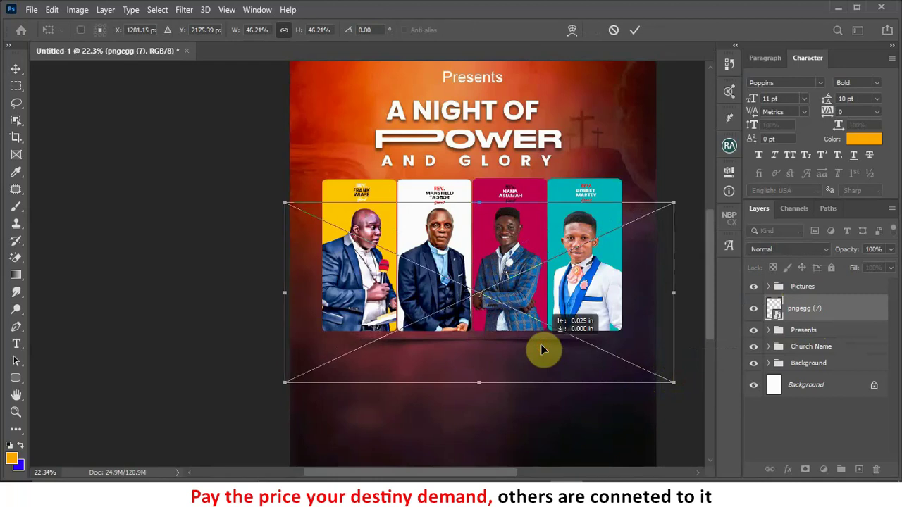
pyautogui.hotkey('shift', 'Up')
pyautogui.hotkey('shift', 'Up')
pyautogui.hotkey('shift', 'Up')
pyautogui.hotkey('shift', 'Up')
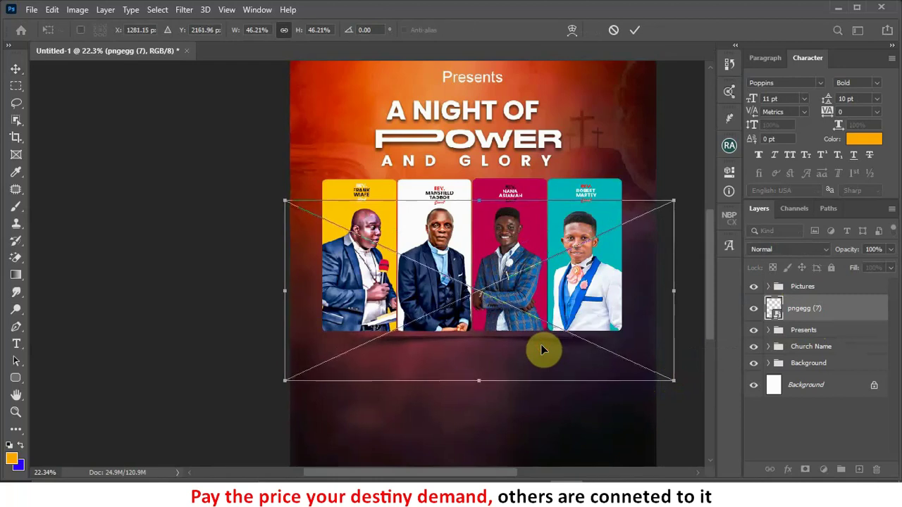
pyautogui.hotkey('shift', 'Up')
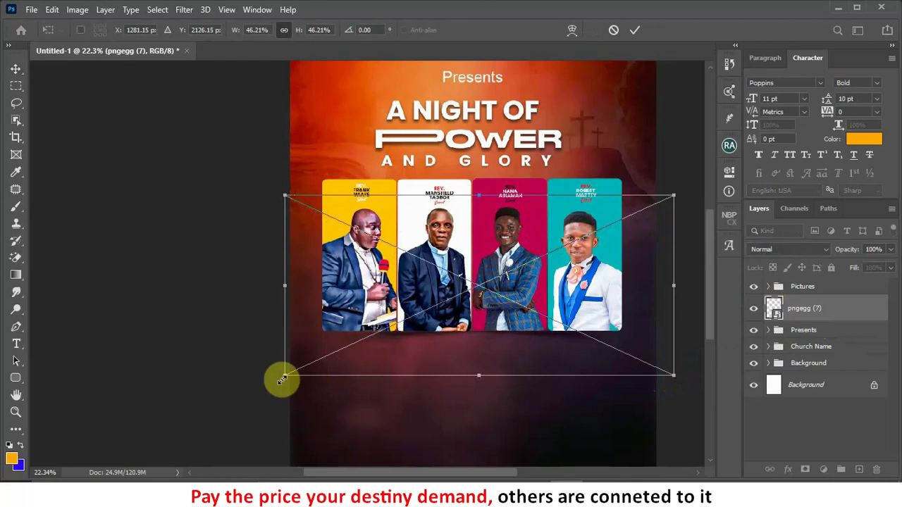
pyautogui.moveTo(281, 380); pyautogui.dragTo(247, 394)
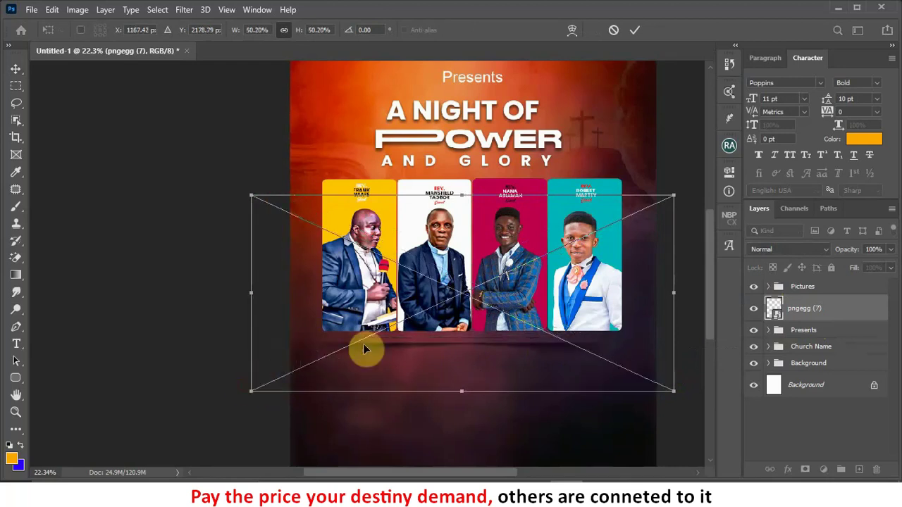
pyautogui.moveTo(485, 329); pyautogui.dragTo(493, 314)
pyautogui.moveTo(548, 366); pyautogui.dragTo(547, 368)
pyautogui.press('Down')
pyautogui.press('Down')
pyautogui.press('Down')
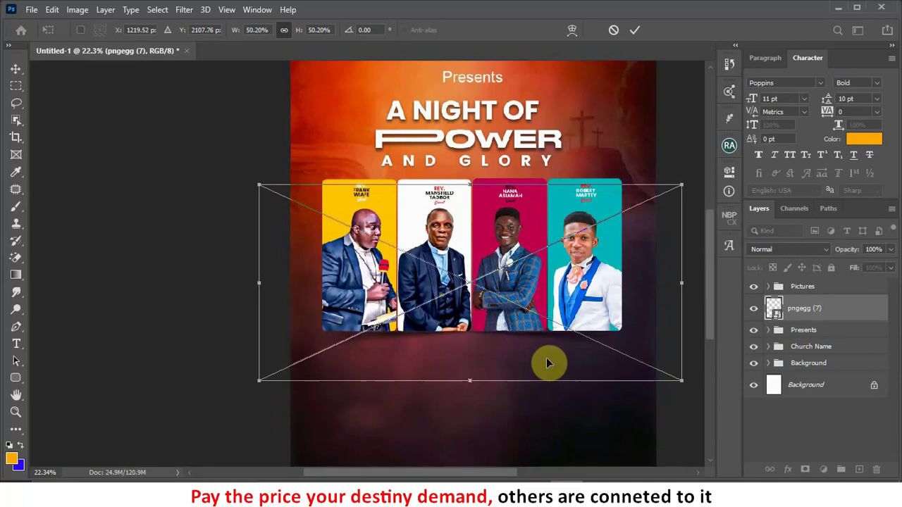
pyautogui.click(634, 30)
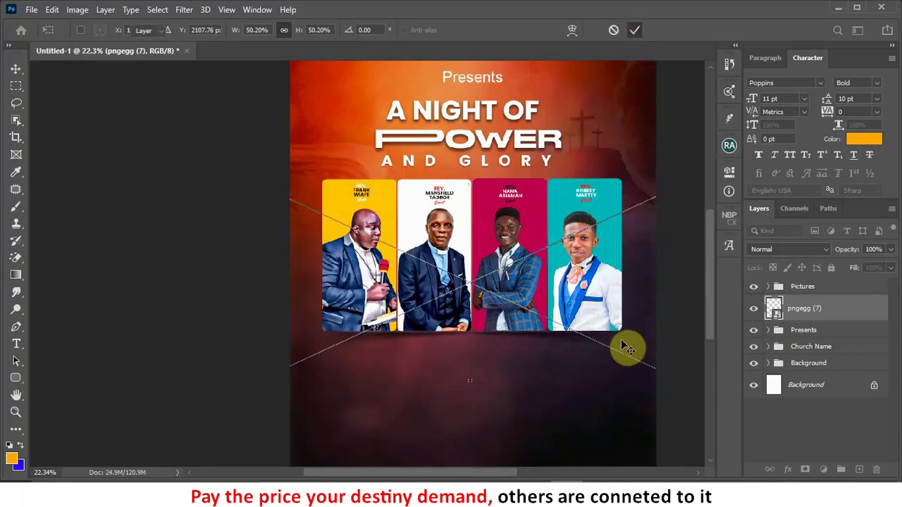
pyautogui.scroll(-3, 614, 350)
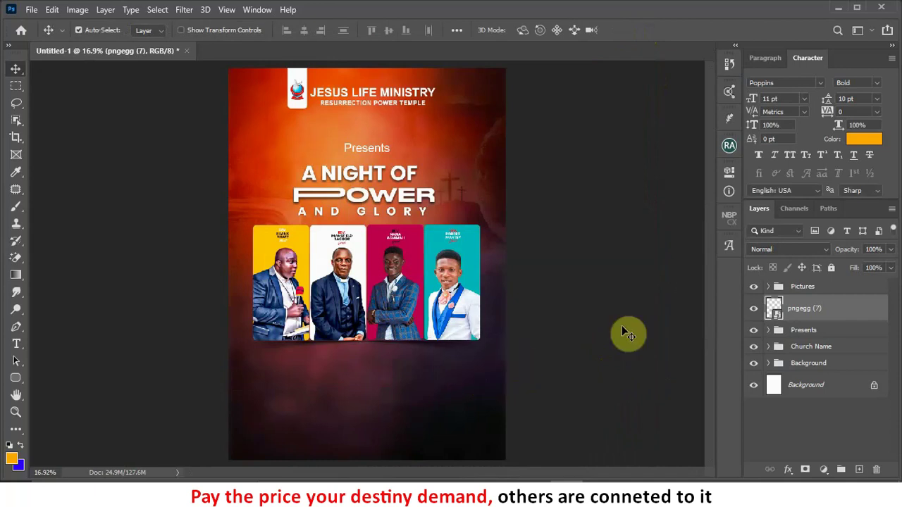
# Step: Expand the Pictures group and drag the pngegg (7) layer into it
pyautogui.scroll(-1, 632, 326)
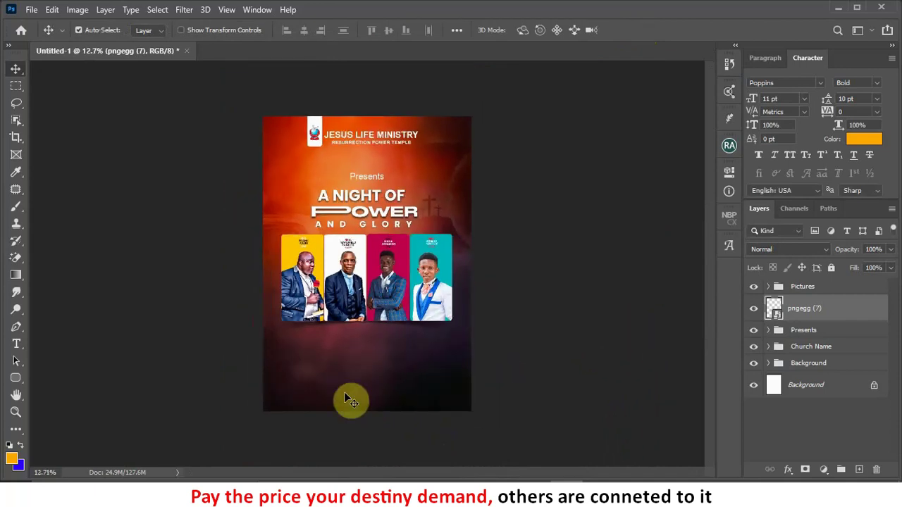
pyautogui.scroll(3, 345, 399)
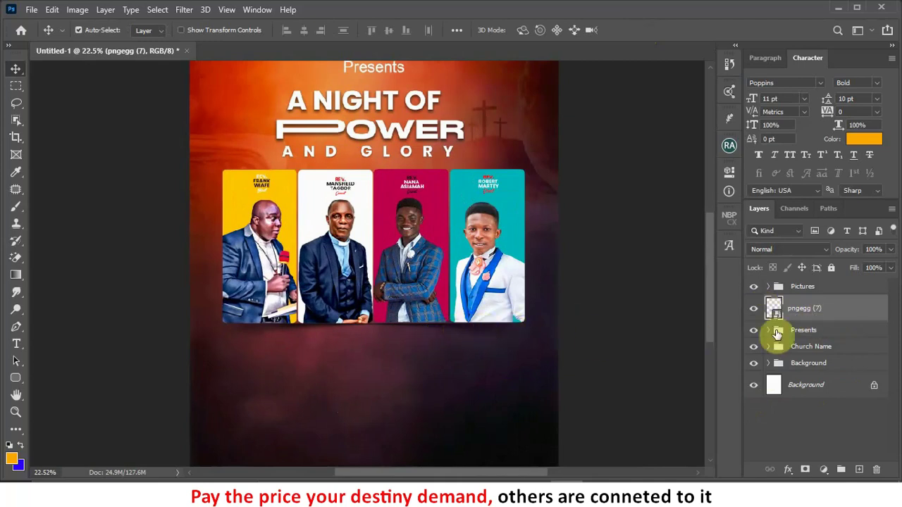
pyautogui.click(771, 289)
pyautogui.scroll(-5, 786, 356)
pyautogui.scroll(-2, 790, 360)
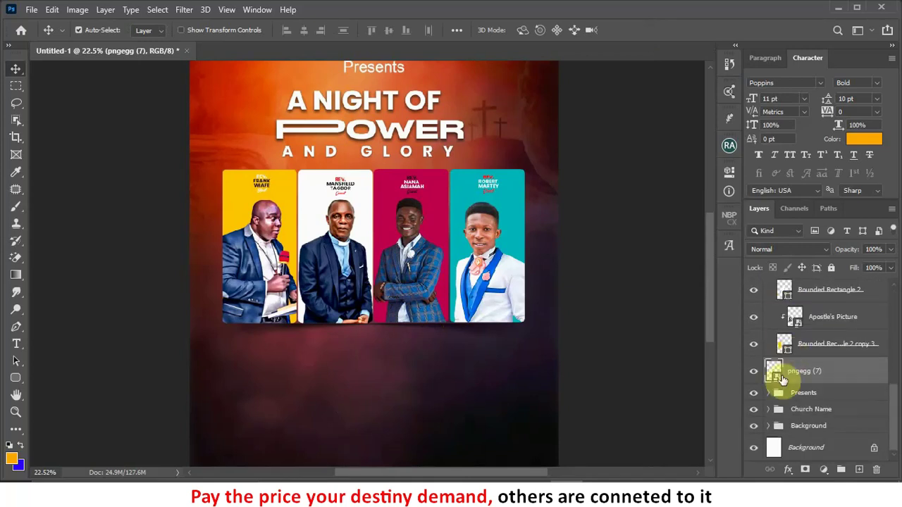
pyautogui.moveTo(797, 374)
pyautogui.mouseDown()
pyautogui.moveTo(798, 347)
pyautogui.moveTo(804, 378)
pyautogui.moveTo(799, 343)
pyautogui.moveTo(808, 377)
pyautogui.mouseUp()
# Step: Collapse the Pictures group and toggle its visibility off and on to check it
pyautogui.scroll(5, 800, 366)
pyautogui.scroll(3, 790, 350)
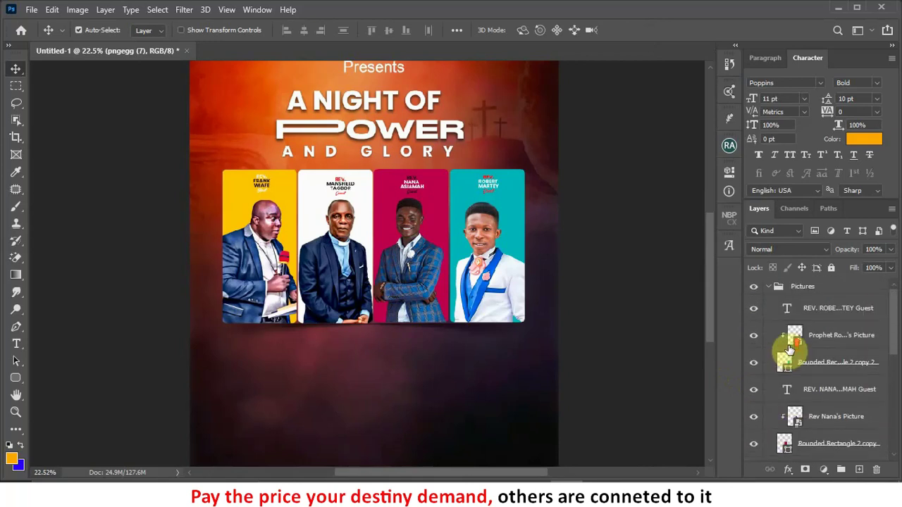
pyautogui.click(767, 290)
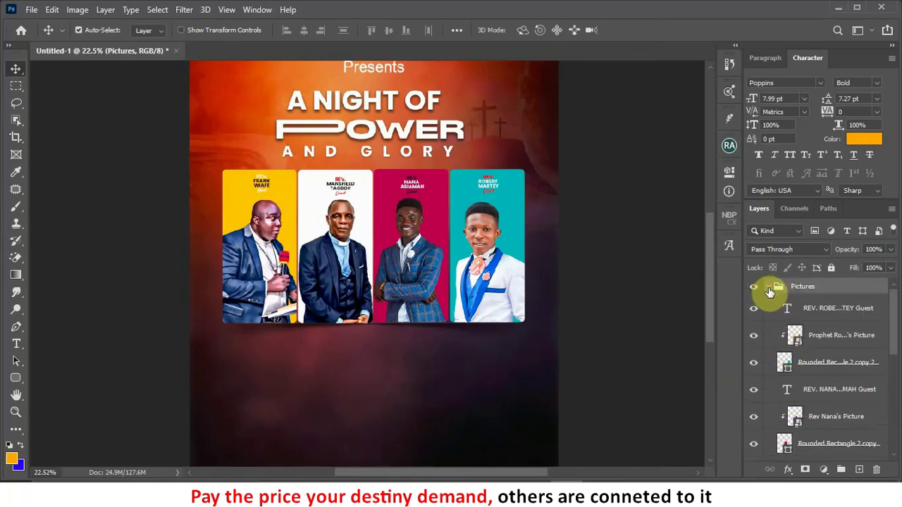
pyautogui.click(769, 290)
pyautogui.click(754, 289)
pyautogui.click(754, 289)
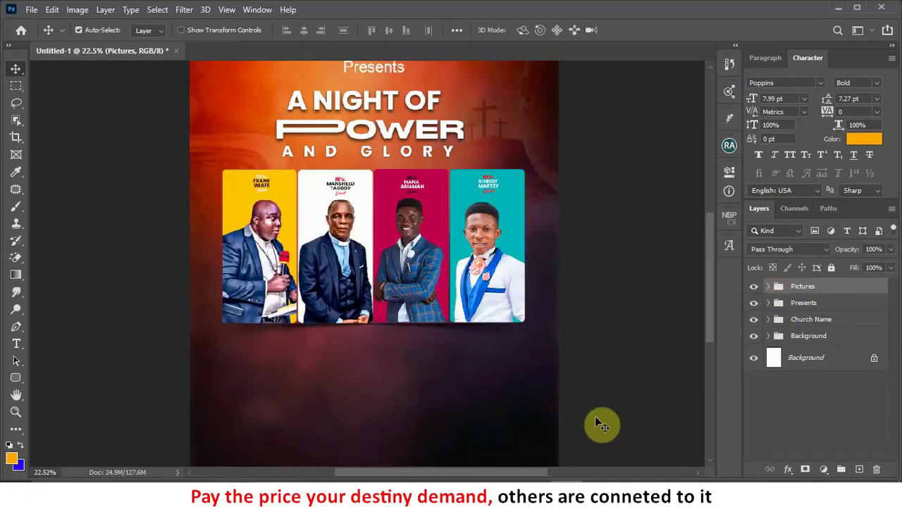
pyautogui.scroll(-1, 605, 331)
pyautogui.scroll(-1, 604, 331)
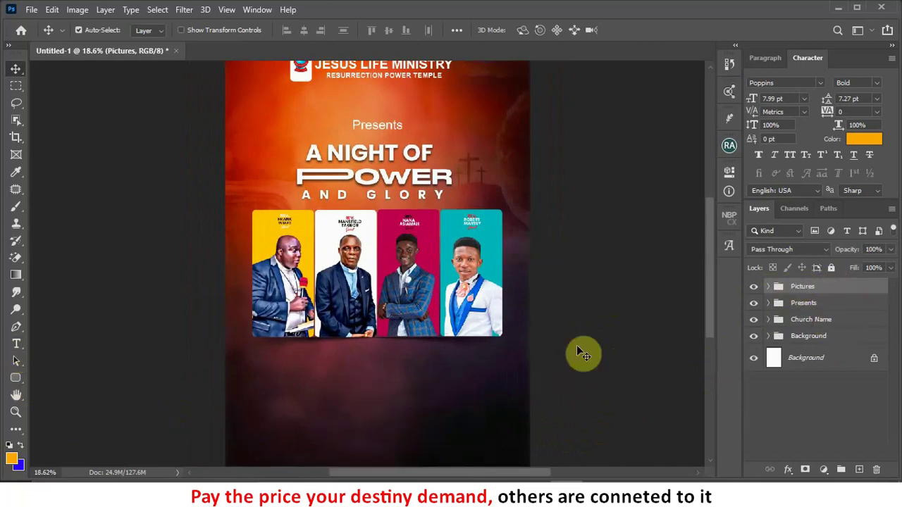
# Step: Add a 'Theme' text layer below the portrait panels and zoom in on it
pyautogui.click(16, 343)
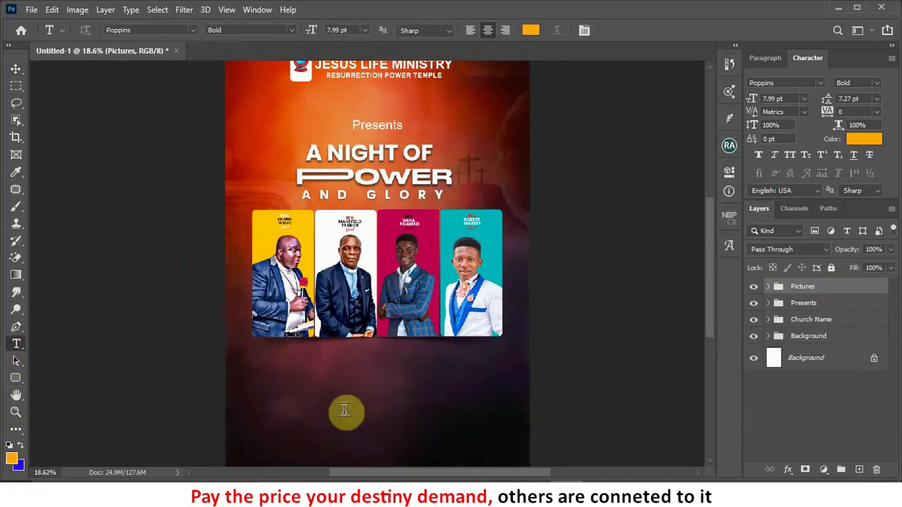
pyautogui.click(350, 373)
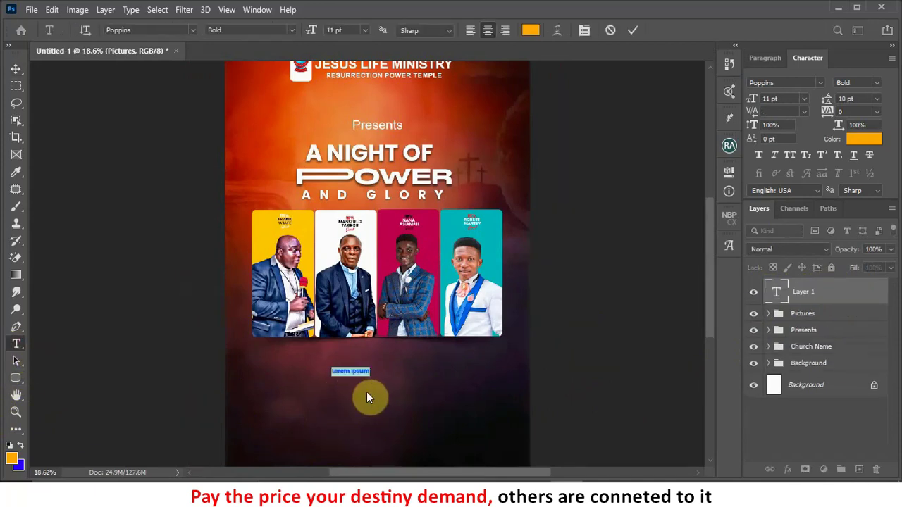
pyautogui.press('BackSpace')
pyautogui.write('4')
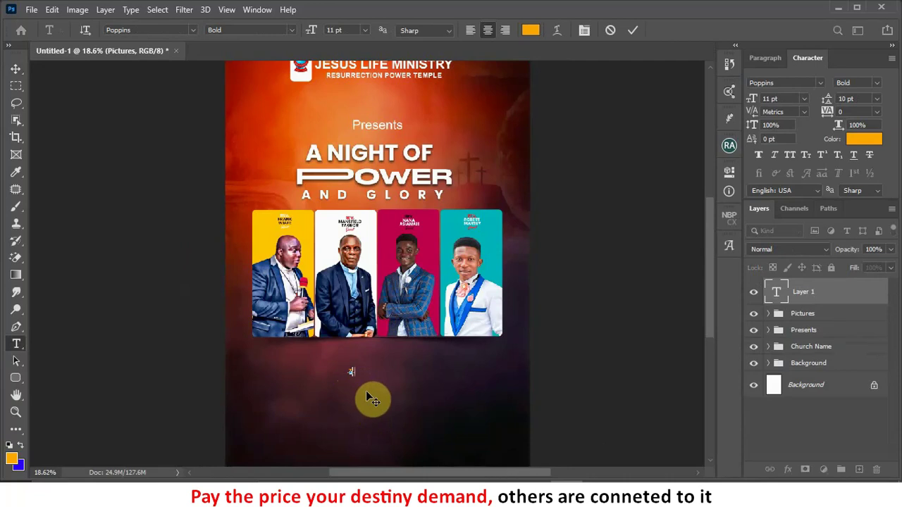
pyautogui.click(630, 33)
pyautogui.click(16, 68)
pyautogui.moveTo(274, 284); pyautogui.dragTo(385, 270)
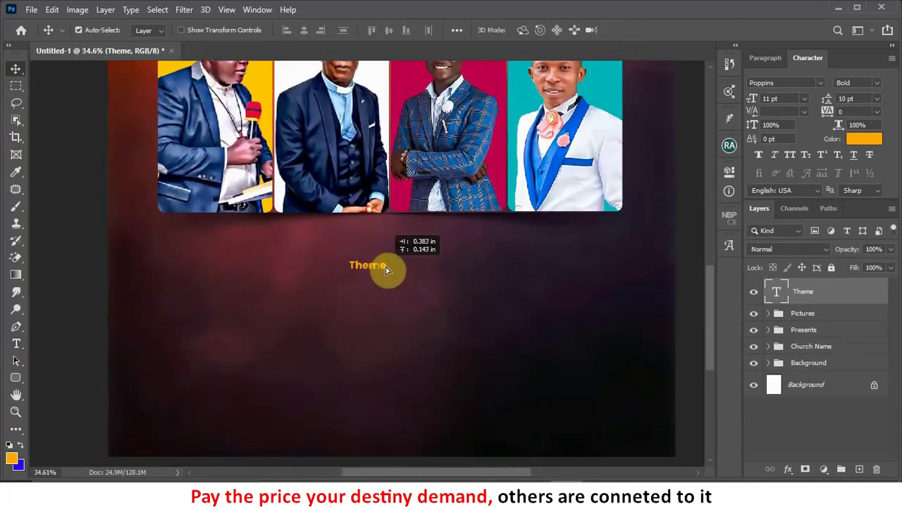
# Step: Set the Theme text to the Admiration Pains font in red (ff0000)
pyautogui.click(823, 82)
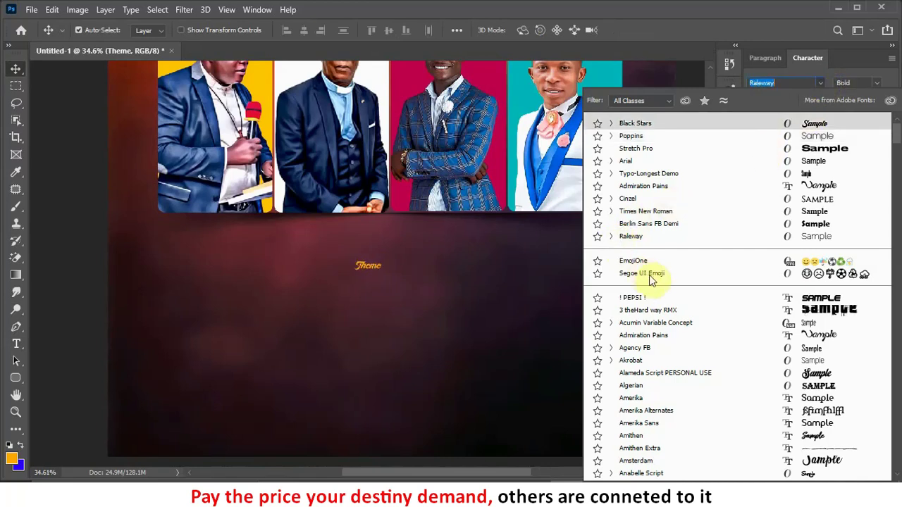
pyautogui.click(829, 187)
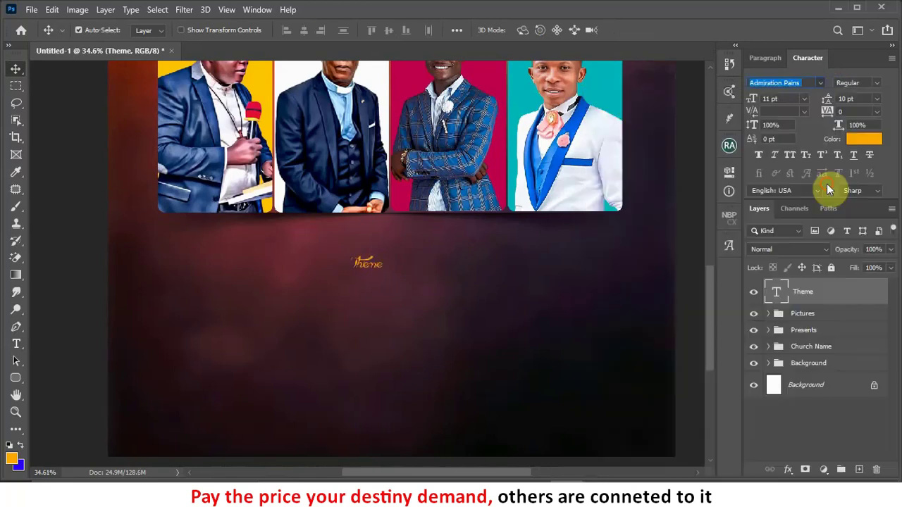
pyautogui.click(869, 145)
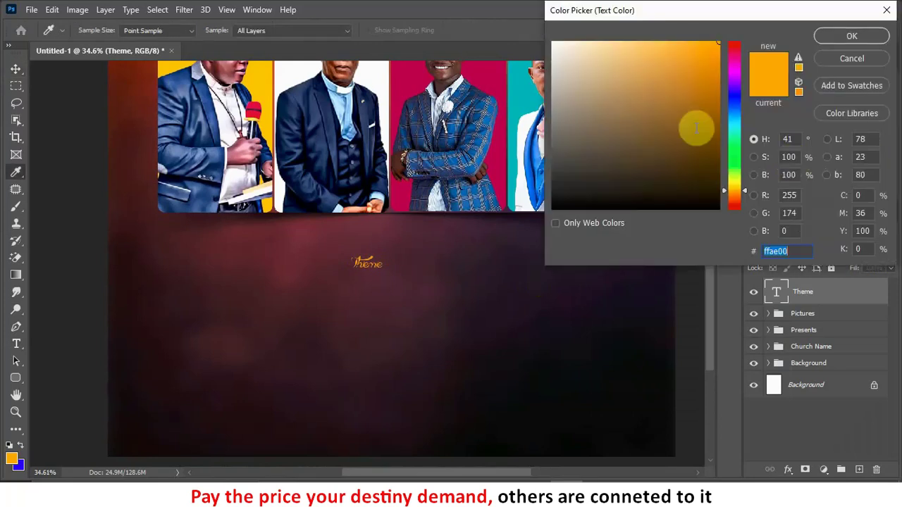
pyautogui.moveTo(738, 46); pyautogui.dragTo(752, 23)
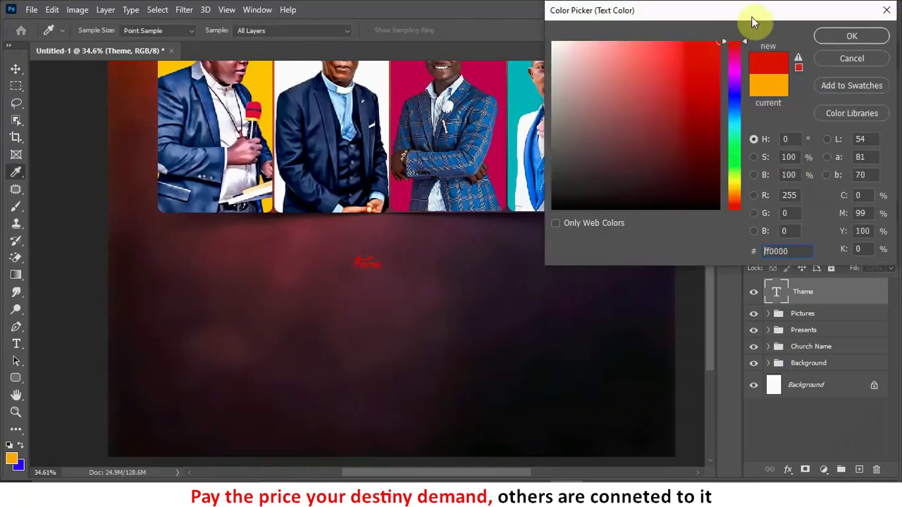
pyautogui.click(863, 34)
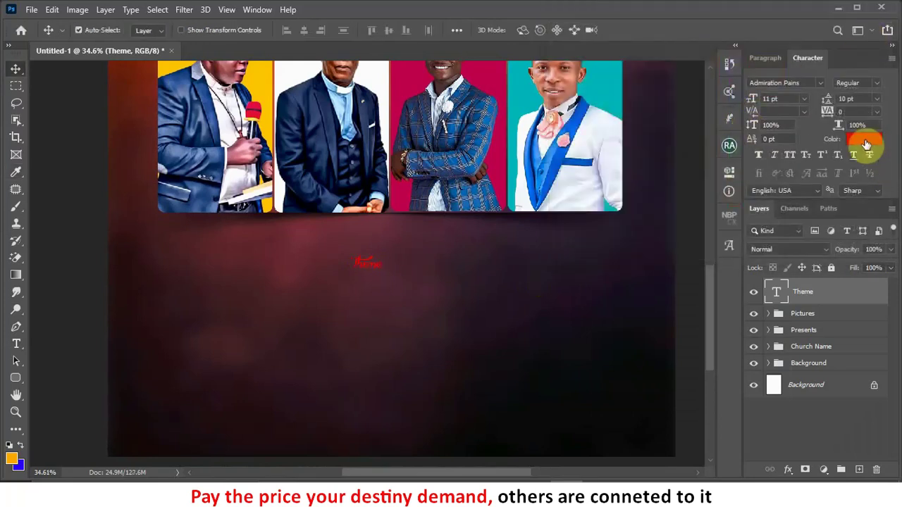
pyautogui.click(866, 141)
pyautogui.moveTo(660, 182); pyautogui.dragTo(745, 238)
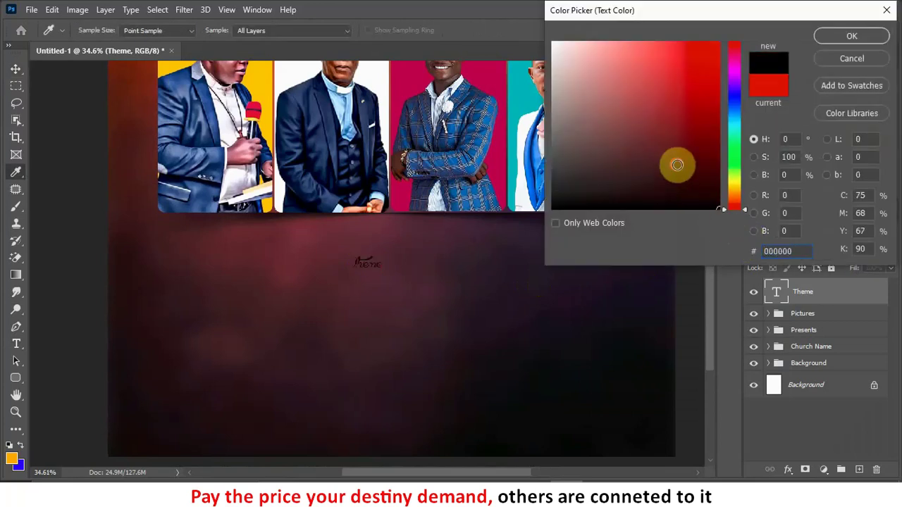
pyautogui.moveTo(677, 161); pyautogui.dragTo(742, 9)
pyautogui.moveTo(647, 65); pyautogui.dragTo(495, 7)
pyautogui.moveTo(588, 72); pyautogui.dragTo(746, 7)
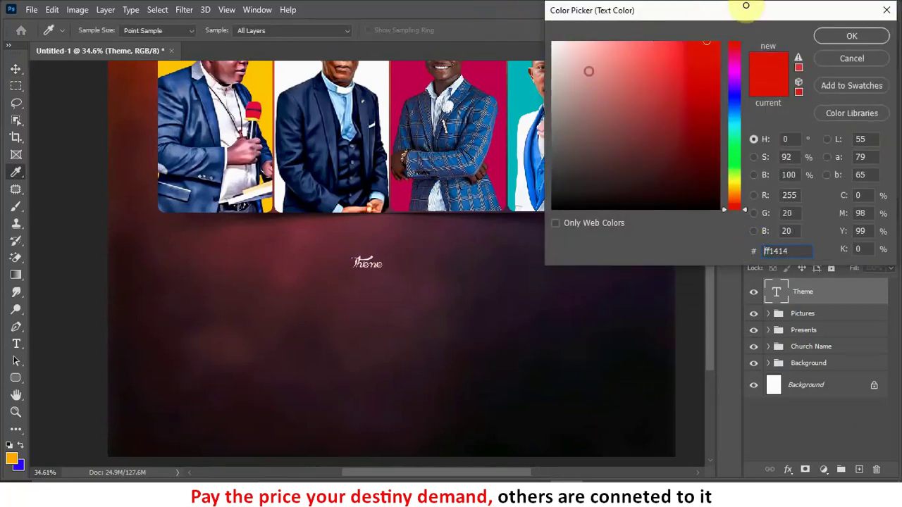
pyautogui.click(861, 37)
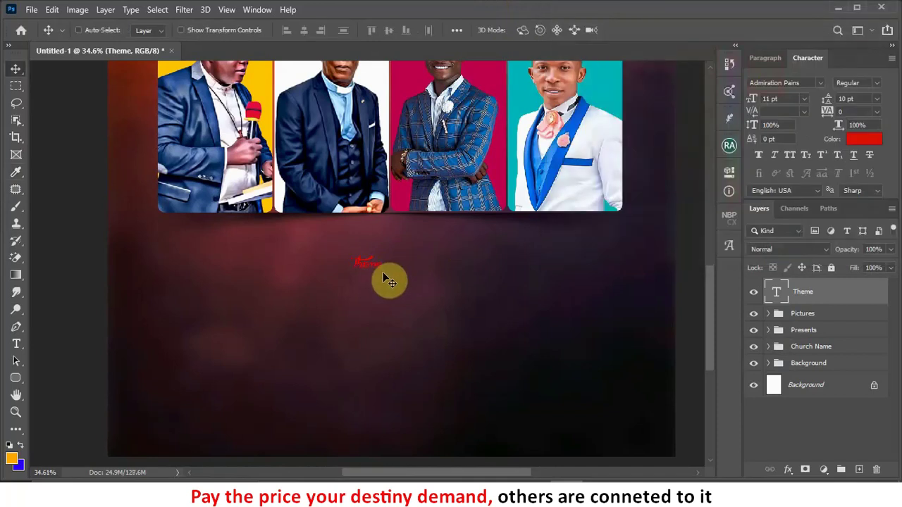
# Step: Scale the Theme text to about 226%, move it up under the portraits, and fit the poster
pyautogui.hotkey('ctrl', 't')
pyautogui.moveTo(381, 270); pyautogui.dragTo(438, 299)
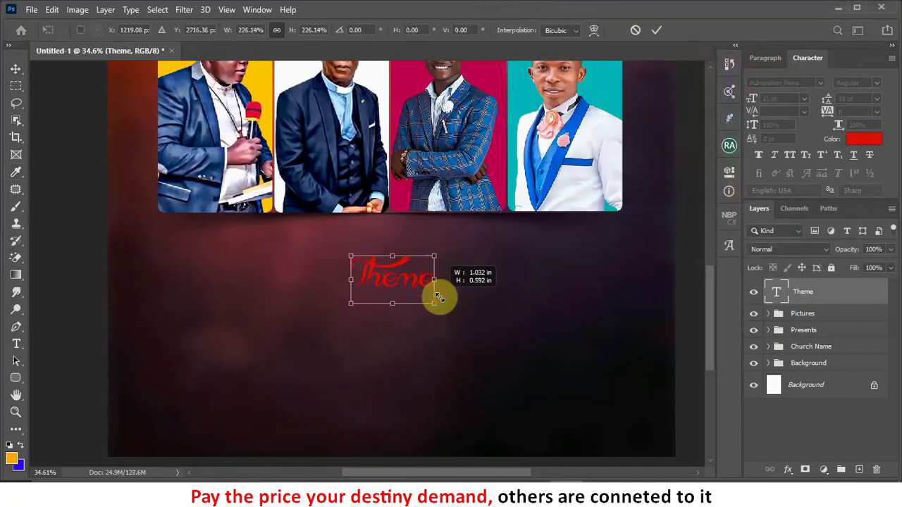
pyautogui.doubleClick(407, 273)
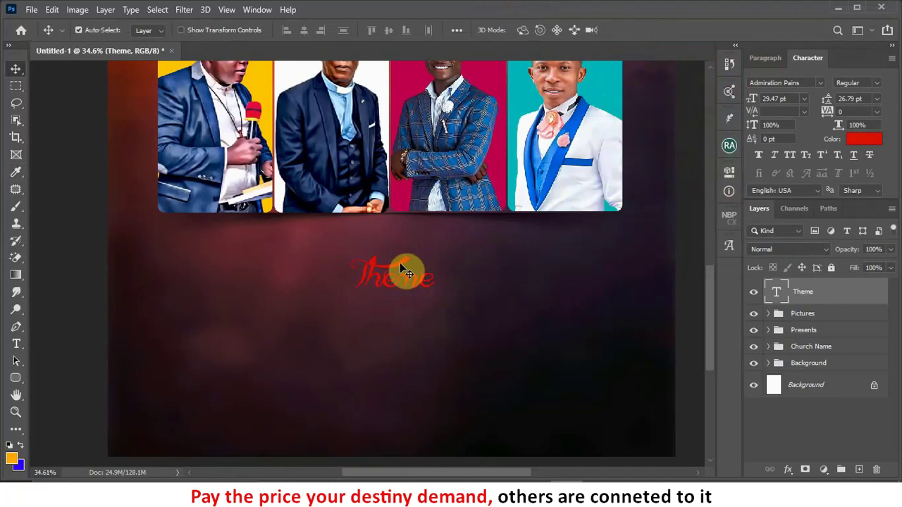
pyautogui.moveTo(400, 258); pyautogui.dragTo(409, 236)
pyautogui.hotkey('ctrl', '0')
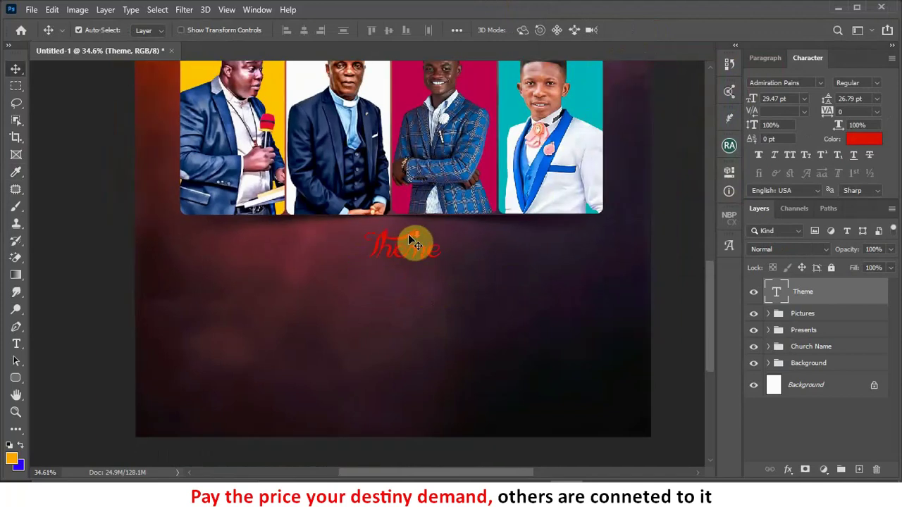
pyautogui.scroll(1, 370, 393)
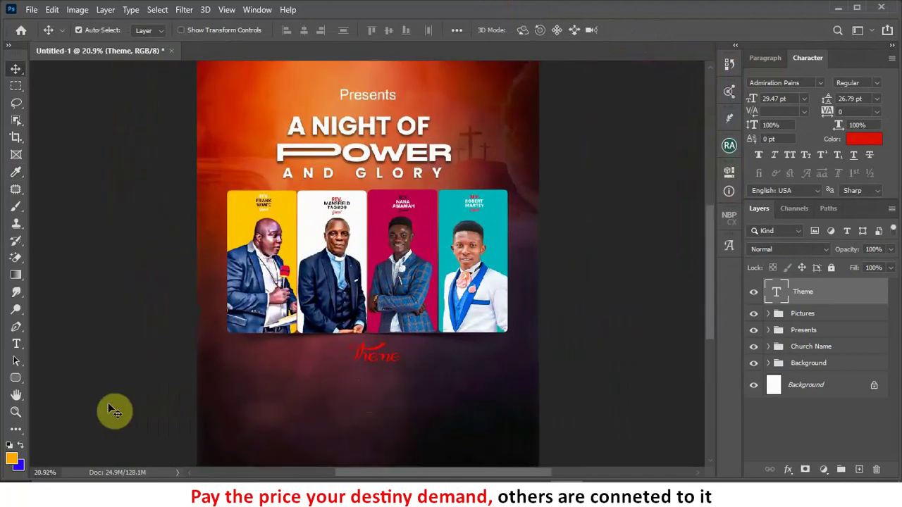
# Step: Place a new Cinzel text layer below the Theme label and bring the Notepad notes forward
pyautogui.click(16, 344)
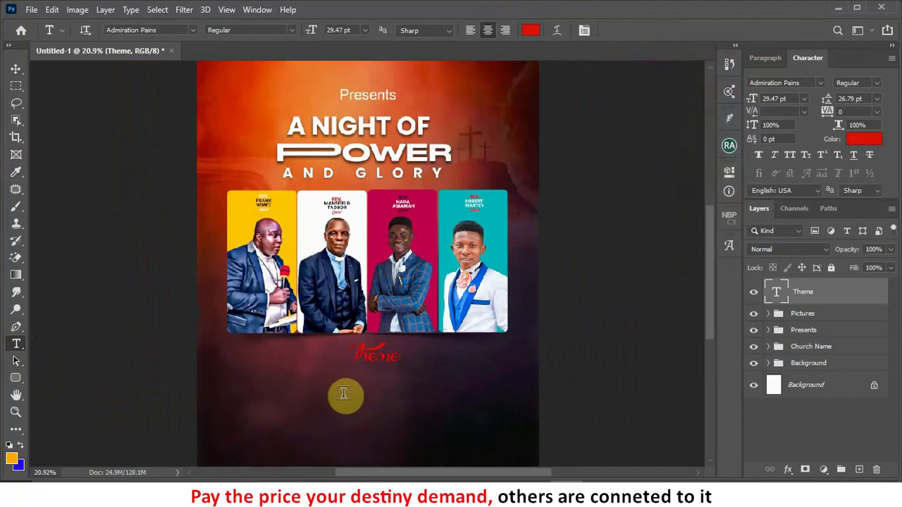
pyautogui.click(344, 393)
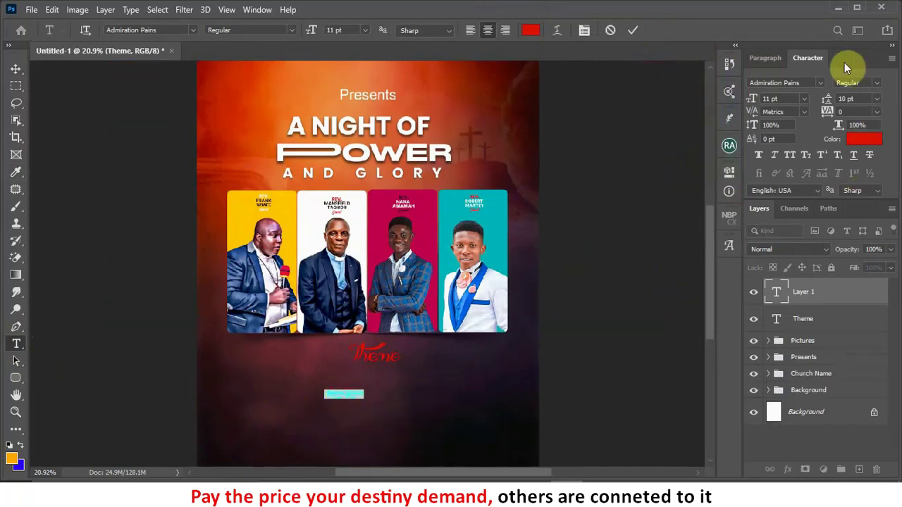
pyautogui.click(821, 82)
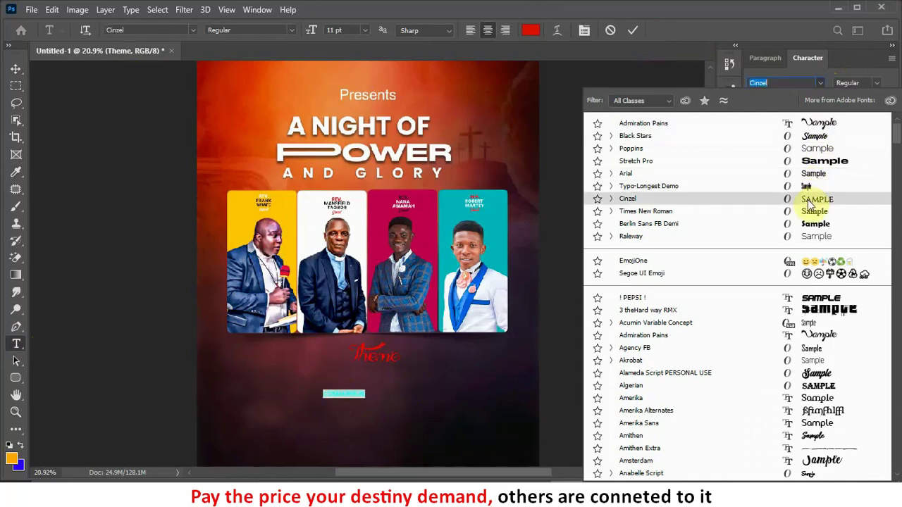
pyautogui.click(808, 199)
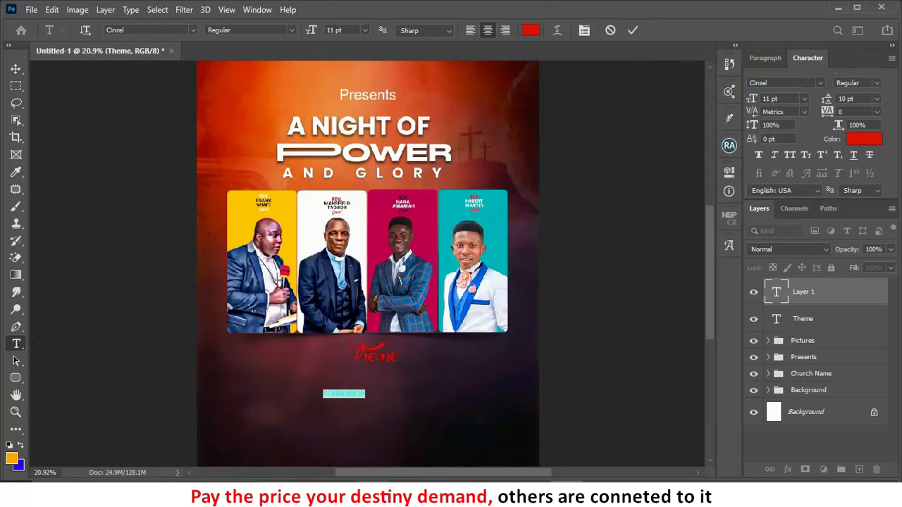
pyautogui.click(343, 433)
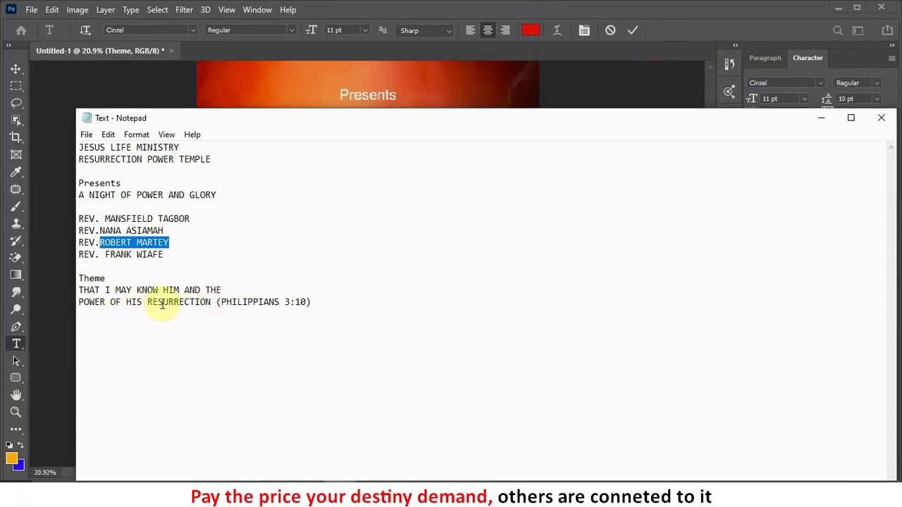
# Step: Select the two theme verse lines in Notepad and switch back to the flyer in Photoshop
pyautogui.click(212, 303)
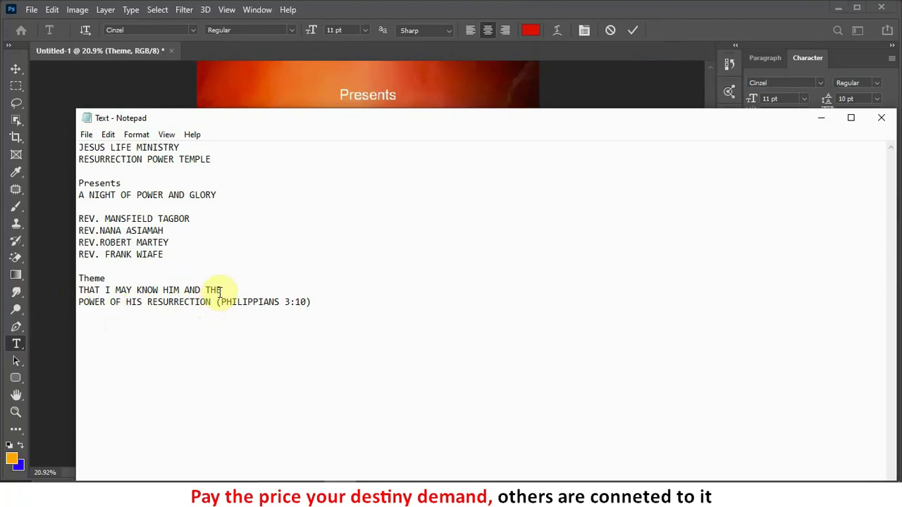
pyautogui.moveTo(208, 304)
pyautogui.mouseDown()
pyautogui.moveTo(90, 278)
pyautogui.moveTo(141, 305)
pyautogui.moveTo(212, 308)
pyautogui.mouseUp()
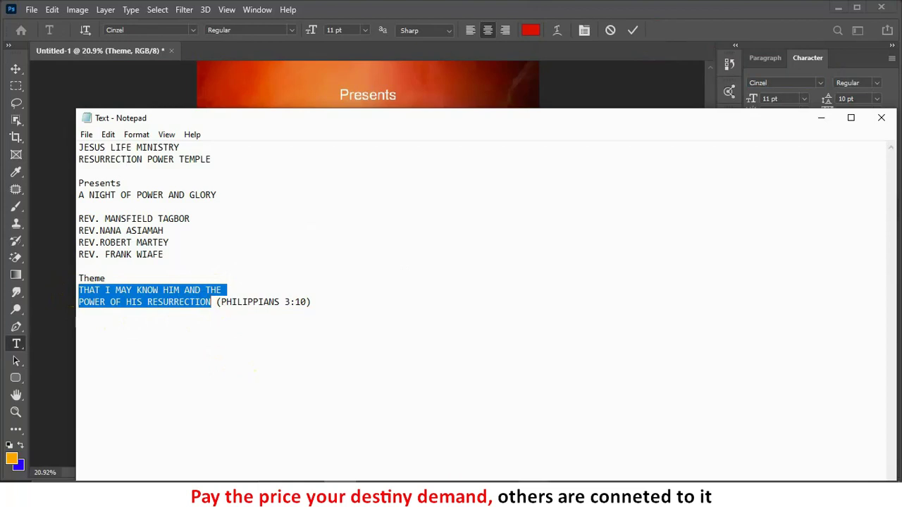
pyautogui.hotkey('alt', 'Tab')
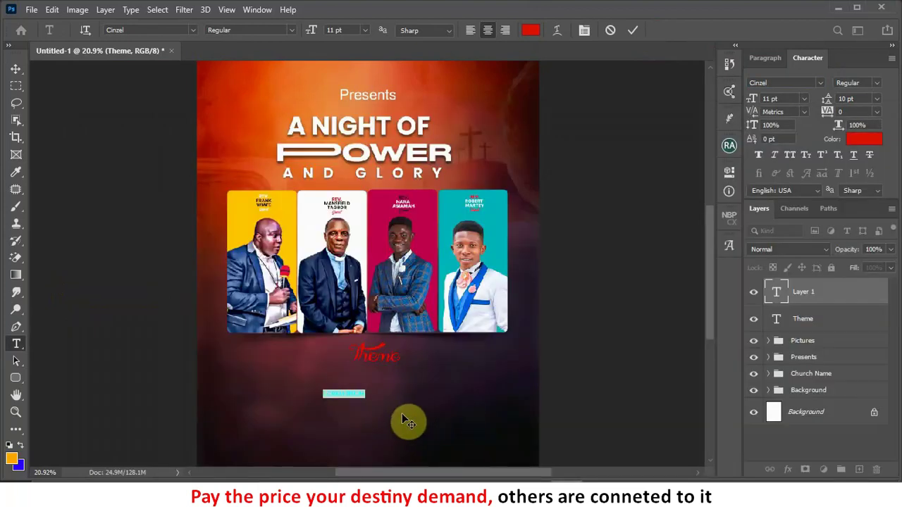
# Step: Commit the pasted verse, colour it white and set its size to 26 pt
pyautogui.click(634, 30)
pyautogui.click(859, 137)
pyautogui.moveTo(585, 65); pyautogui.dragTo(484, 27)
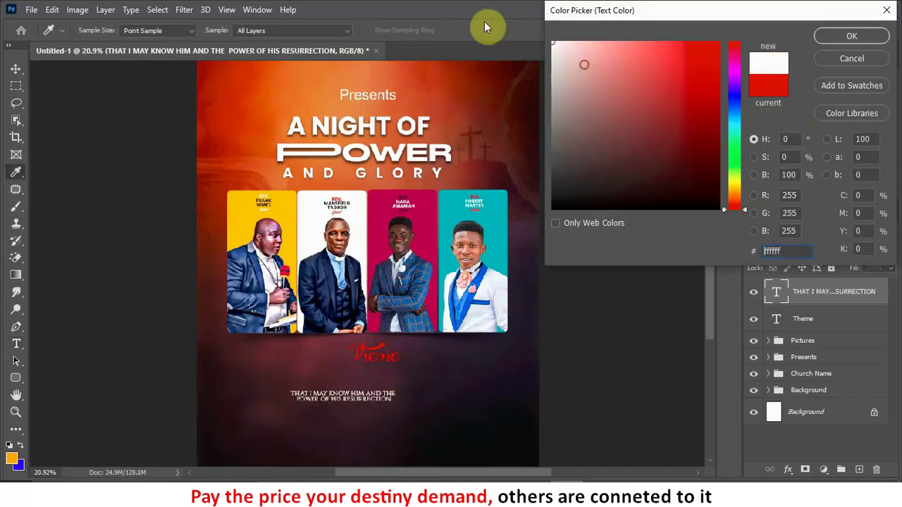
pyautogui.click(825, 34)
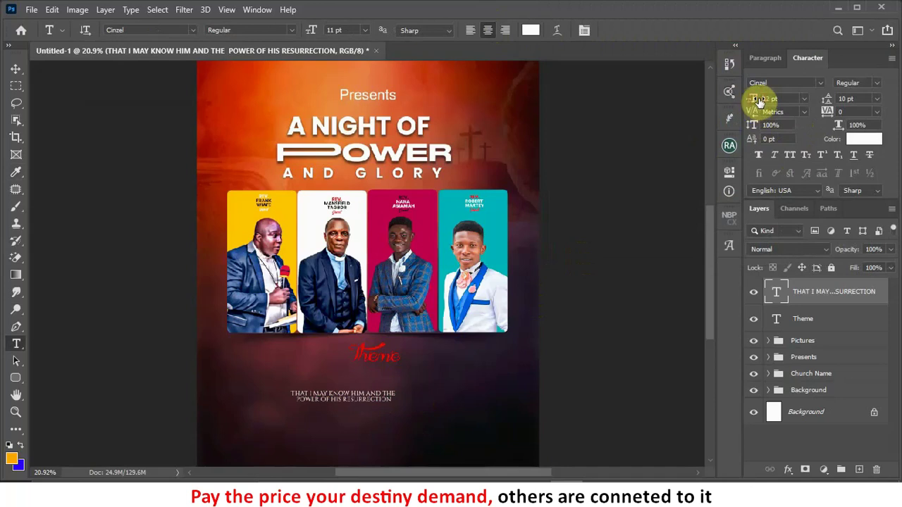
pyautogui.moveTo(760, 103); pyautogui.dragTo(768, 99)
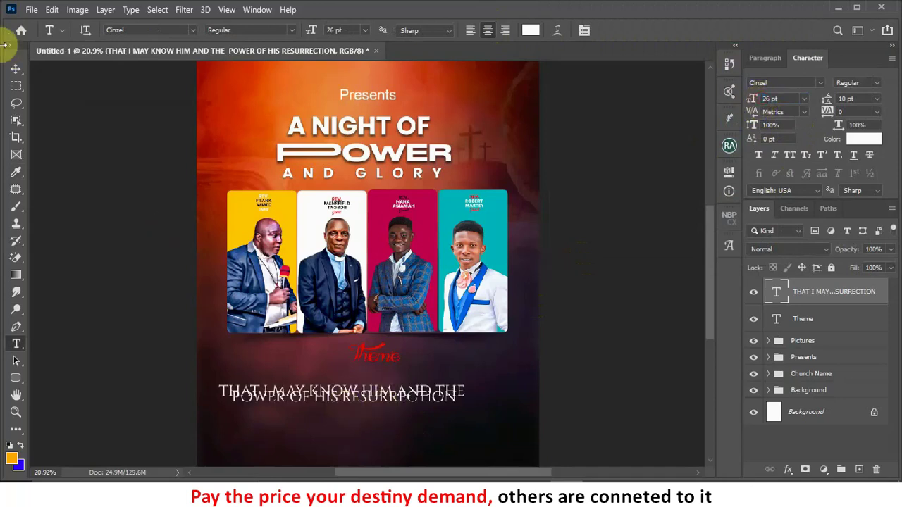
# Step: Position the verse beneath the Theme label and set its leading to 31 pt
pyautogui.click(17, 69)
pyautogui.moveTo(381, 388); pyautogui.dragTo(394, 379)
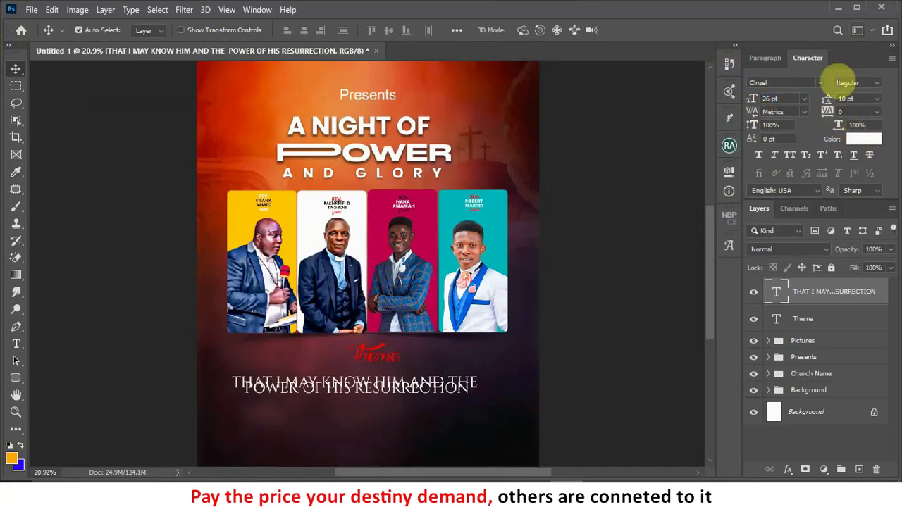
pyautogui.moveTo(828, 99)
pyautogui.mouseDown()
pyautogui.moveTo(845, 97)
pyautogui.moveTo(839, 100)
pyautogui.mouseUp()
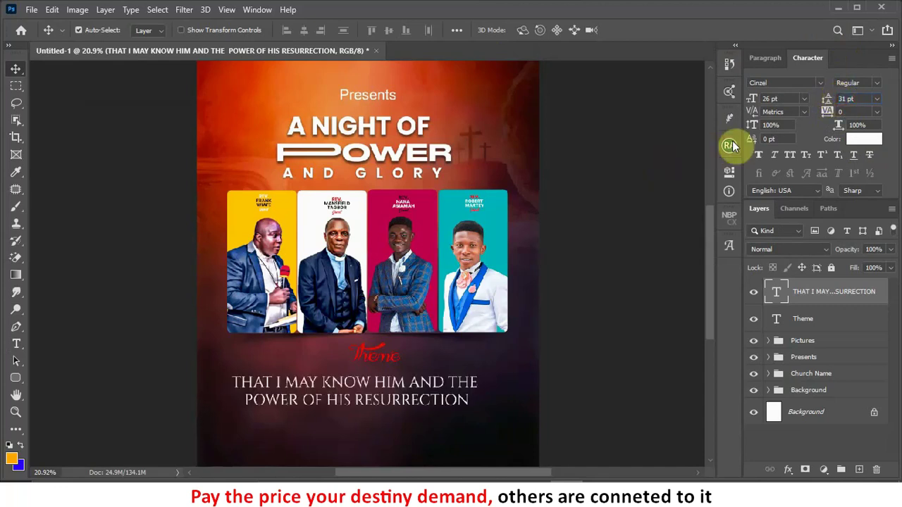
pyautogui.scroll(-3, 628, 179)
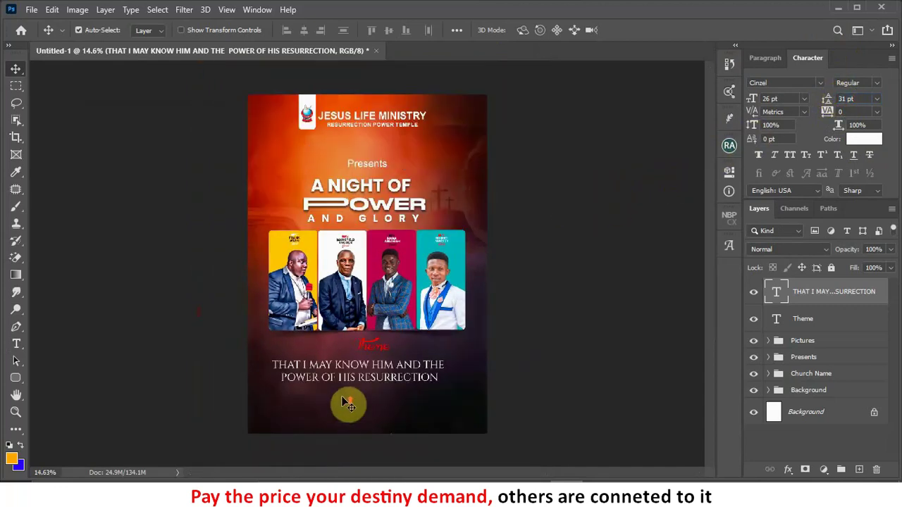
# Step: Apply Faux Bold to the verse, scale it to about 106%, and nudge it up
pyautogui.scroll(3, 347, 403)
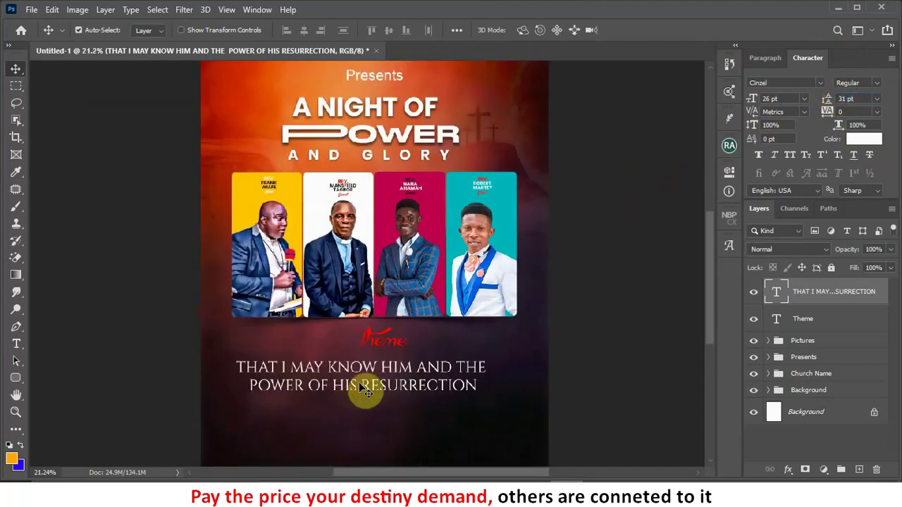
pyautogui.click(759, 156)
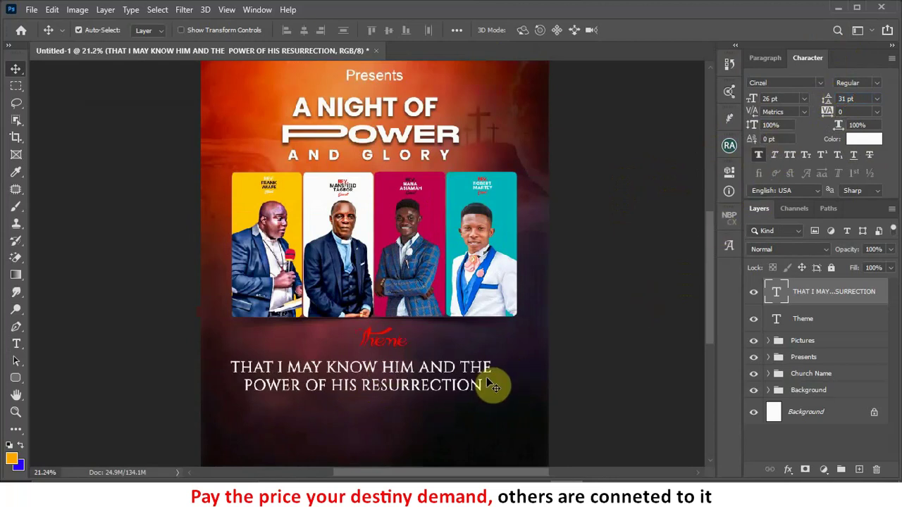
pyautogui.hotkey('ctrl', 't')
pyautogui.moveTo(486, 357); pyautogui.dragTo(511, 350)
pyautogui.click(657, 30)
pyautogui.scroll(5, 385, 368)
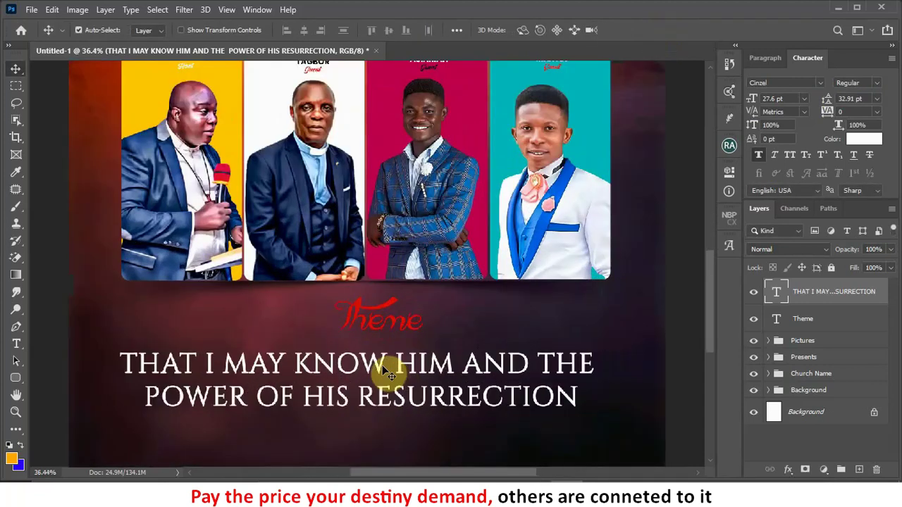
pyautogui.moveTo(381, 364); pyautogui.dragTo(382, 357)
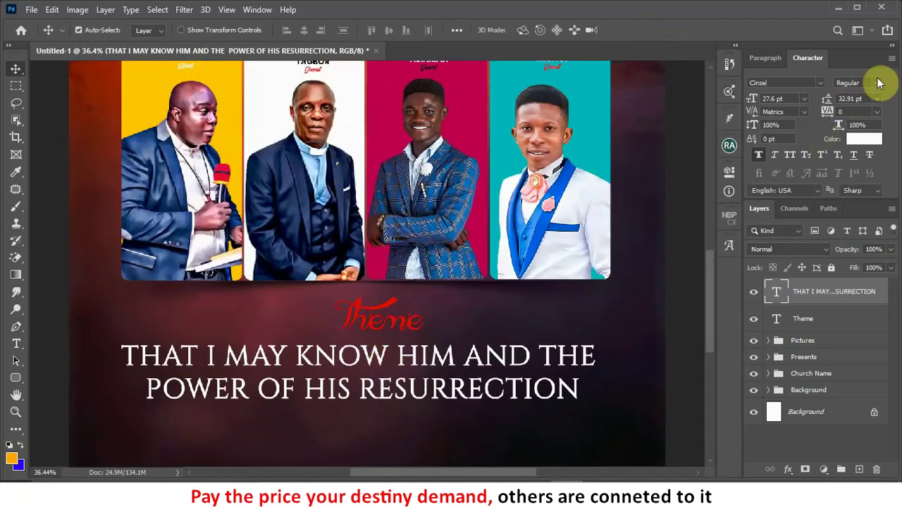
# Step: Switch the verse to Bold style with tracking 10 and nudge it slightly higher
pyautogui.click(880, 85)
pyautogui.click(858, 109)
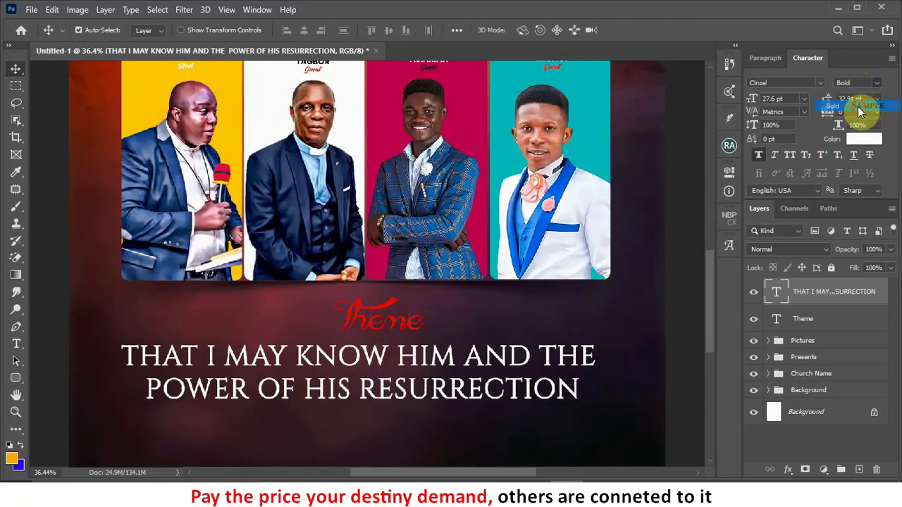
pyautogui.scroll(-1, 592, 344)
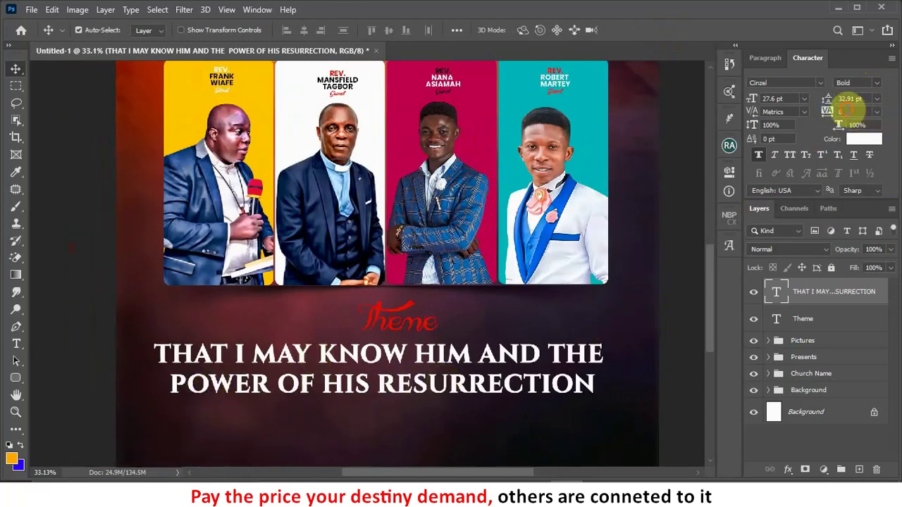
pyautogui.write('1')
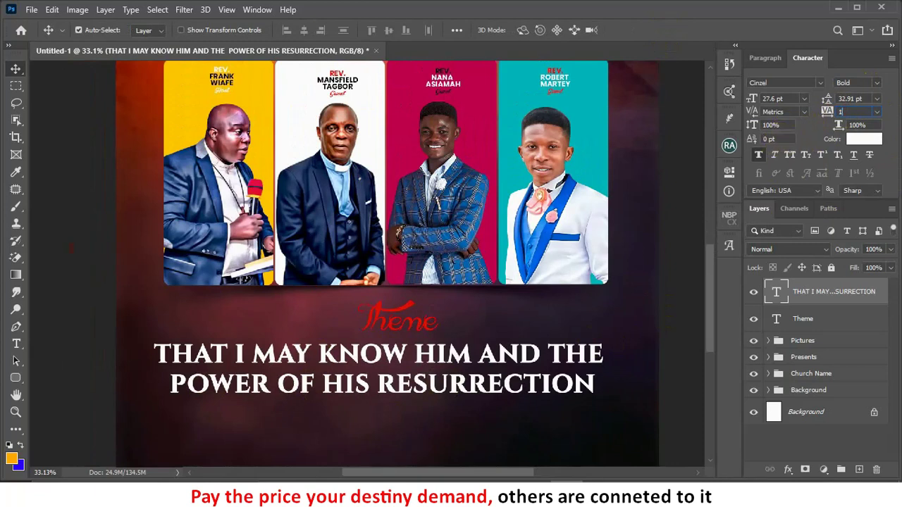
pyautogui.write('0')
pyautogui.press('Return')
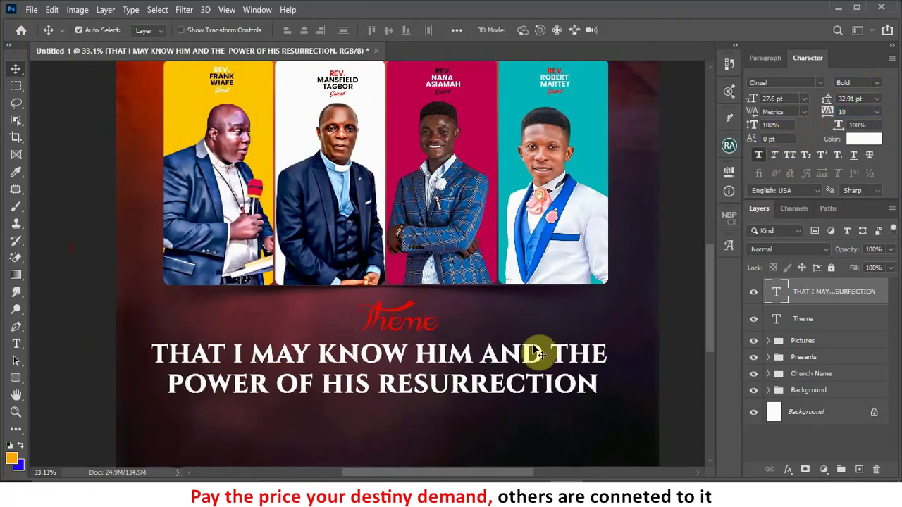
pyautogui.scroll(-4, 527, 329)
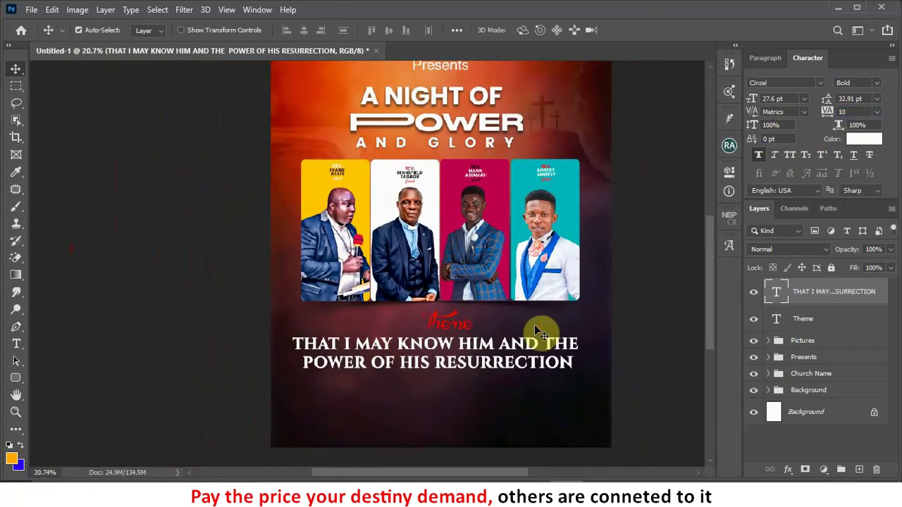
pyautogui.scroll(-1, 374, 373)
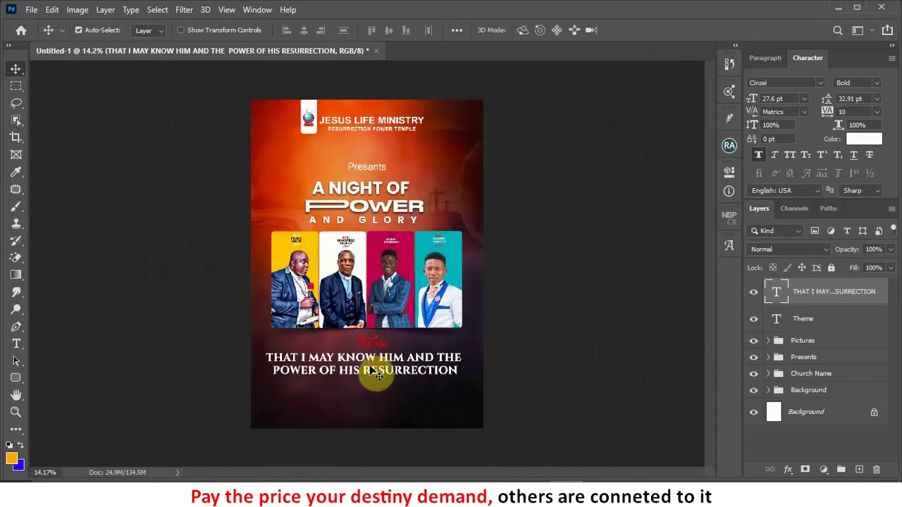
pyautogui.scroll(2, 373, 380)
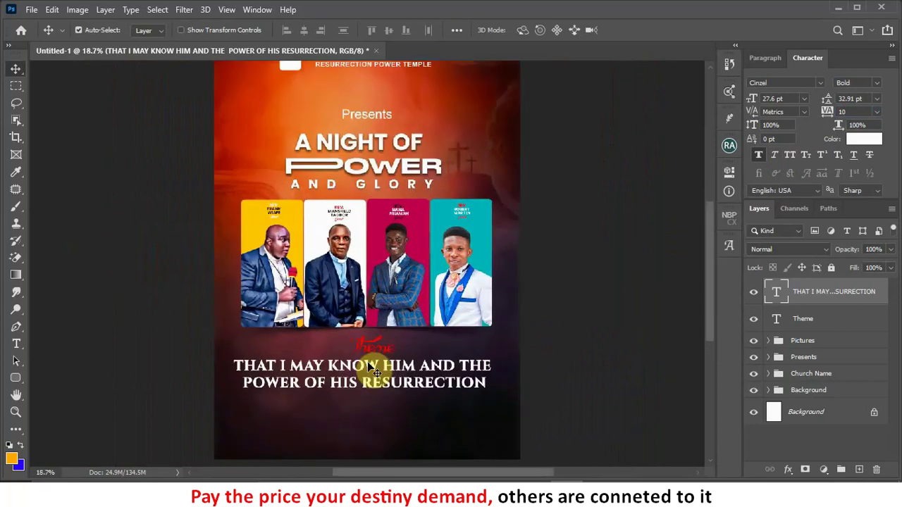
pyautogui.moveTo(372, 368); pyautogui.dragTo(371, 365)
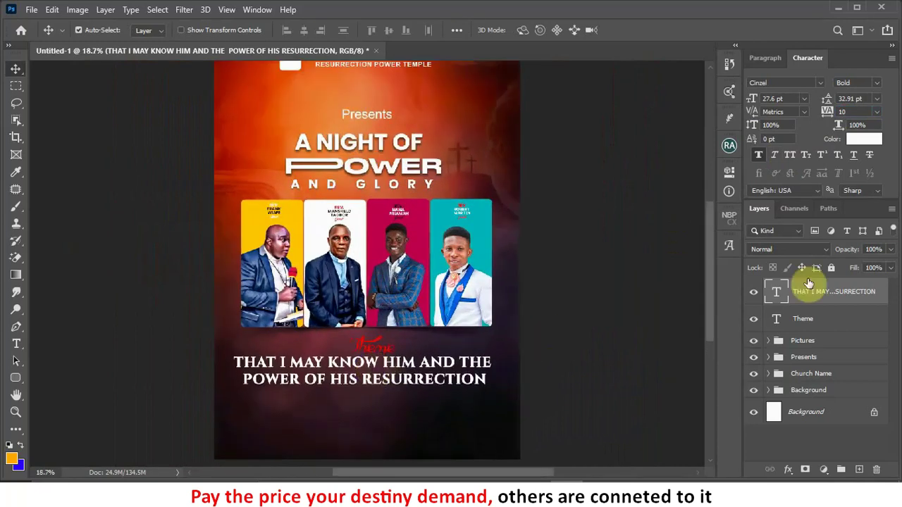
# Step: Group the Theme label and verse as 'Theme', nudge the group up, and fit the poster
pyautogui.keyDown('shift'); pyautogui.click(818, 321); pyautogui.keyUp('shift')
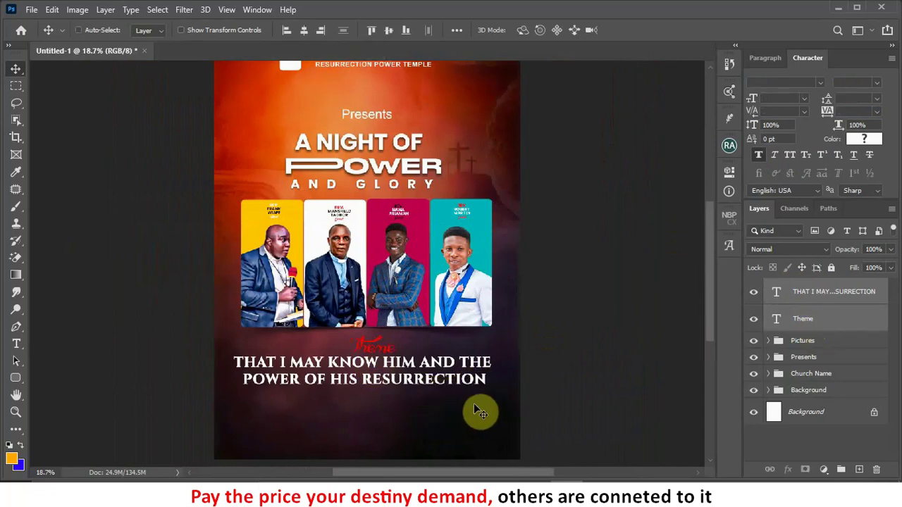
pyautogui.press('ctrl')
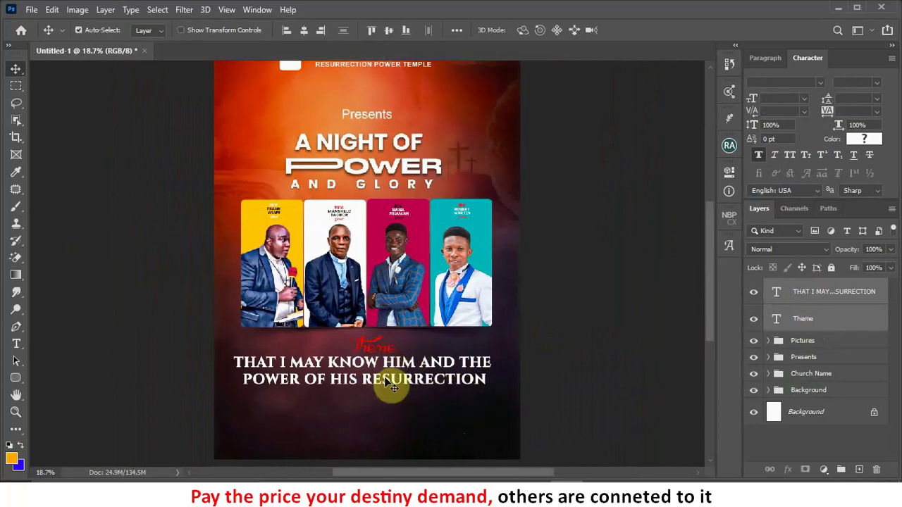
pyautogui.hotkey('ctrl', 'g')
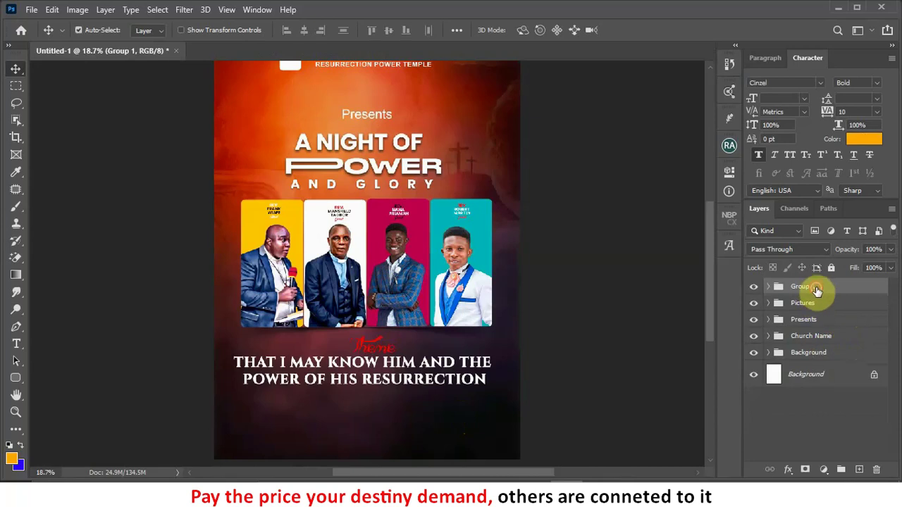
pyautogui.write('Theme')
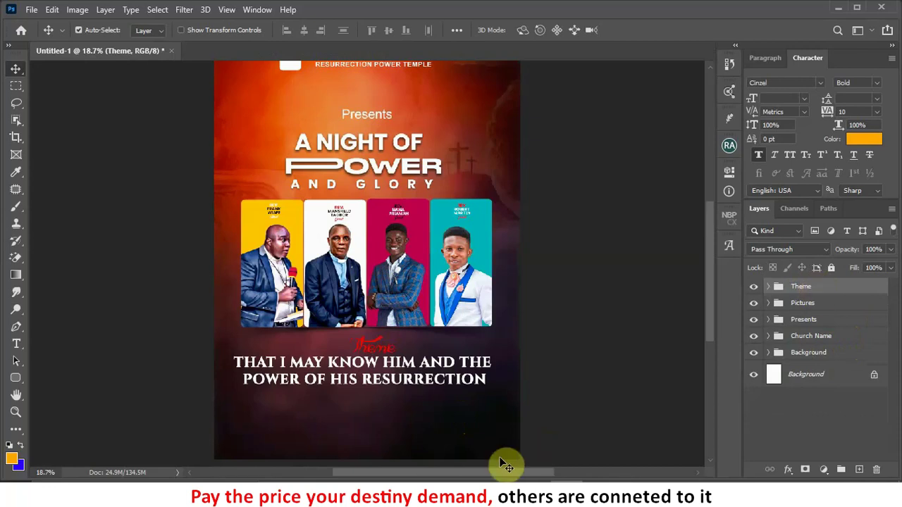
pyautogui.hotkey('shift', 'Up')
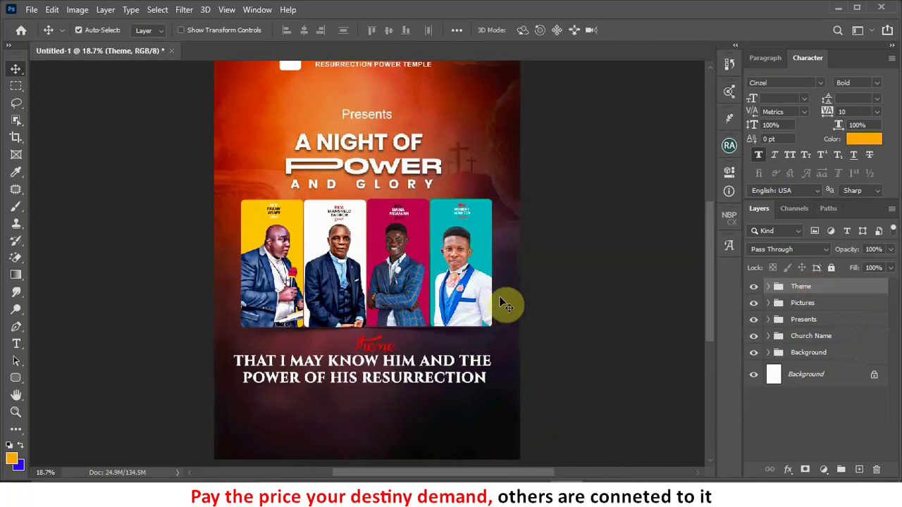
pyautogui.hotkey('ctrl', '0')
pyautogui.scroll(-1, 475, 312)
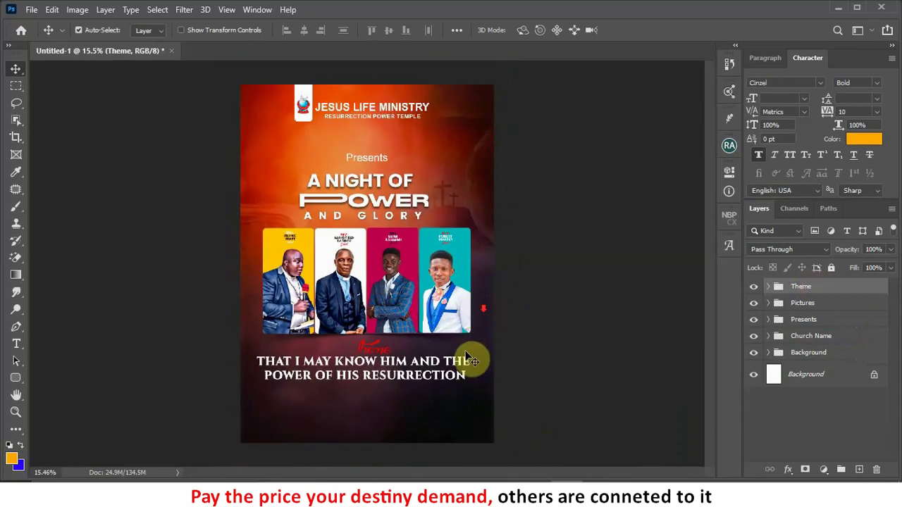
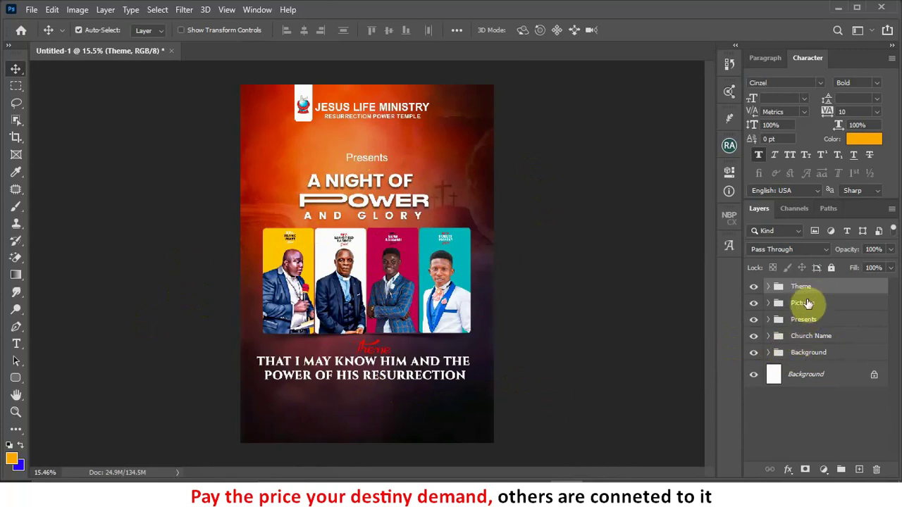
# Step: Select the Pictures and Presents groups with Theme and nudge all three up twice with Shift+Up
pyautogui.keyDown('ctrl'); pyautogui.click(808, 304); pyautogui.keyUp('ctrl')
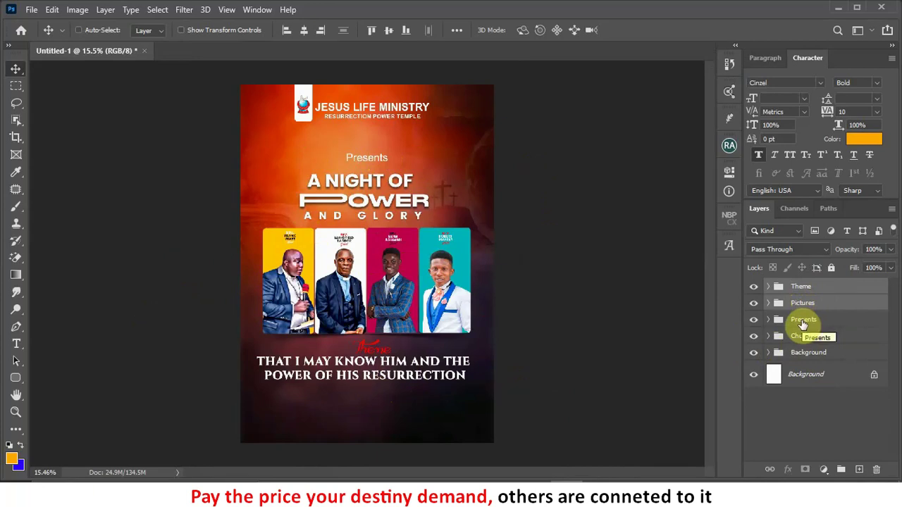
pyautogui.keyDown('ctrl'); pyautogui.click(802, 321); pyautogui.keyUp('ctrl')
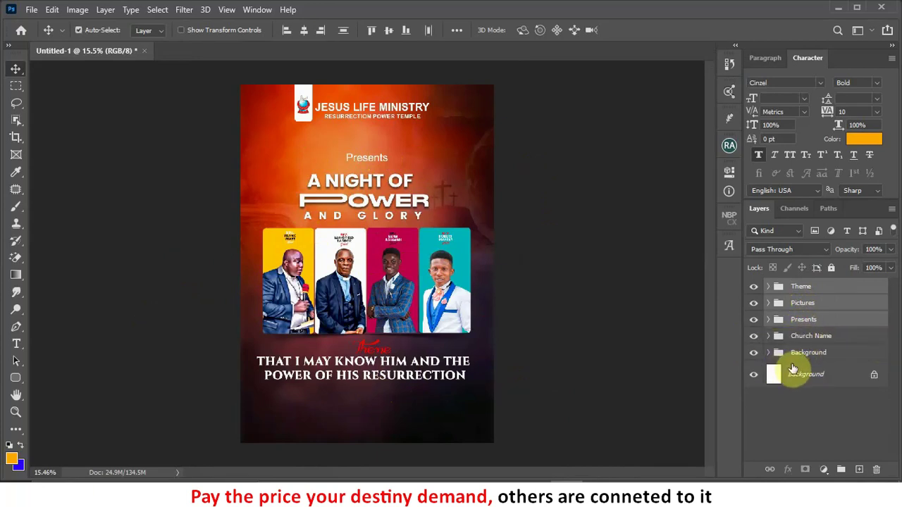
pyautogui.hotkey('shift', 'Up')
pyautogui.hotkey('shift', 'Up')
pyautogui.hotkey('shift', 'Up')
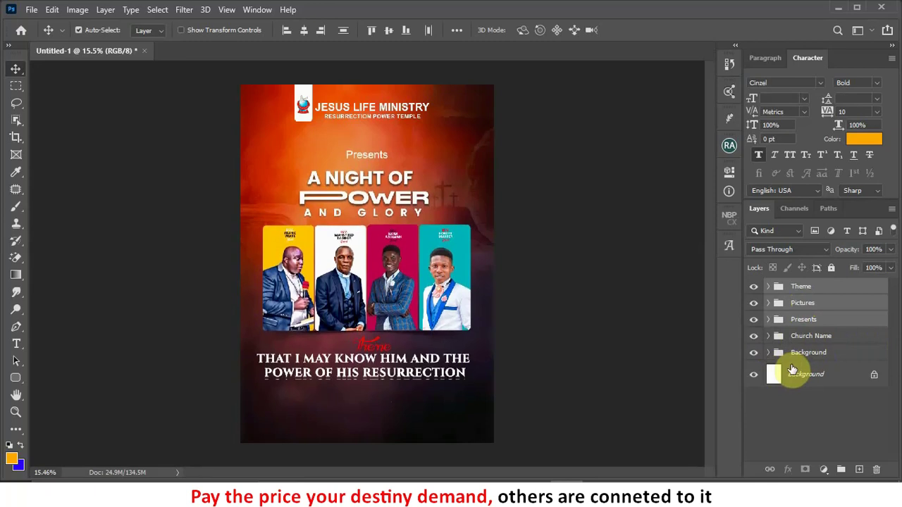
pyautogui.hotkey('shift', 'Up')
pyautogui.hotkey('shift', 'Up')
pyautogui.hotkey('shift', 'Up')
pyautogui.hotkey('shift', 'Up')
pyautogui.hotkey('shift', 'Up')
pyautogui.hotkey('shift', 'Up')
pyautogui.hotkey('shift', 'Up')
pyautogui.hotkey('shift', 'Up')
pyautogui.hotkey('shift', 'Up')
pyautogui.hotkey('shift', 'Up')
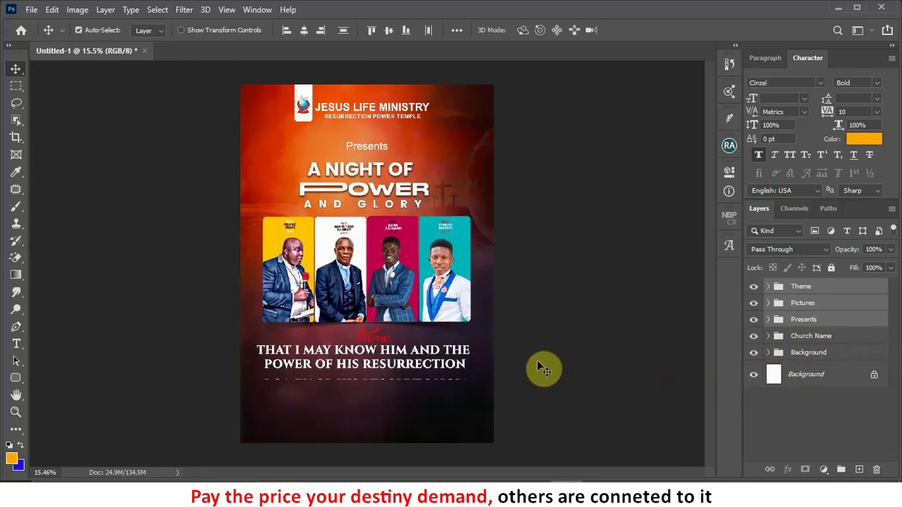
# Step: Deselect the groups, reselect only the Theme group, and bring the flyer's lower part into view
pyautogui.click(518, 397)
pyautogui.keyDown('alt'); pyautogui.scroll(1, 517, 397); pyautogui.keyUp('alt')
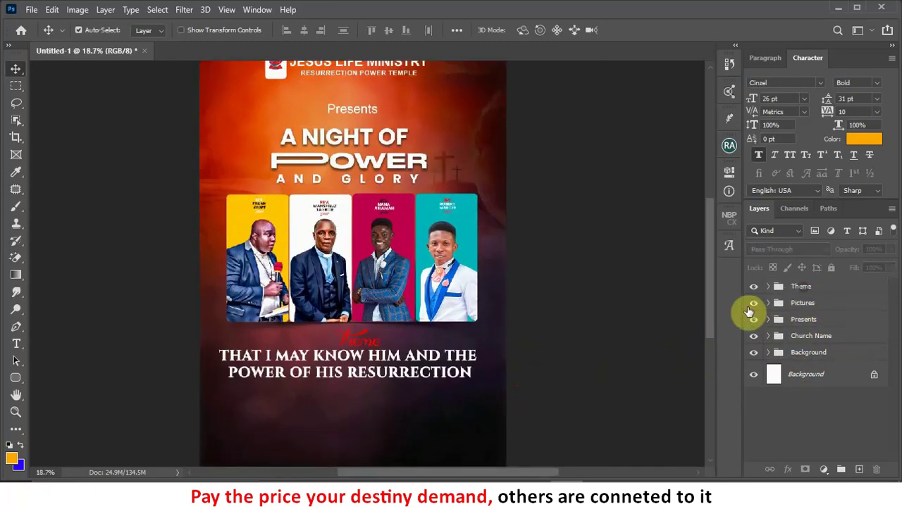
pyautogui.click(803, 287)
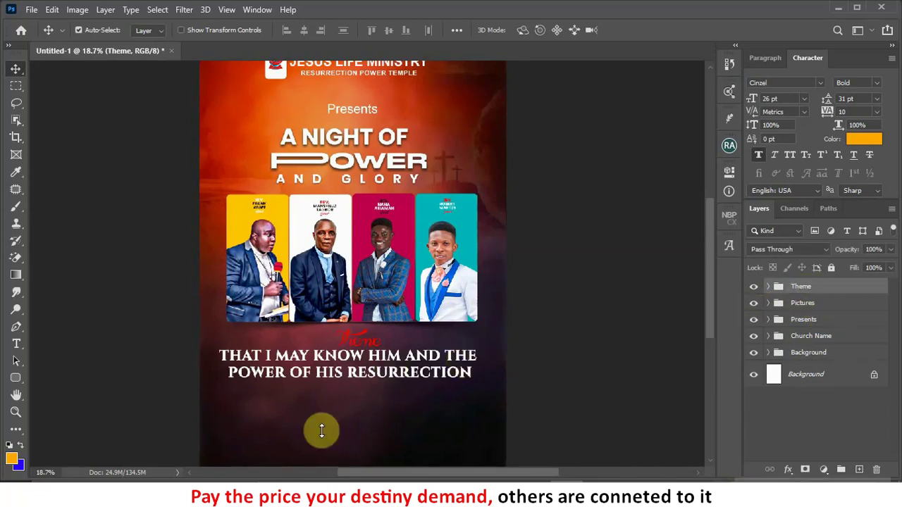
pyautogui.keyDown('alt'); pyautogui.scroll(1, 314, 391); pyautogui.keyUp('alt')
pyautogui.moveTo(362, 401); pyautogui.dragTo(369, 303)
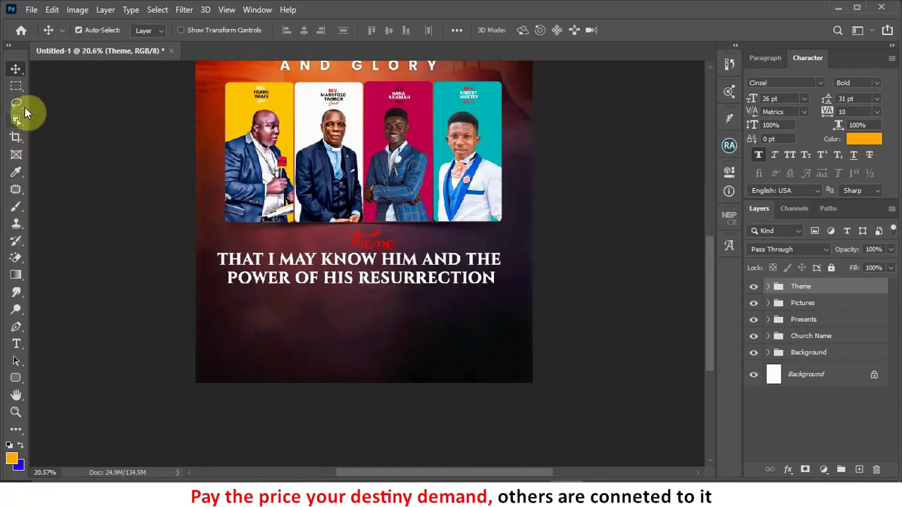
# Step: Draw a freehand Lasso selection with a jagged zigzag top edge across the flyer's bottom
pyautogui.moveTo(19, 102); pyautogui.dragTo(71, 107)
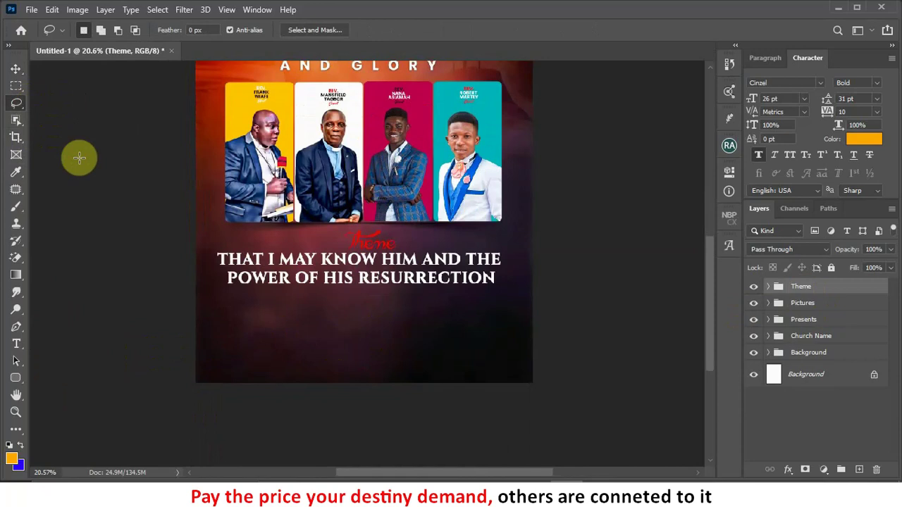
pyautogui.scroll(1, 331, 442)
pyautogui.scroll(3, 332, 442)
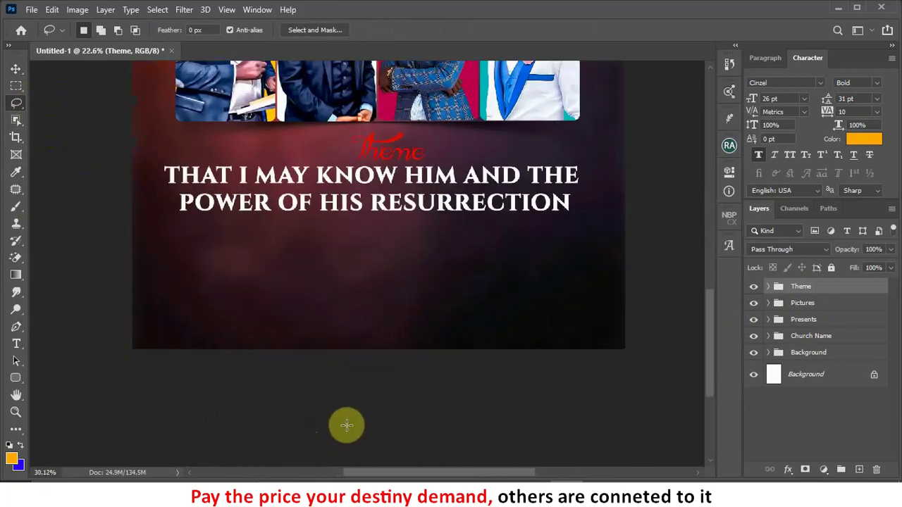
pyautogui.scroll(1, 368, 398)
pyautogui.moveTo(352, 250); pyautogui.dragTo(365, 254)
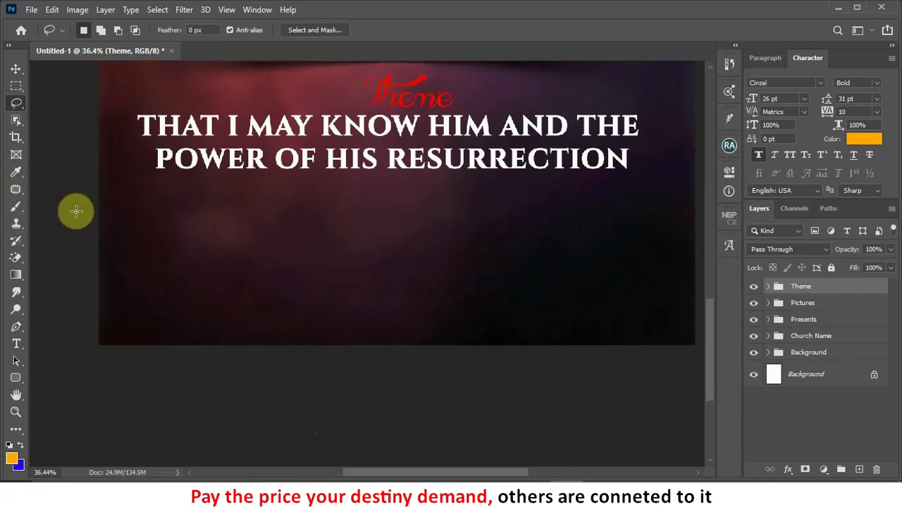
pyautogui.moveTo(99, 200)
pyautogui.mouseDown()
pyautogui.moveTo(195, 202)
pyautogui.moveTo(277, 220)
pyautogui.moveTo(337, 207)
pyautogui.moveTo(355, 217)
pyautogui.moveTo(437, 204)
pyautogui.moveTo(532, 215)
pyautogui.moveTo(708, 197)
pyautogui.moveTo(726, 246)
pyautogui.moveTo(731, 385)
pyautogui.moveTo(525, 401)
pyautogui.moveTo(89, 399)
pyautogui.moveTo(74, 346)
pyautogui.moveTo(69, 197)
pyautogui.mouseUp()
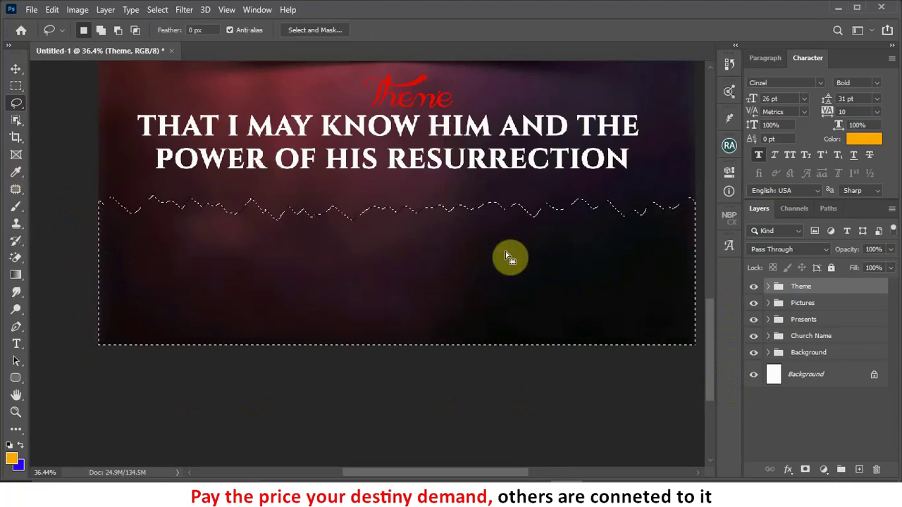
pyautogui.click(15, 71)
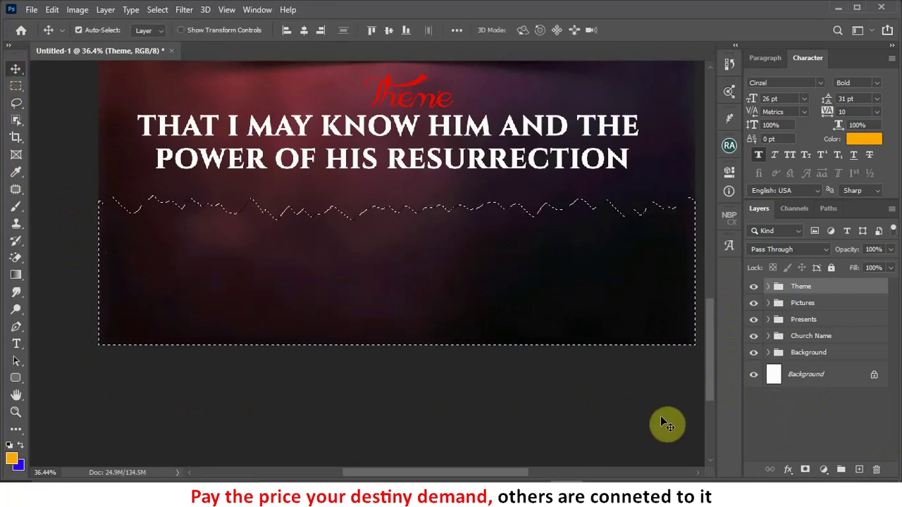
# Step: Add a Solid Color fill layer in light grey cccccb over the jagged selection
pyautogui.click(823, 470)
pyautogui.click(824, 241)
pyautogui.moveTo(627, 102); pyautogui.dragTo(462, 3)
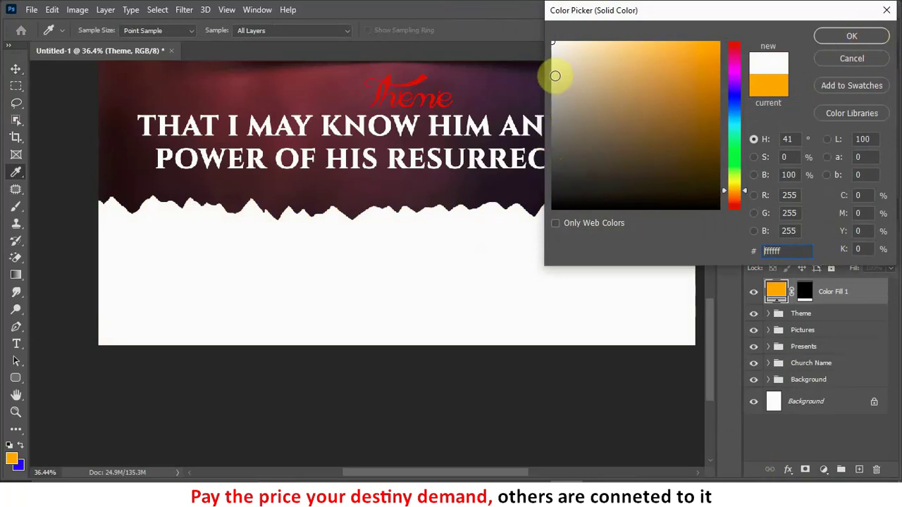
pyautogui.click(555, 76)
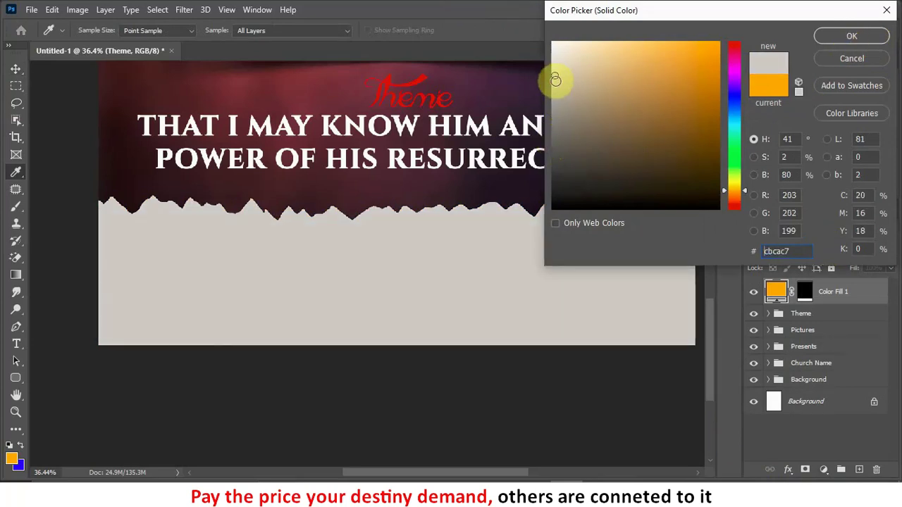
pyautogui.click(555, 82)
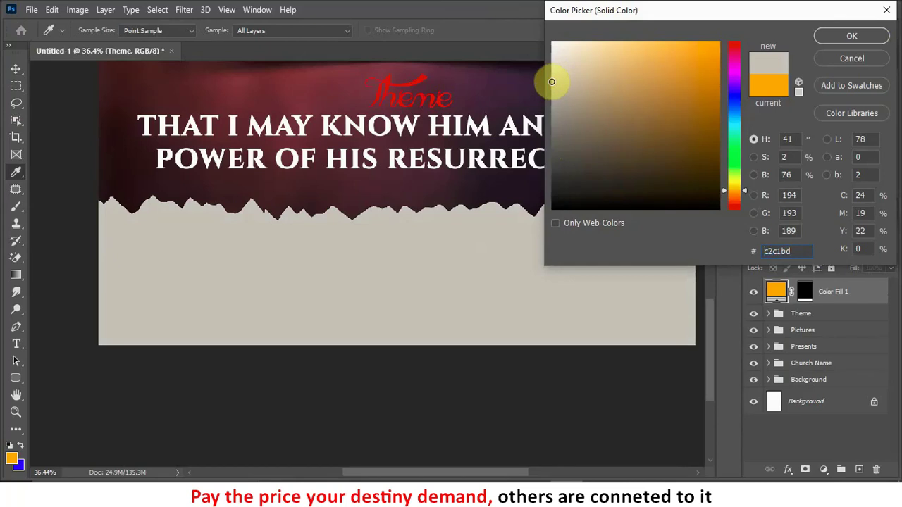
pyautogui.moveTo(551, 82); pyautogui.dragTo(550, 82)
pyautogui.click(552, 74)
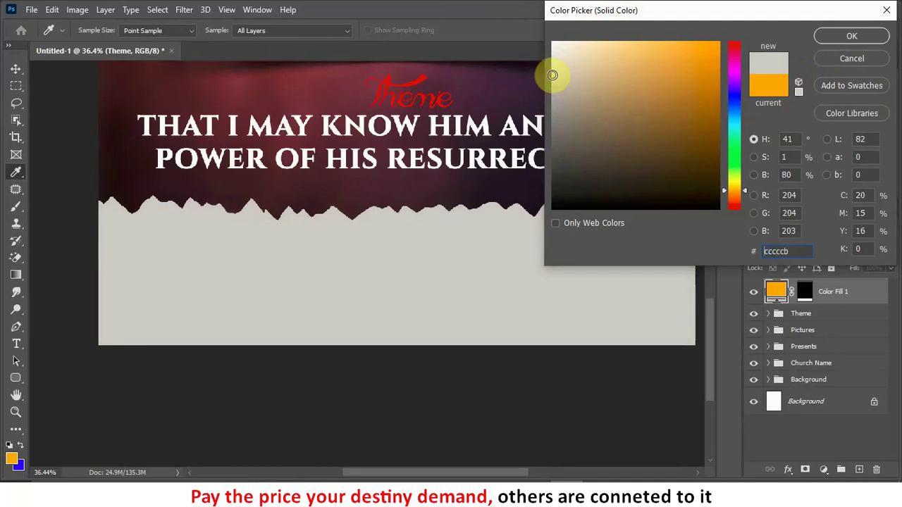
pyautogui.click(847, 38)
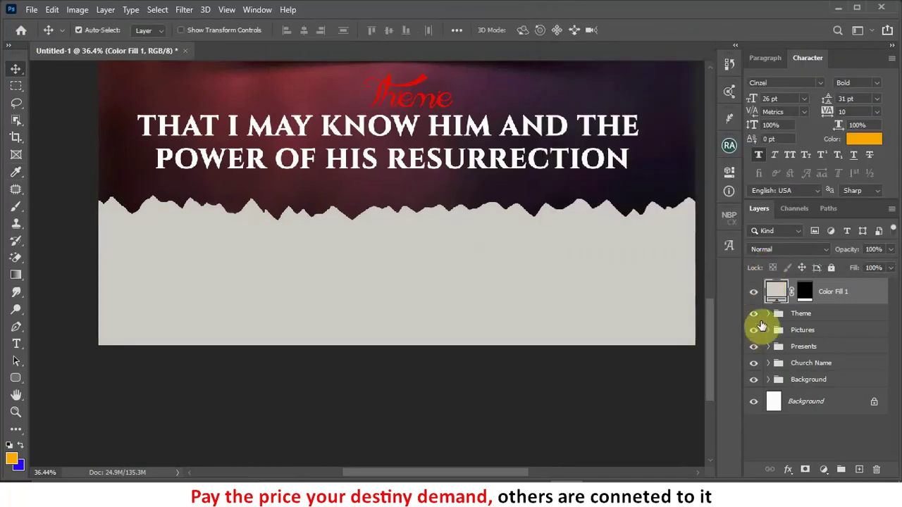
pyautogui.press('ctrl')
# Step: Duplicate the grey fill layer and change the copy to lighter grey e2e1df
pyautogui.hotkey('ctrl', 'j')
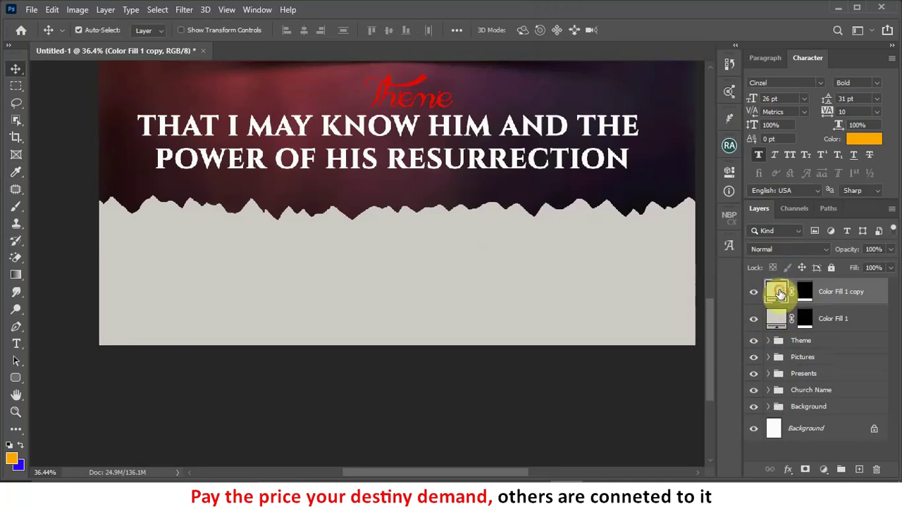
pyautogui.doubleClick(780, 292)
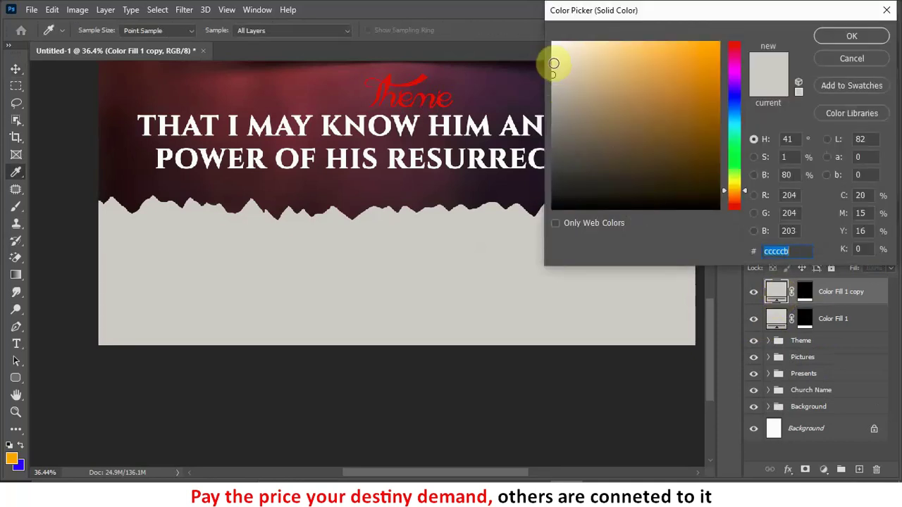
pyautogui.click(553, 61)
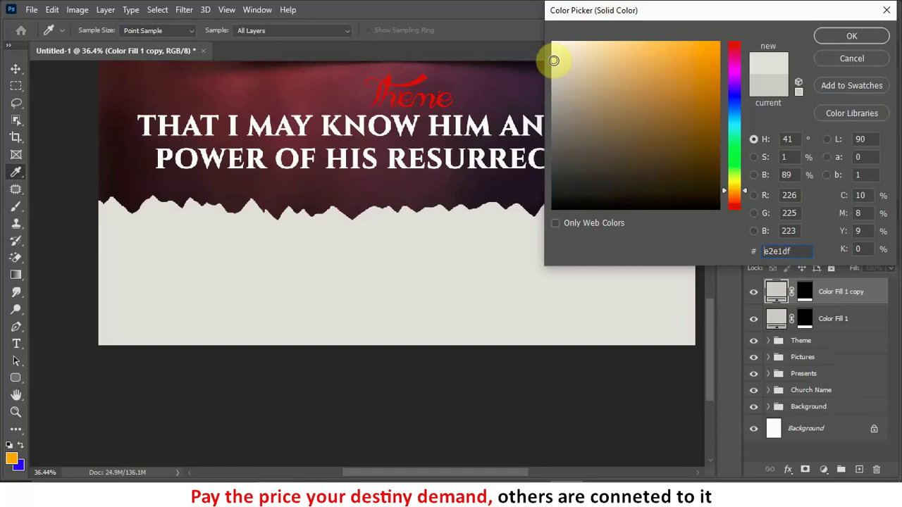
pyautogui.click(850, 36)
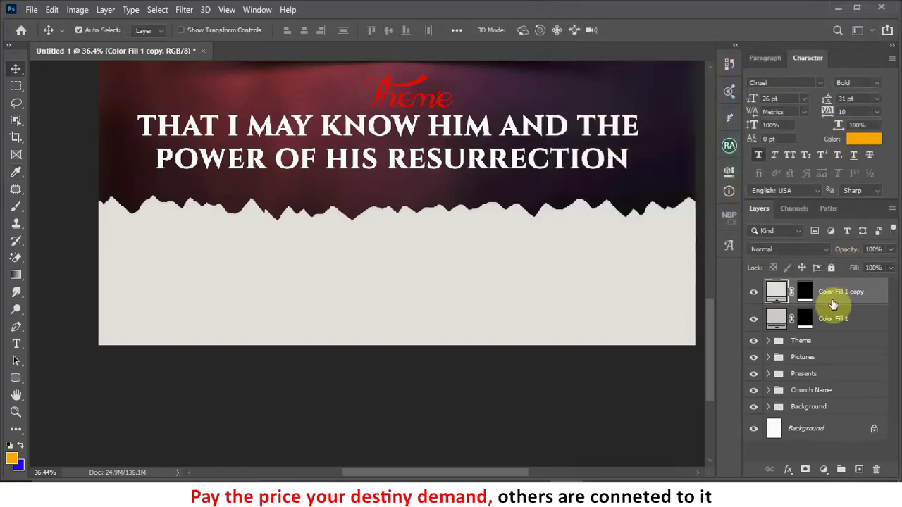
pyautogui.scroll(3, 411, 222)
pyautogui.scroll(2, 415, 212)
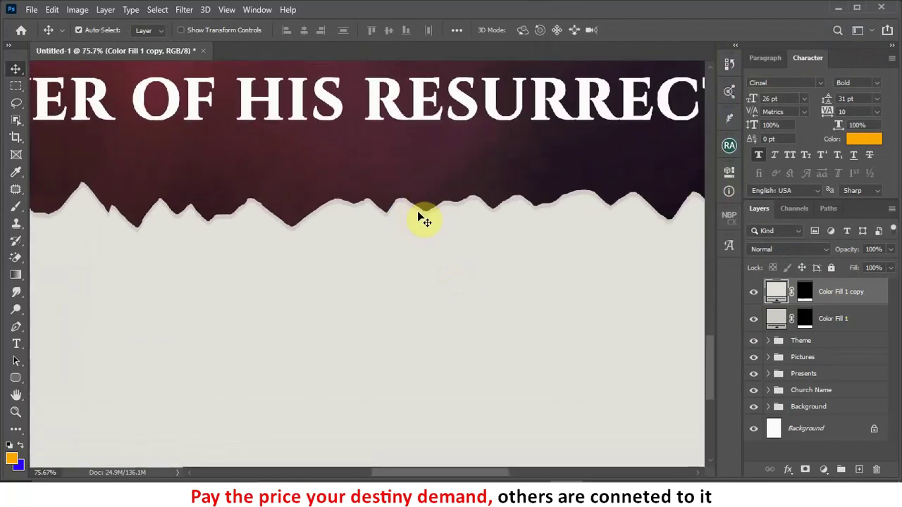
pyautogui.scroll(-5, 430, 220)
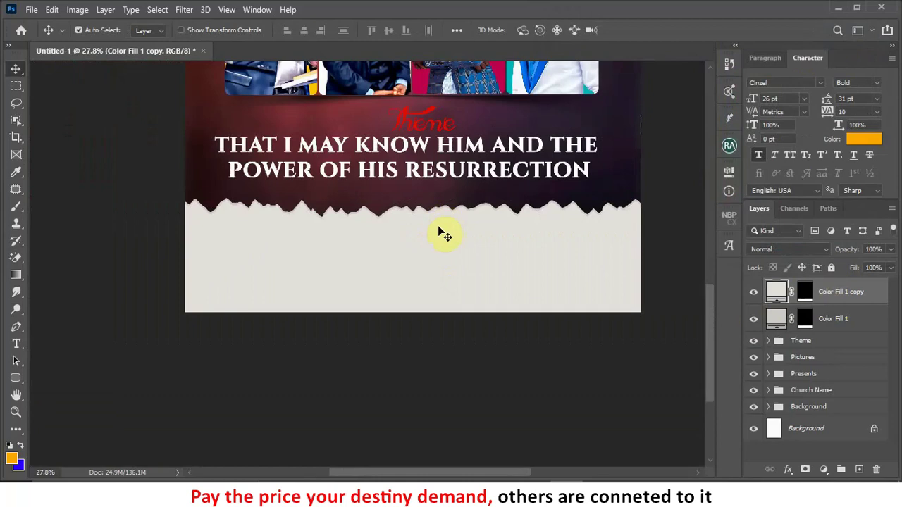
# Step: Duplicate the fill layer again and set the newest copy to pure white
pyautogui.hotkey('ctrl', 'j')
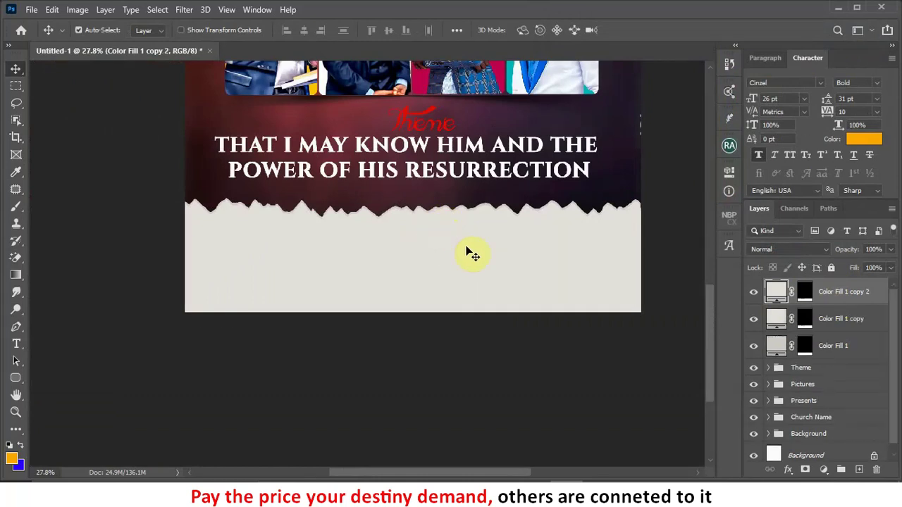
pyautogui.keyDown('ctrl'); pyautogui.click(776, 292); pyautogui.keyUp('ctrl')
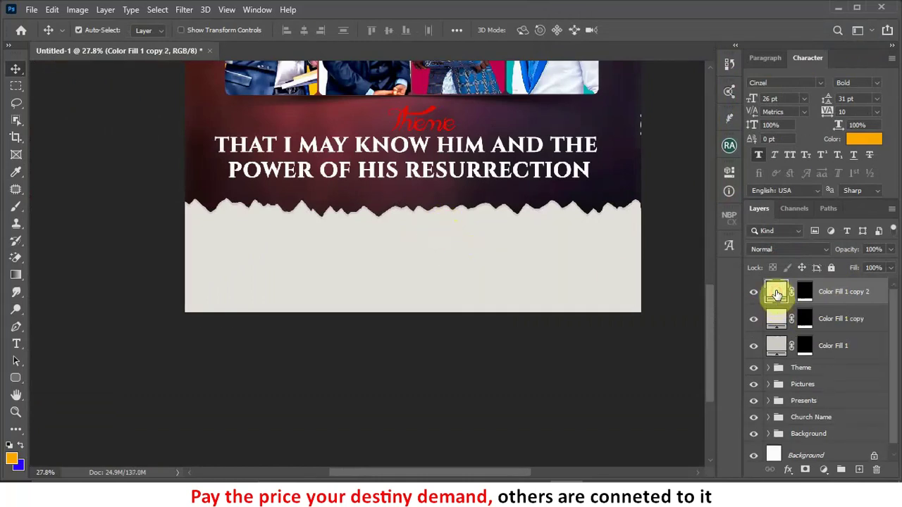
pyautogui.doubleClick(776, 291)
pyautogui.moveTo(585, 64); pyautogui.dragTo(503, 21)
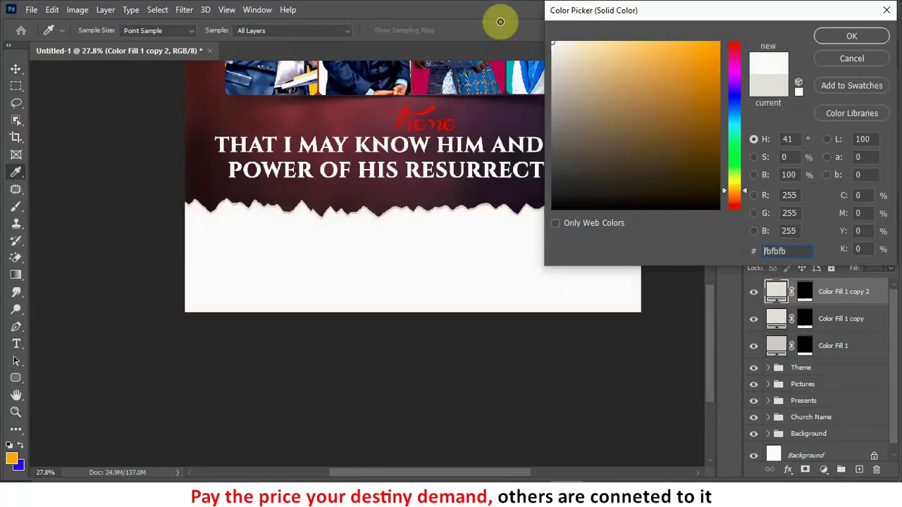
pyautogui.click(845, 36)
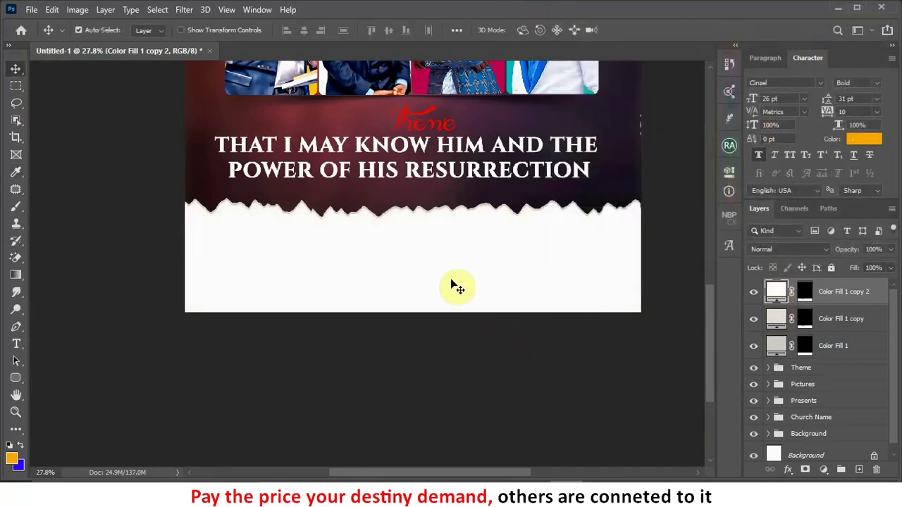
pyautogui.scroll(1, 457, 282)
pyautogui.scroll(2, 457, 282)
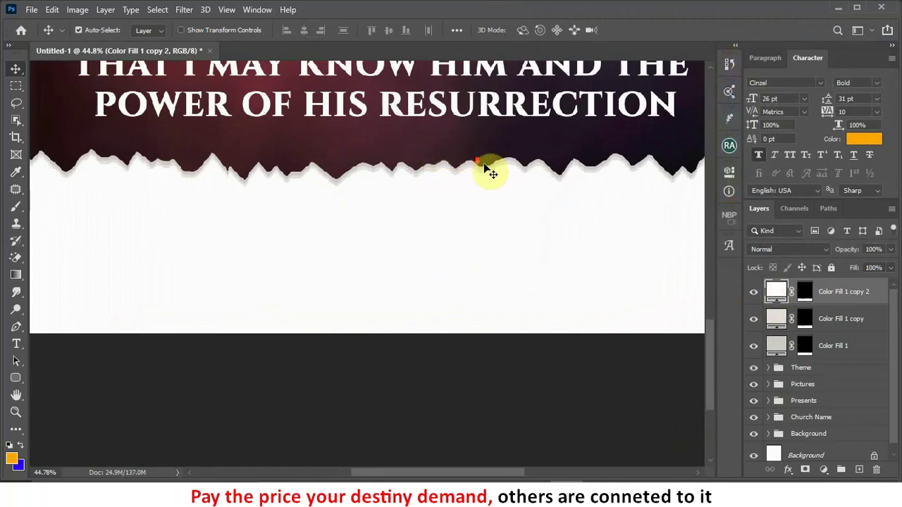
pyautogui.scroll(-1, 486, 169)
pyautogui.scroll(-3, 620, 183)
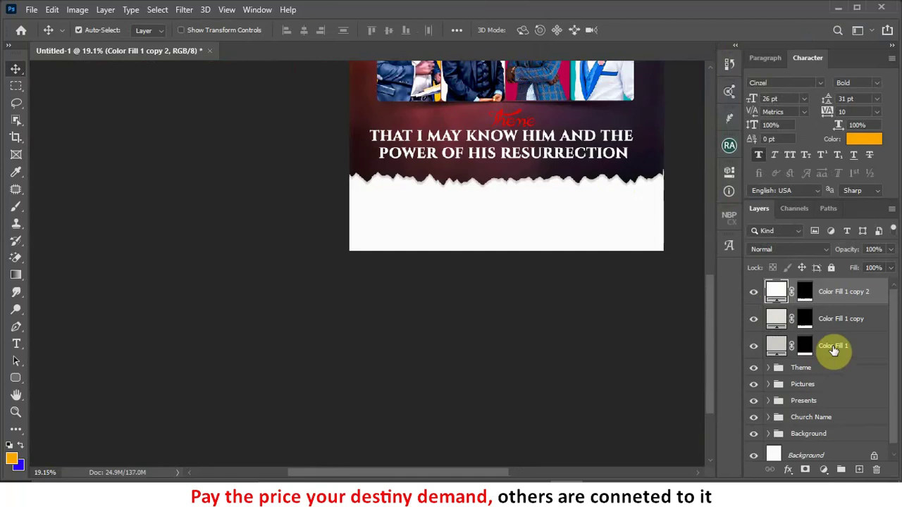
pyautogui.scroll(4, 532, 175)
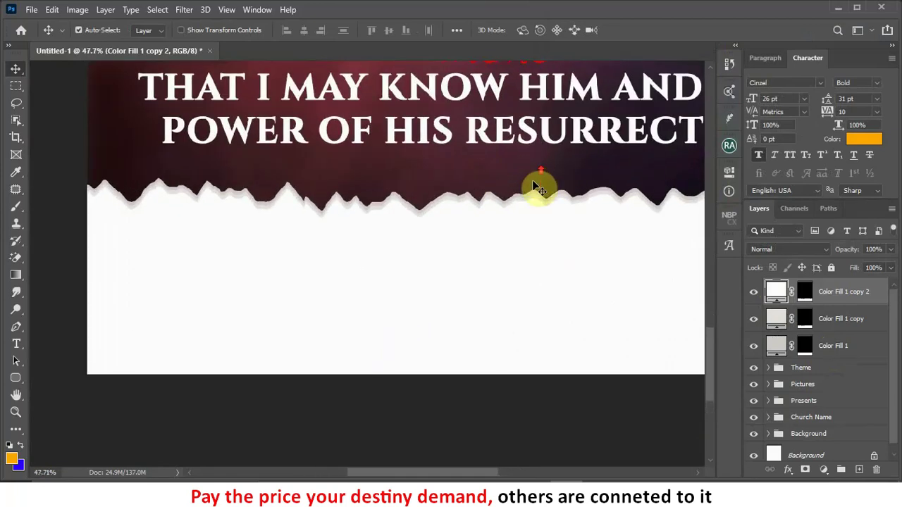
# Step: Hide Color Fill 1 copy 2 and set Color Fill 1 copy to white ffffff
pyautogui.click(753, 293)
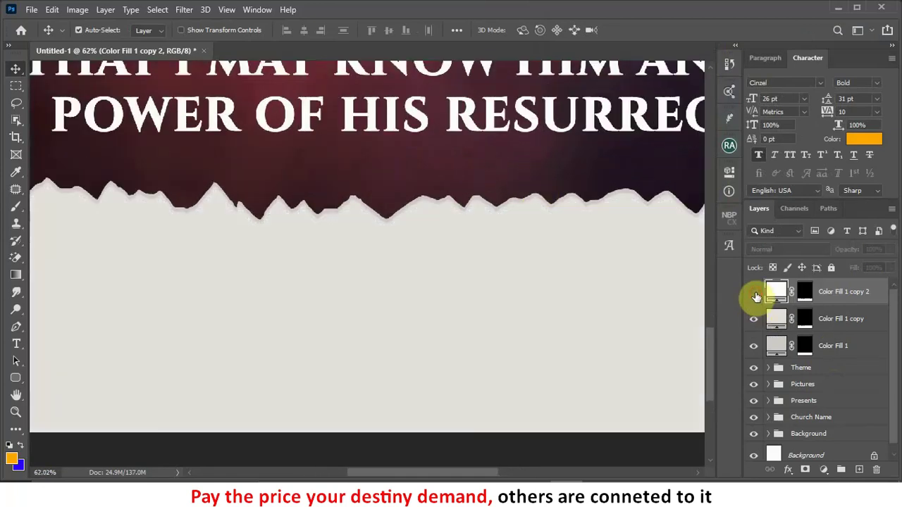
pyautogui.doubleClick(776, 319)
pyautogui.moveTo(636, 153); pyautogui.dragTo(513, 17)
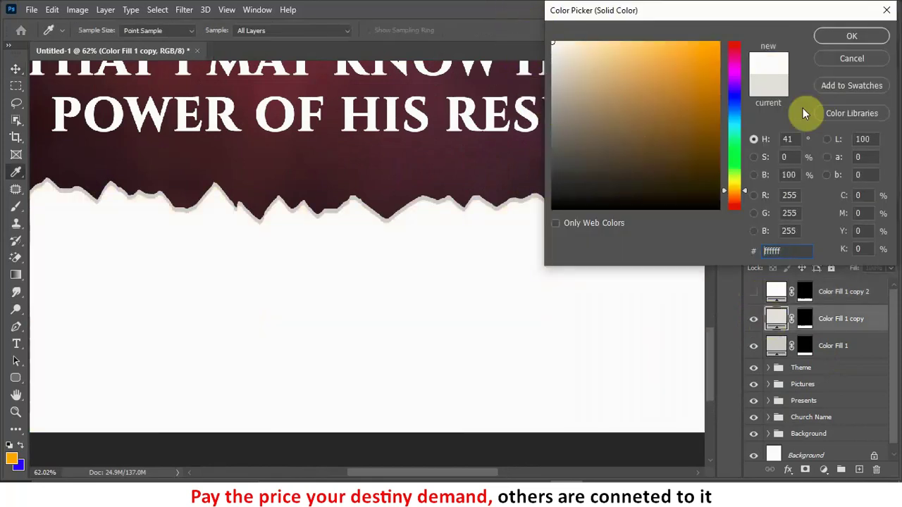
pyautogui.click(852, 35)
# Step: Delete the unused Color Fill 1 copy 2 layer and add Color Fill 1 to the selection
pyautogui.scroll(1, 635, 232)
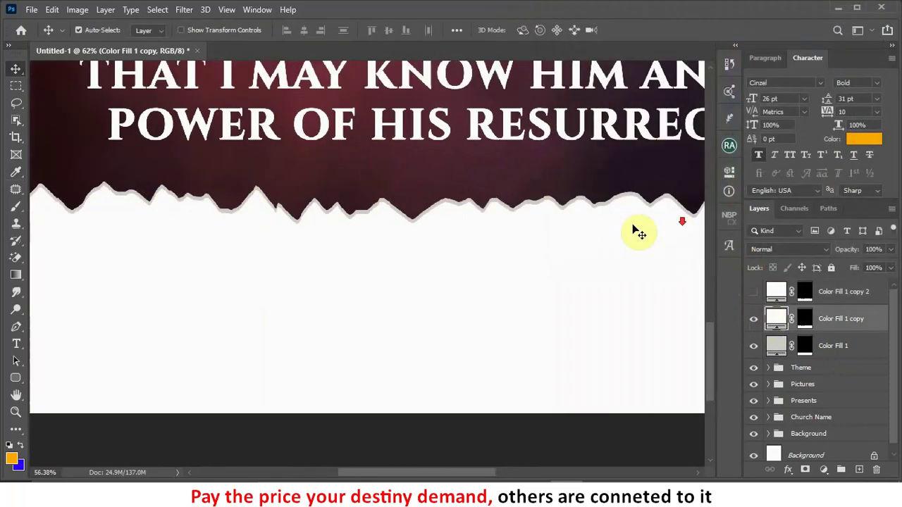
pyautogui.scroll(-2, 525, 231)
pyautogui.scroll(-3, 528, 233)
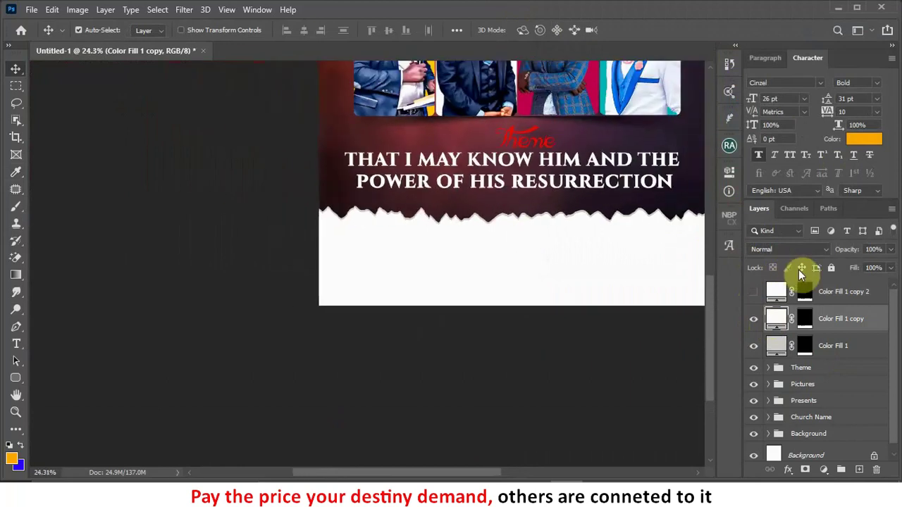
pyautogui.click(848, 299)
pyautogui.press('Delete')
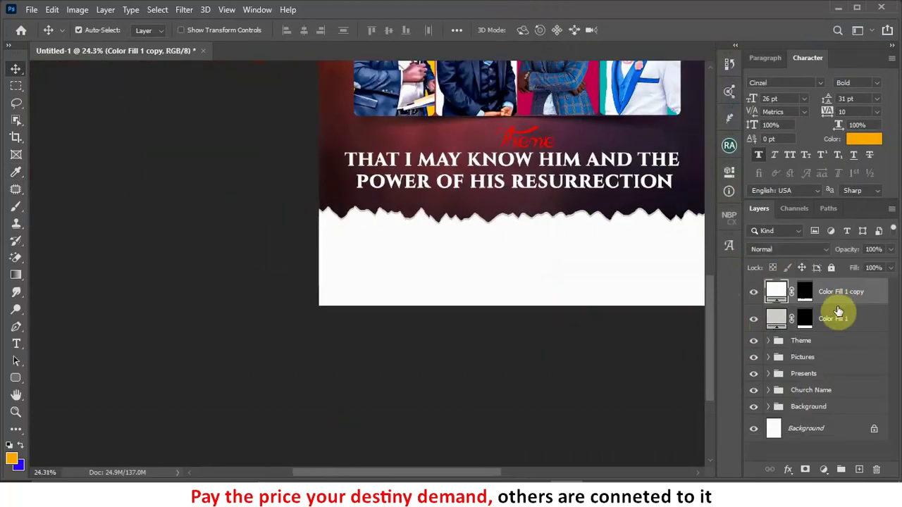
pyautogui.keyDown('shift'); pyautogui.click(831, 324); pyautogui.keyUp('shift')
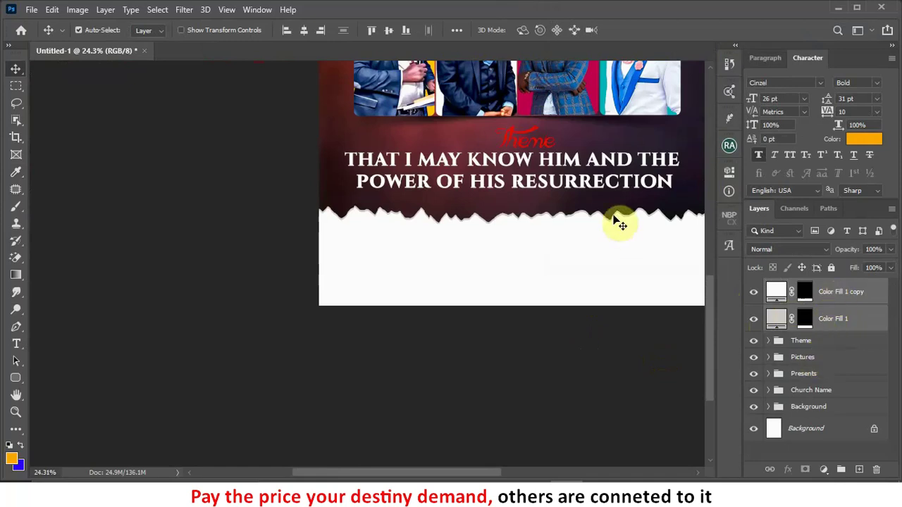
# Step: Merge the two selected colour-fill layers into a single layer
pyautogui.rightClick(841, 294)
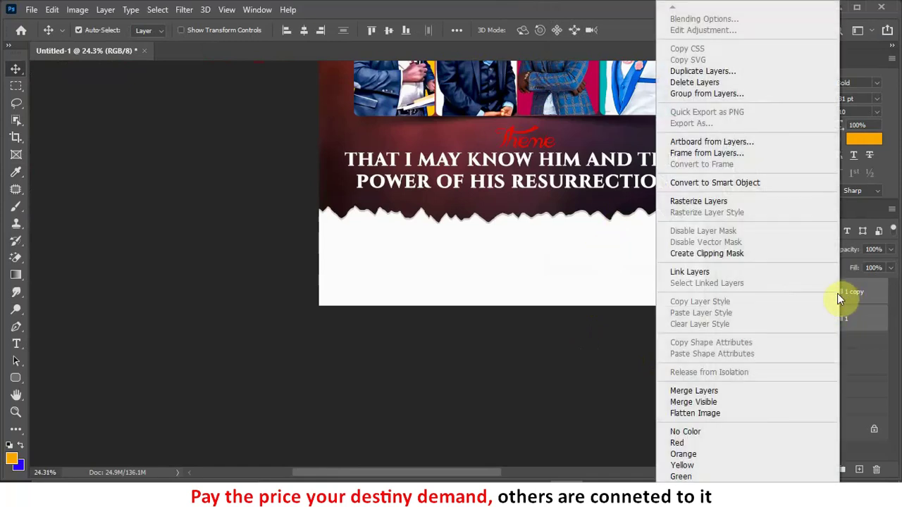
pyautogui.click(729, 392)
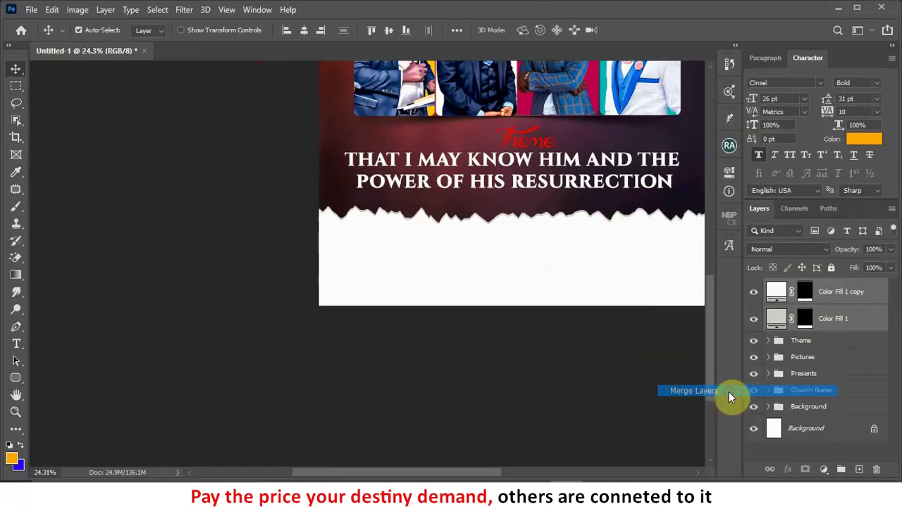
pyautogui.rightClick(802, 293)
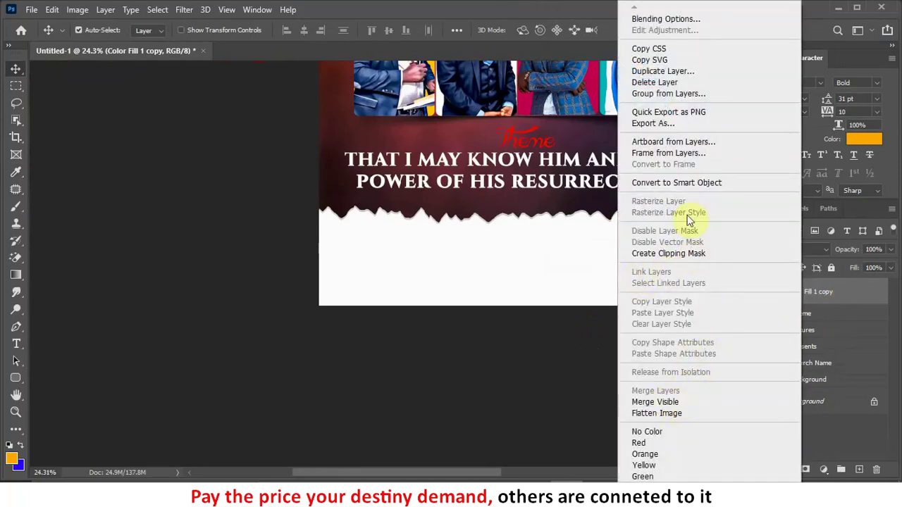
pyautogui.click(830, 295)
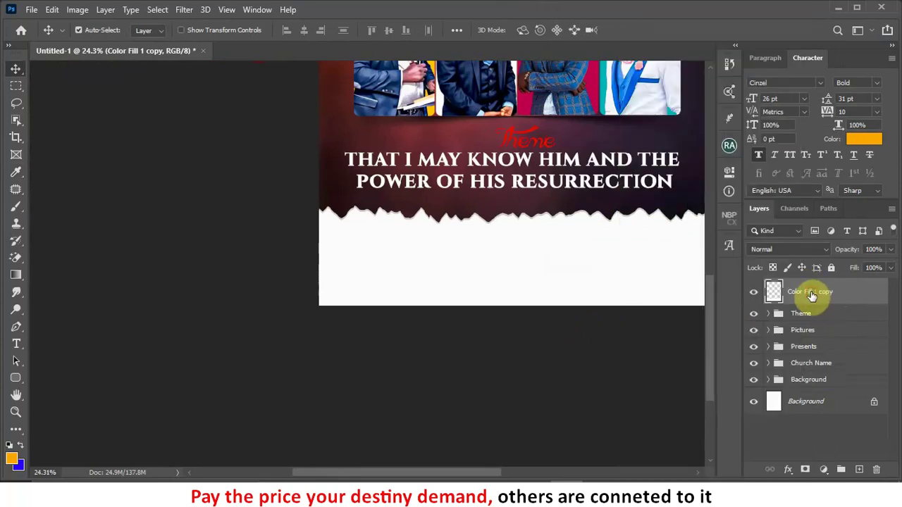
# Step: Move the merged fill layer into the Background group in the Layers panel
pyautogui.scroll(-1, 457, 281)
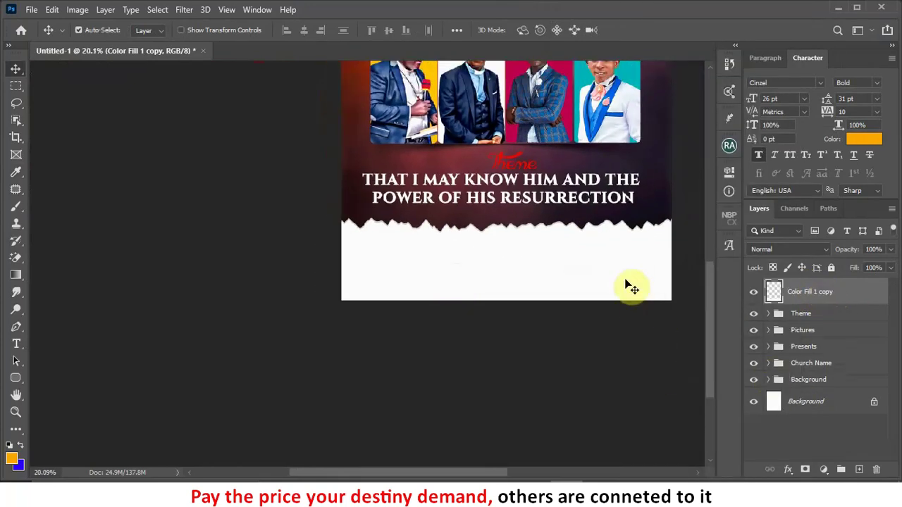
pyautogui.moveTo(805, 296); pyautogui.dragTo(802, 386)
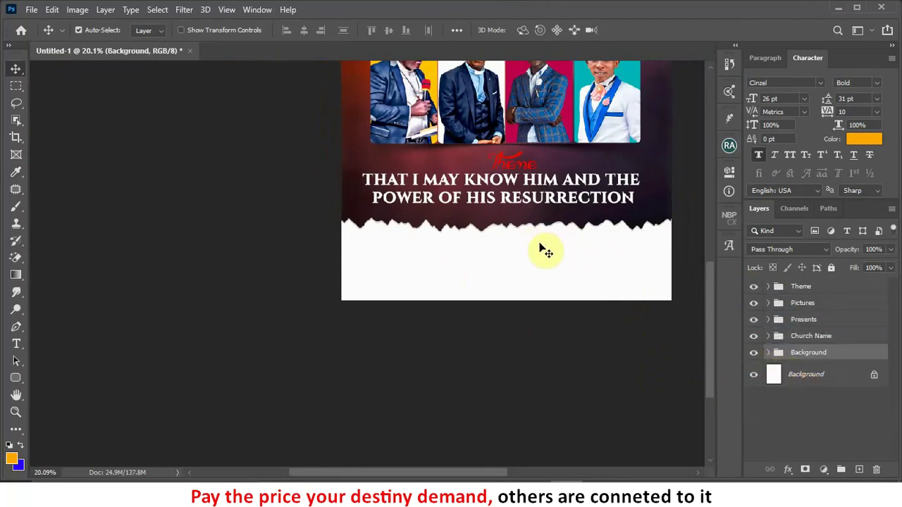
pyautogui.scroll(-1, 540, 250)
pyautogui.scroll(1, 523, 227)
pyautogui.scroll(-2, 484, 191)
pyautogui.scroll(1, 418, 306)
pyautogui.scroll(2, 421, 303)
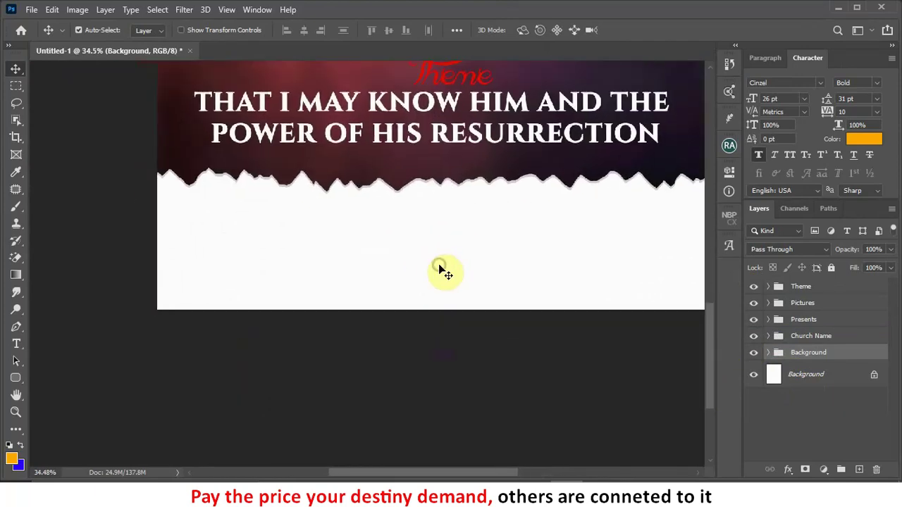
# Step: Select the theme title text layer on the canvas
pyautogui.click(520, 141)
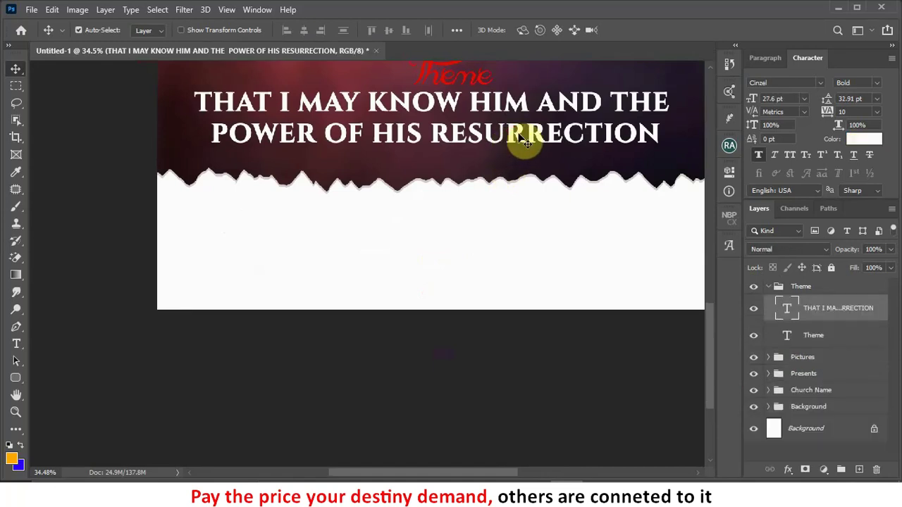
pyautogui.scroll(-1, 523, 137)
pyautogui.scroll(-2, 527, 137)
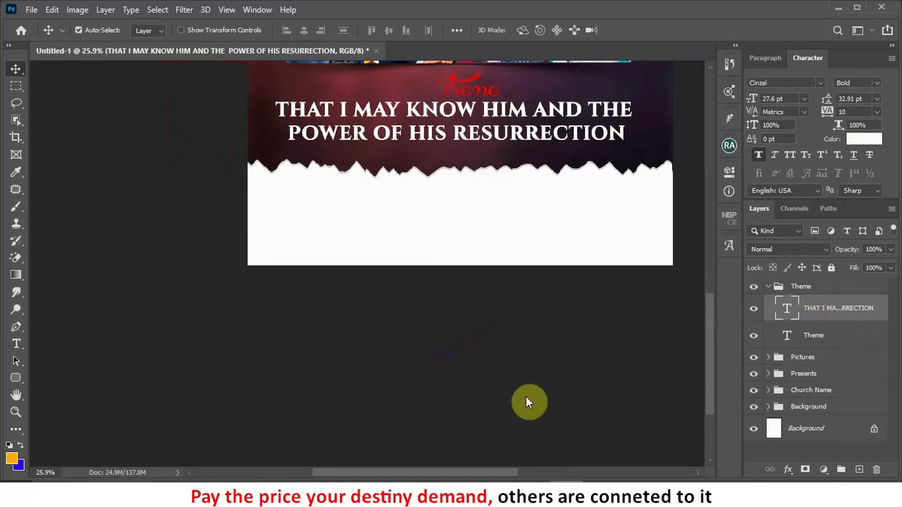
pyautogui.click(16, 343)
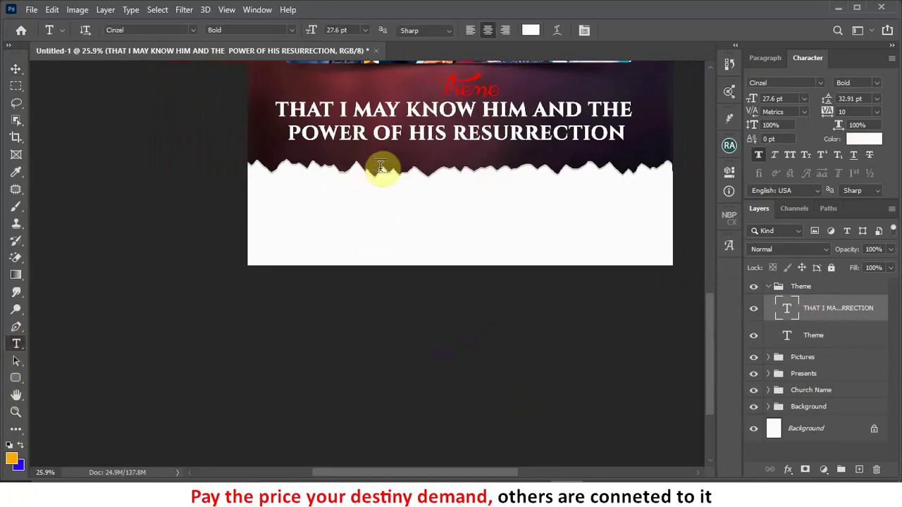
# Step: Start a new text line below the theme title set in Poppins SemiBold
pyautogui.click(417, 151)
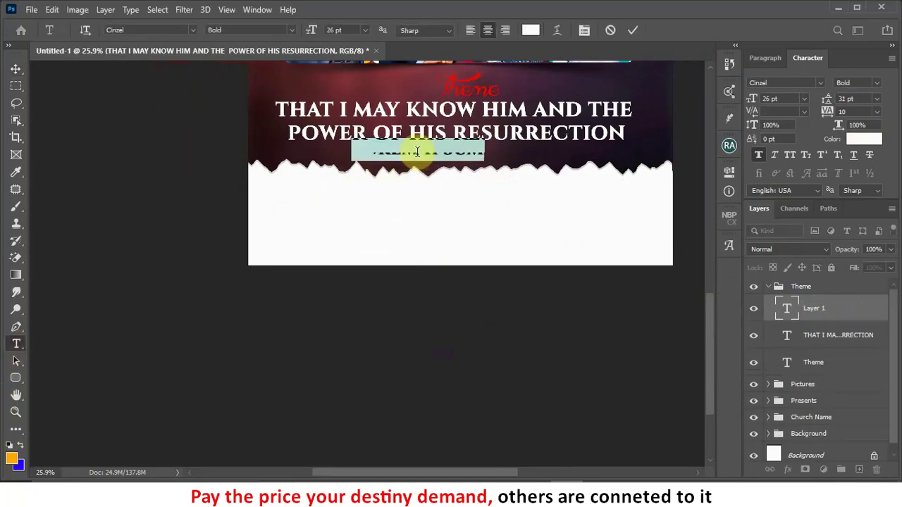
pyautogui.click(820, 82)
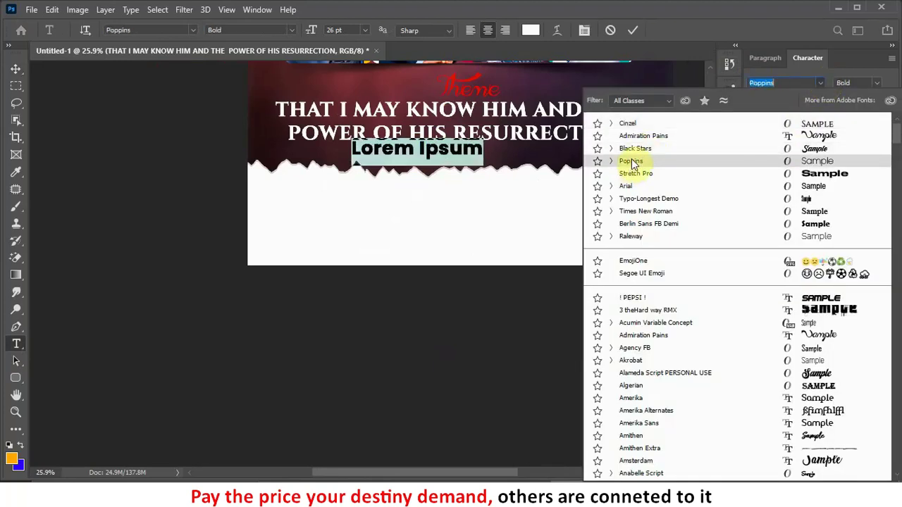
pyautogui.click(631, 161)
pyautogui.click(875, 84)
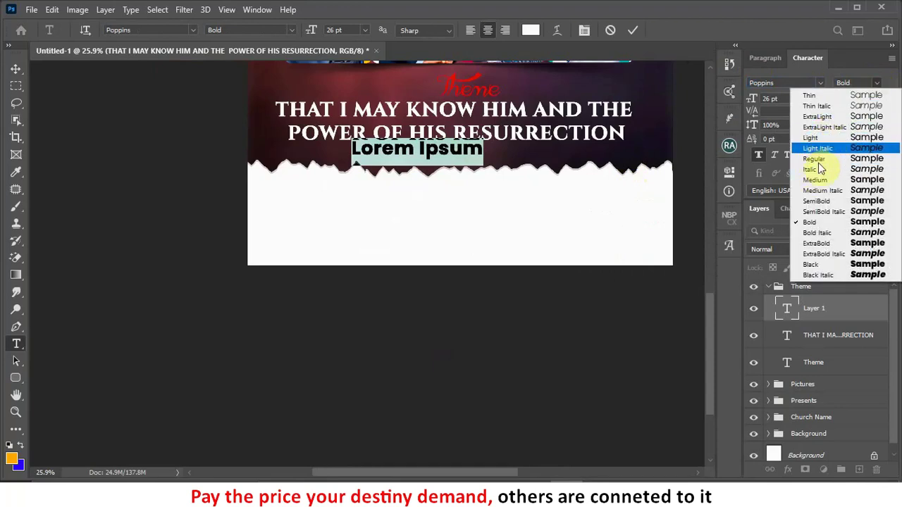
pyautogui.click(814, 201)
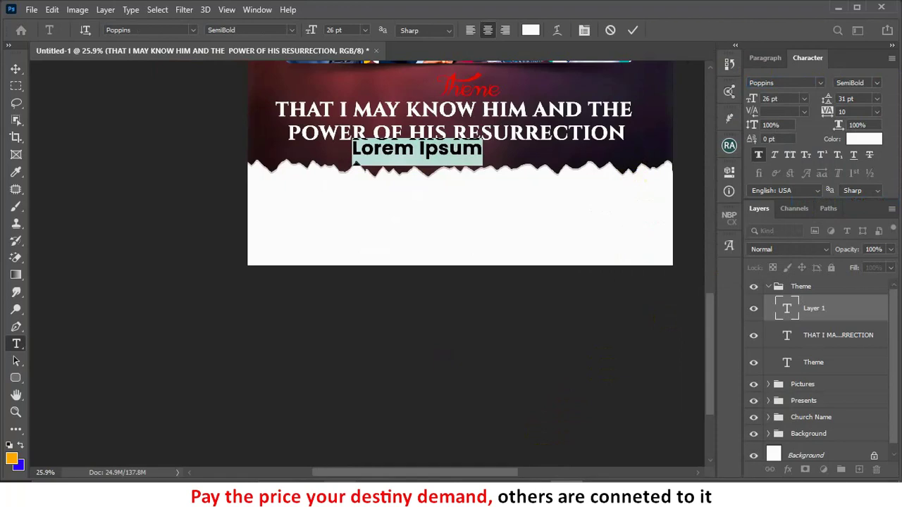
pyautogui.hotkey('alt', 'Tab')
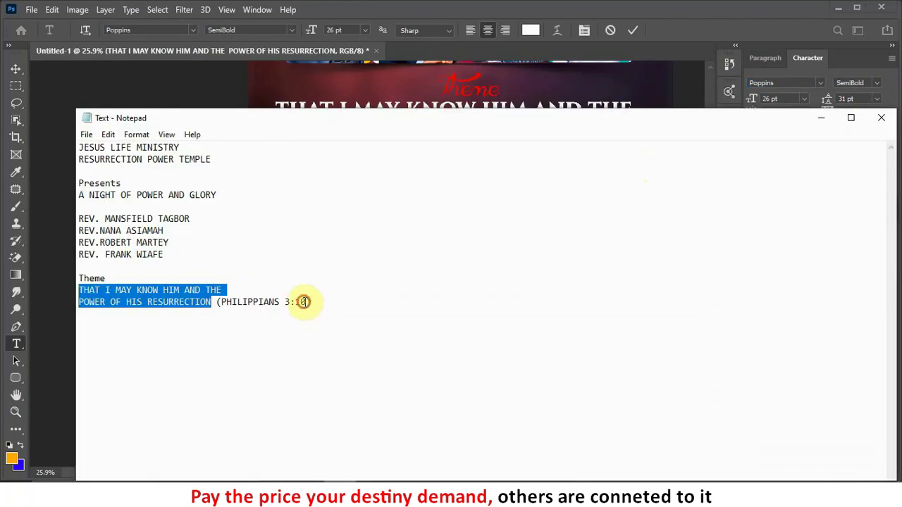
# Step: Copy '(PHILIPPIANS 3:10)' from Notepad and paste it over the placeholder text line
pyautogui.click(307, 303)
pyautogui.doubleClick(302, 303)
pyautogui.click(256, 313)
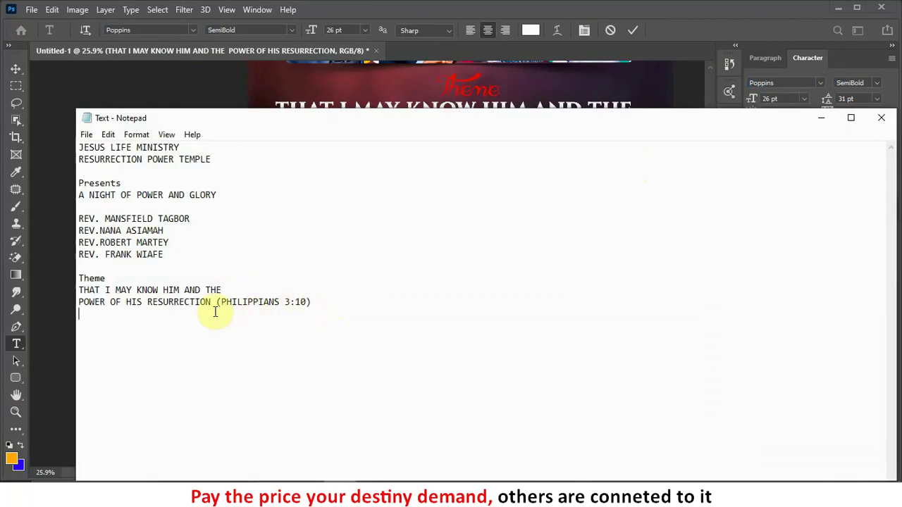
pyautogui.moveTo(215, 312); pyautogui.dragTo(211, 305)
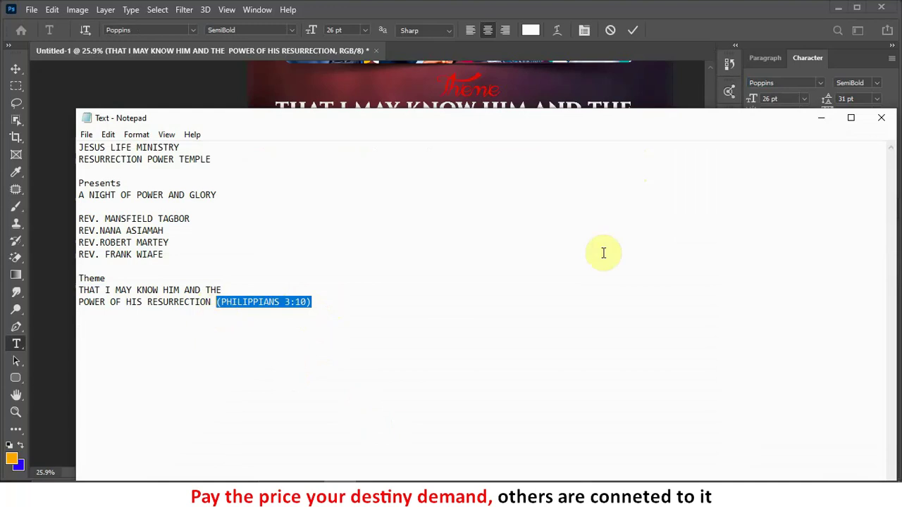
pyautogui.click(821, 117)
pyautogui.hotkey('ctrl', 'v')
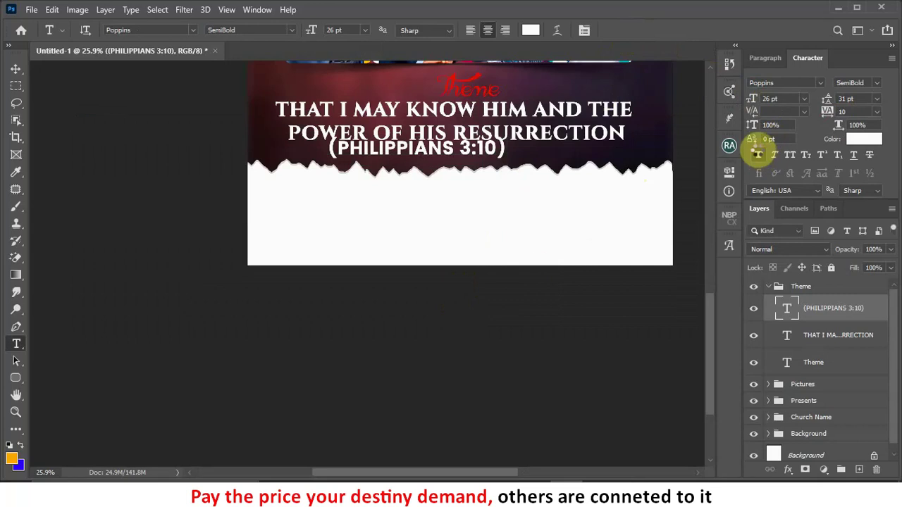
# Step: Make the verse line 20 pt without faux bold, shift it right, and colour it red ff0000
pyautogui.click(758, 154)
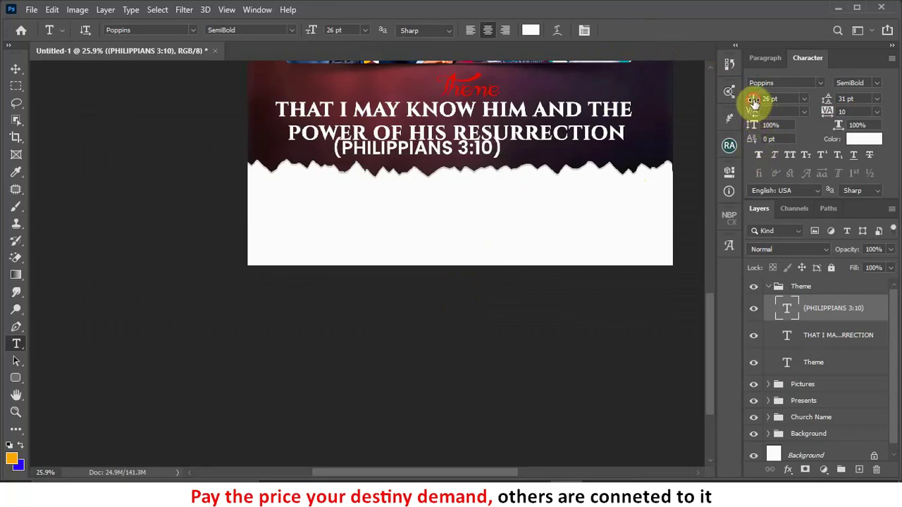
pyautogui.moveTo(750, 96); pyautogui.dragTo(747, 96)
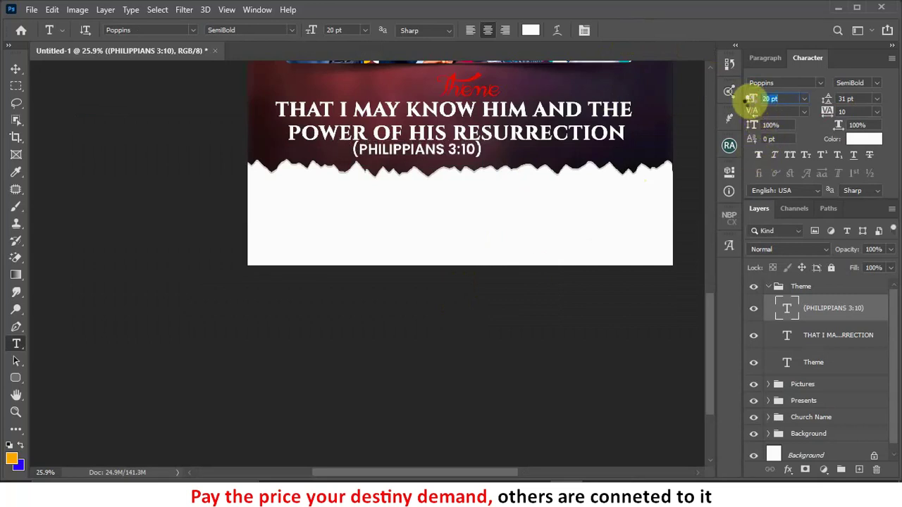
pyautogui.click(16, 69)
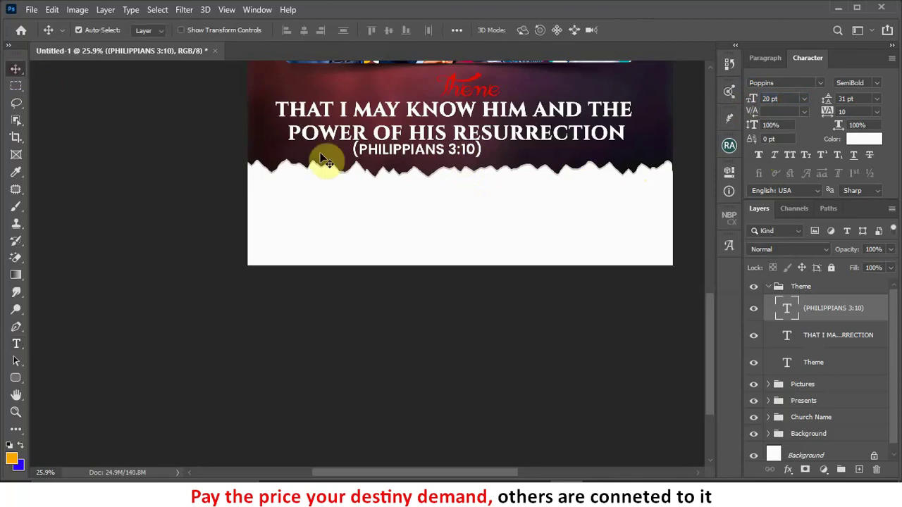
pyautogui.moveTo(461, 158); pyautogui.dragTo(483, 156)
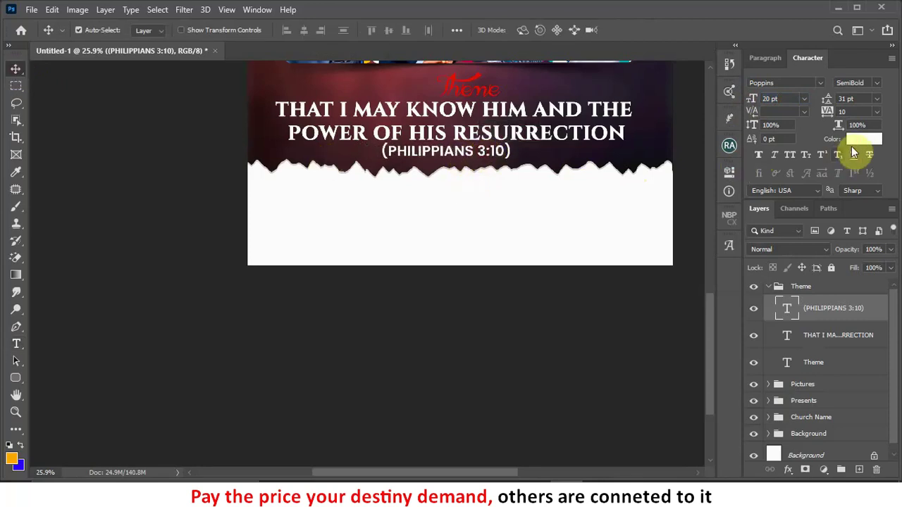
pyautogui.click(864, 139)
pyautogui.write('ff0000')
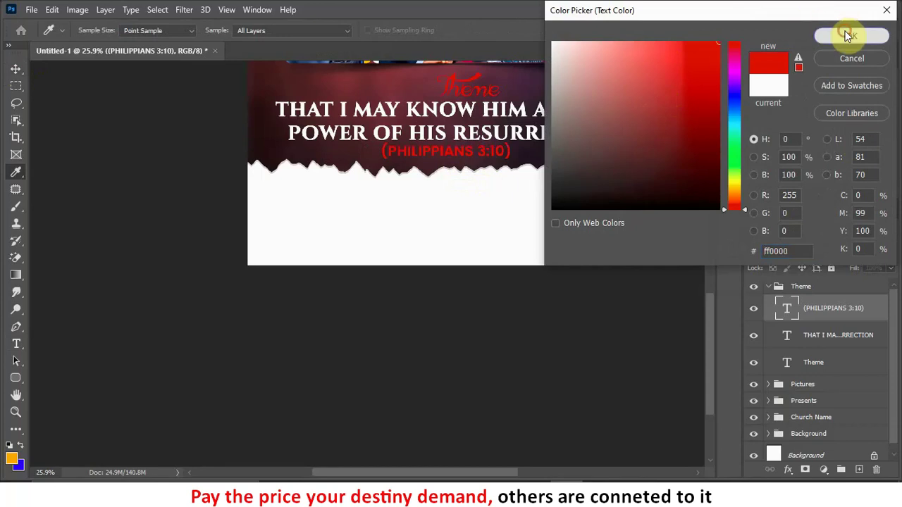
pyautogui.click(851, 36)
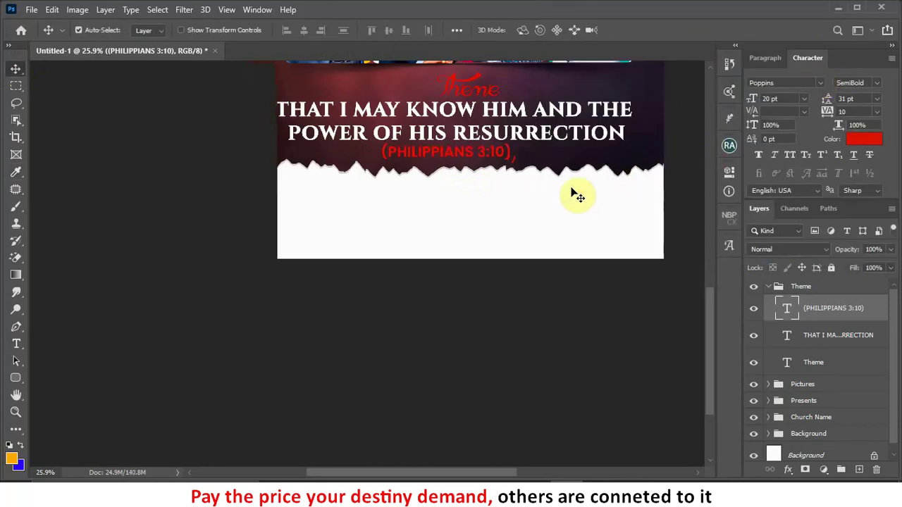
pyautogui.scroll(-2, 572, 193)
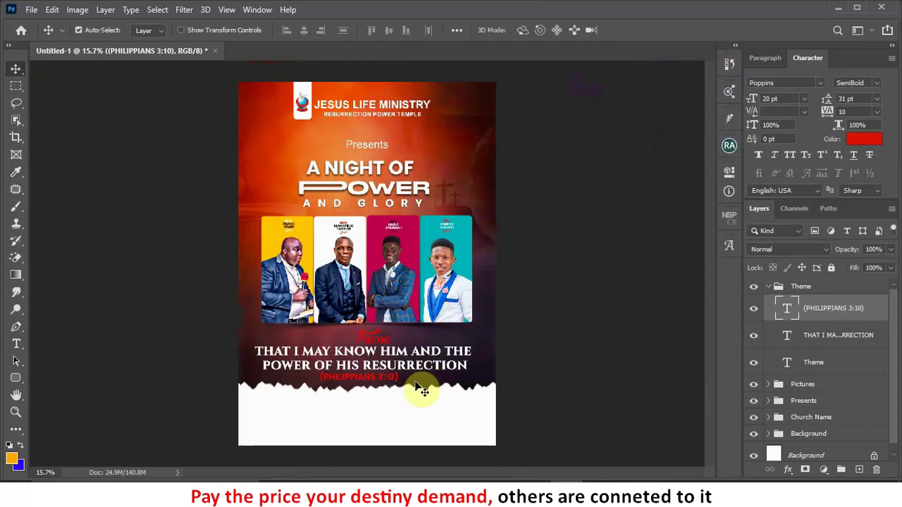
# Step: Horizontally centre the Theme label, verse line and theme text, then nudge the block right and up
pyautogui.scroll(3, 380, 395)
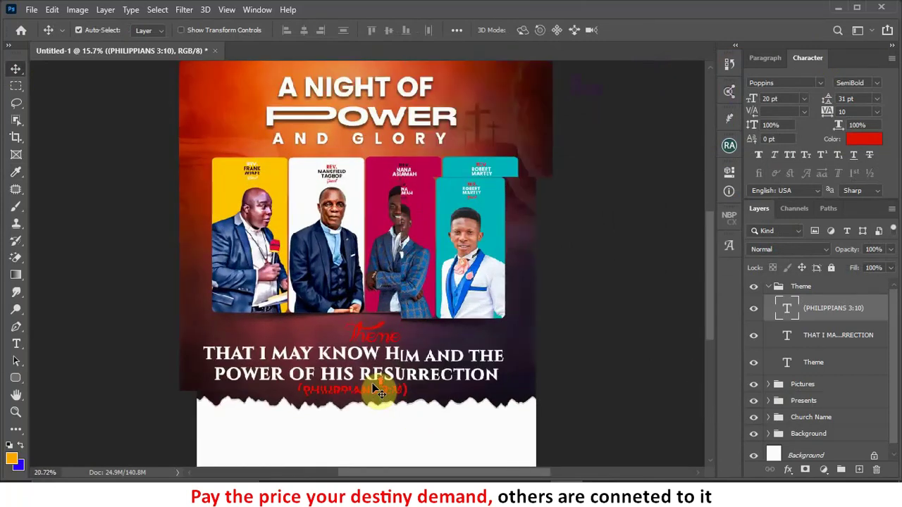
pyautogui.moveTo(398, 341); pyautogui.dragTo(433, 241)
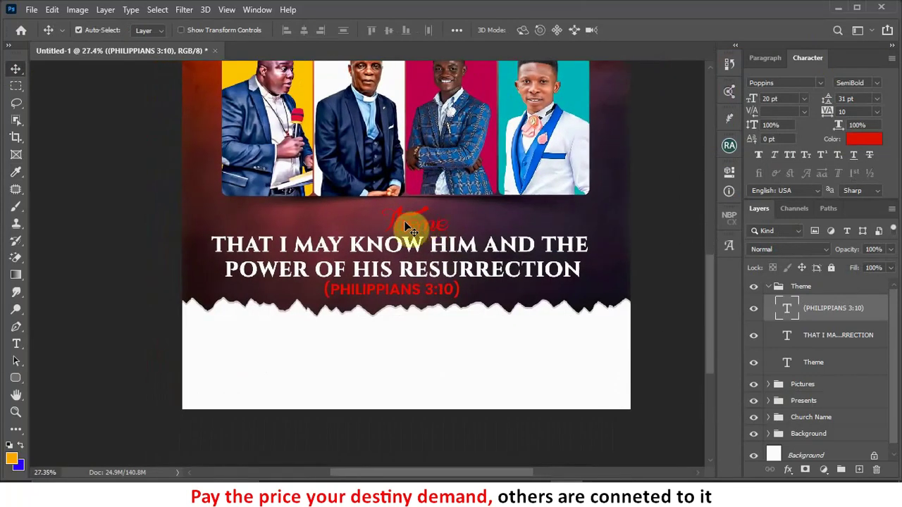
pyautogui.keyDown('shift'); pyautogui.click(819, 337); pyautogui.keyUp('shift')
pyautogui.keyDown('ctrl'); pyautogui.click(820, 363); pyautogui.keyUp('ctrl')
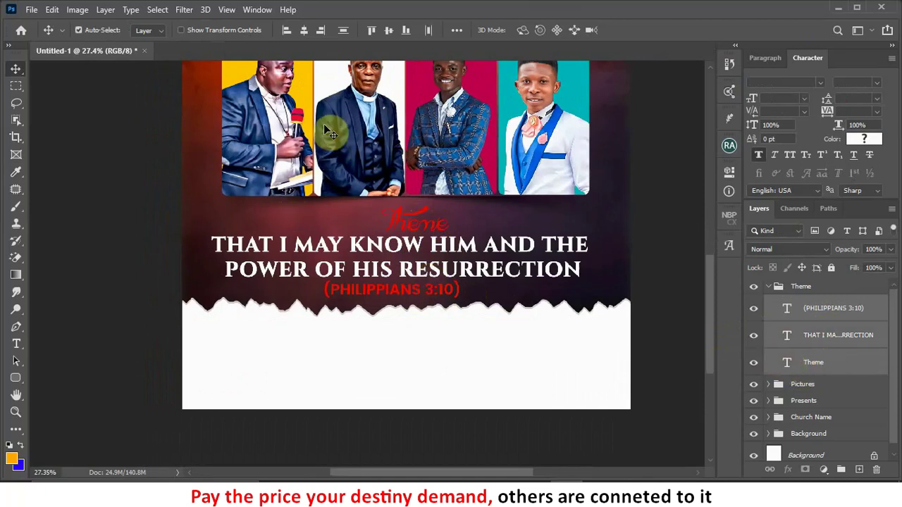
pyautogui.click(304, 31)
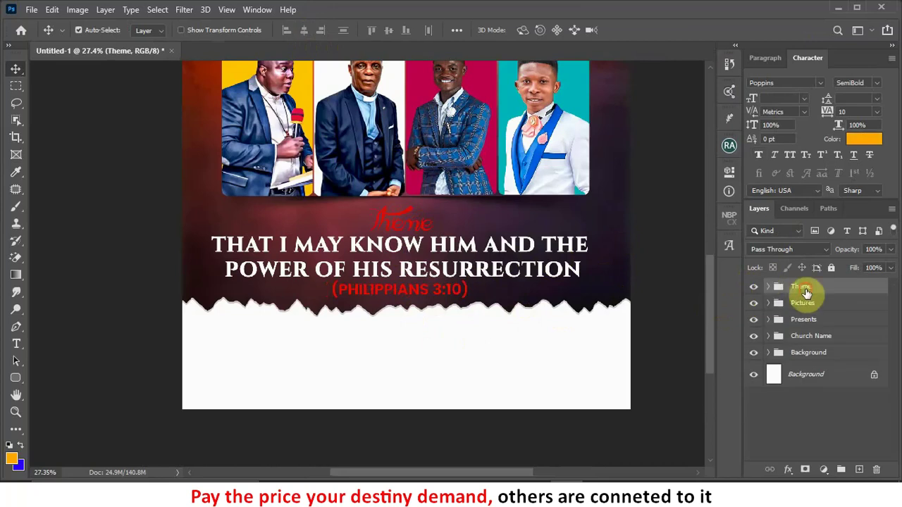
pyautogui.hotkey('shift', 'Right')
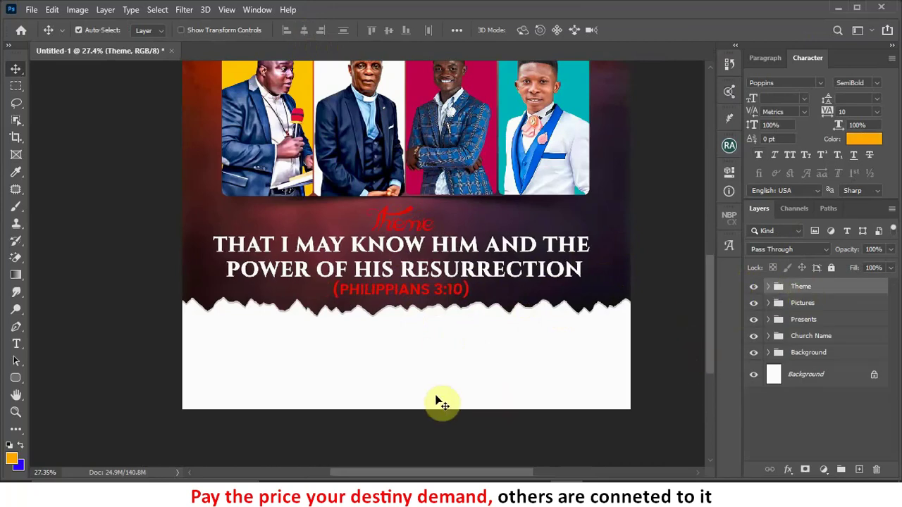
pyautogui.press('Up')
pyautogui.press('Up')
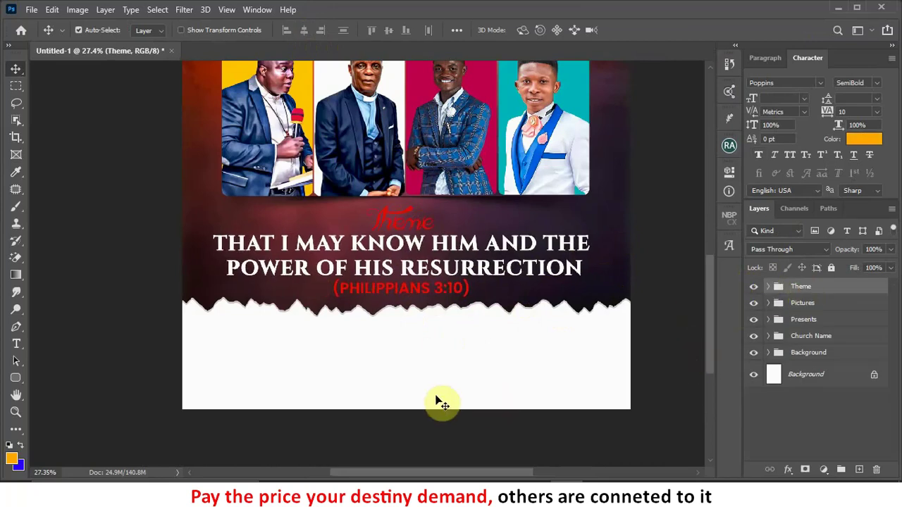
# Step: Switch to the NEW T folder in File Explorer
pyautogui.keyDown('alt'); pyautogui.scroll(-3, 515, 335); pyautogui.keyUp('alt')
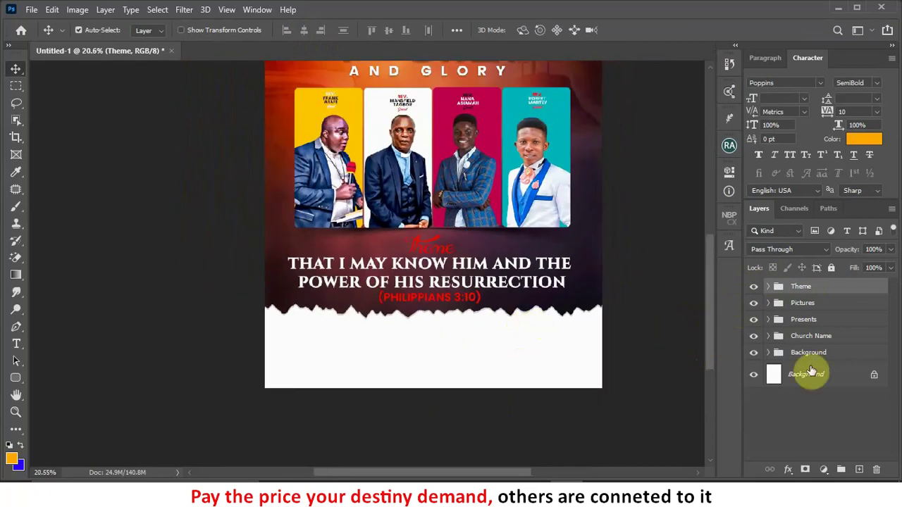
pyautogui.click(345, 481)
pyautogui.click(416, 482)
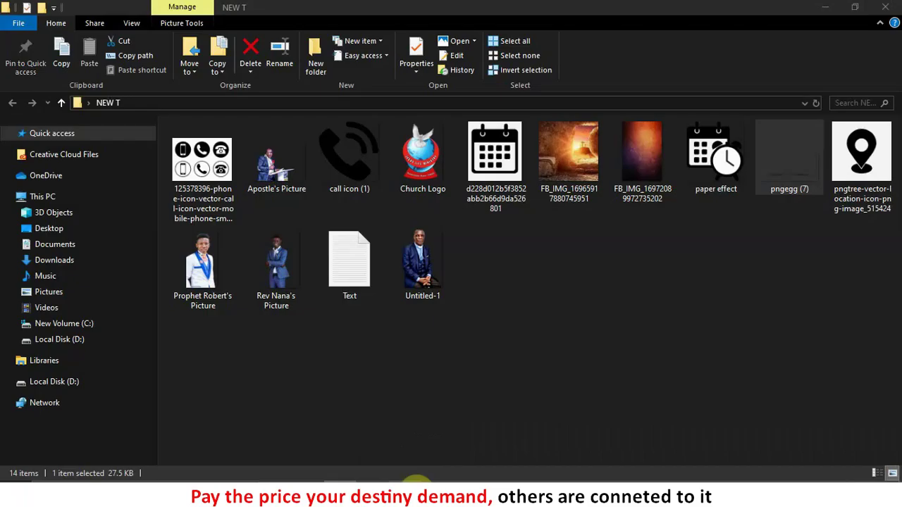
# Step: Place the 'paper effect' calendar-clock icon from NEW T in the white bottom area at about half size
pyautogui.click(457, 356)
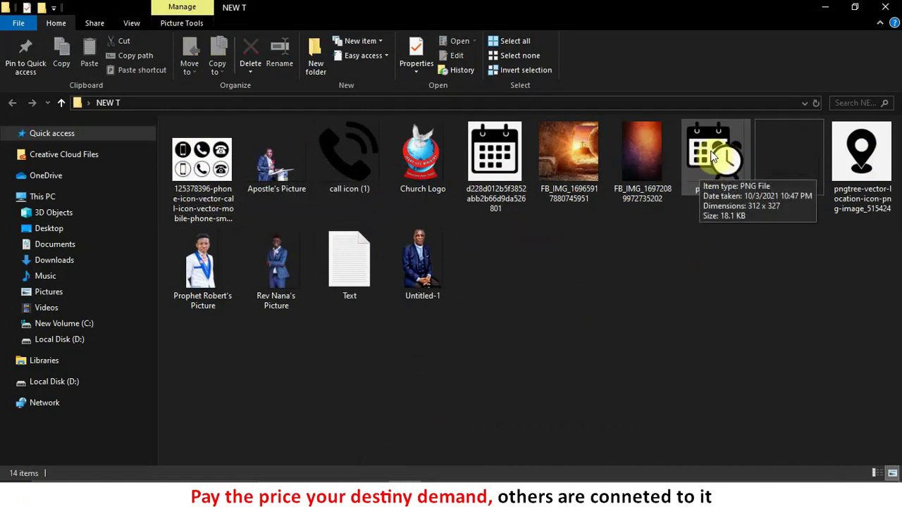
pyautogui.moveTo(714, 157); pyautogui.dragTo(376, 357)
pyautogui.moveTo(442, 231); pyautogui.dragTo(327, 351)
pyautogui.moveTo(339, 321); pyautogui.dragTo(318, 346)
pyautogui.click(635, 29)
pyautogui.scroll(5, 308, 382)
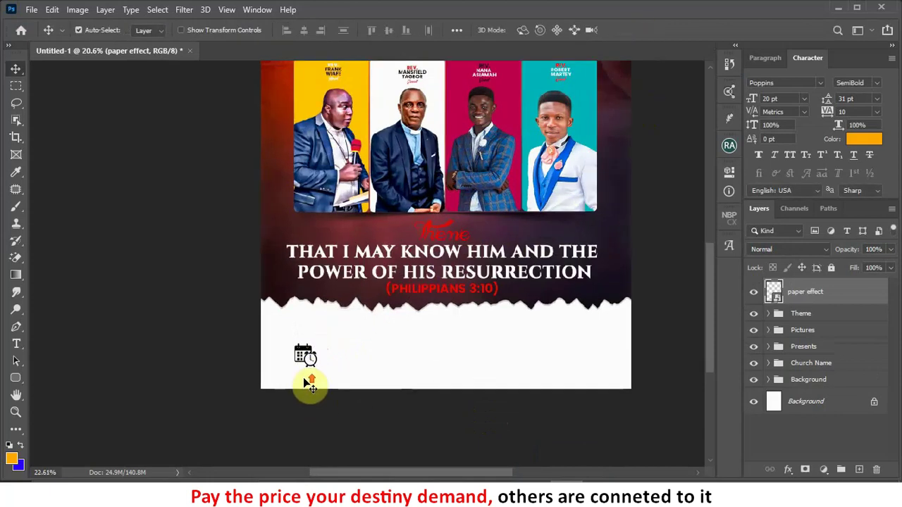
# Step: Raise the calendar icon and start a black text layer beside it
pyautogui.scroll(-1, 374, 253)
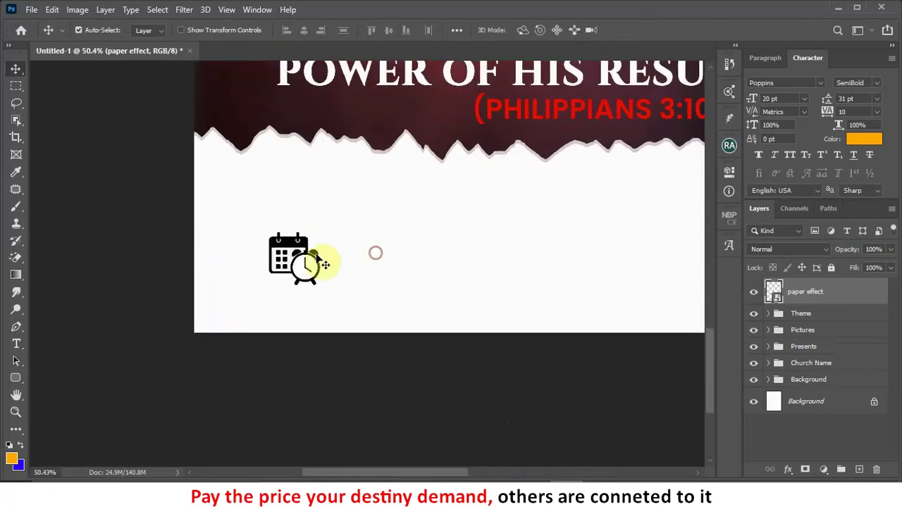
pyautogui.moveTo(306, 249); pyautogui.dragTo(308, 191)
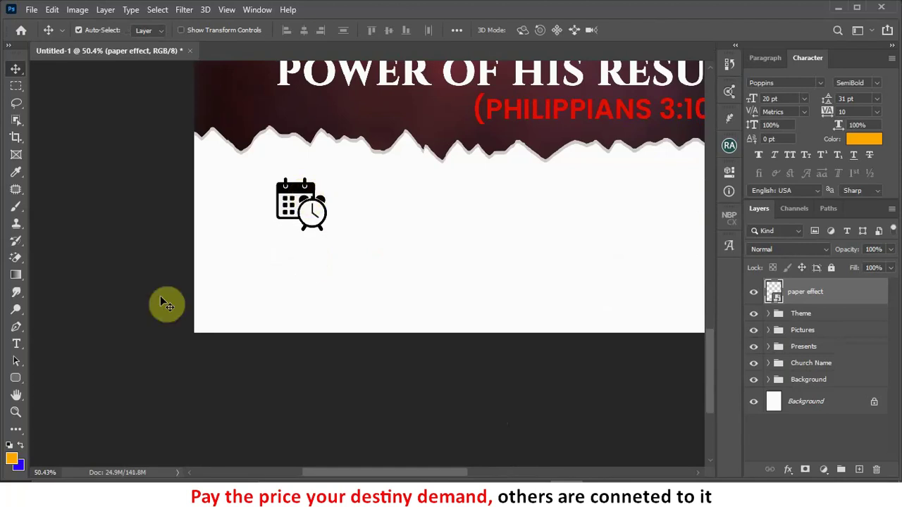
pyautogui.click(16, 346)
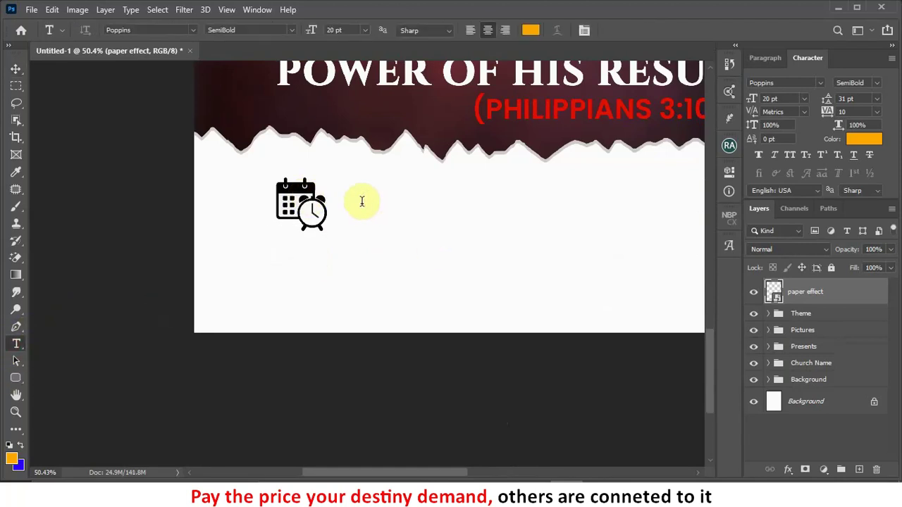
pyautogui.click(361, 202)
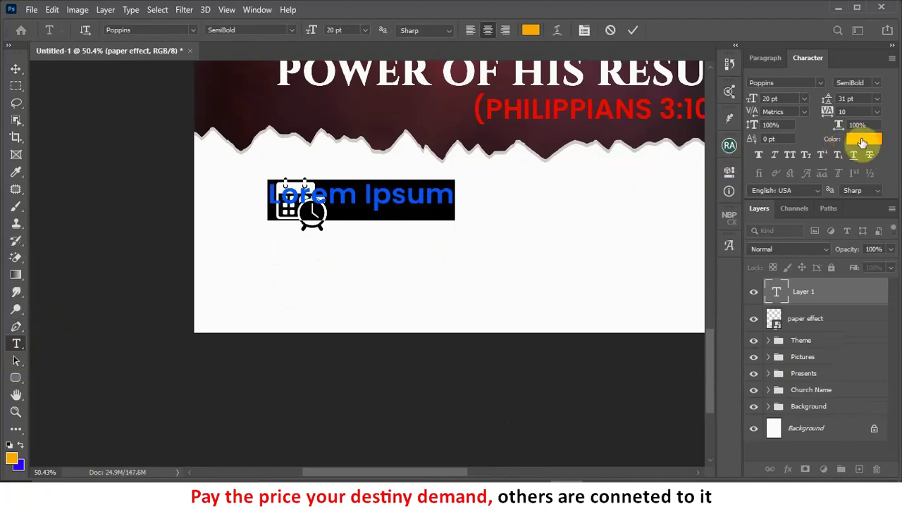
pyautogui.click(858, 141)
pyautogui.moveTo(678, 159); pyautogui.dragTo(739, 222)
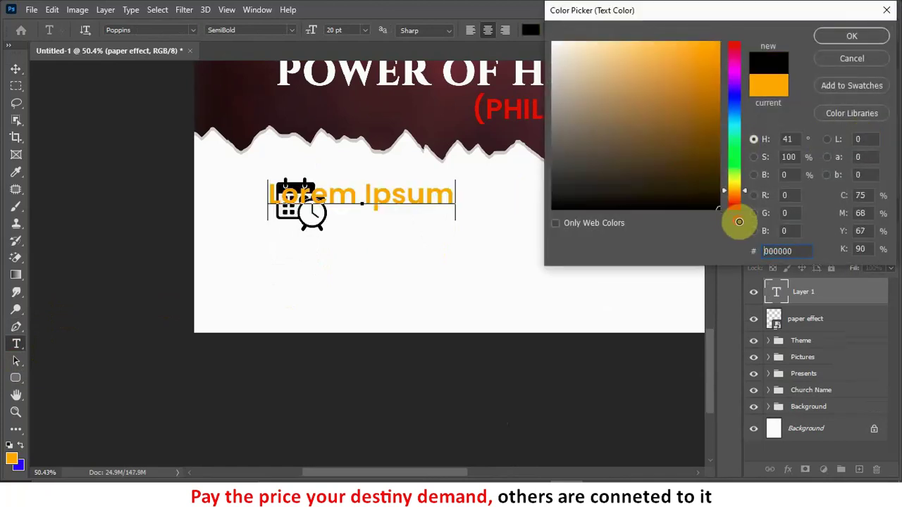
pyautogui.click(851, 36)
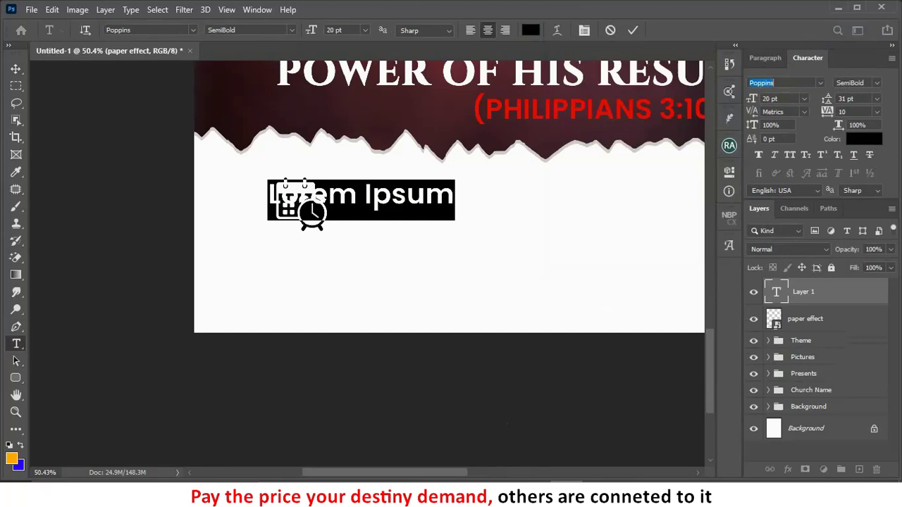
# Step: Type DEC in Typo-Longest Demo Bold and apply Faux Bold
pyautogui.write('TYPO')
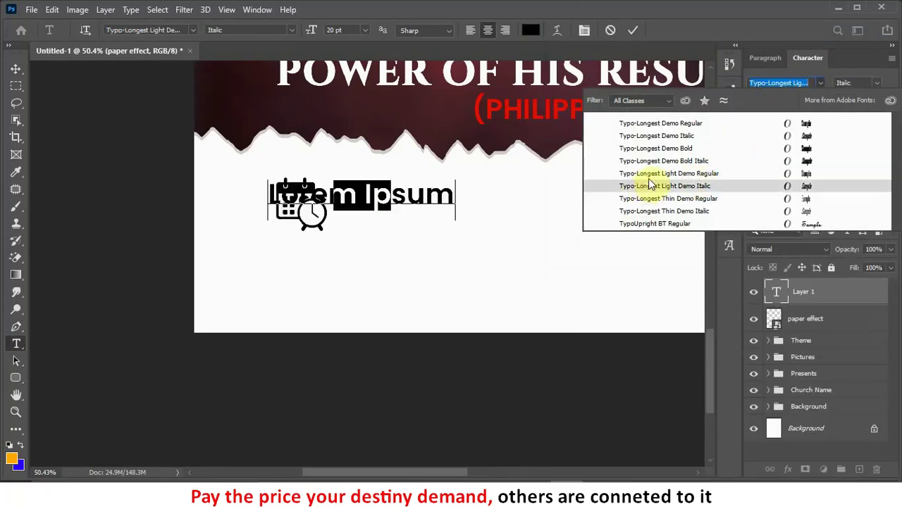
pyautogui.click(681, 149)
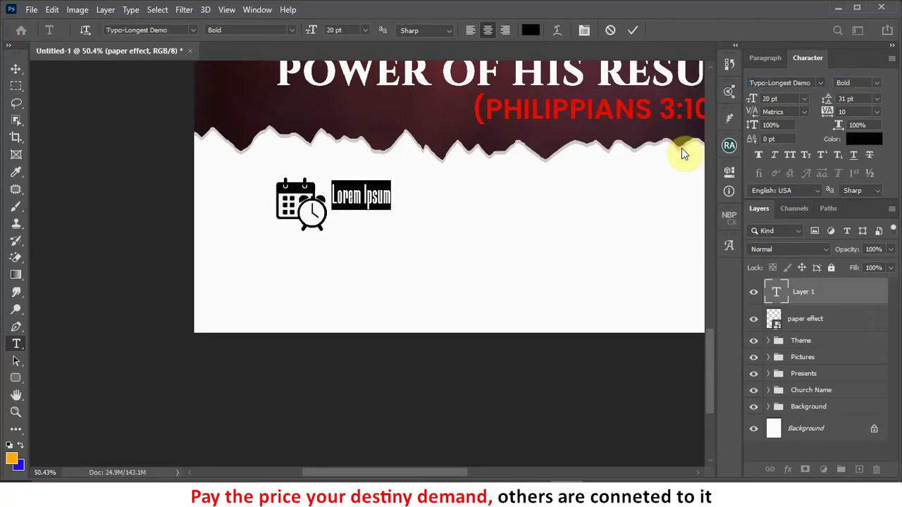
pyautogui.hotkey('ctrl', 'h')
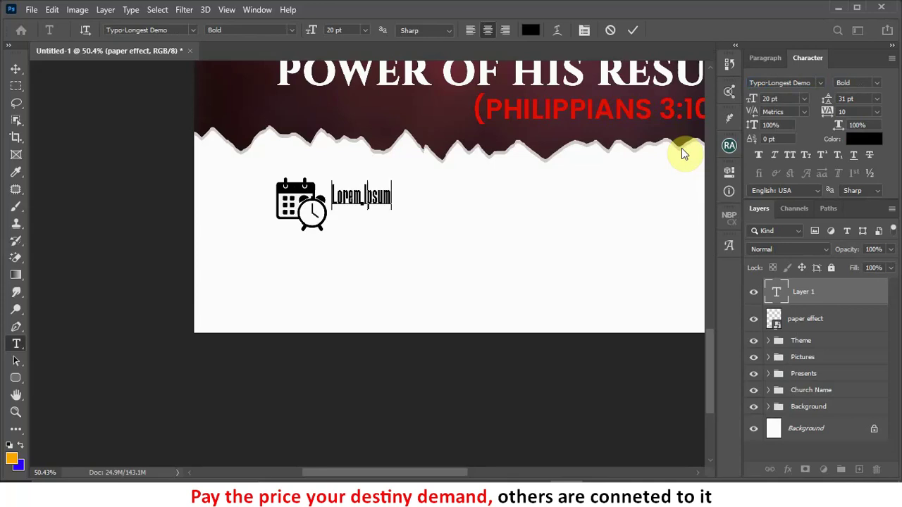
pyautogui.write('dec')
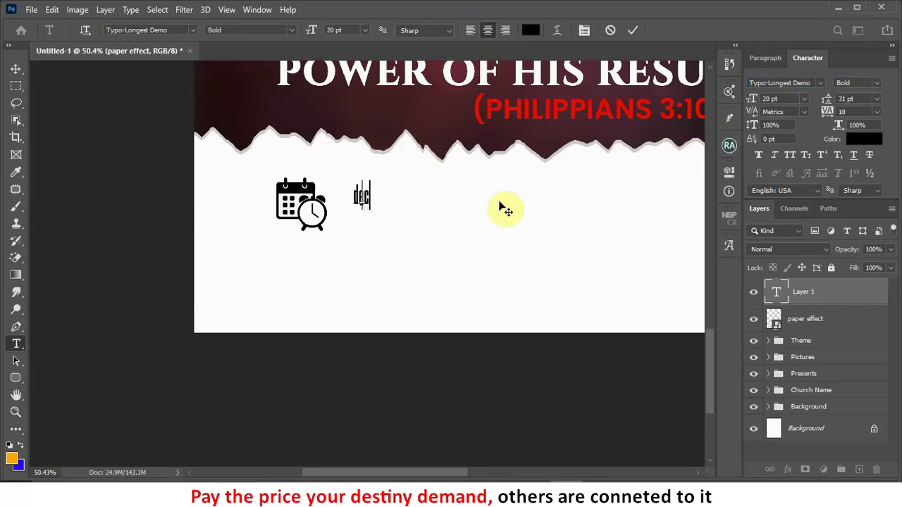
pyautogui.press('BackSpace')
pyautogui.press('BackSpace')
pyautogui.press('BackSpace')
pyautogui.write('dec1')
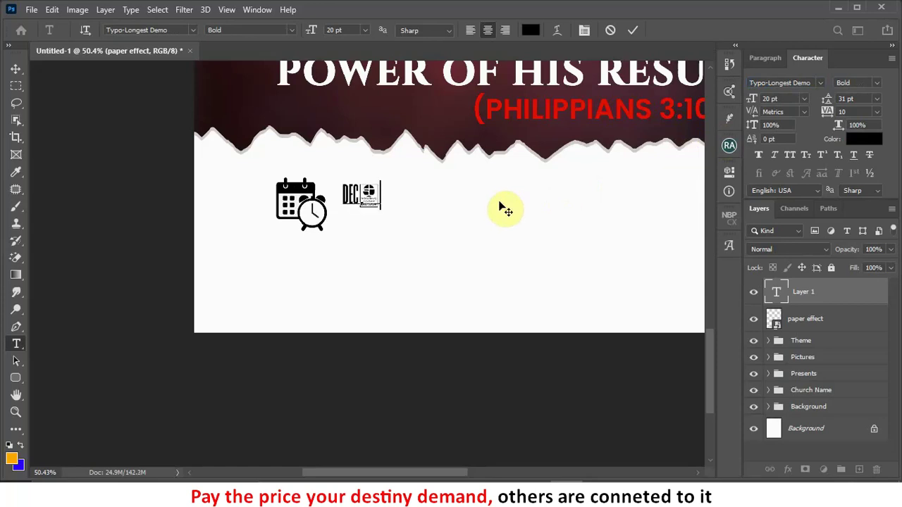
pyautogui.press('BackSpace')
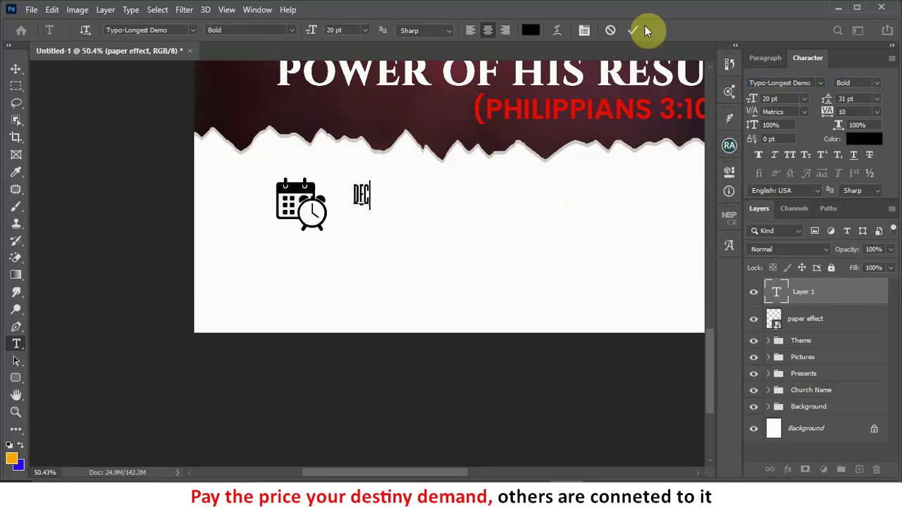
pyautogui.hotkey('ctrl', 'Return')
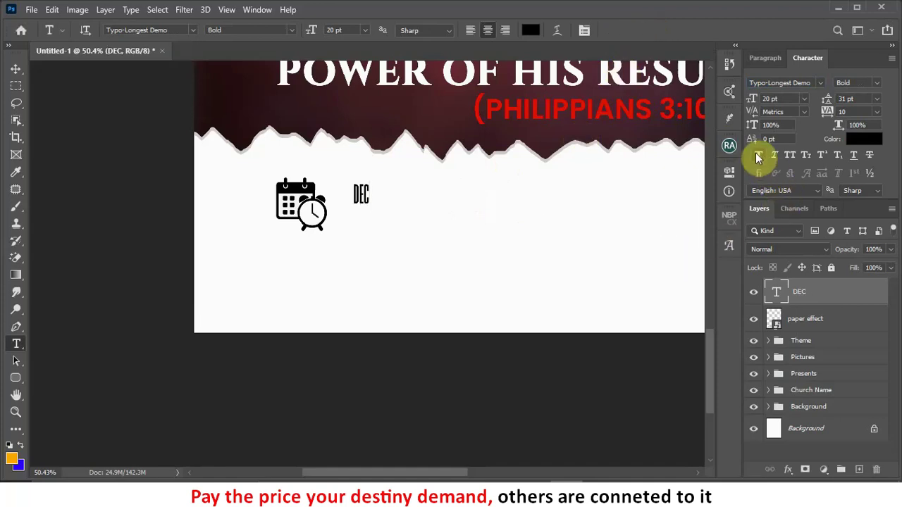
pyautogui.click(761, 155)
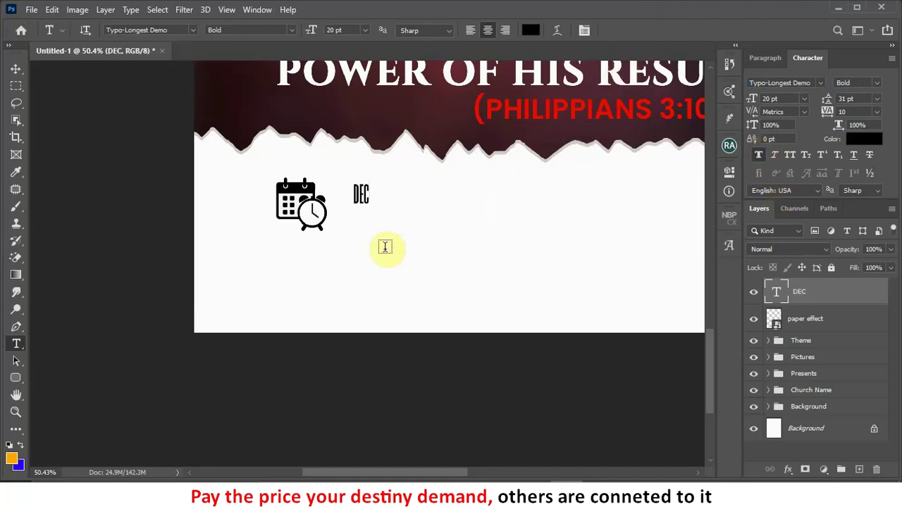
pyautogui.click(15, 69)
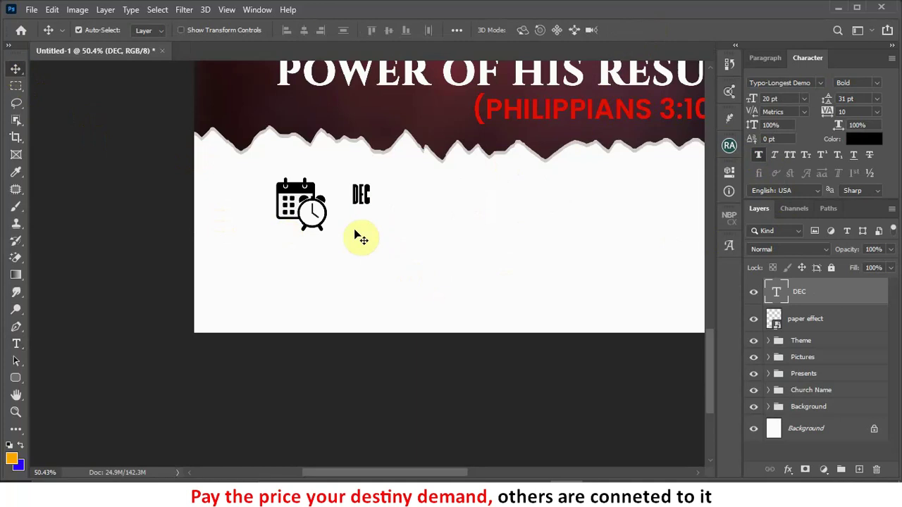
# Step: Enlarge DEC about threefold beside the icon, duplicate it right, and search Arial for the copy
pyautogui.hotkey('ctrl', 't')
pyautogui.moveTo(370, 206); pyautogui.dragTo(430, 247)
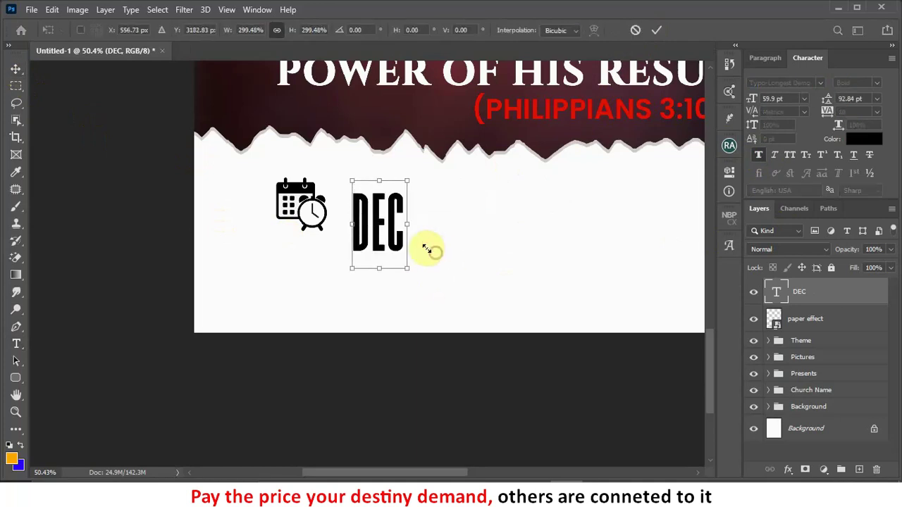
pyautogui.click(656, 31)
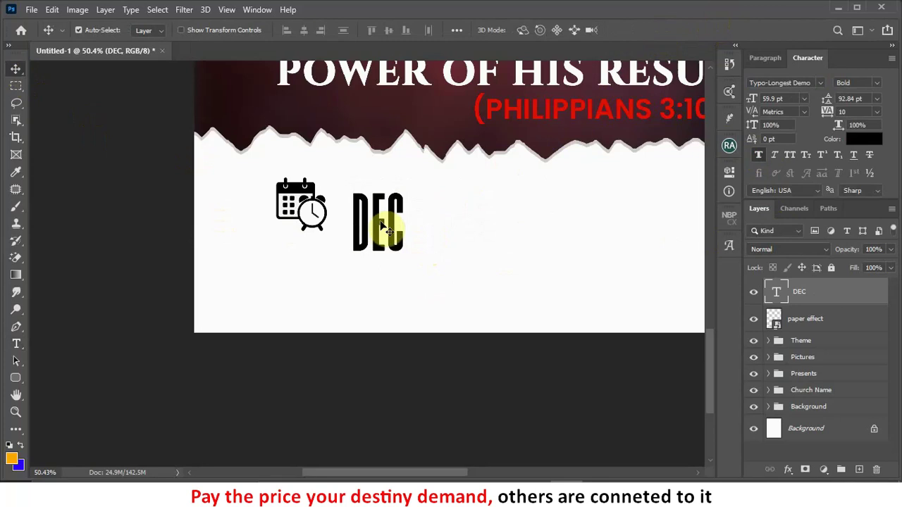
pyautogui.moveTo(388, 221); pyautogui.dragTo(373, 204)
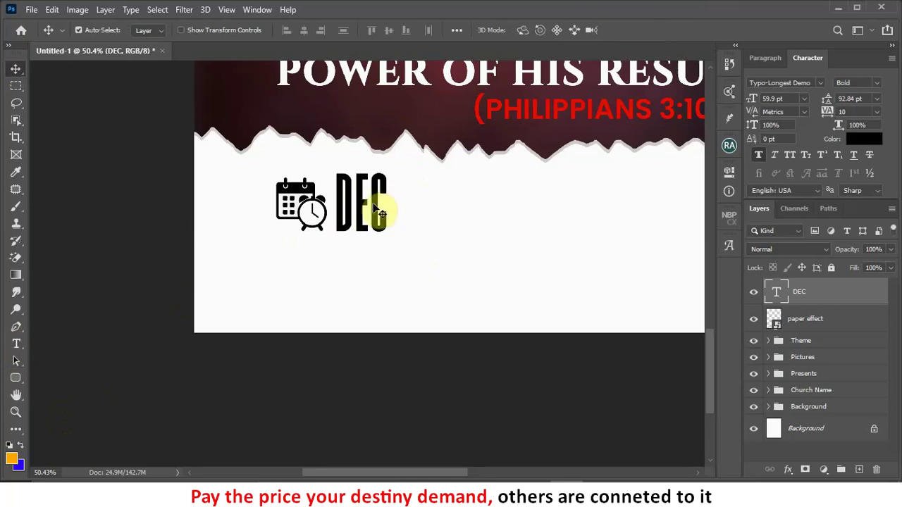
pyautogui.moveTo(380, 212); pyautogui.dragTo(457, 210)
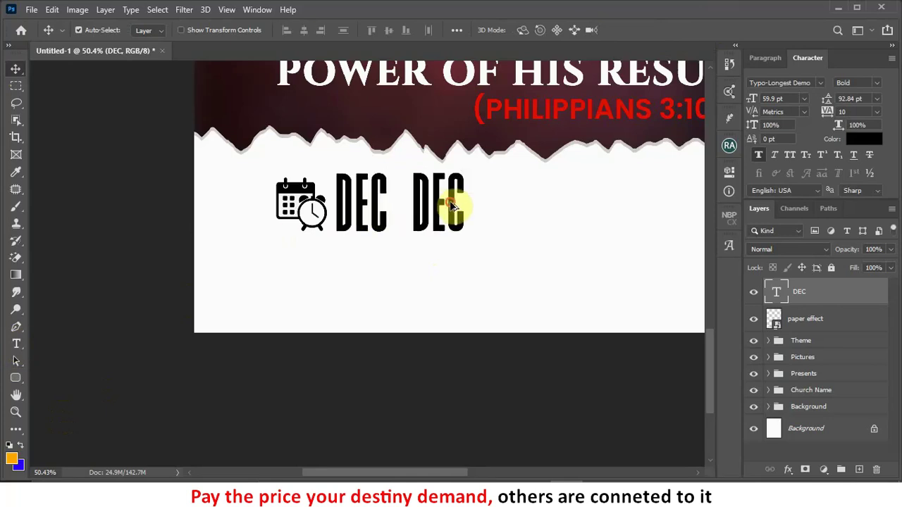
pyautogui.click(810, 83)
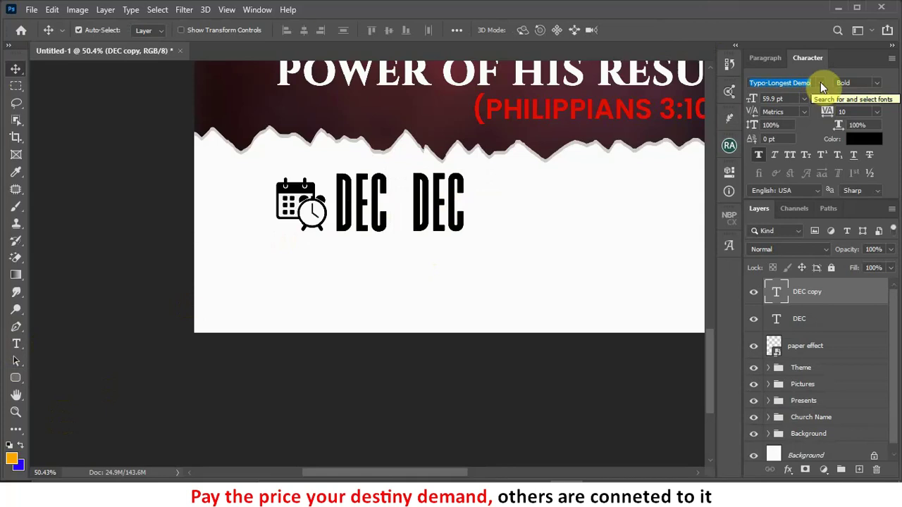
pyautogui.write('Arial')
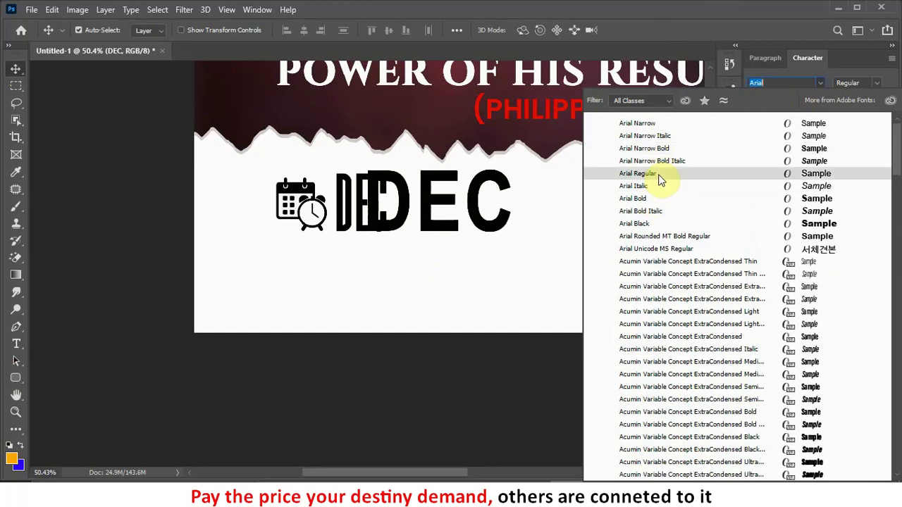
# Step: Set the DEC copy to Arial Regular, shrink it to about 39%, and place it beside DEC
pyautogui.click(661, 181)
pyautogui.hotkey('ctrl', 't')
pyautogui.moveTo(532, 156); pyautogui.dragTo(409, 201)
pyautogui.moveTo(403, 239); pyautogui.dragTo(459, 195)
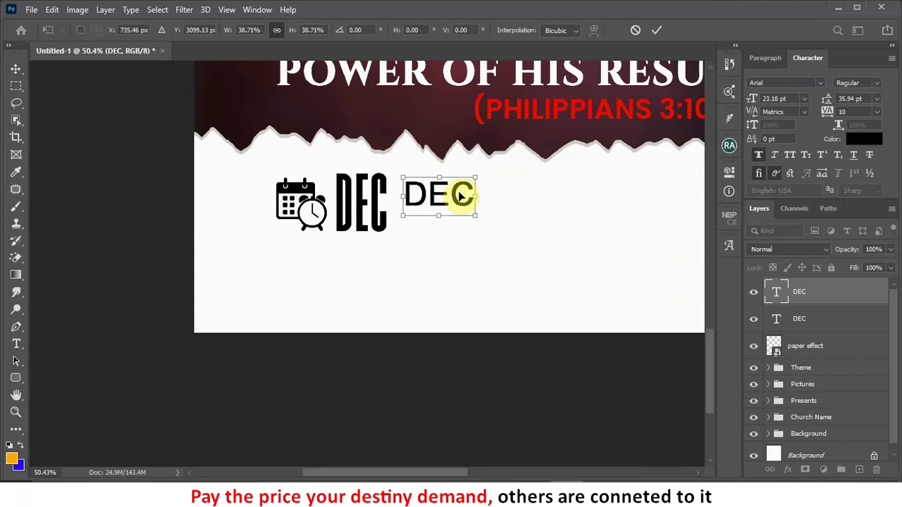
pyautogui.click(656, 29)
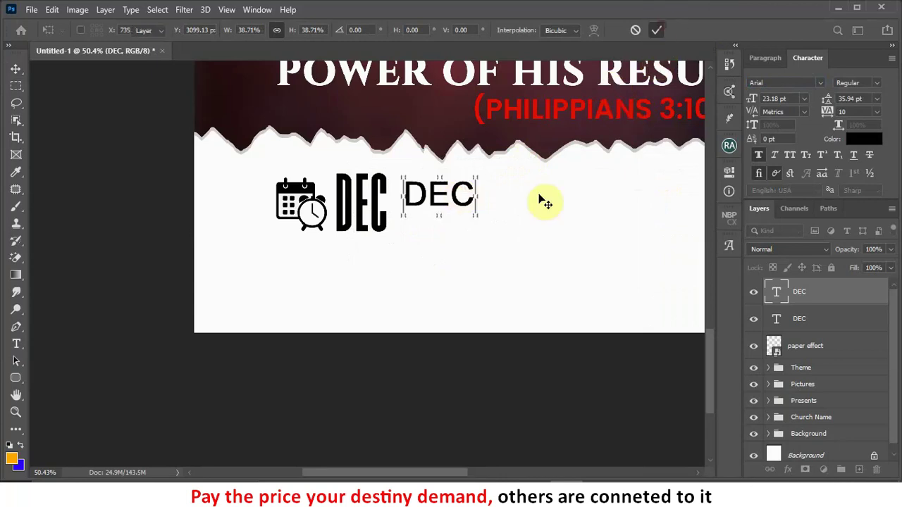
# Step: Change the copy's text to 25TH and nudge it into place
pyautogui.doubleClick(459, 198)
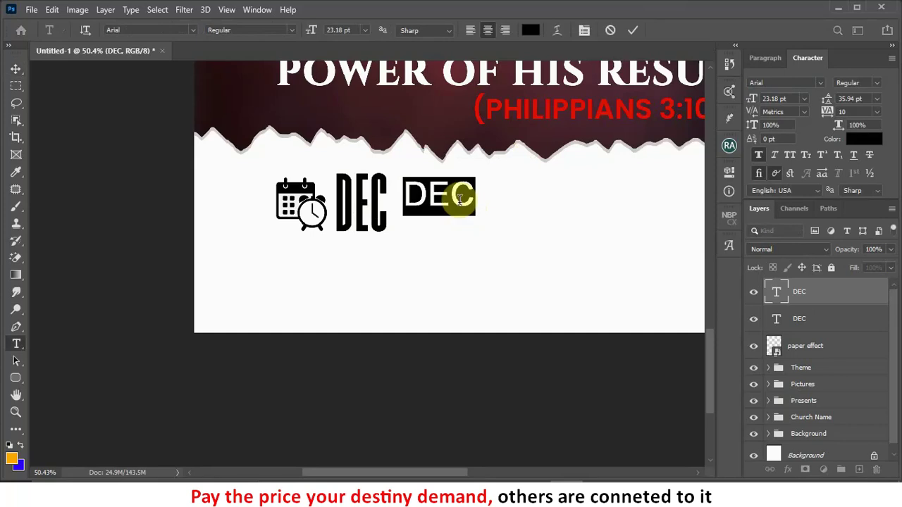
pyautogui.write('2')
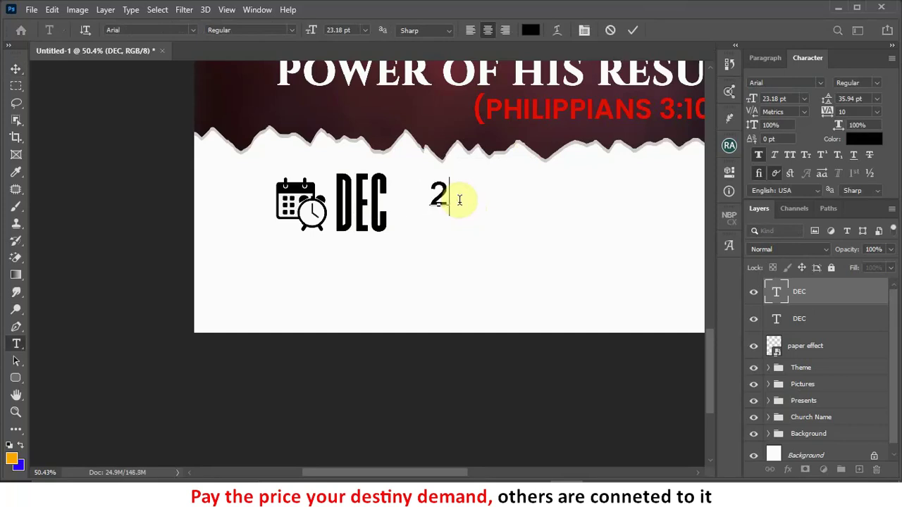
pyautogui.write('5th')
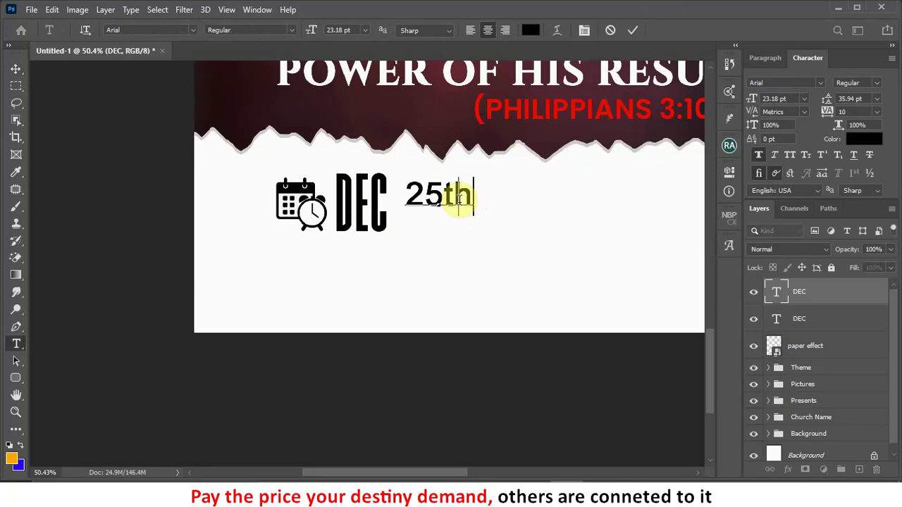
pyautogui.press('BackSpace')
pyautogui.press('BackSpace')
pyautogui.write('TH')
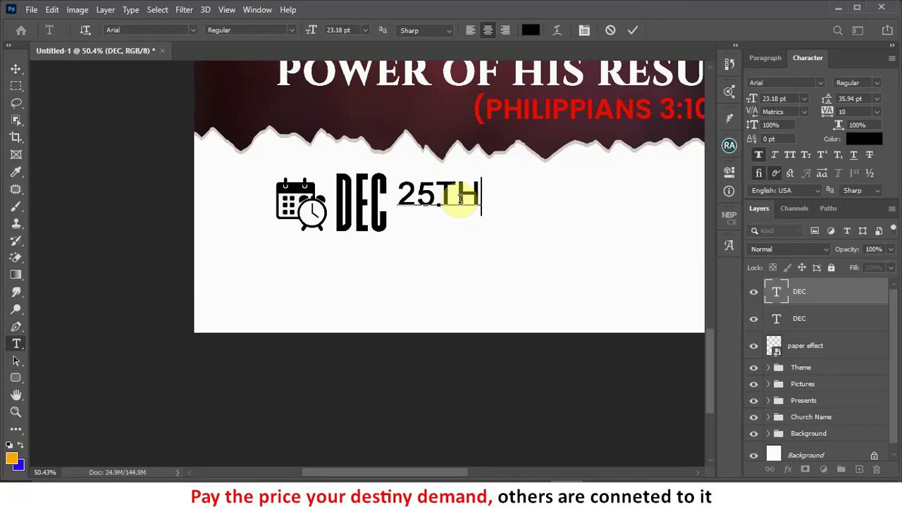
pyautogui.click(632, 30)
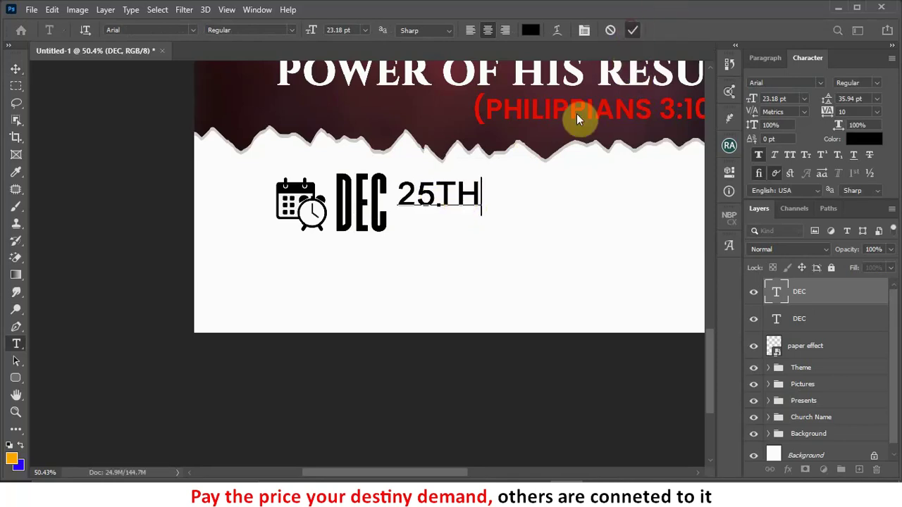
pyautogui.press('v')
pyautogui.moveTo(461, 194); pyautogui.dragTo(461, 182)
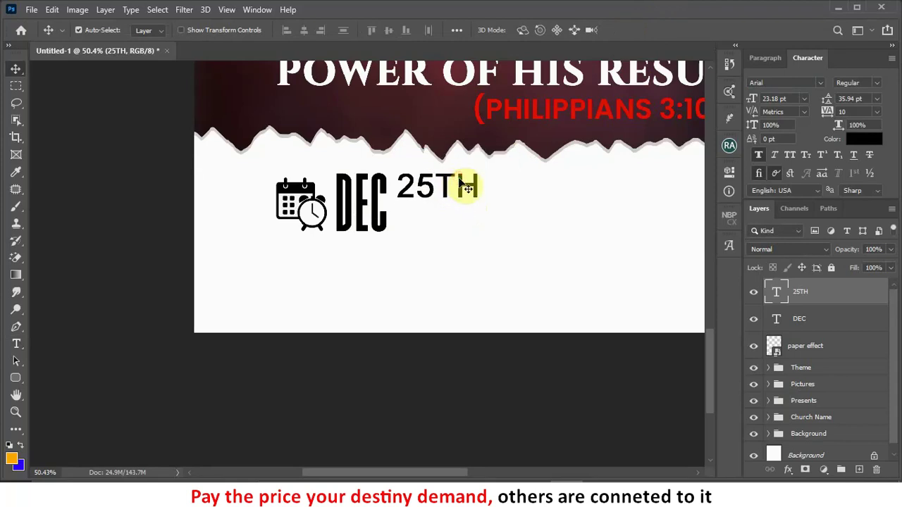
# Step: Duplicate 25TH below itself, change the copy to 2023, and align it under 25TH
pyautogui.moveTo(465, 187); pyautogui.dragTo(465, 215)
pyautogui.doubleClick(463, 209)
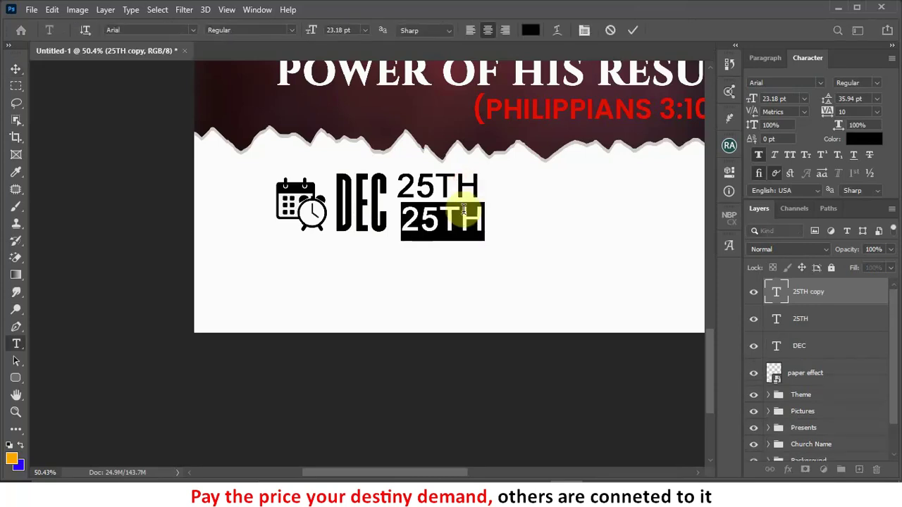
pyautogui.write('2023')
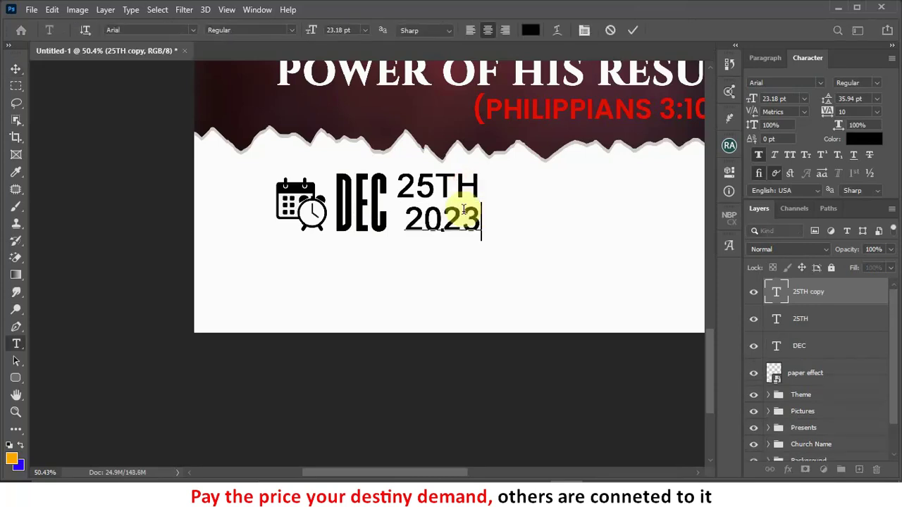
pyautogui.click(445, 302)
pyautogui.press('v')
pyautogui.moveTo(456, 222); pyautogui.dragTo(449, 221)
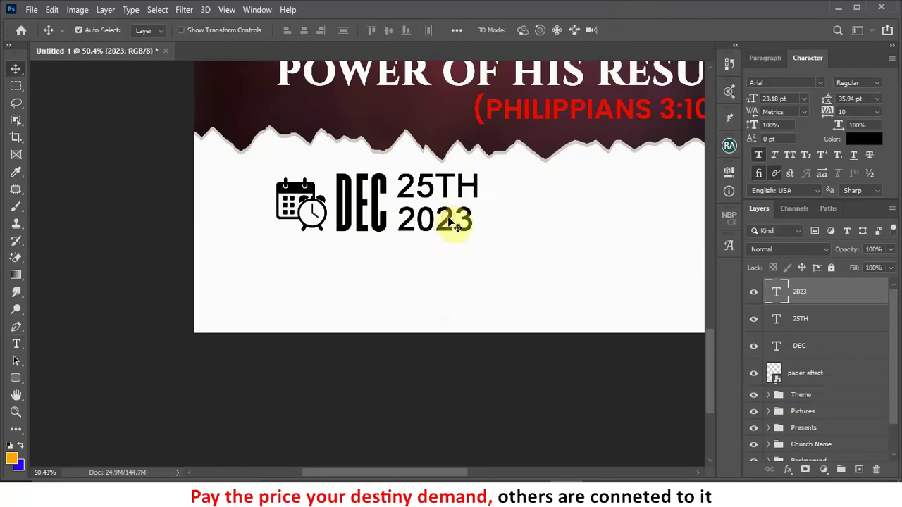
pyautogui.scroll(-3, 242, 222)
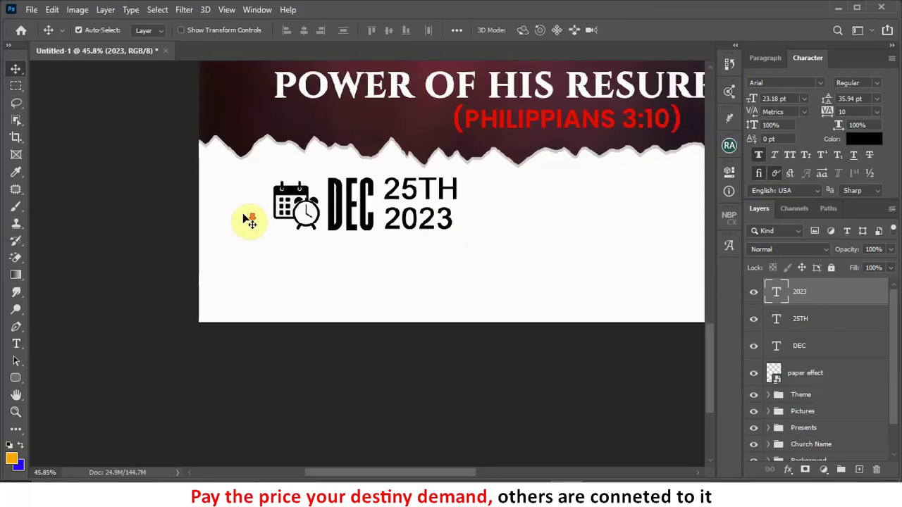
pyautogui.scroll(1, 420, 214)
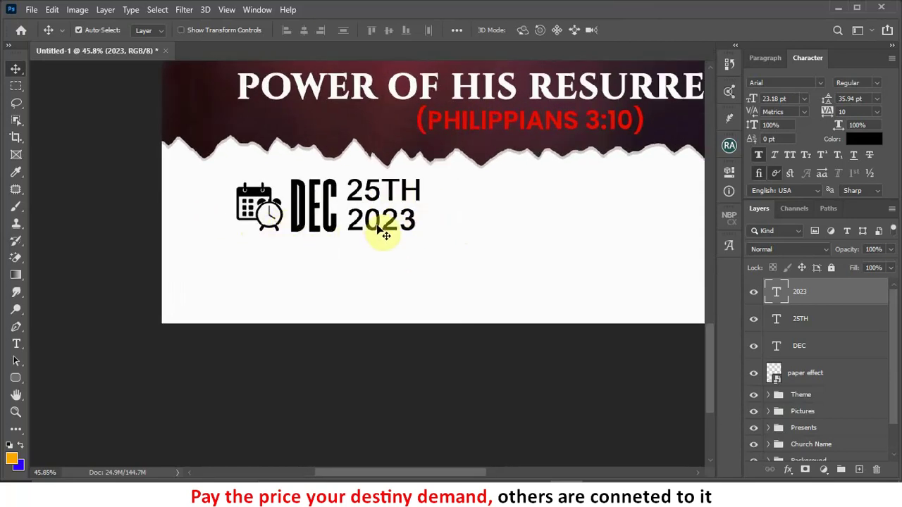
pyautogui.moveTo(381, 230); pyautogui.dragTo(490, 187)
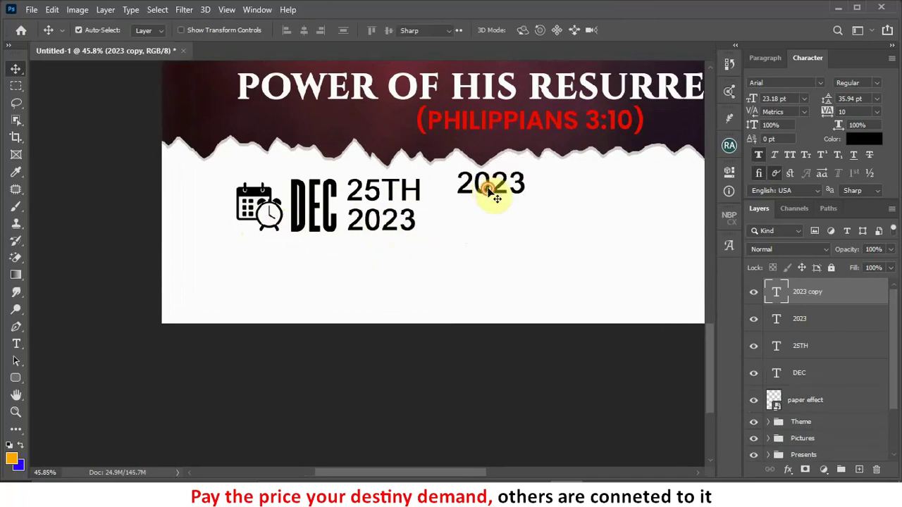
# Step: Retype the 2023 copy as 6:30PM SHARP, tighten its leading, and line it up beside the date
pyautogui.doubleClick(489, 185)
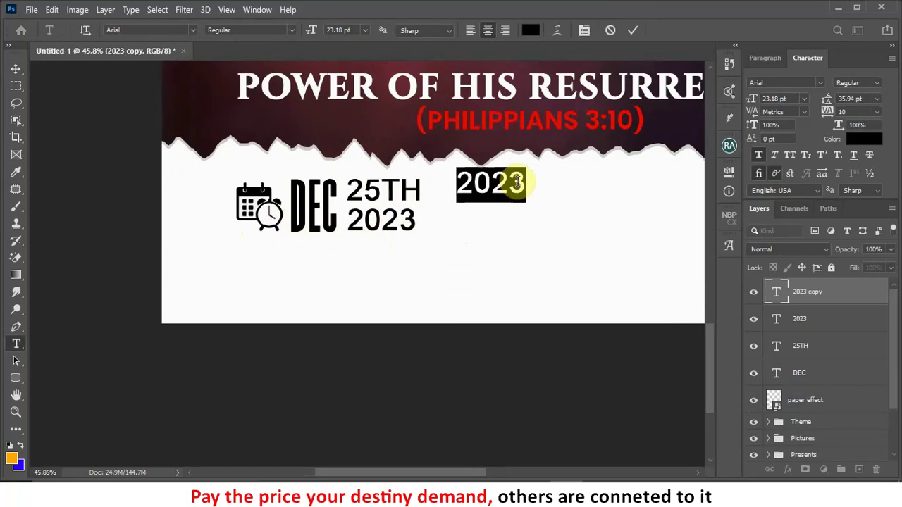
pyautogui.write('6:30')
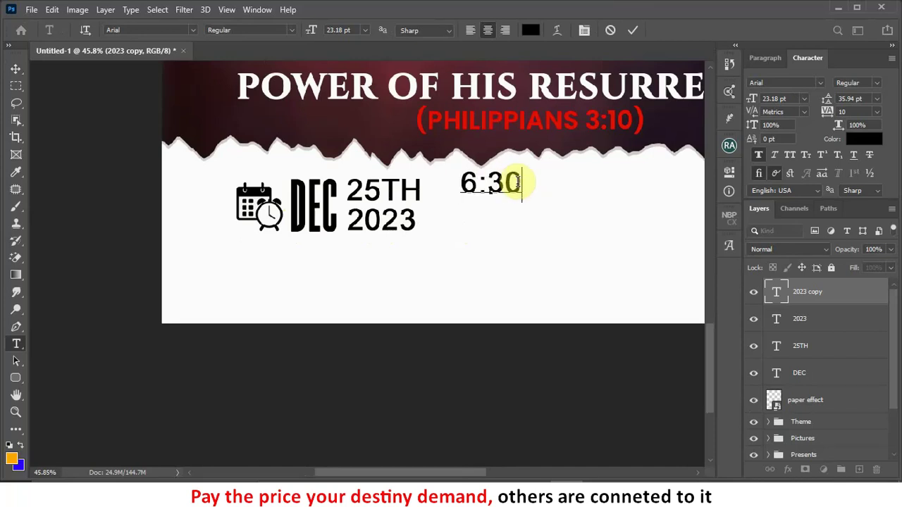
pyautogui.write('PM ')
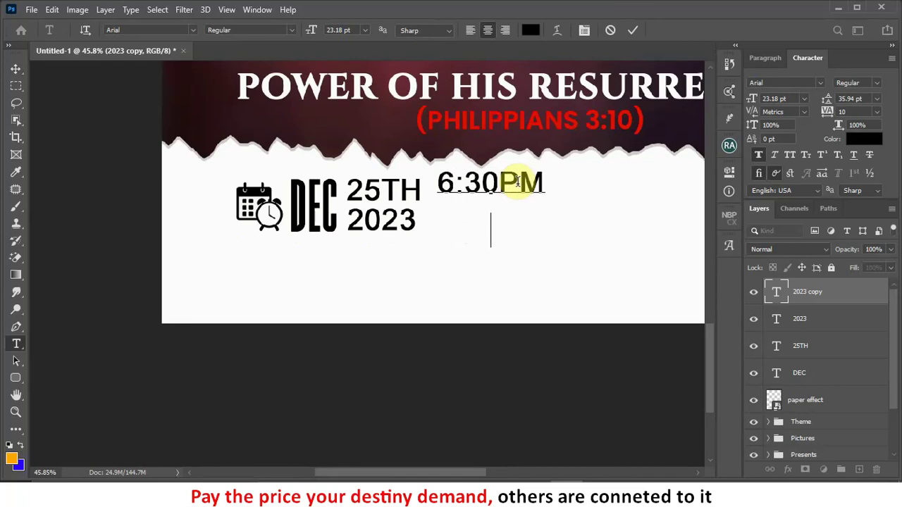
pyautogui.write('SHARP')
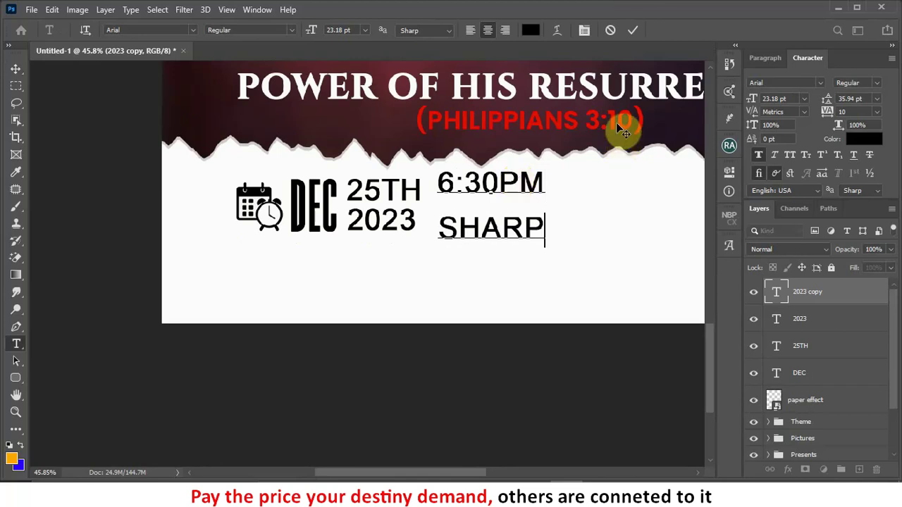
pyautogui.hotkey('ctrl', 'Return')
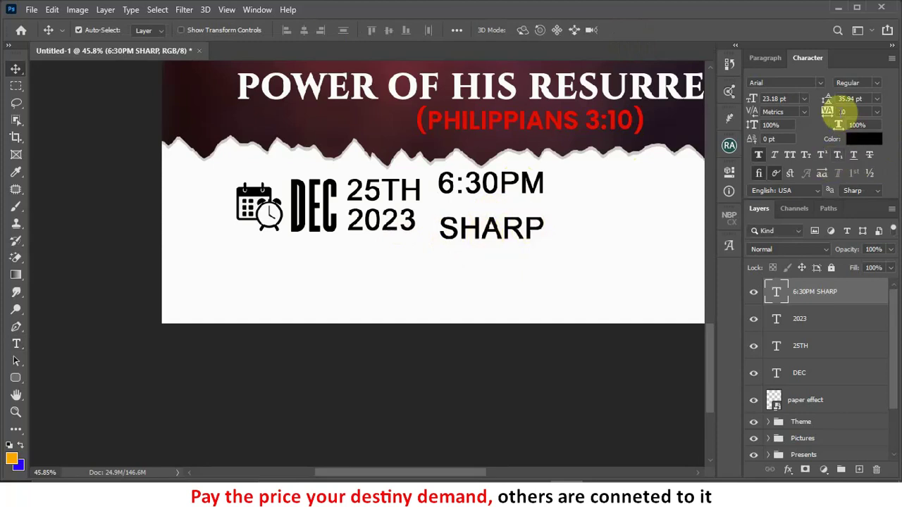
pyautogui.moveTo(829, 105); pyautogui.dragTo(821, 103)
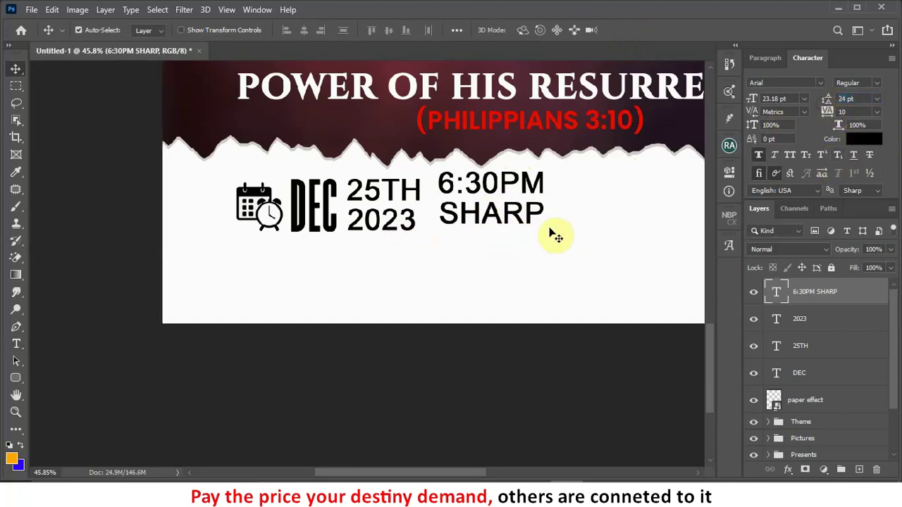
pyautogui.moveTo(521, 222); pyautogui.dragTo(519, 227)
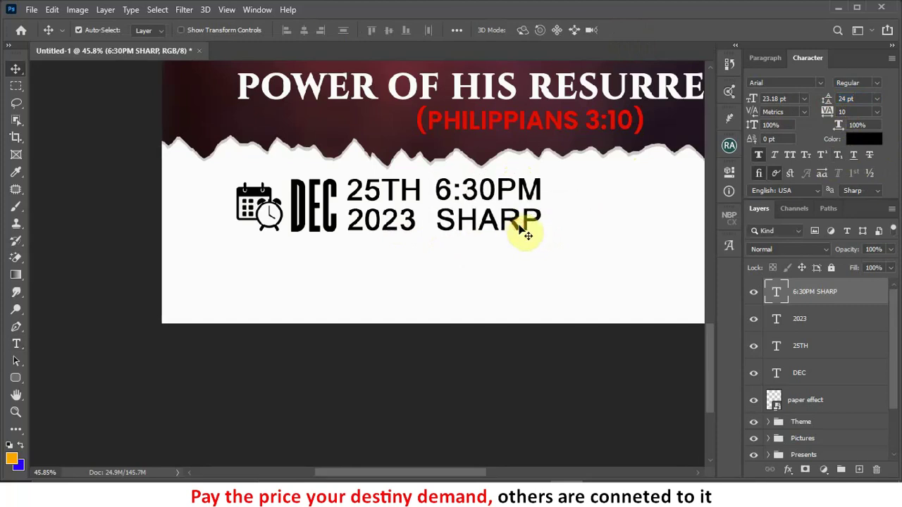
# Step: Drag the location pin image from the NEW T folder into the flyer
pyautogui.scroll(-2, 521, 231)
pyautogui.scroll(-5, 519, 231)
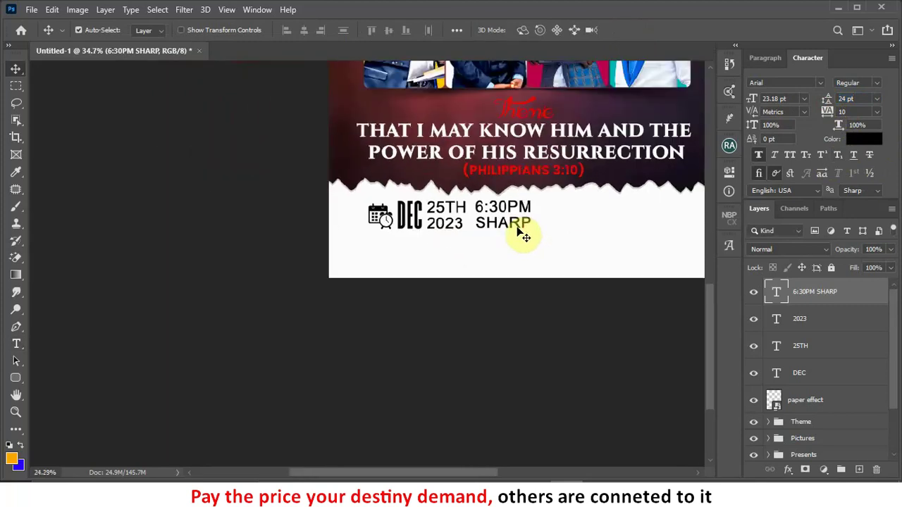
pyautogui.scroll(3, 342, 419)
pyautogui.click(389, 473)
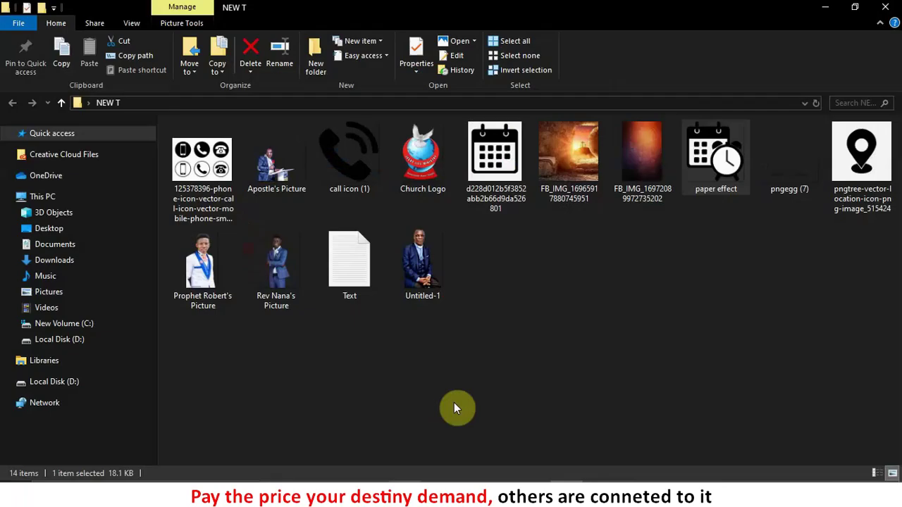
pyautogui.click(861, 160)
pyautogui.moveTo(861, 160); pyautogui.dragTo(473, 334)
# Step: Shrink the placed pin image and bring it over the flyer
pyautogui.scroll(-3, 473, 337)
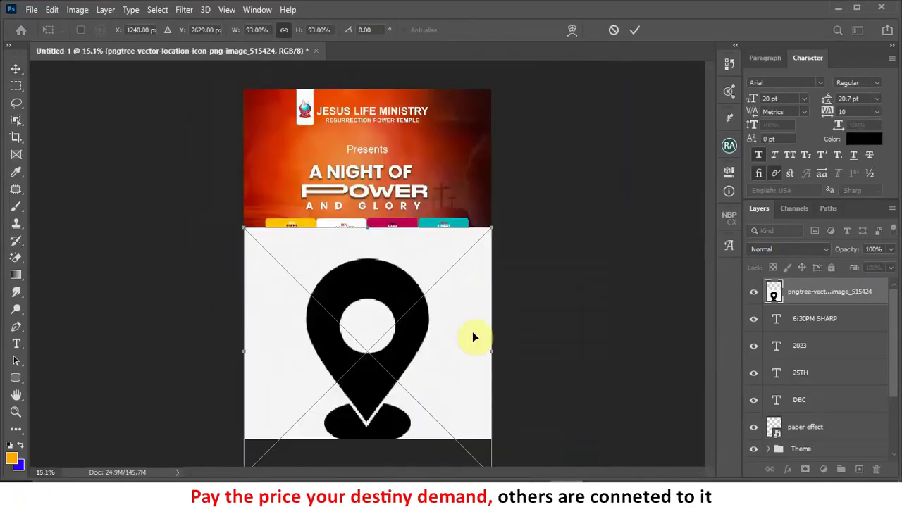
pyautogui.moveTo(492, 228); pyautogui.dragTo(457, 387)
pyautogui.scroll(2, 457, 388)
pyautogui.scroll(4, 457, 388)
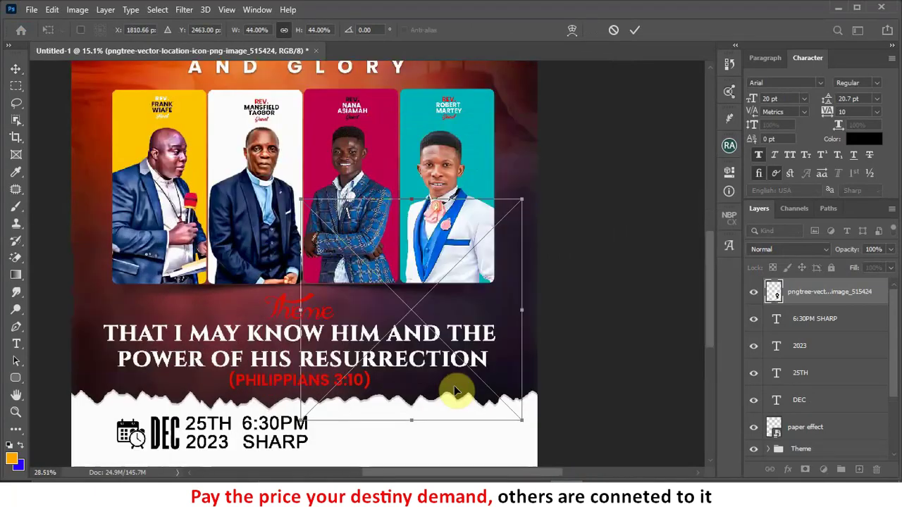
pyautogui.moveTo(427, 427); pyautogui.dragTo(469, 298)
# Step: Scale the pin to about 16%, nudge it above the time, and rasterize its layer
pyautogui.scroll(-2, 521, 225)
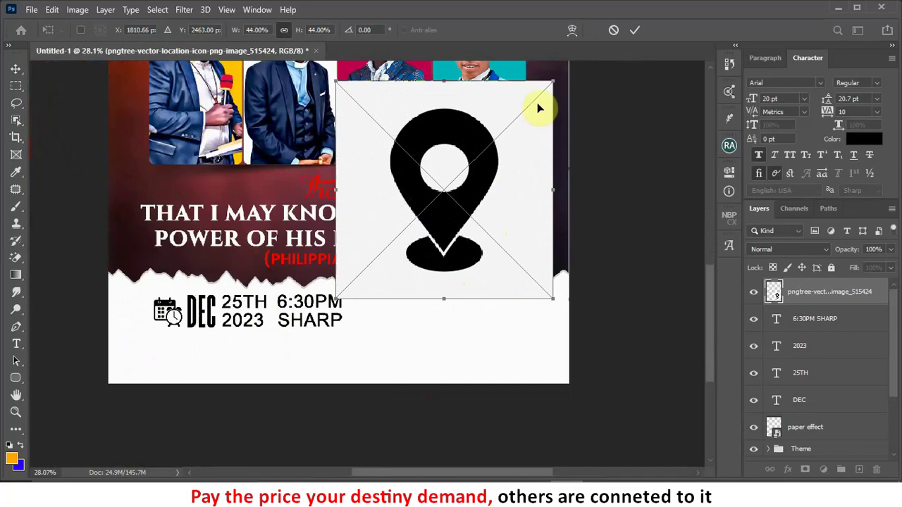
pyautogui.moveTo(552, 81); pyautogui.dragTo(417, 221)
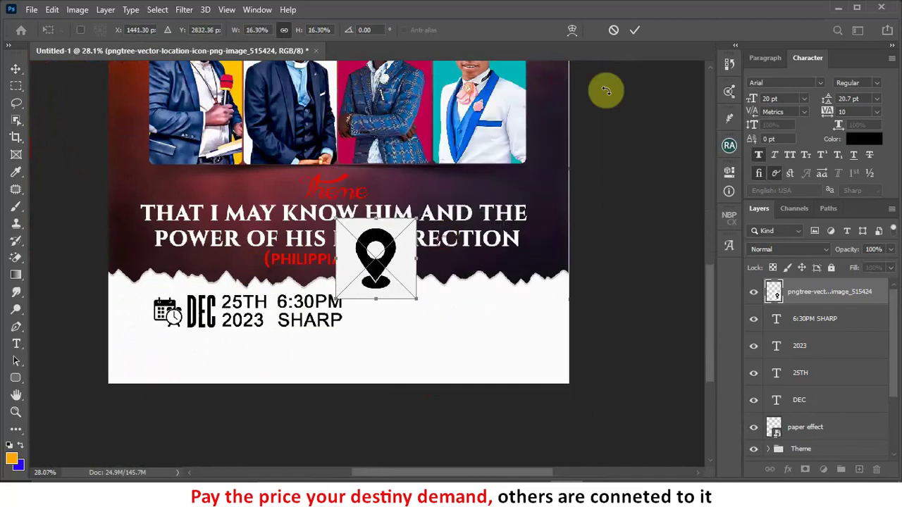
pyautogui.click(632, 32)
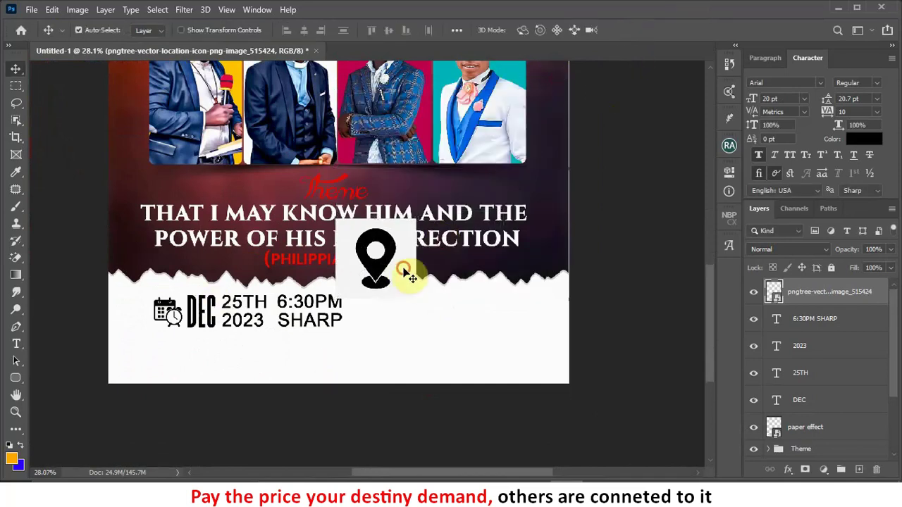
pyautogui.moveTo(413, 263); pyautogui.dragTo(420, 259)
pyautogui.rightClick(820, 298)
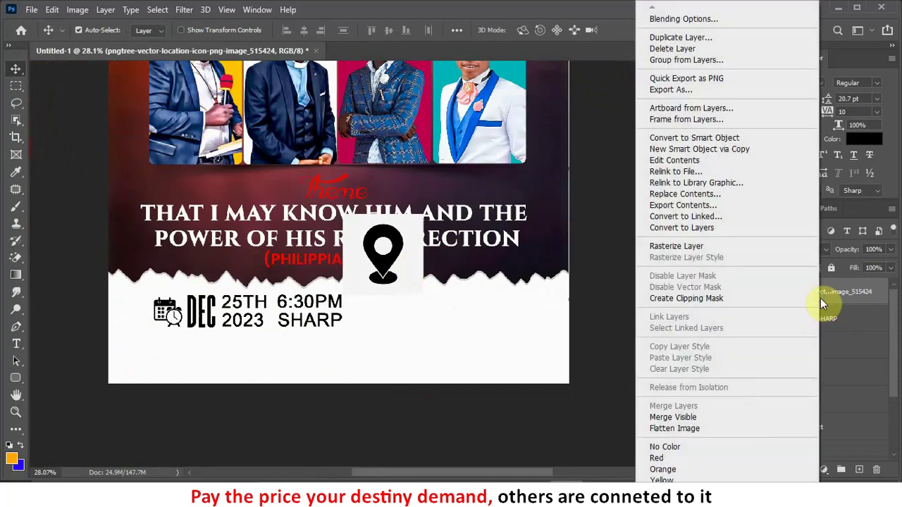
pyautogui.click(673, 247)
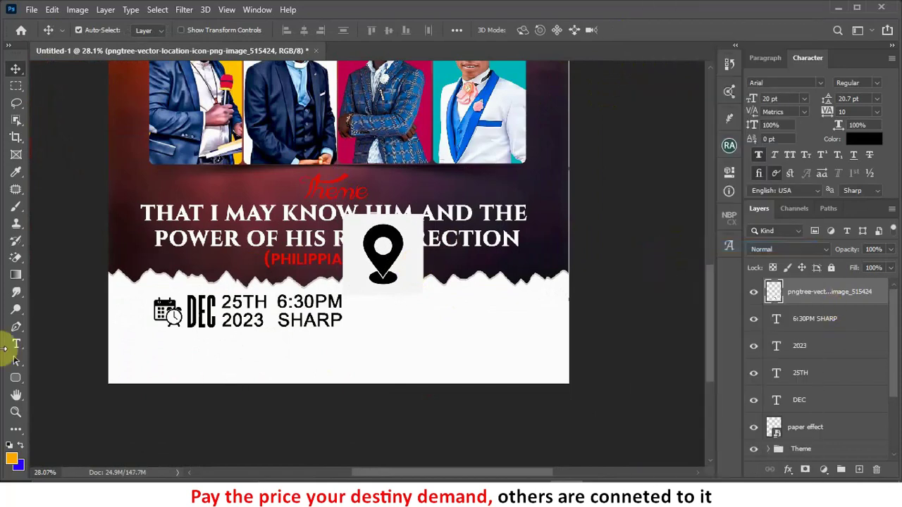
# Step: Use the Magic Eraser at tolerance 100 to remove the pin's white square and inner circle
pyautogui.click(17, 262)
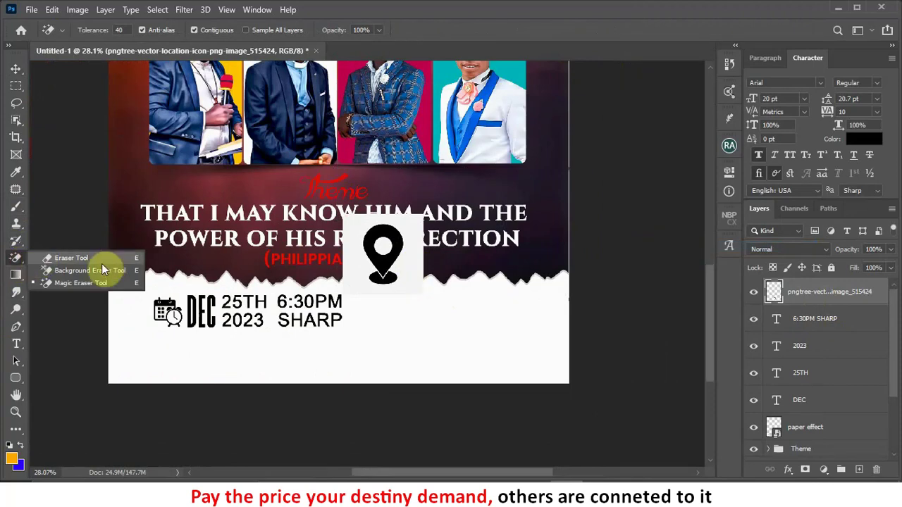
pyautogui.click(92, 283)
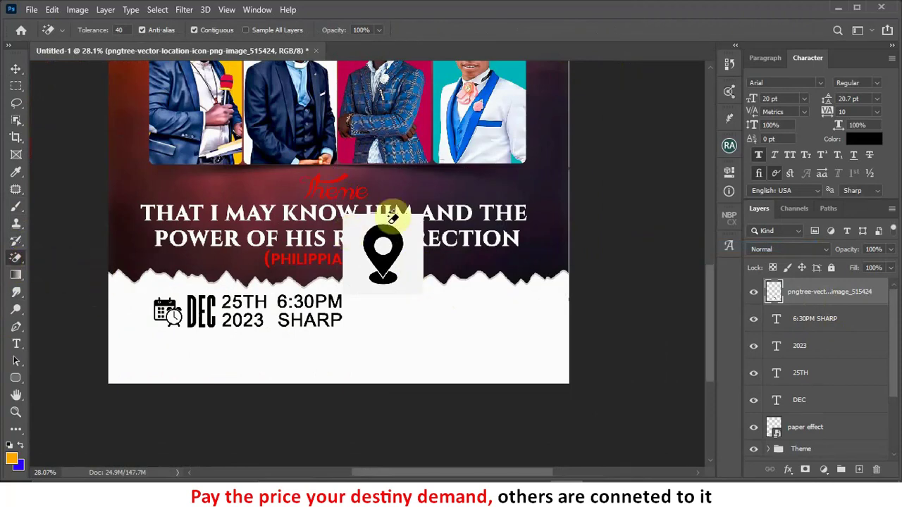
pyautogui.click(125, 30)
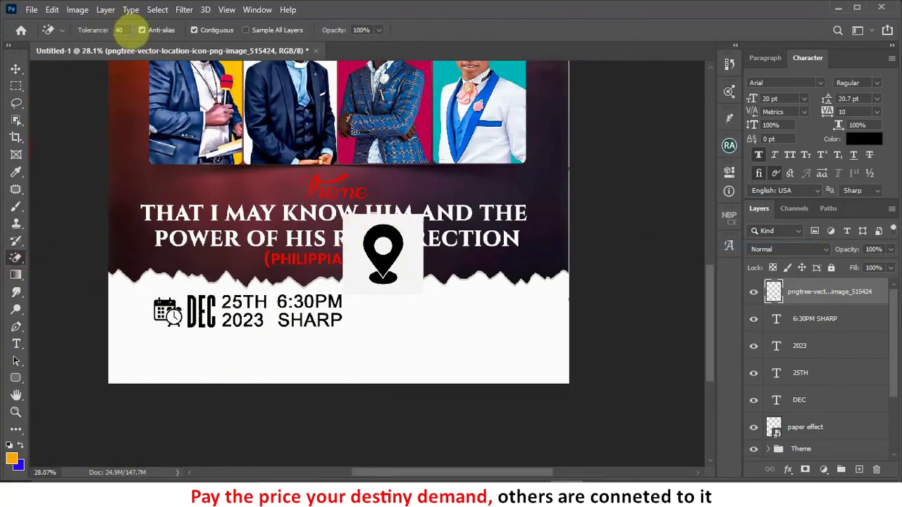
pyautogui.click(102, 32)
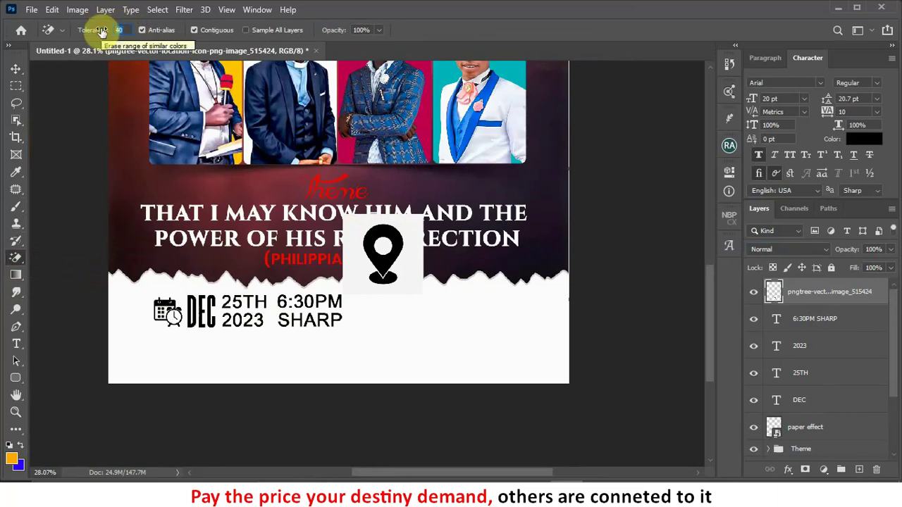
pyautogui.write('100')
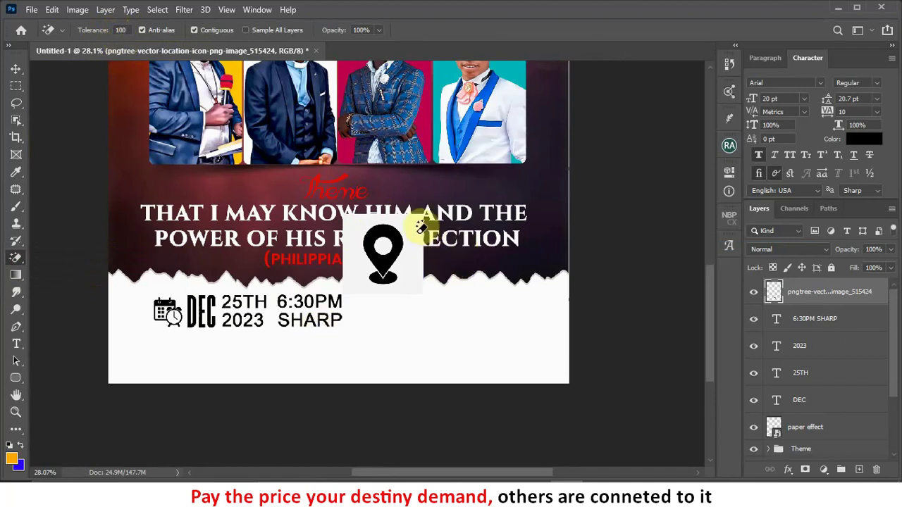
pyautogui.click(416, 224)
pyautogui.click(382, 244)
pyautogui.click(15, 68)
# Step: Move the pin below the torn edge, resize it to about 127%, and nudge it beside the time
pyautogui.moveTo(380, 275); pyautogui.dragTo(378, 317)
pyautogui.hotkey('ctrl', 't')
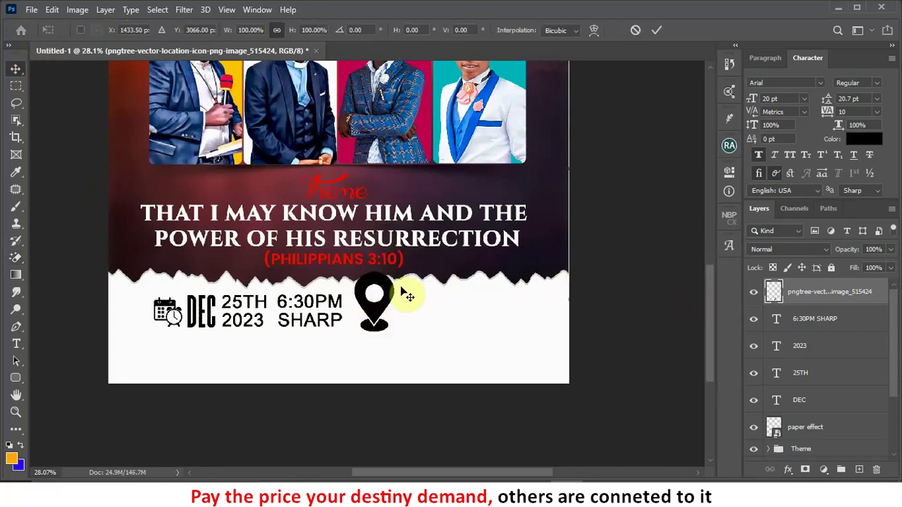
pyautogui.moveTo(394, 274); pyautogui.dragTo(388, 298)
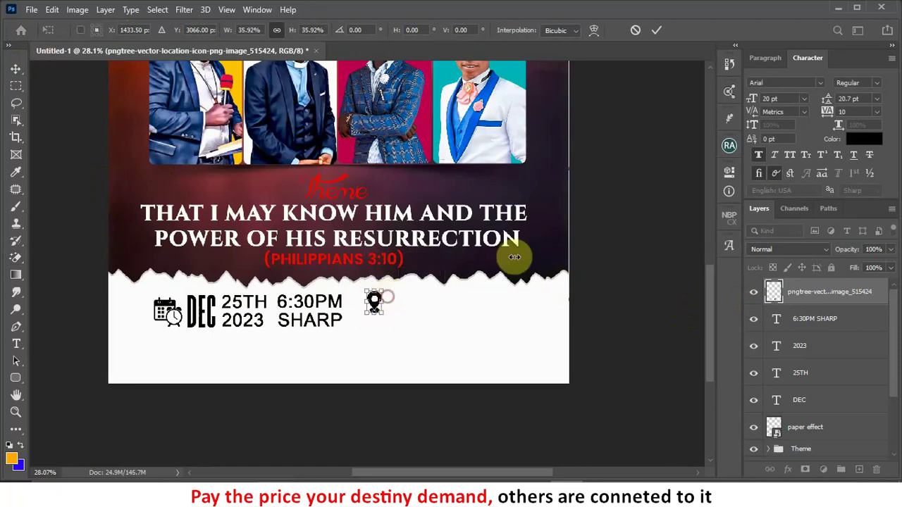
pyautogui.click(656, 32)
pyautogui.scroll(4, 370, 343)
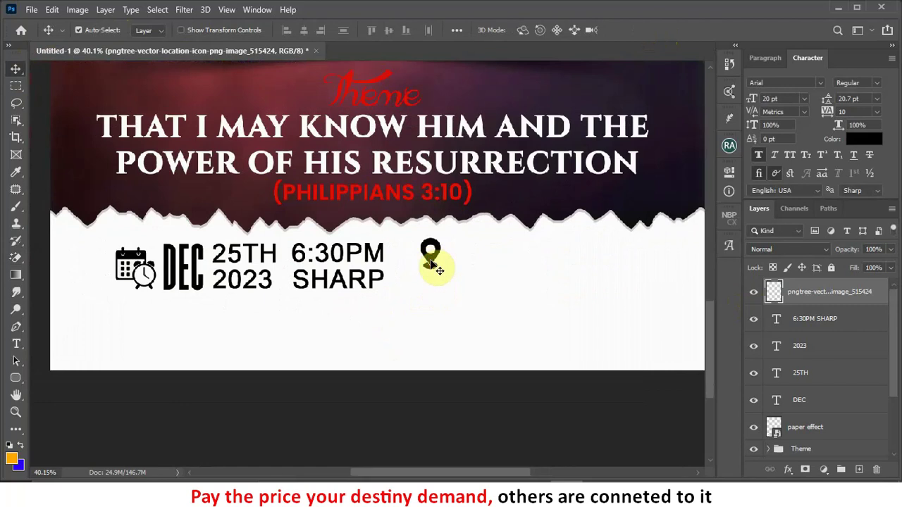
pyautogui.hotkey('ctrl', 't')
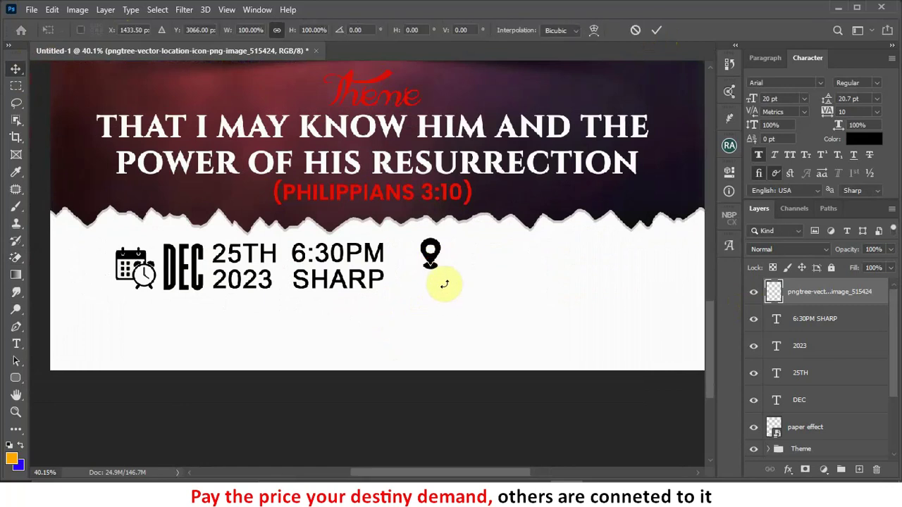
pyautogui.moveTo(444, 276); pyautogui.dragTo(446, 284)
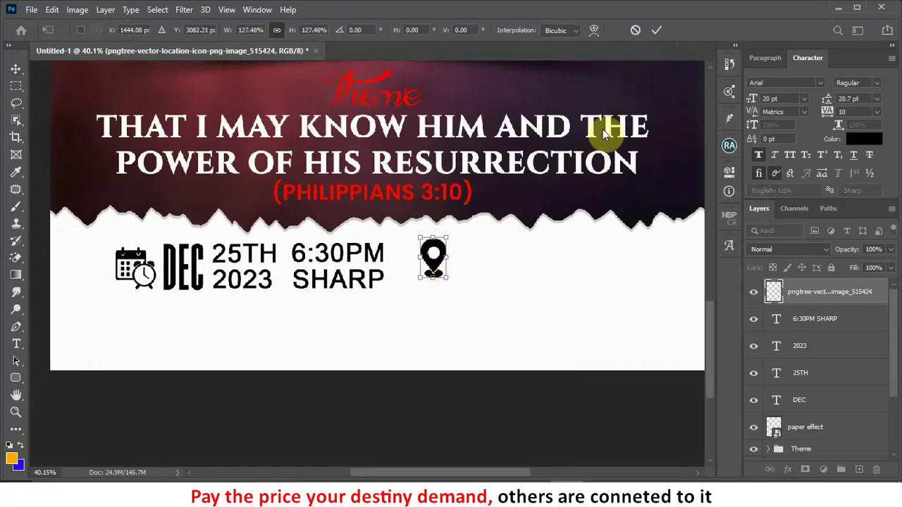
pyautogui.click(659, 31)
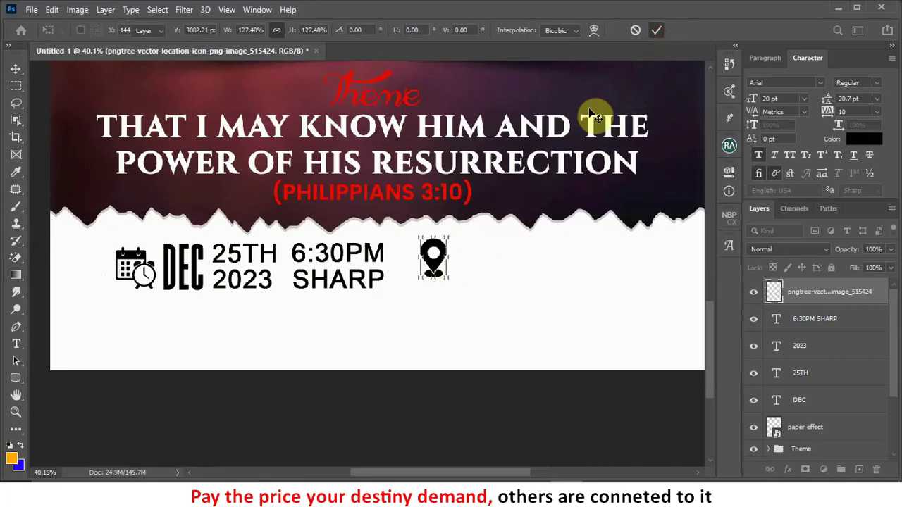
pyautogui.moveTo(435, 272); pyautogui.dragTo(466, 280)
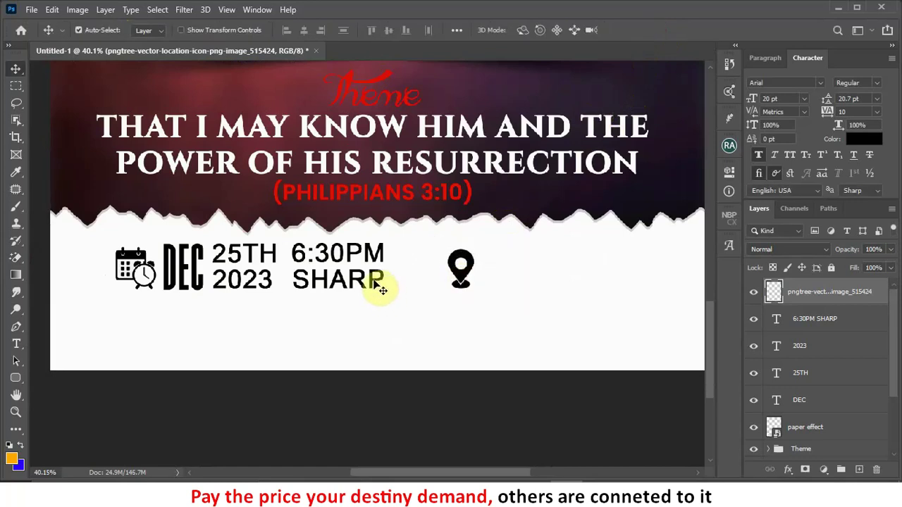
pyautogui.moveTo(375, 284); pyautogui.dragTo(607, 283)
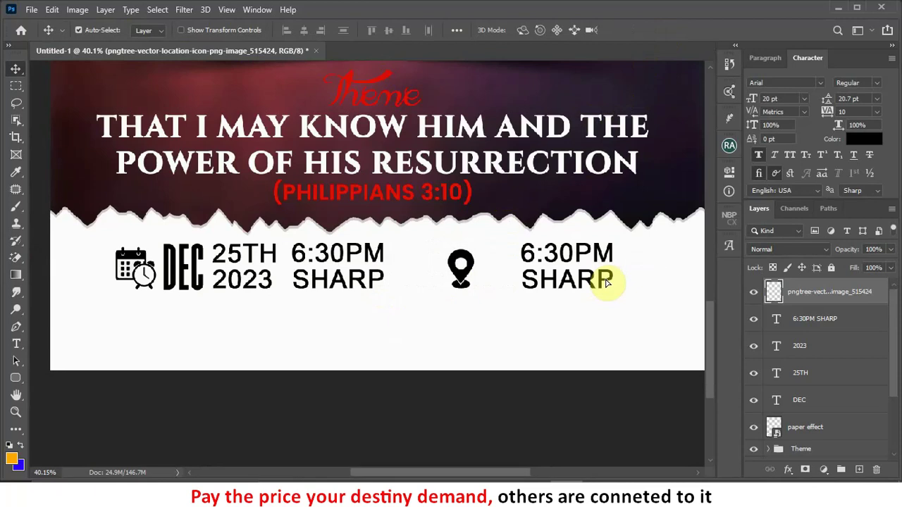
# Step: Retype the copied time block as AMASAMAN / OBEYEYIE on two lines
pyautogui.doubleClick(607, 279)
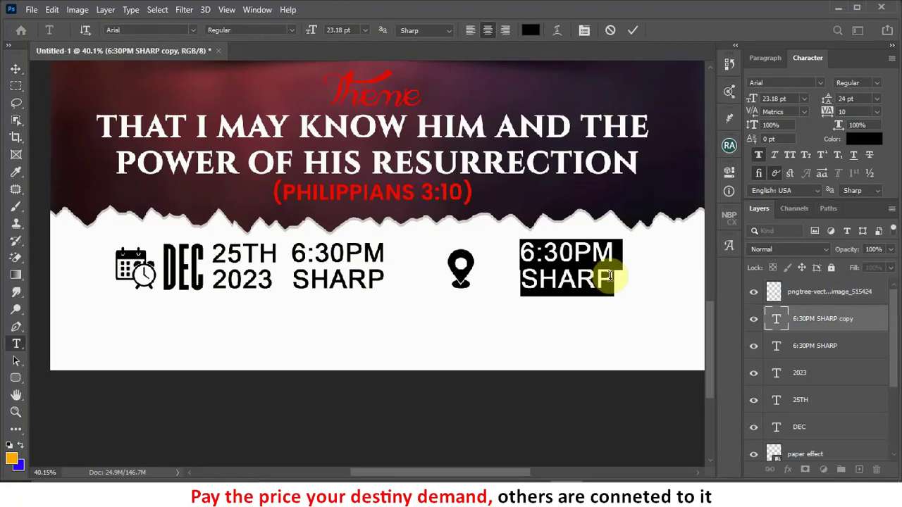
pyautogui.write('AMASA')
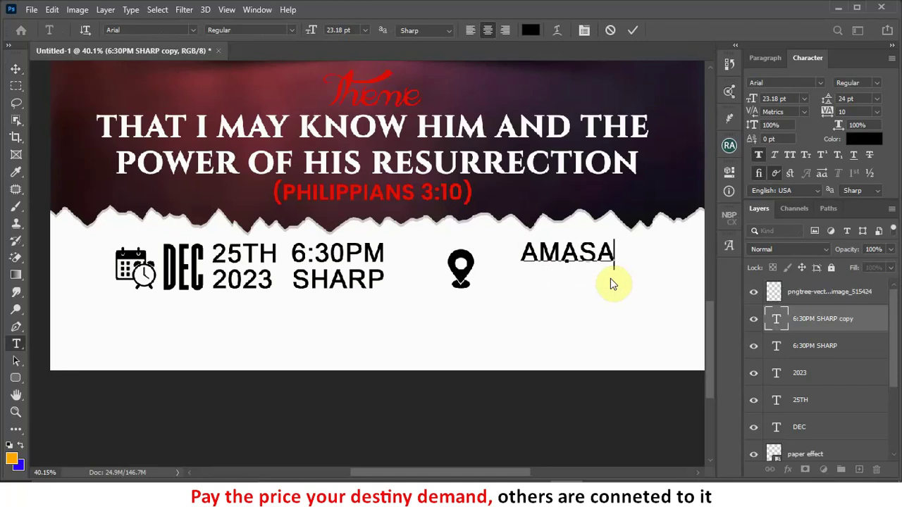
pyautogui.write('MAN')
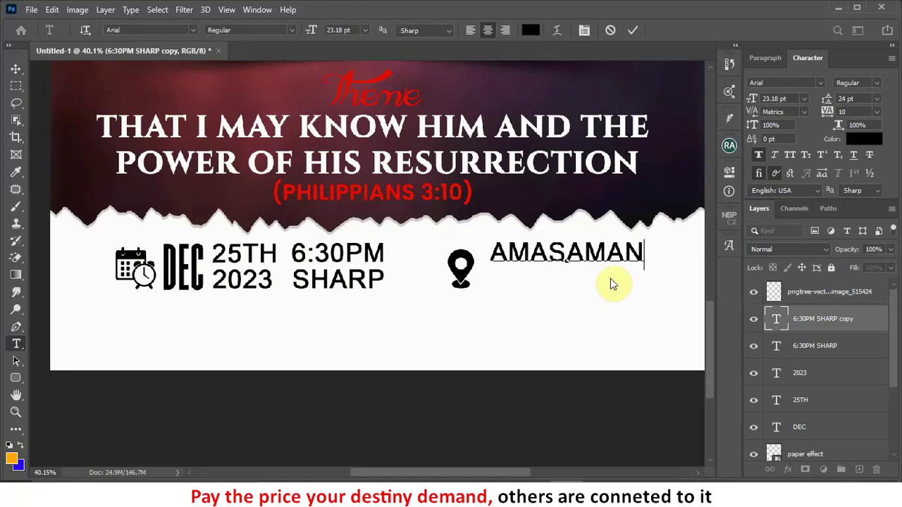
pyautogui.press('Return')
pyautogui.write('OBEYEYIE')
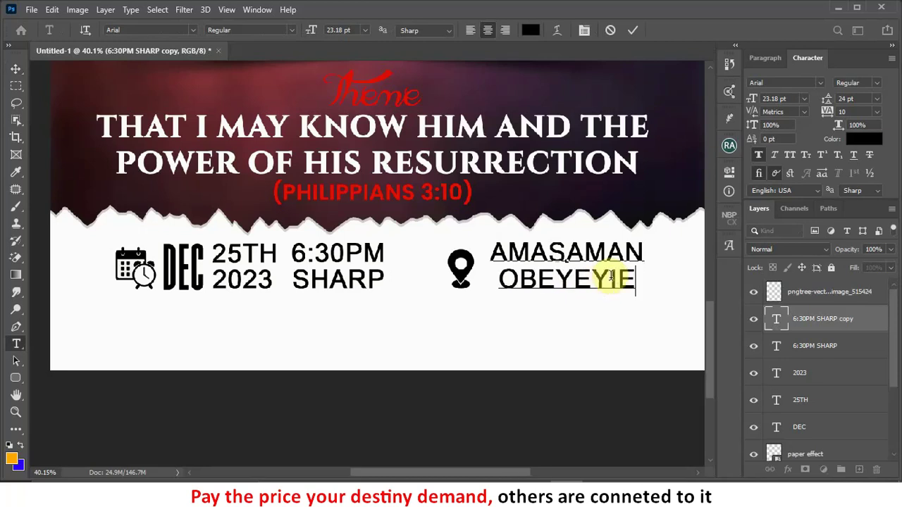
pyautogui.click(633, 30)
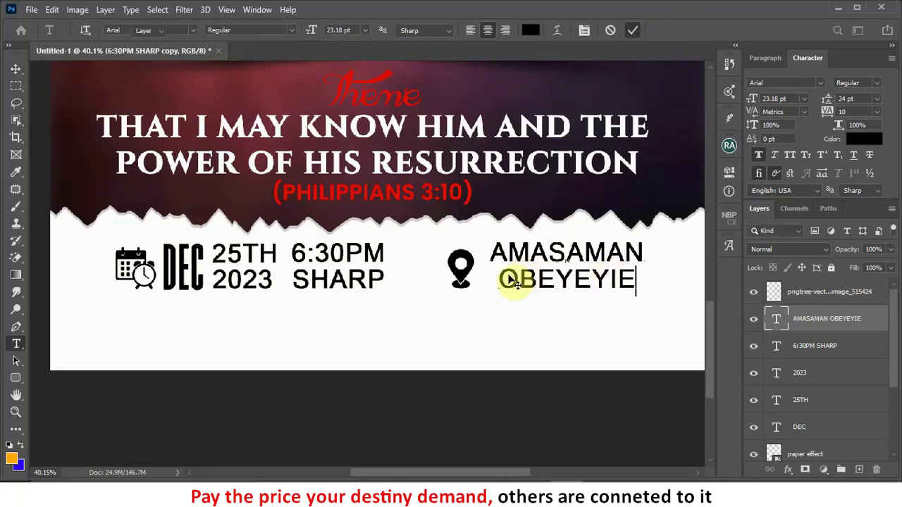
pyautogui.press('v')
# Step: Enlarge the location pin to about 128%
pyautogui.scroll(-3, 515, 282)
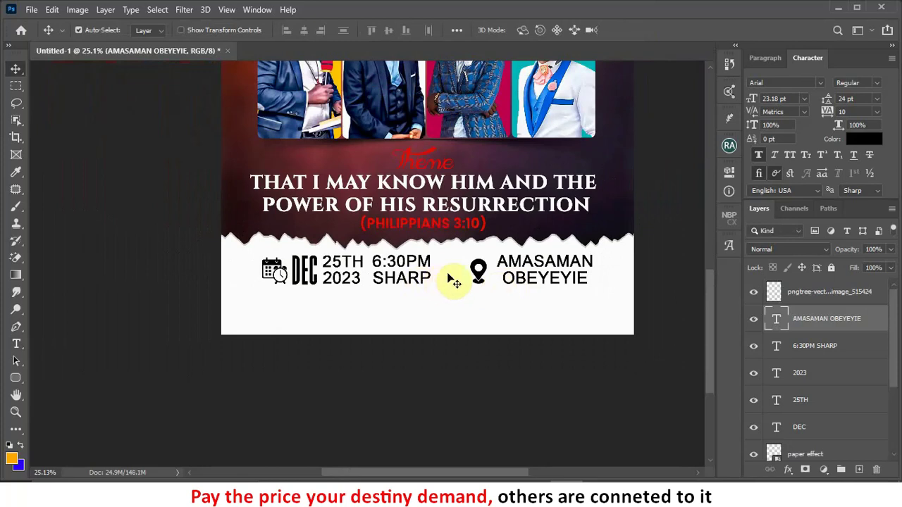
pyautogui.keyDown('ctrl'); pyautogui.click(480, 273); pyautogui.keyUp('ctrl')
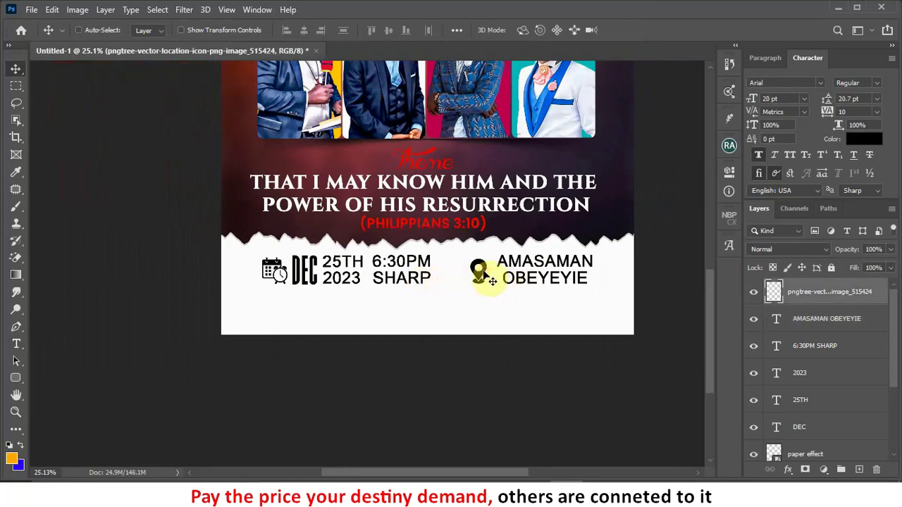
pyautogui.hotkey('ctrl', 't')
pyautogui.moveTo(489, 258); pyautogui.dragTo(493, 251)
pyautogui.click(656, 30)
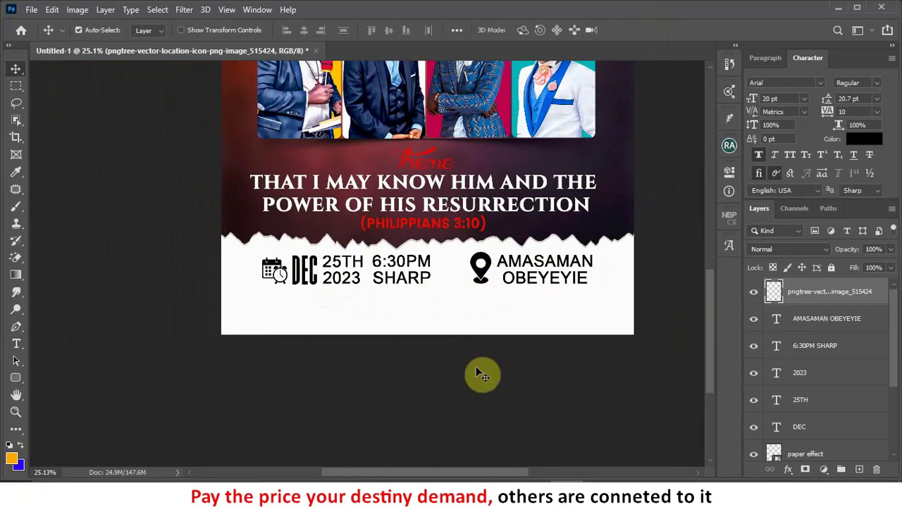
pyautogui.hotkey('alt', 'Tab')
pyautogui.click(454, 368)
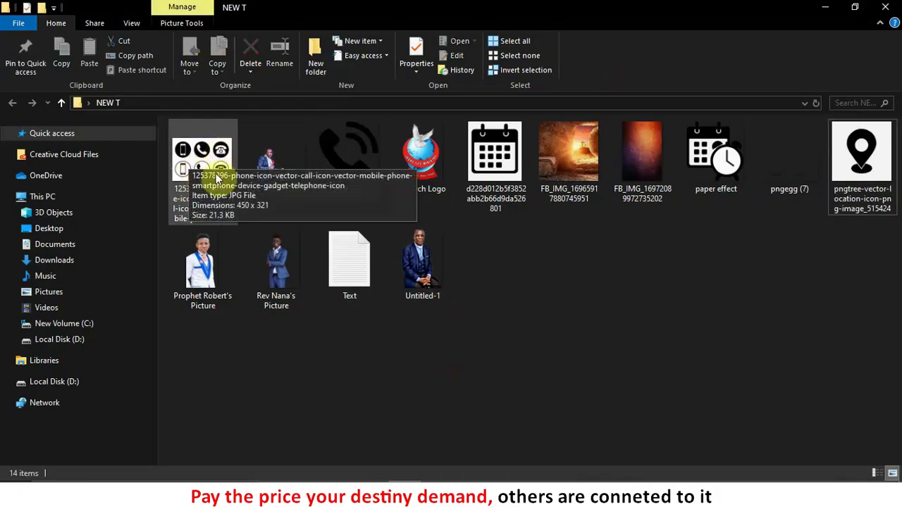
# Step: Drag the 'call icon (1)' image from NEW T onto the flyer
pyautogui.moveTo(363, 172); pyautogui.dragTo(434, 298)
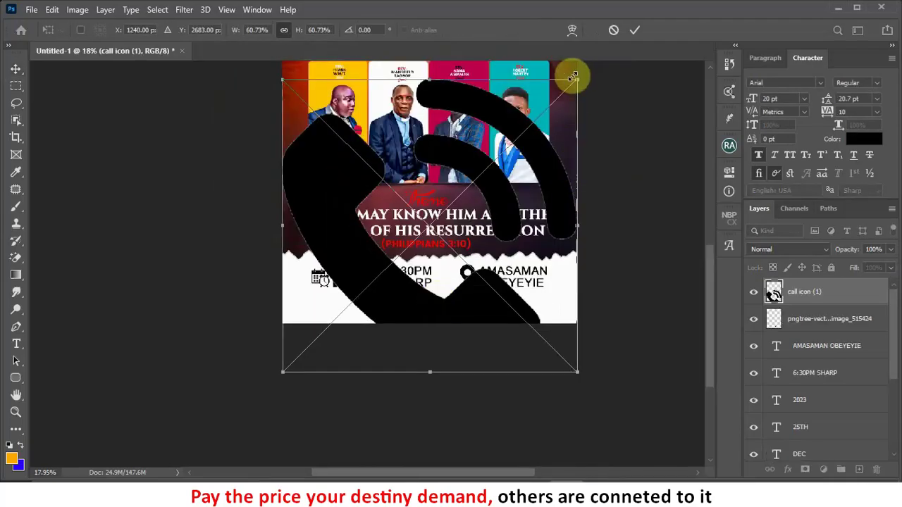
# Step: Shrink the call icon and place it beneath the calendar icon
pyautogui.moveTo(577, 77); pyautogui.dragTo(343, 299)
pyautogui.scroll(4, 329, 310)
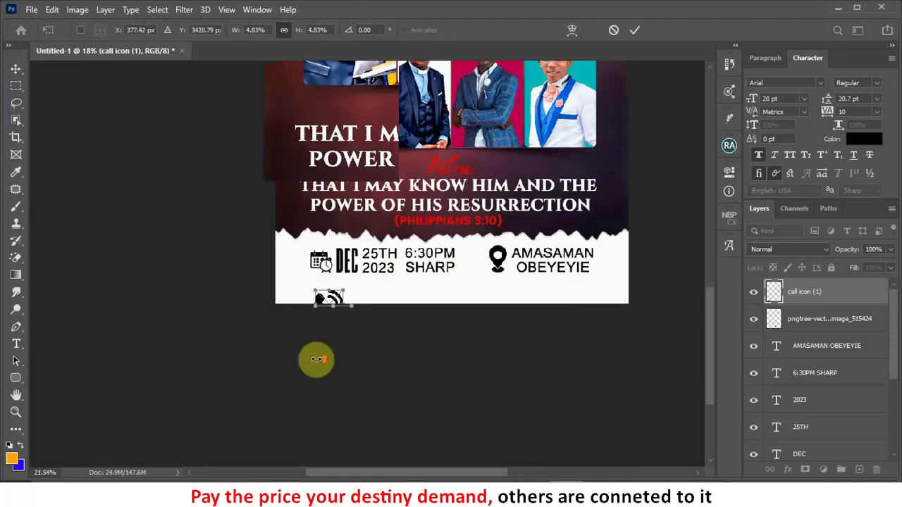
pyautogui.moveTo(311, 294); pyautogui.dragTo(333, 269)
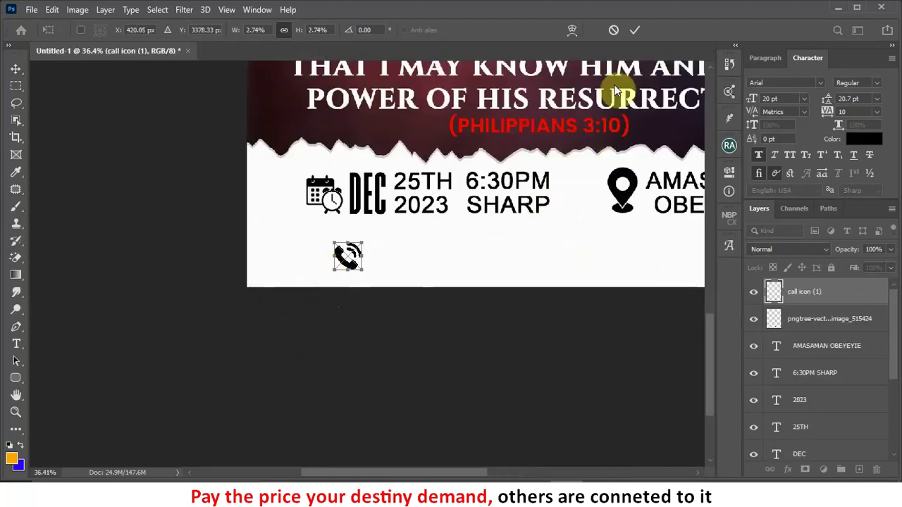
pyautogui.click(633, 33)
# Step: Alt-drag a copy of the AMASAMAN OBEYEYIE venue text beside the call icon
pyautogui.scroll(-2, 382, 262)
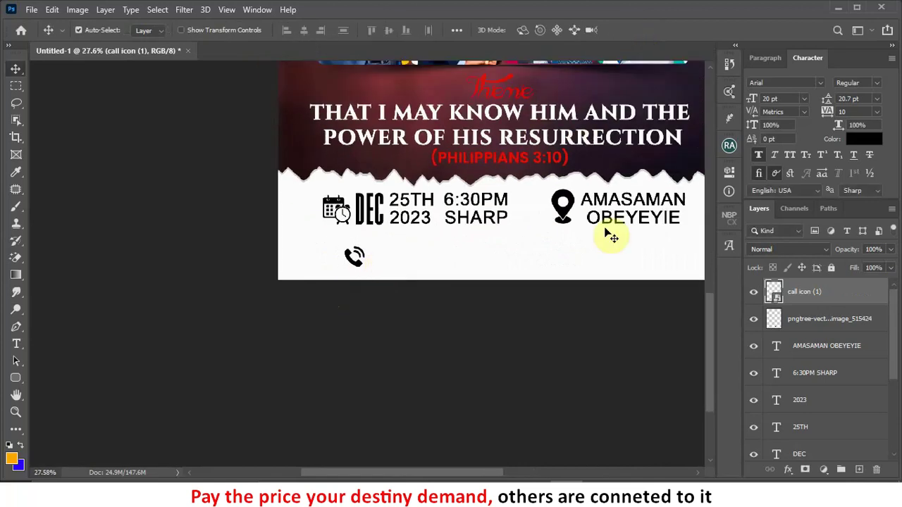
pyautogui.moveTo(648, 226); pyautogui.dragTo(469, 276)
pyautogui.doubleClick(468, 267)
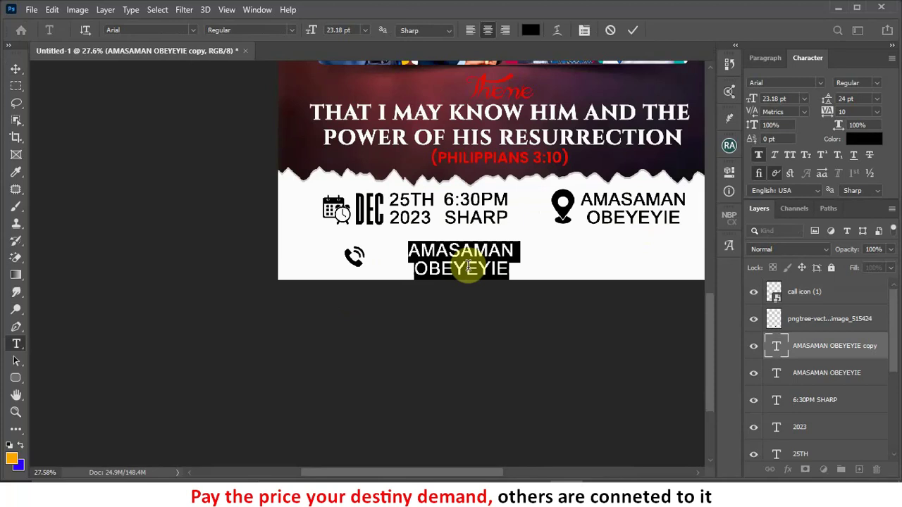
# Step: Replace the copied text with a (+233) line of two phone numbers separated by ' / ', and commit it
pyautogui.write('0')
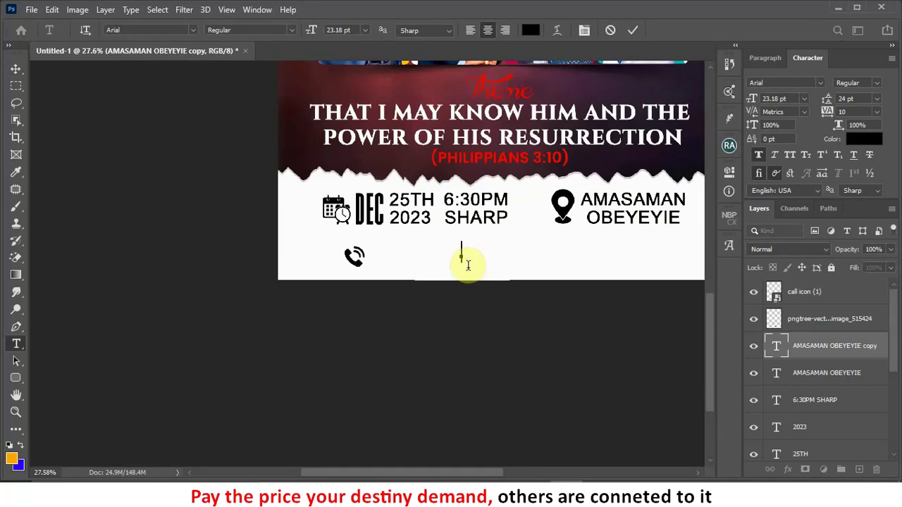
pyautogui.write('+233')
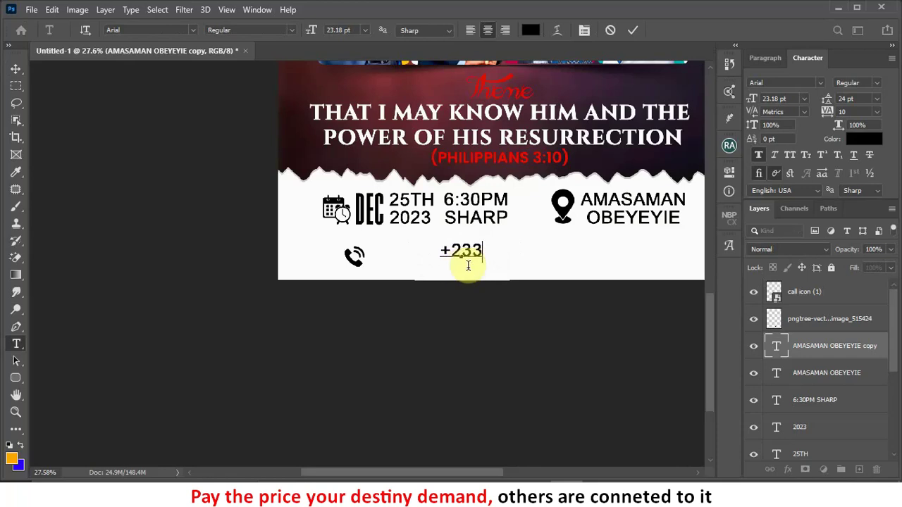
pyautogui.write(')')
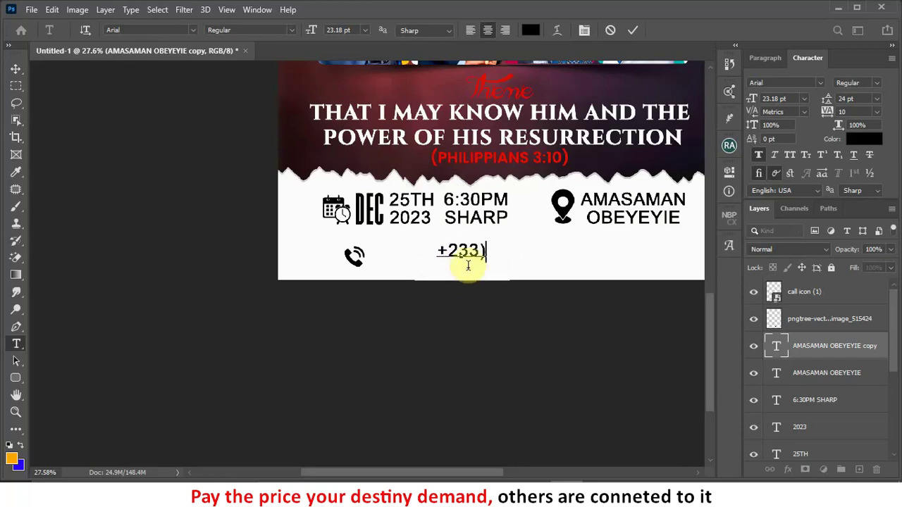
pyautogui.write('(')
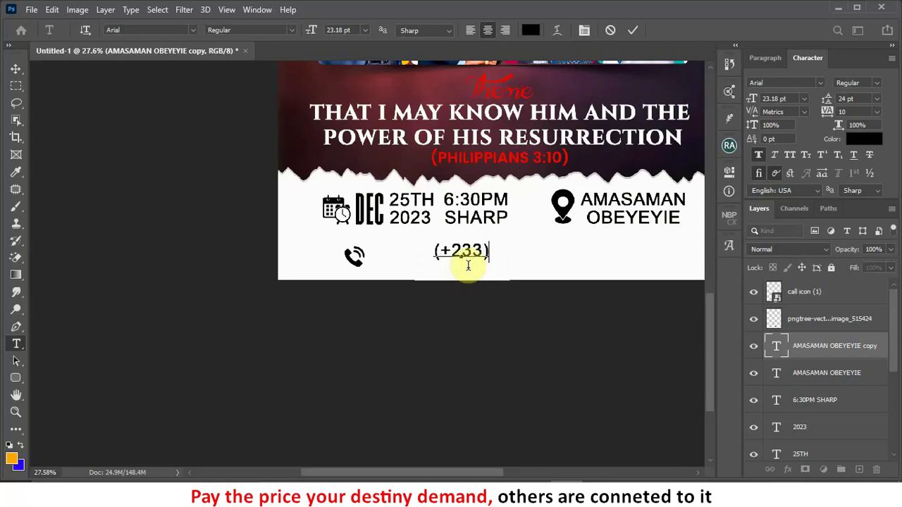
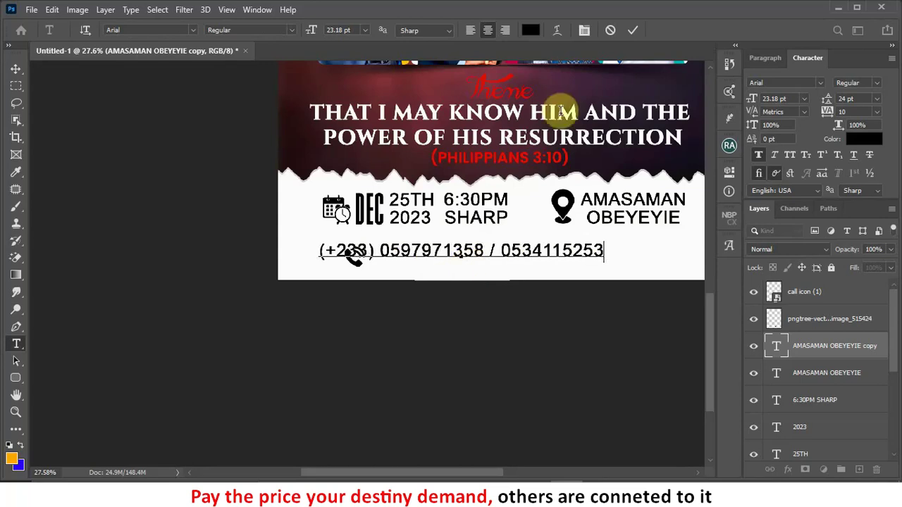
pyautogui.hotkey('ctrl', 'Return')
pyautogui.press('v')
pyautogui.scroll(-1, 412, 266)
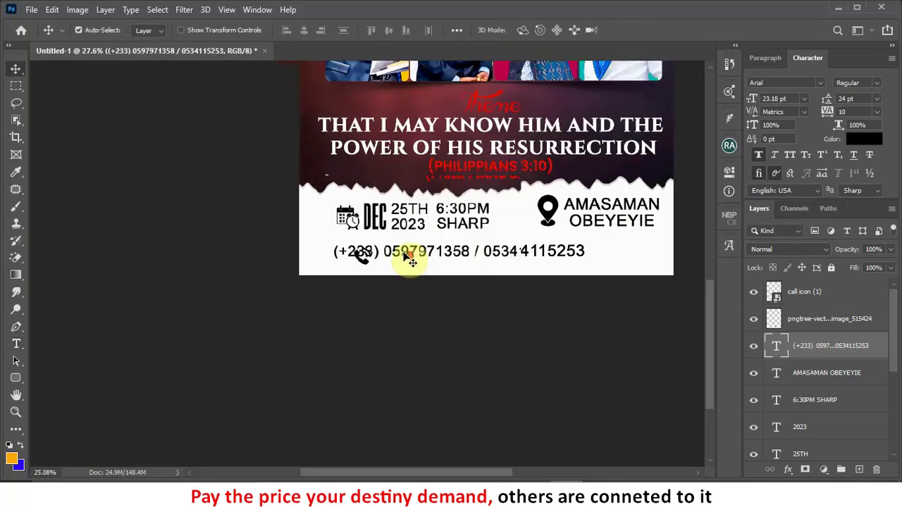
# Step: Shift the phone line right and paste the (+233) country code before the second number
pyautogui.moveTo(413, 255); pyautogui.dragTo(465, 259)
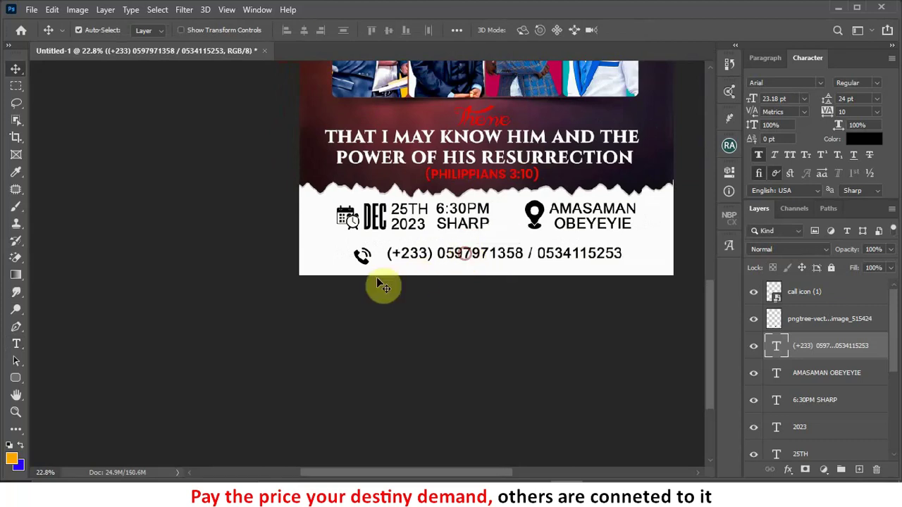
pyautogui.doubleClick(431, 253)
pyautogui.moveTo(432, 254); pyautogui.dragTo(381, 253)
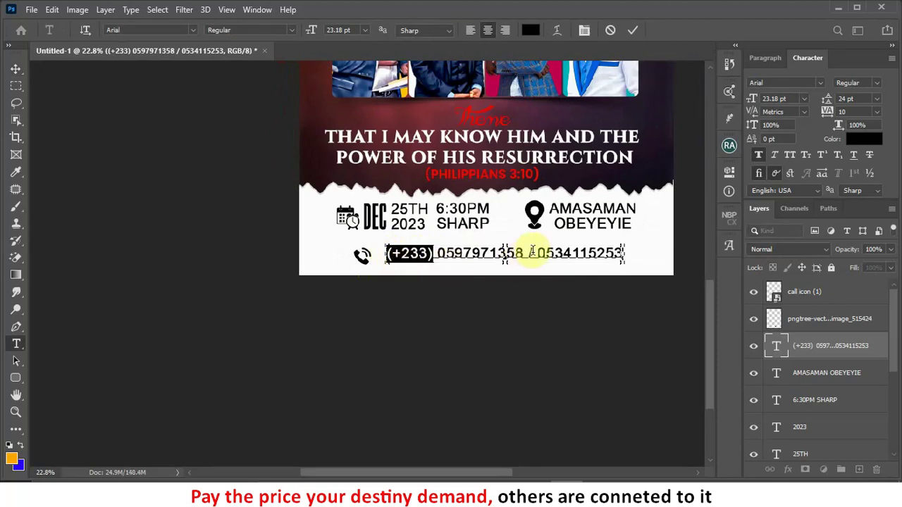
pyautogui.click(534, 253)
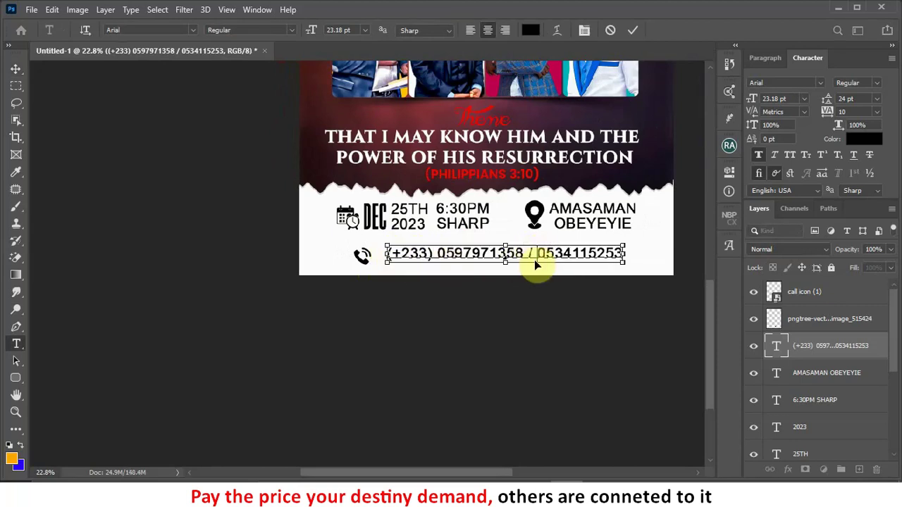
pyautogui.moveTo(433, 254); pyautogui.dragTo(376, 253)
pyautogui.hotkey('ctrl', 'c')
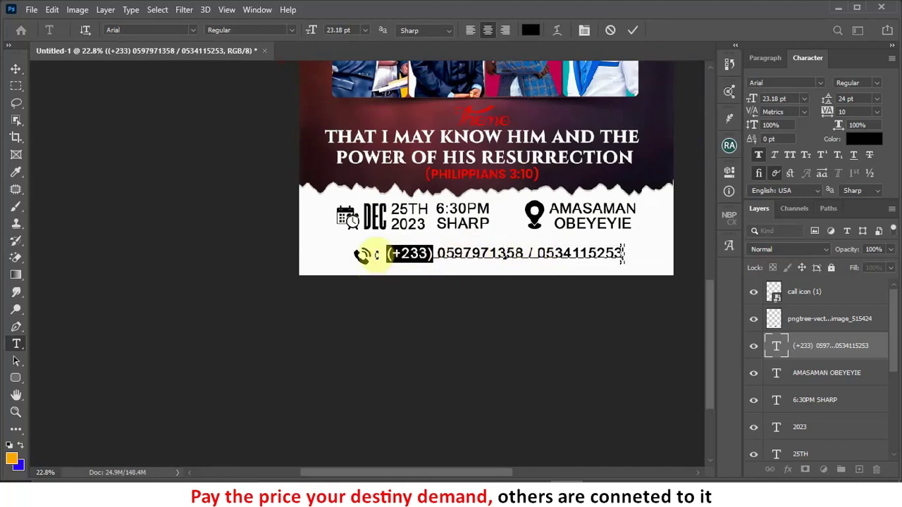
pyautogui.click(539, 254)
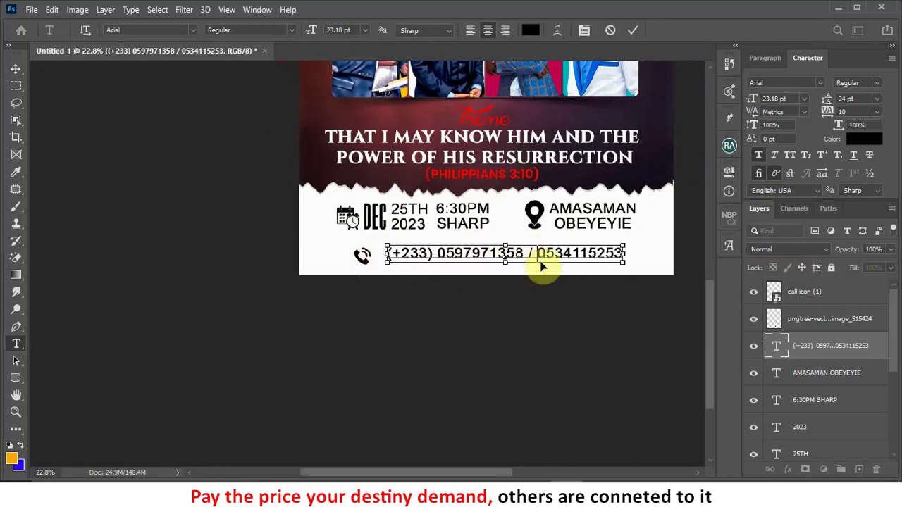
pyautogui.hotkey('ctrl', 'v')
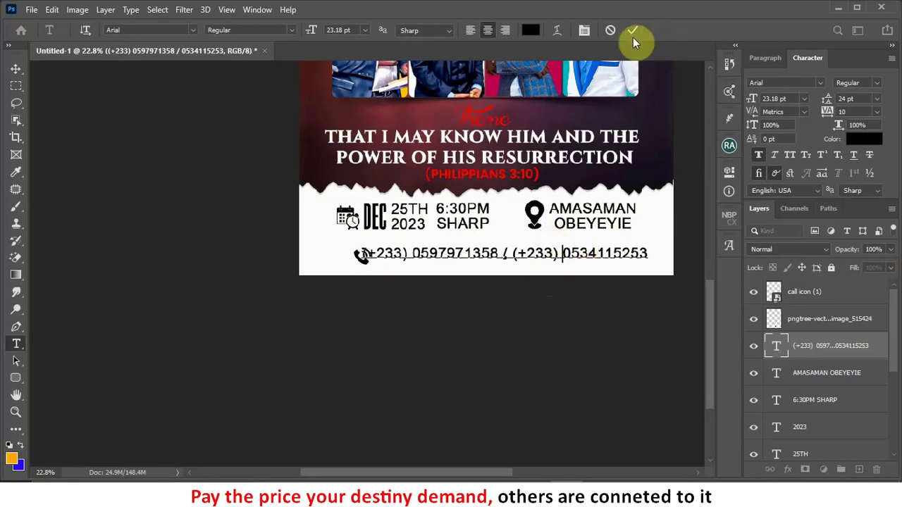
pyautogui.click(633, 33)
# Step: Nudge the call icon to sit just left of the phone-number line, then zoom out
pyautogui.press('v')
pyautogui.click(359, 258)
pyautogui.moveTo(359, 258)
pyautogui.mouseDown()
pyautogui.moveTo(368, 267)
pyautogui.moveTo(348, 255)
pyautogui.mouseUp()
pyautogui.click(485, 257)
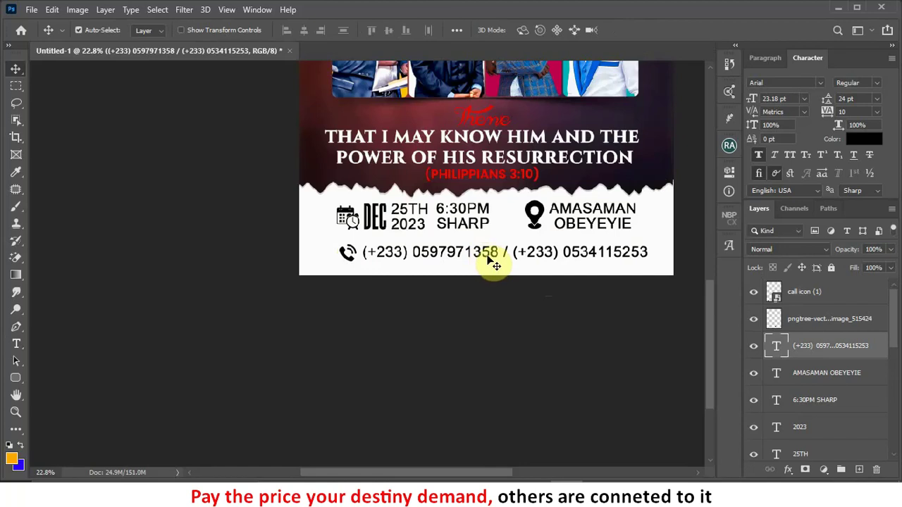
pyautogui.hotkey('ctrl', '0')
pyautogui.hotkey('ctrl', '-')
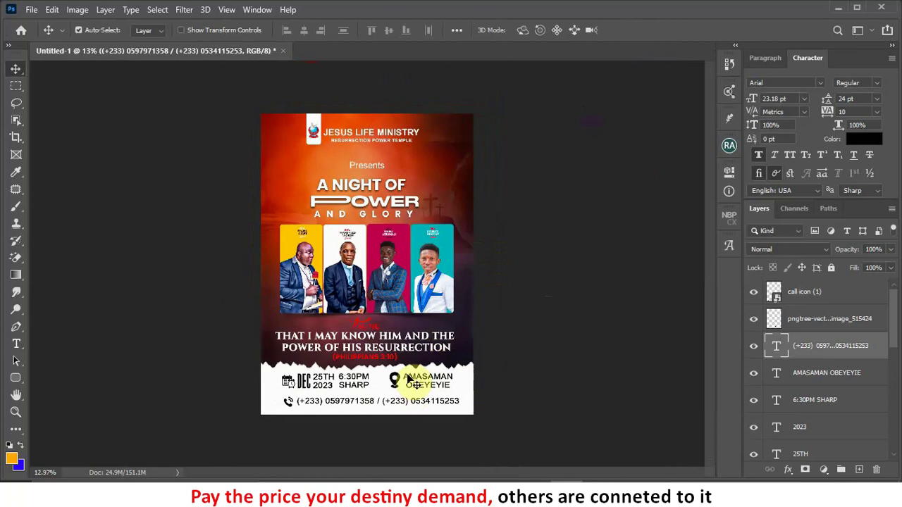
# Step: Select the layers from the call icon down to the paper effect layer
pyautogui.hotkey('ctrl', '+')
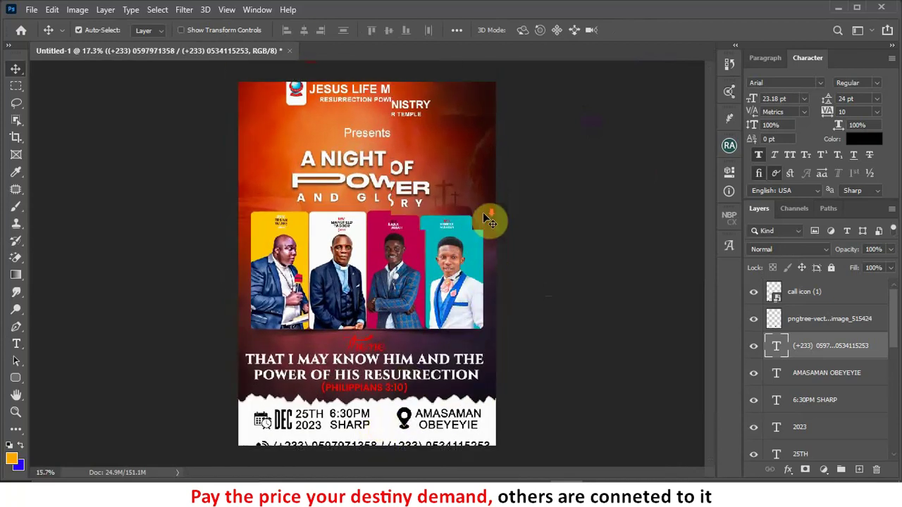
pyautogui.scroll(-1, 486, 222)
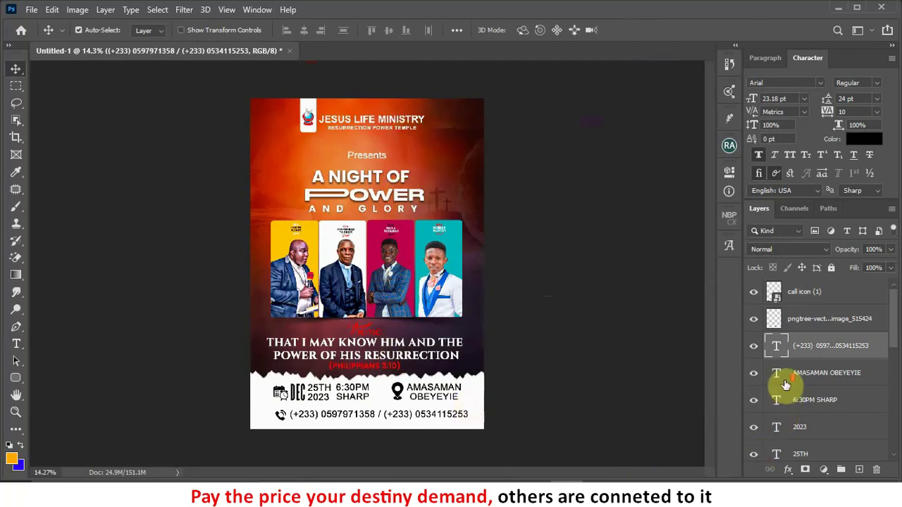
pyautogui.scroll(-5, 878, 409)
pyautogui.scroll(3, 819, 409)
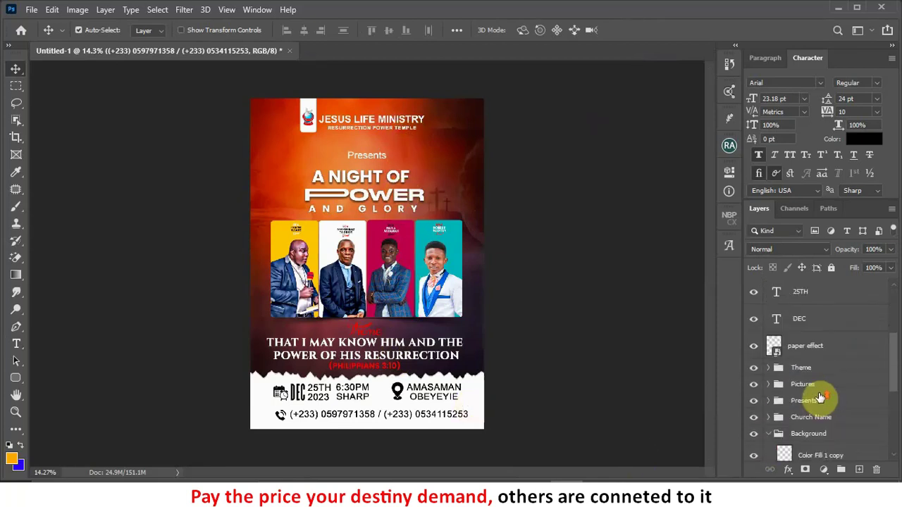
pyautogui.click(814, 376)
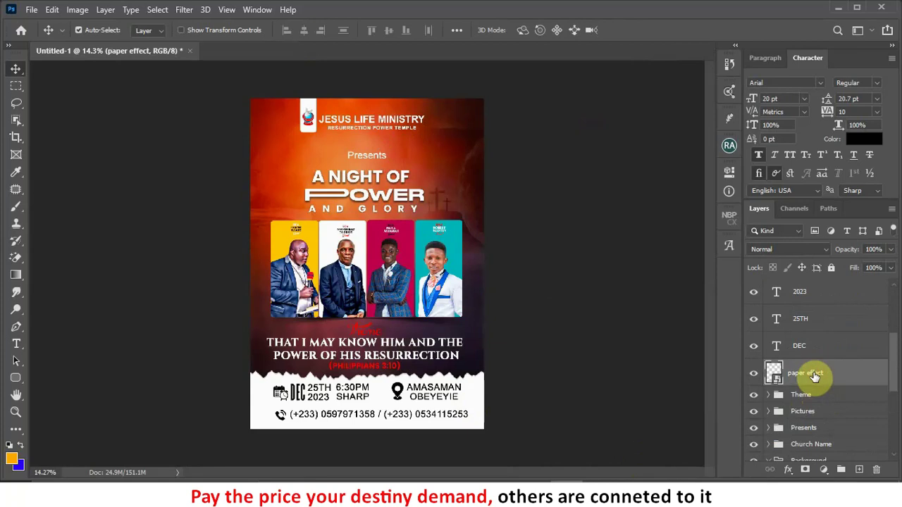
# Step: Group the contact layers as 'Contact Info' and collapse the Background group
pyautogui.scroll(5, 814, 377)
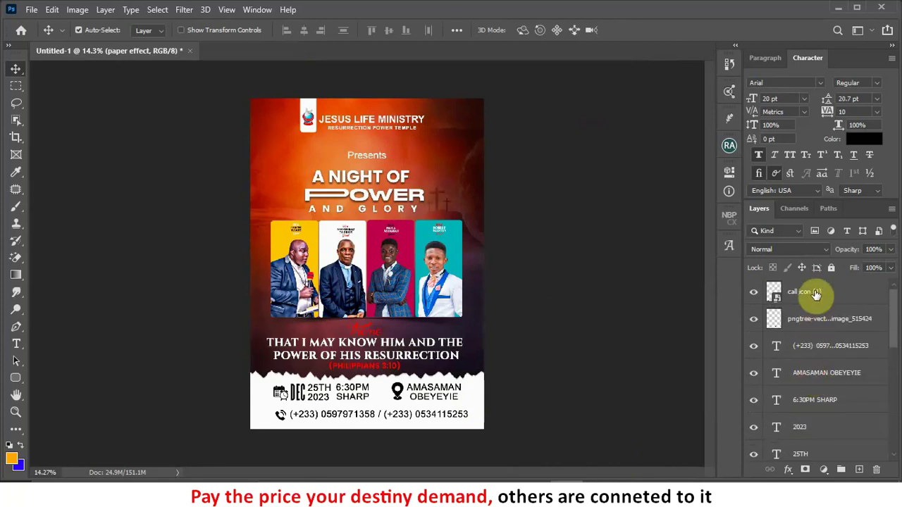
pyautogui.keyDown('shift'); pyautogui.click(815, 292); pyautogui.keyUp('shift')
pyautogui.hotkey('ctrl', 'g')
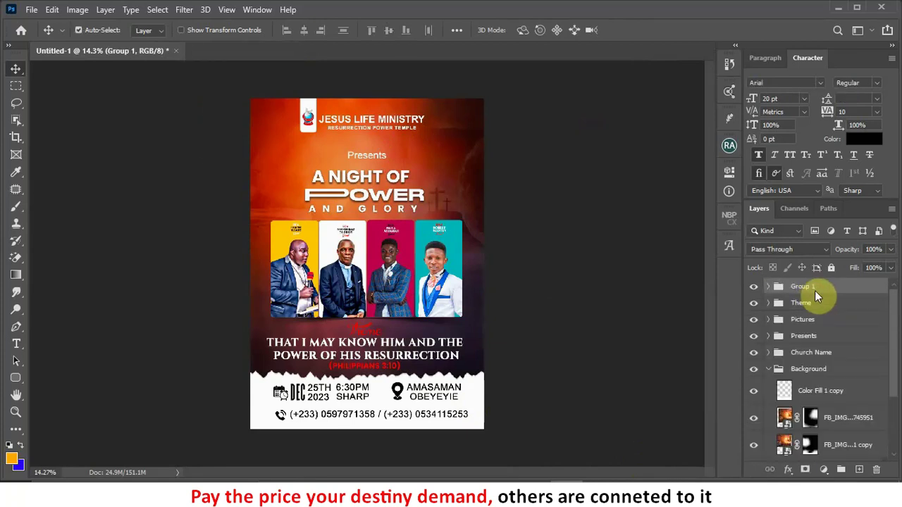
pyautogui.doubleClick(803, 287)
pyautogui.write('I')
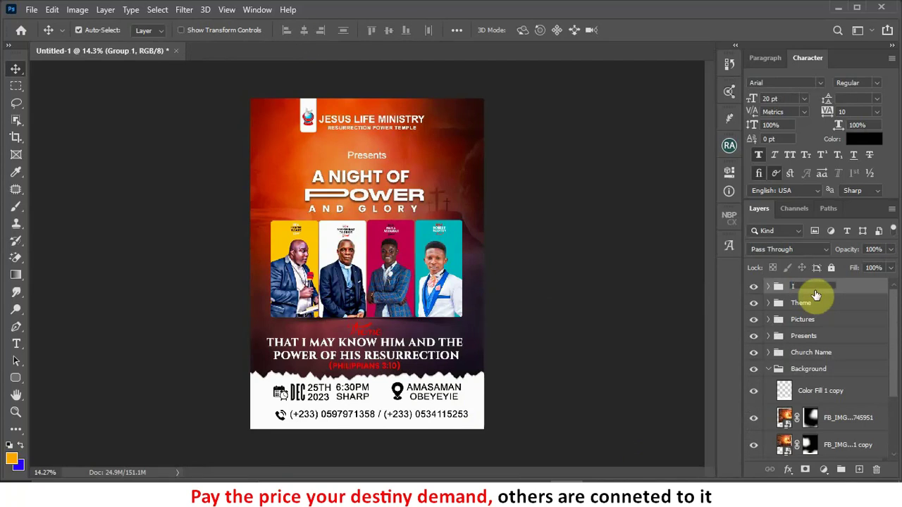
pyautogui.write('ontact Info')
pyautogui.press('Return')
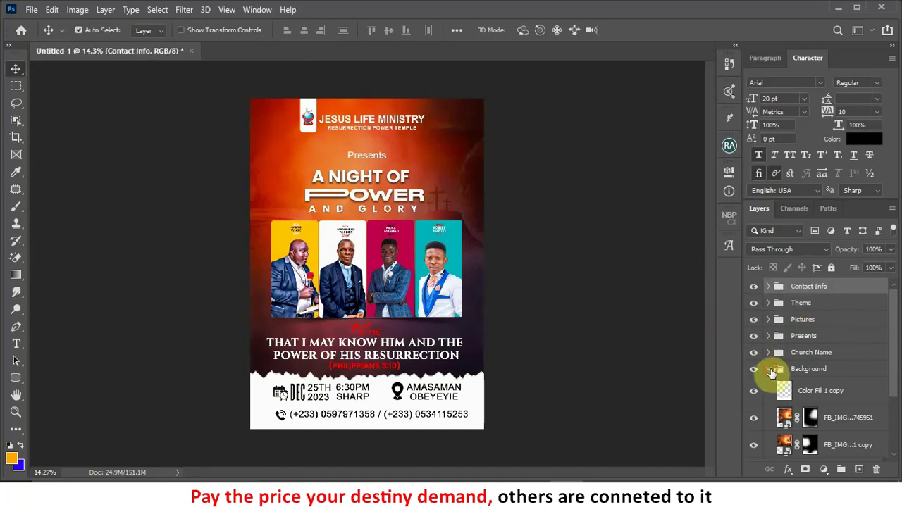
pyautogui.click(771, 370)
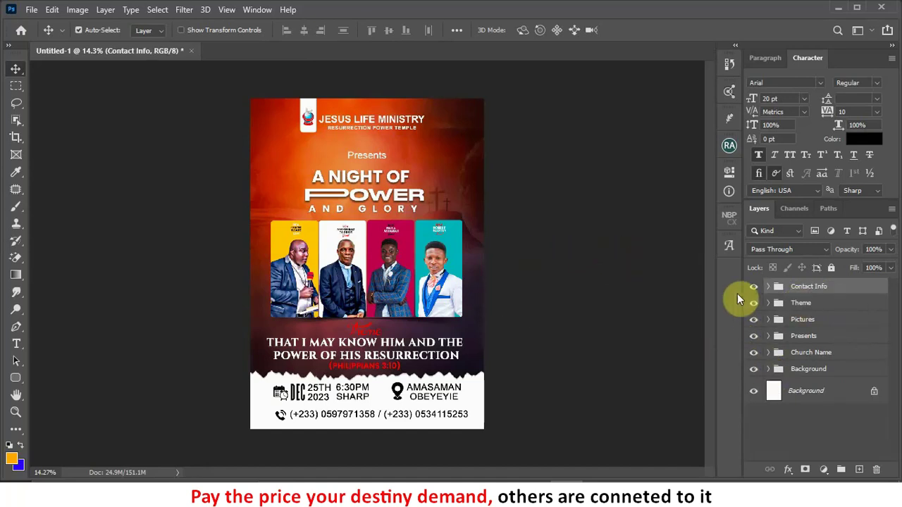
# Step: Colour-code the Contact Info group red and the Theme group orange
pyautogui.rightClick(754, 287)
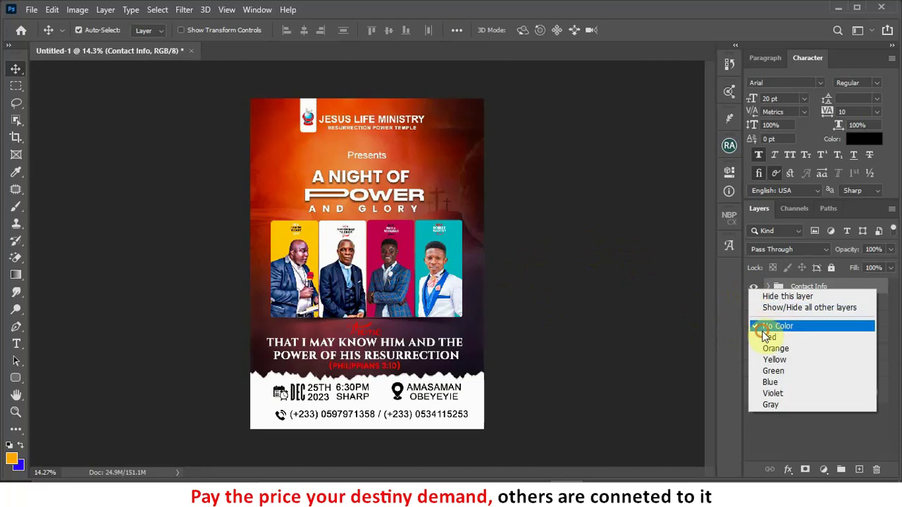
pyautogui.click(759, 325)
pyautogui.rightClick(752, 288)
pyautogui.click(773, 336)
pyautogui.rightClick(755, 305)
pyautogui.click(780, 366)
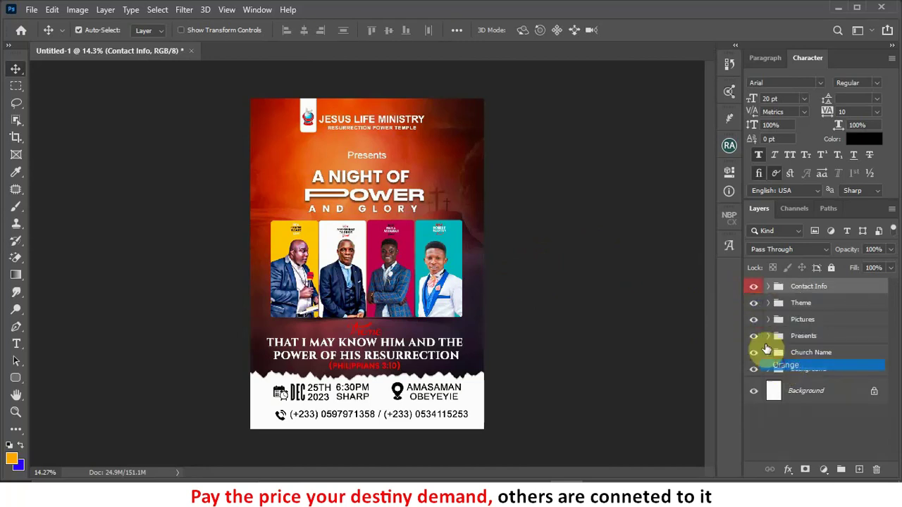
# Step: Colour-code Pictures green, Presents blue, Church Name yellow and Background violet
pyautogui.rightClick(752, 320)
pyautogui.click(780, 402)
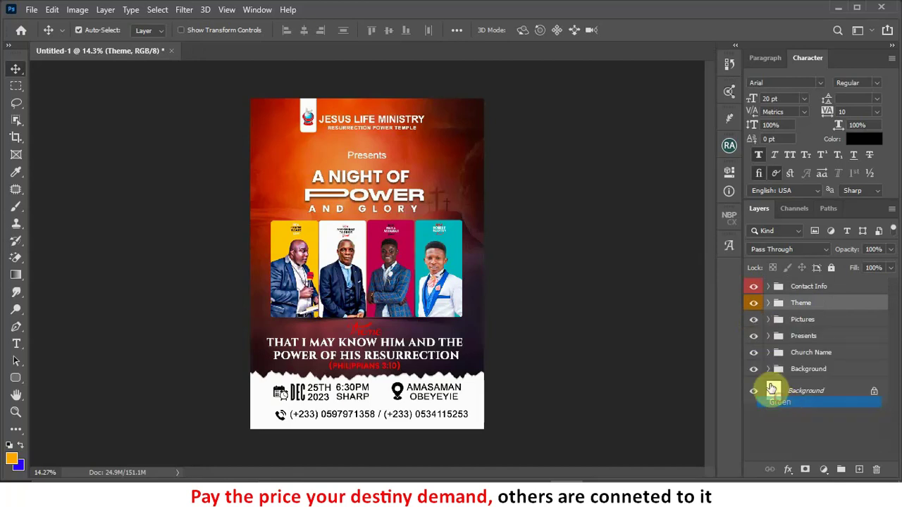
pyautogui.rightClick(756, 337)
pyautogui.click(783, 425)
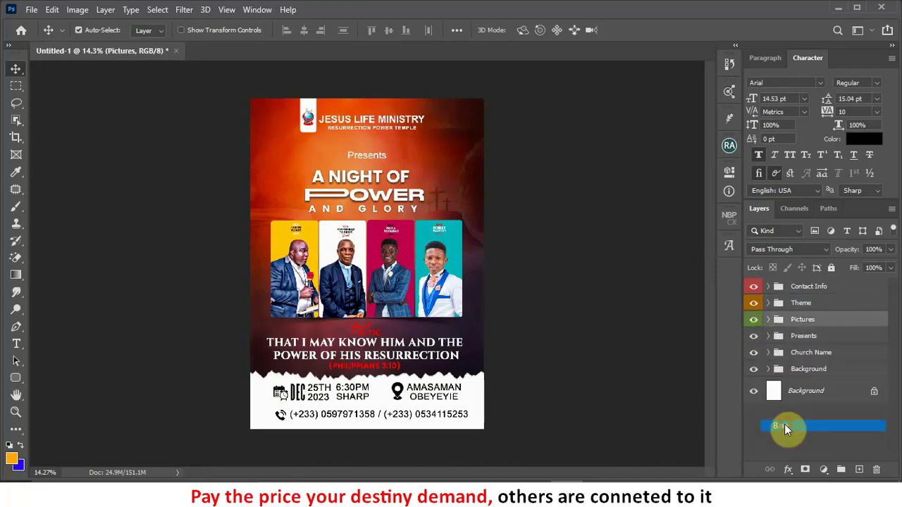
pyautogui.rightClick(754, 354)
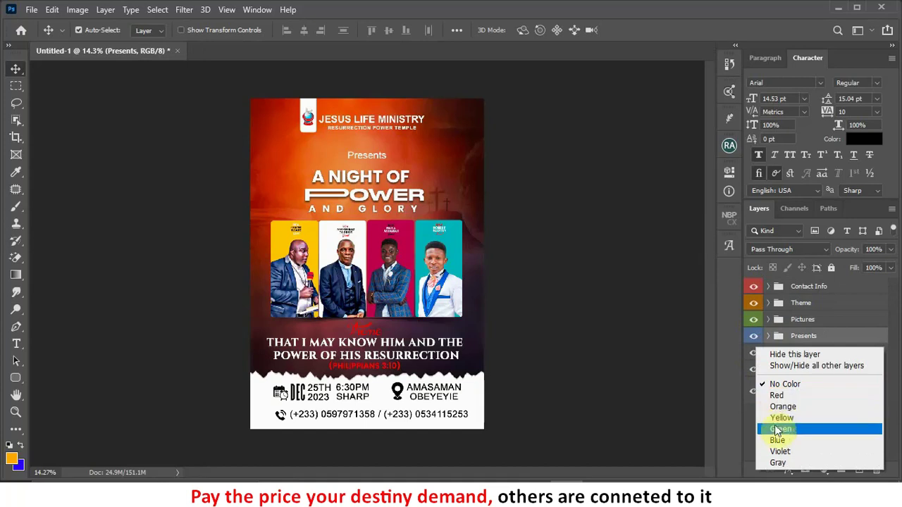
pyautogui.click(778, 419)
pyautogui.rightClick(756, 373)
pyautogui.click(778, 359)
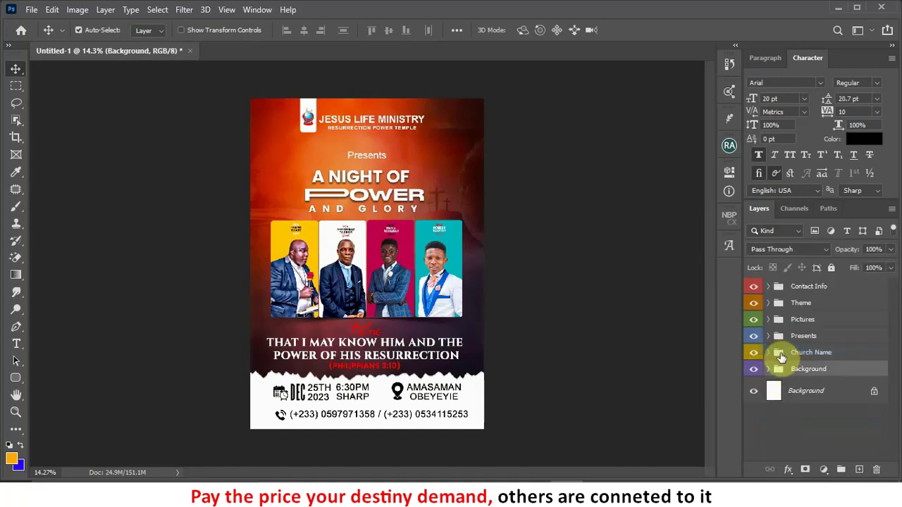